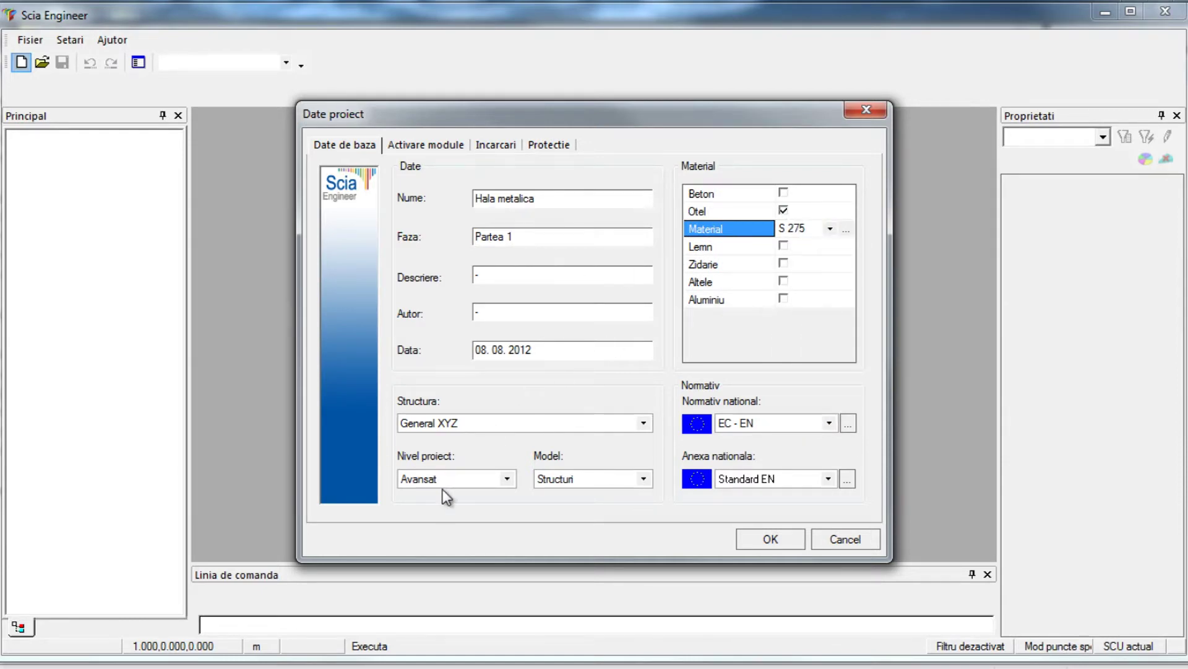
Set the project's national annex to AN SR-EN Romania without copying the non-annex parameters from the previous annex
{"action": "left_click", "coordinate": [847, 480]}
{"action": "left_click_drag", "start_coordinate": [826, 146], "coordinate": [826, 181]}
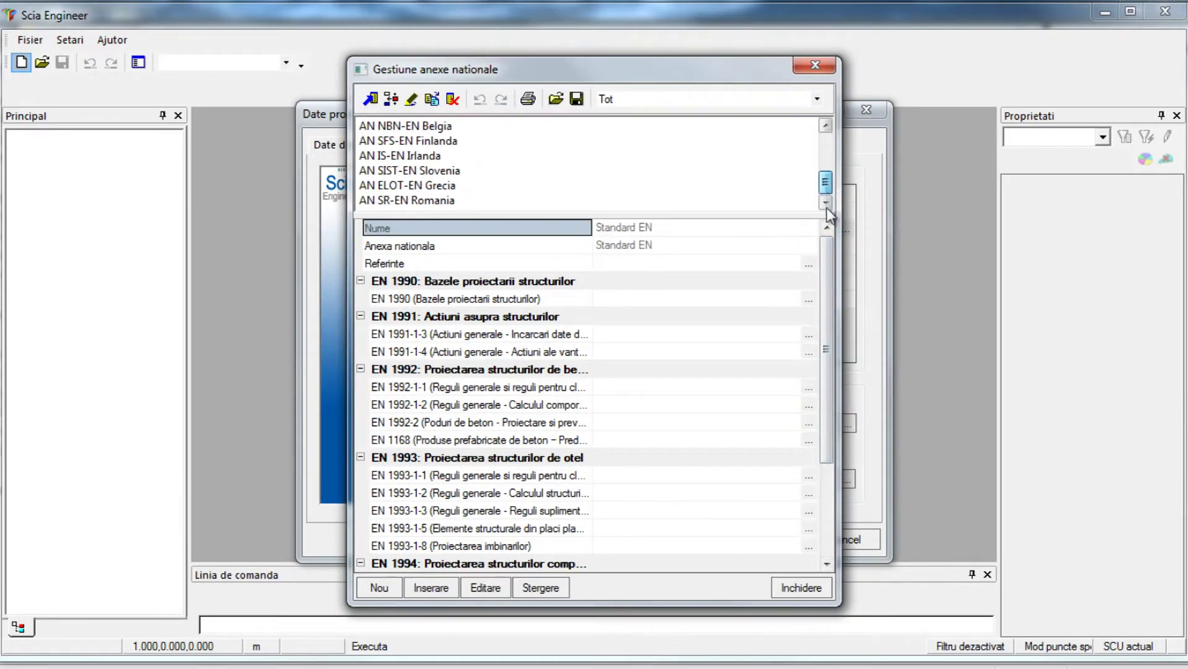
{"action": "left_click", "coordinate": [436, 201]}
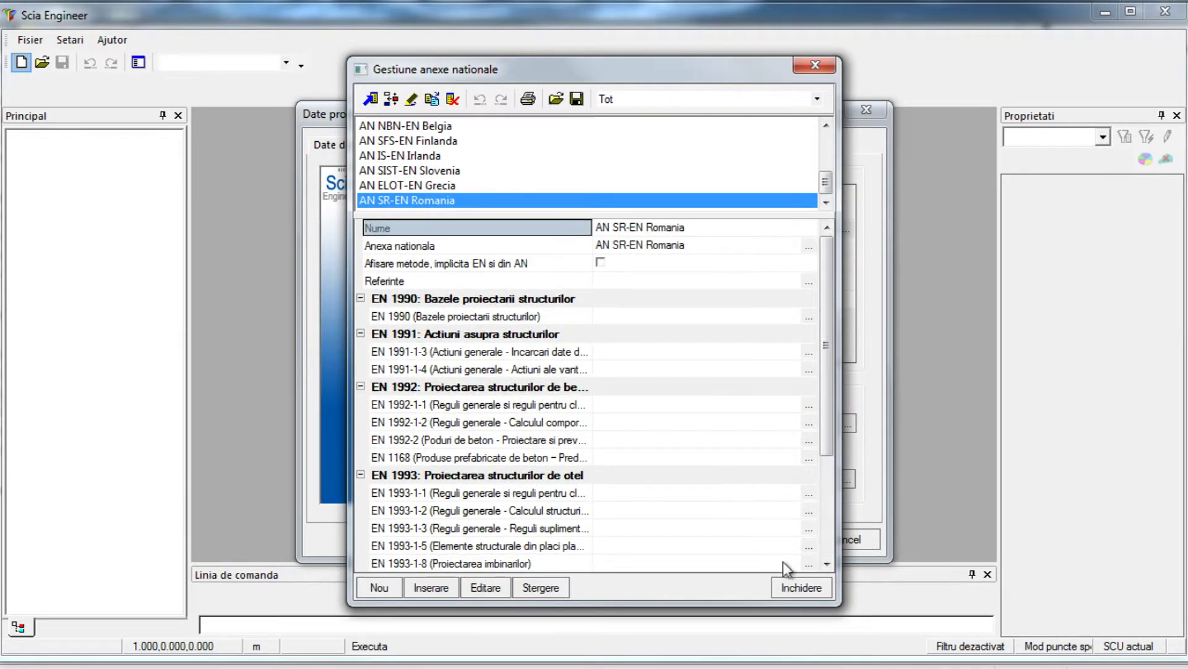
{"action": "left_click", "coordinate": [796, 586]}
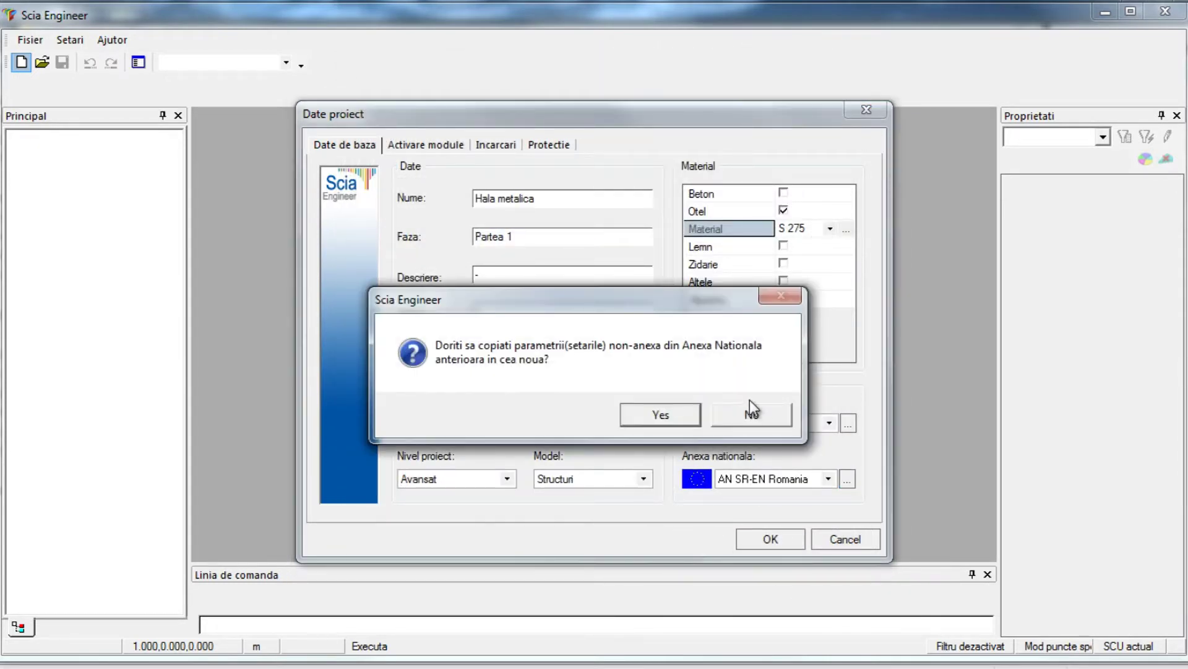
{"action": "left_click", "coordinate": [751, 411]}
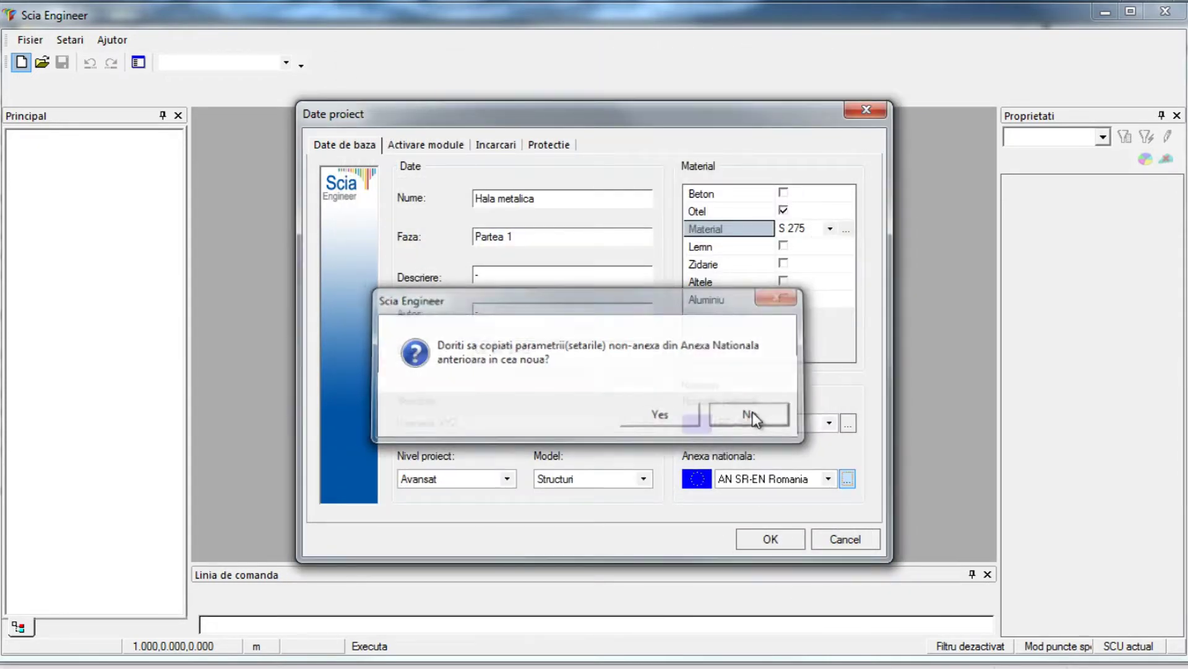
Activate the Dinamica, Seism, Actiuni climatice, Model structural, Organizare automata desene and Modelator imbinari modules, including rigid, pinned and bolted diagonal connections
{"action": "left_click", "coordinate": [457, 149]}
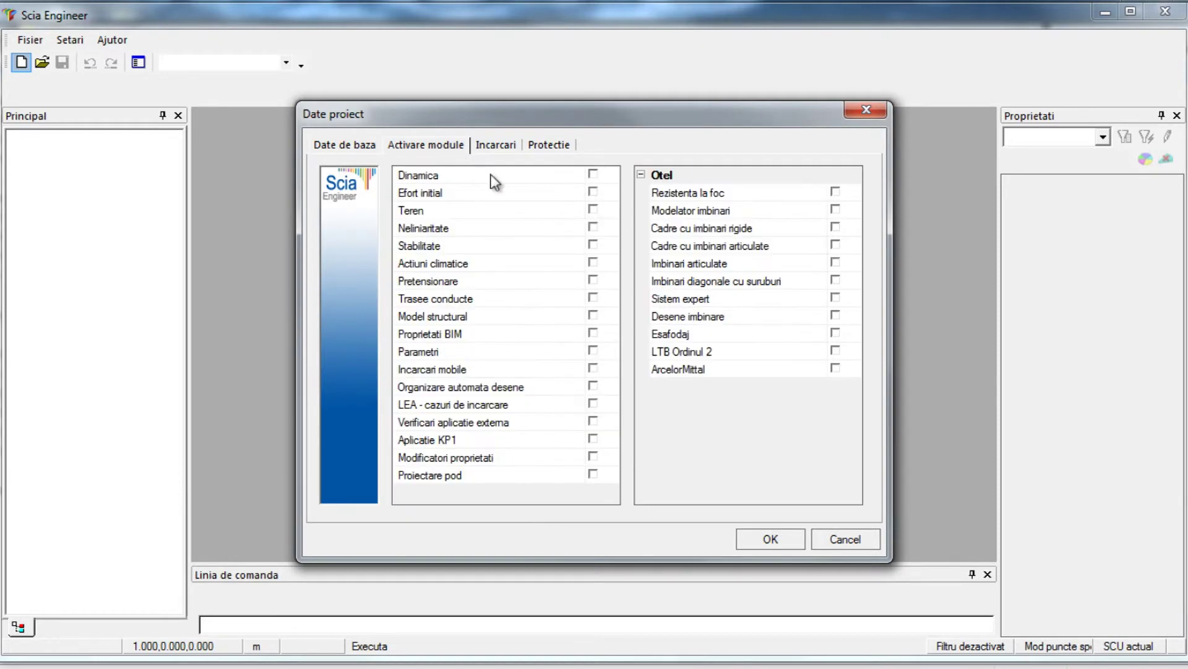
{"action": "left_click", "coordinate": [593, 175]}
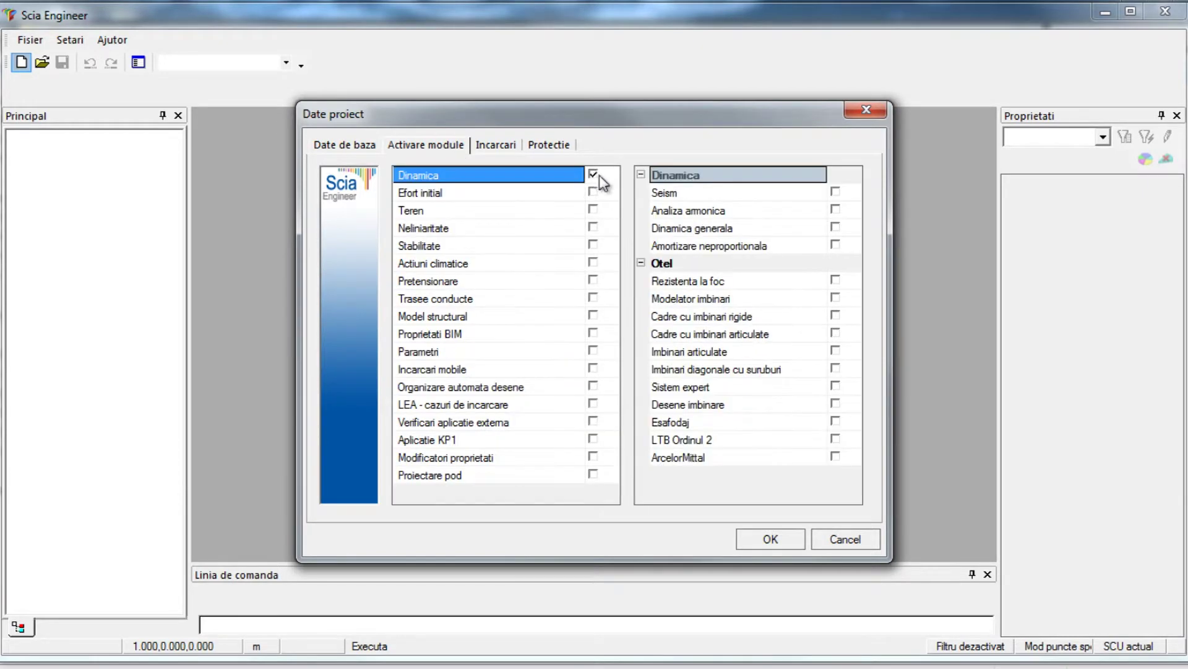
{"action": "left_click", "coordinate": [836, 194]}
{"action": "left_click", "coordinate": [593, 261]}
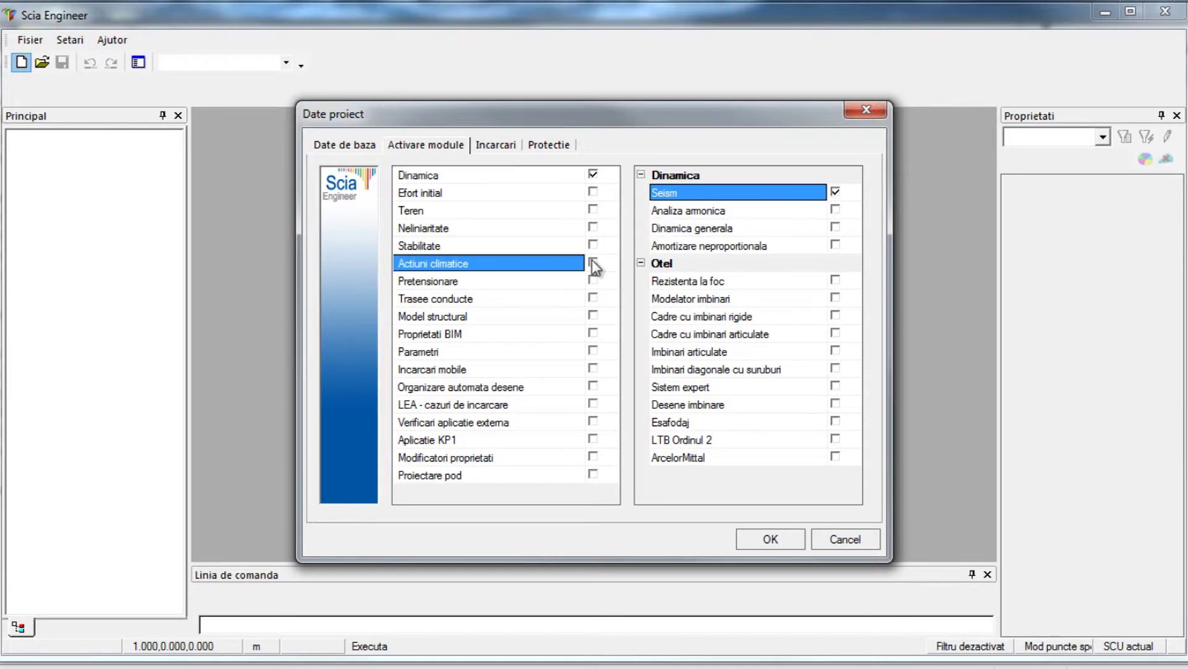
{"action": "left_click", "coordinate": [592, 262]}
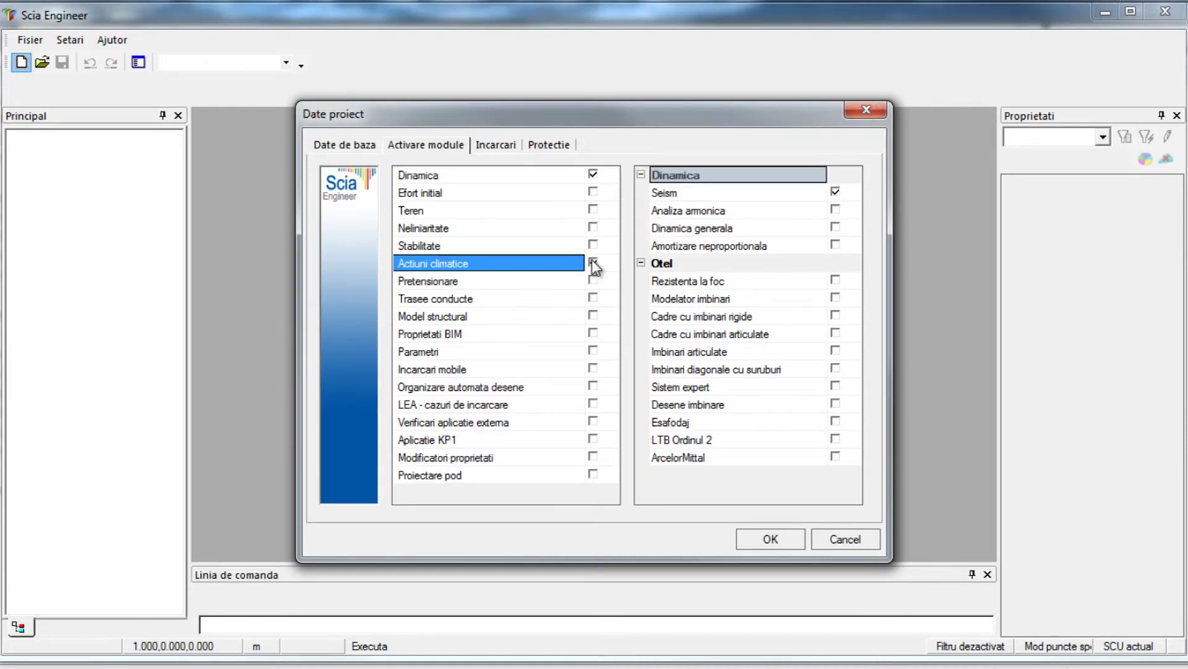
{"action": "left_click", "coordinate": [593, 315]}
{"action": "left_click", "coordinate": [592, 386]}
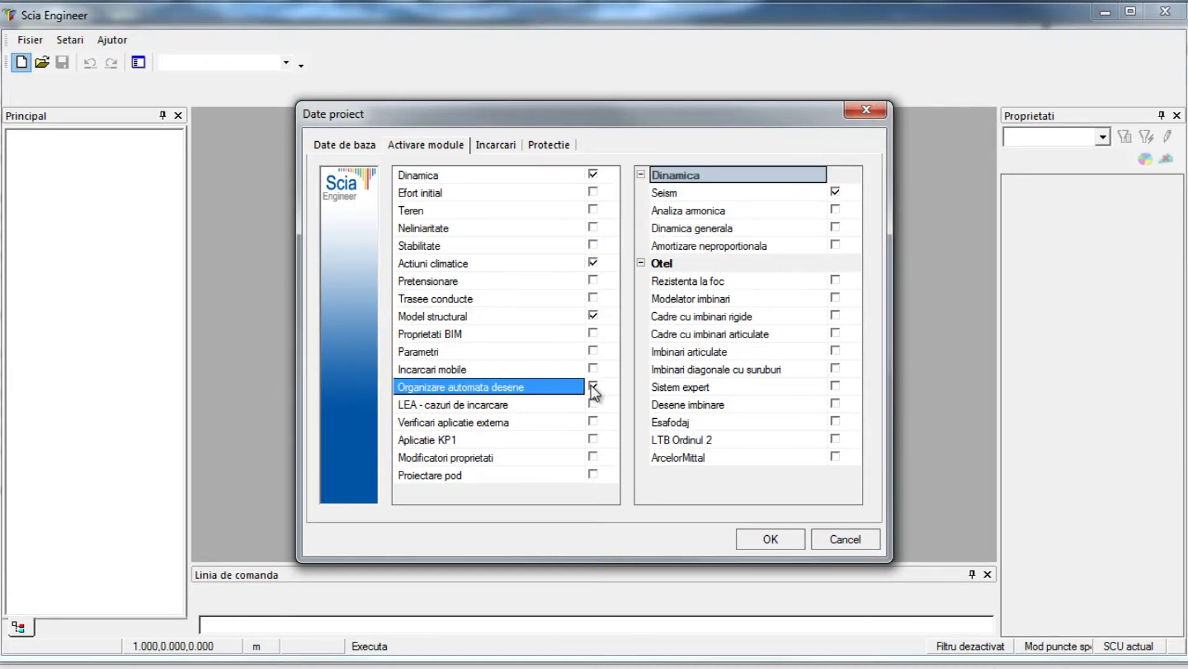
{"action": "left_click", "coordinate": [835, 298]}
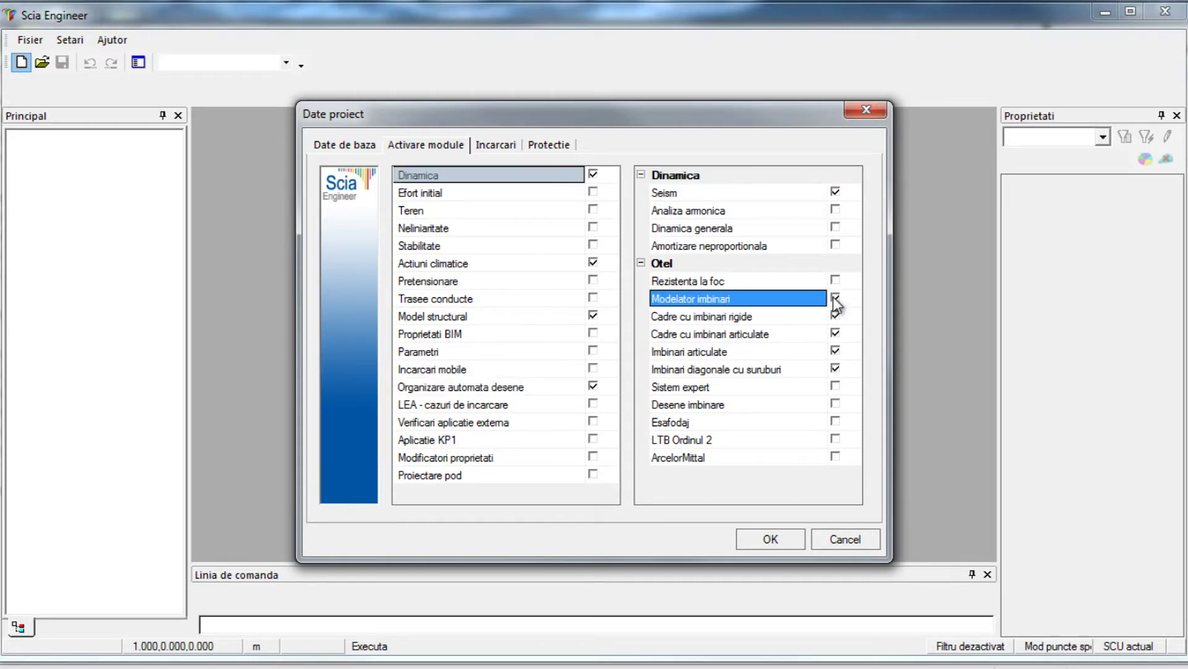
{"action": "left_click", "coordinate": [835, 299]}
Set the wind load to Conf. cu normativul and accept its EC1 wind pressure parameters
{"action": "left_click", "coordinate": [509, 147]}
{"action": "left_click", "coordinate": [487, 249]}
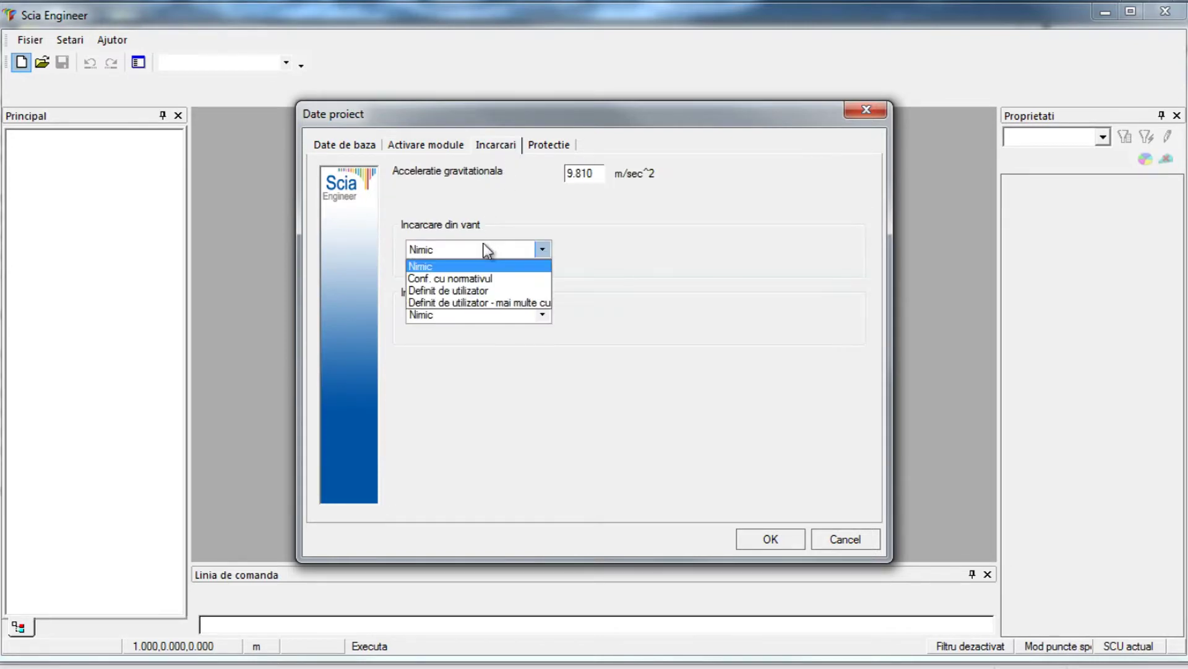
{"action": "left_click", "coordinate": [481, 276]}
{"action": "left_click", "coordinate": [596, 249]}
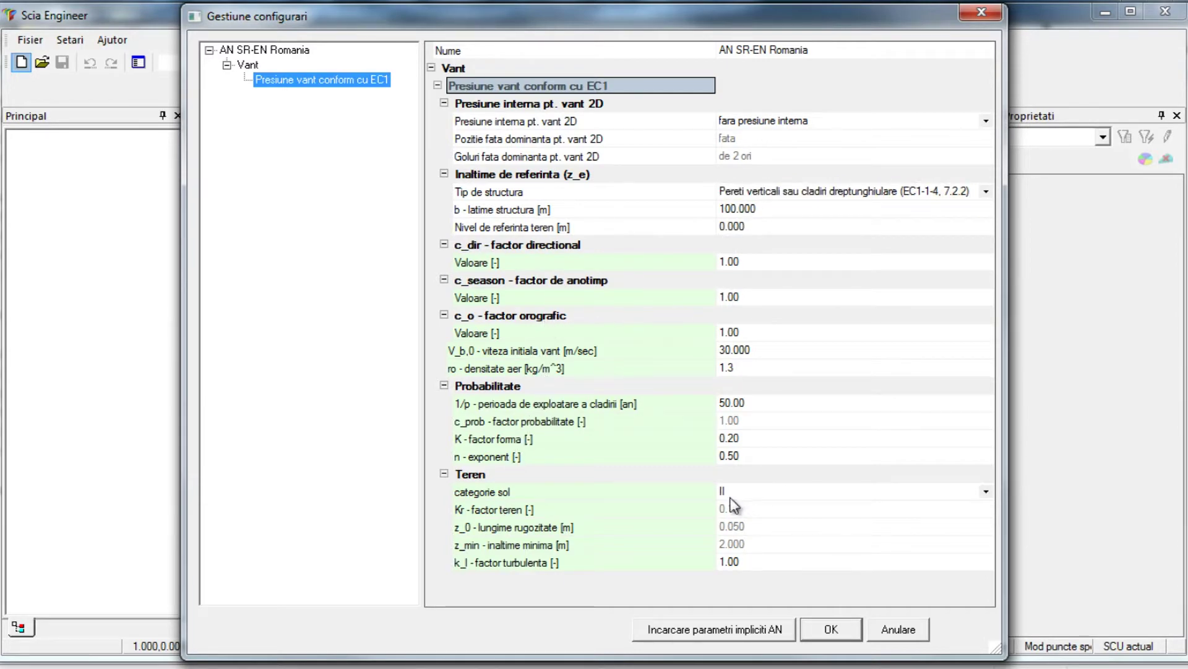
{"action": "left_click", "coordinate": [830, 627]}
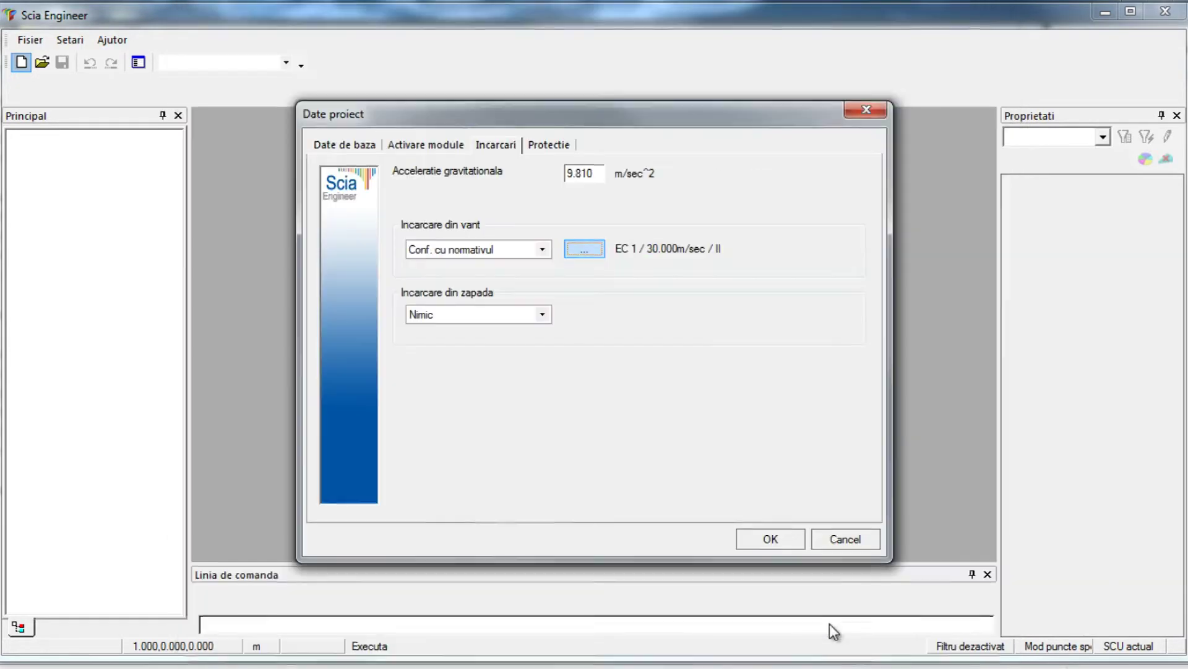
Set the snow load to Conf. cu normativul, accept its code parameters and confirm the project data
{"action": "left_click", "coordinate": [541, 314]}
{"action": "left_click", "coordinate": [499, 342]}
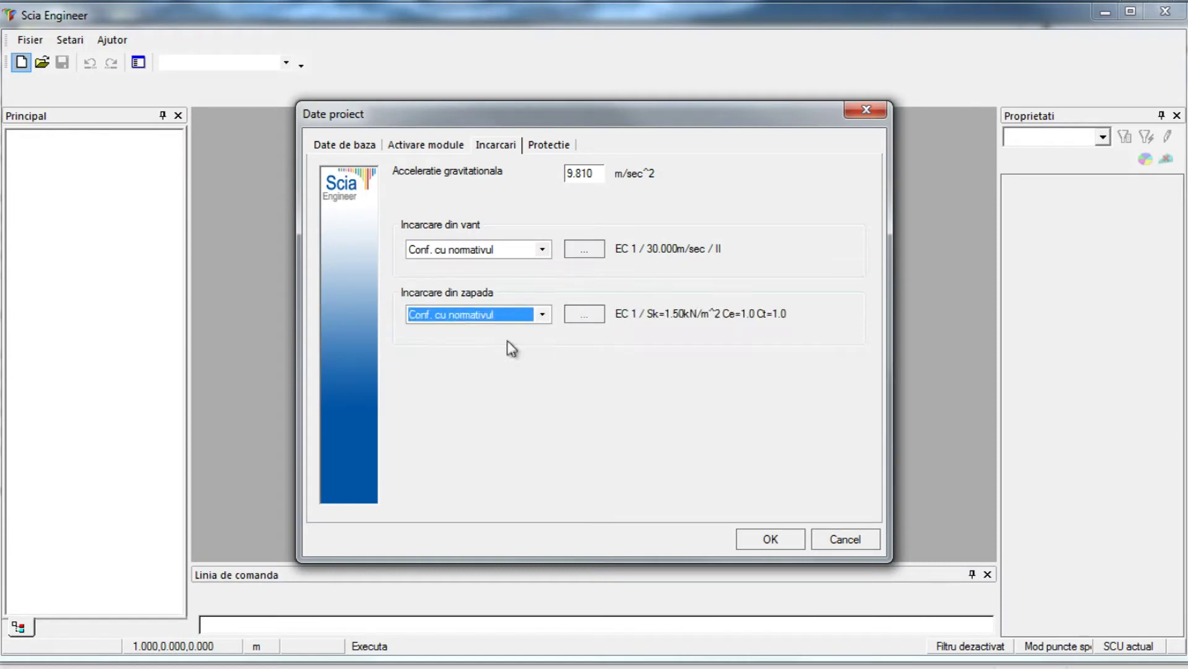
{"action": "left_click", "coordinate": [591, 317]}
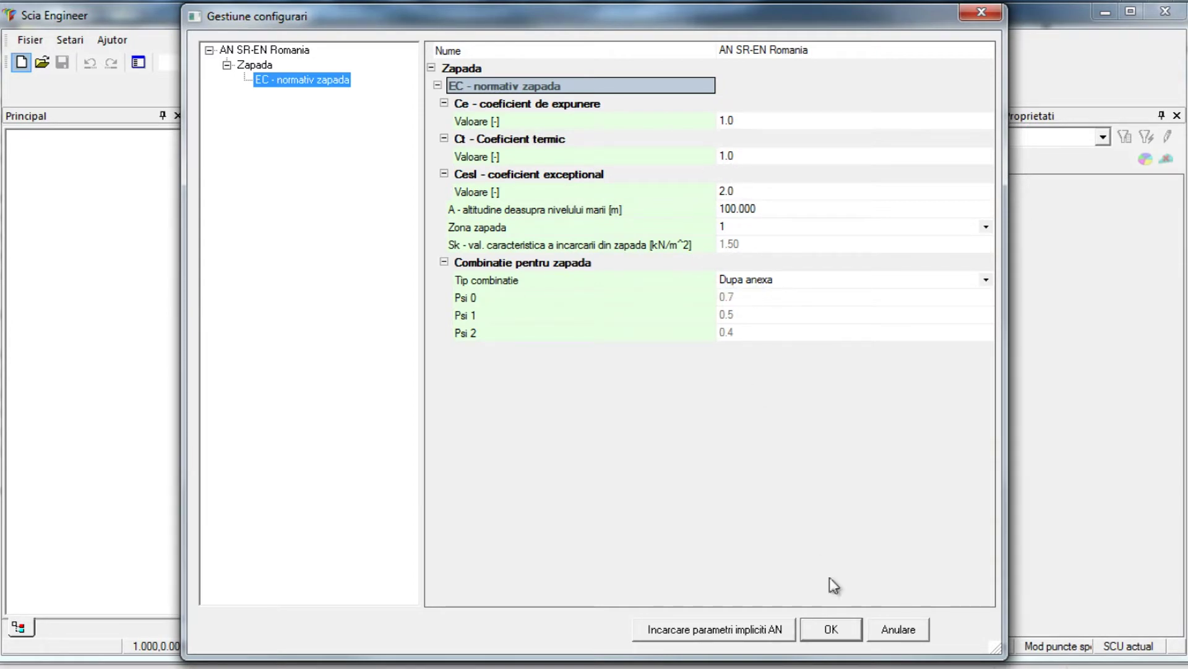
{"action": "left_click", "coordinate": [832, 629]}
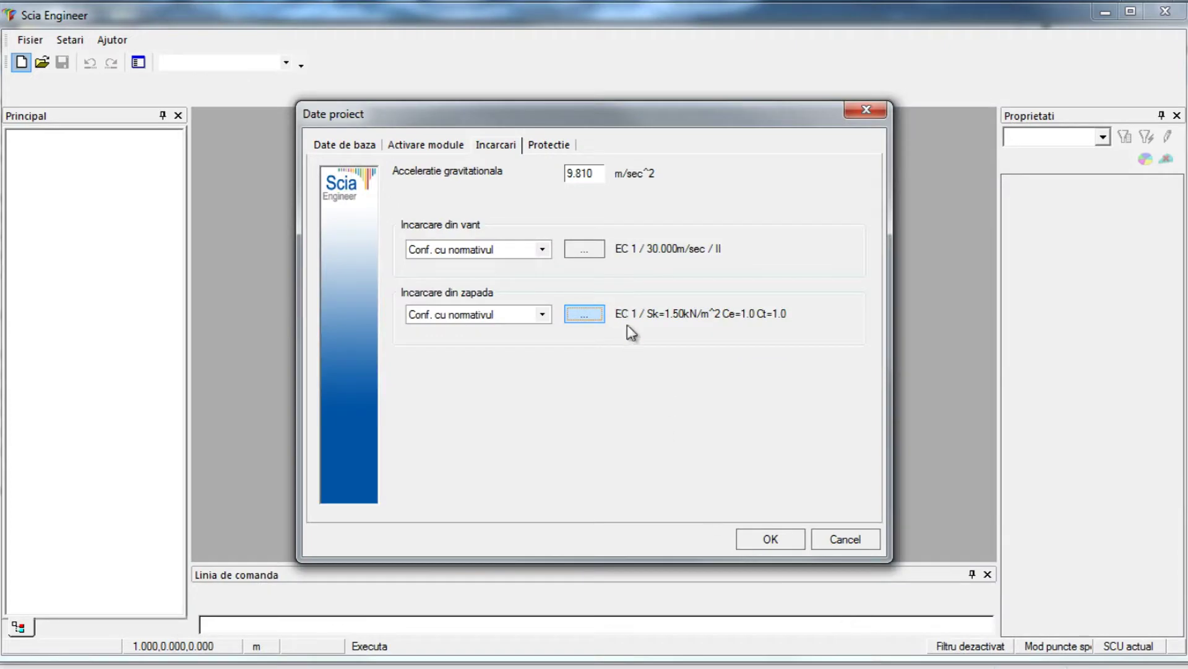
{"action": "left_click", "coordinate": [769, 543]}
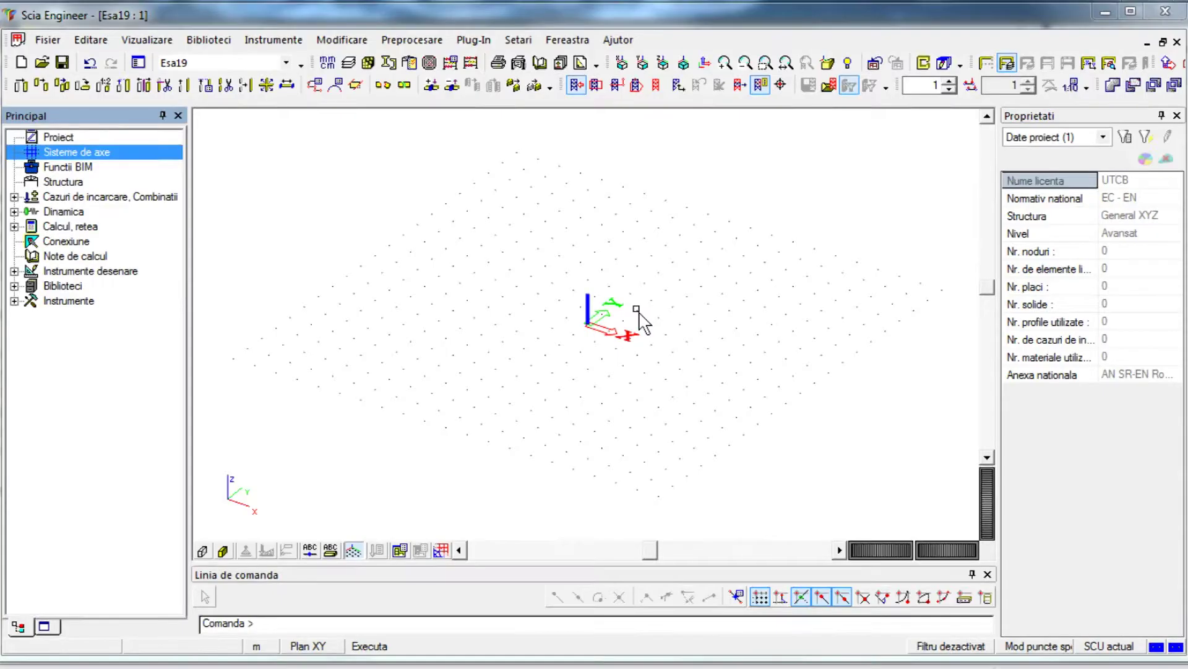
Start a new 3D line grid from the axis systems and name it Rastru 1
{"action": "double_click", "coordinate": [151, 153]}
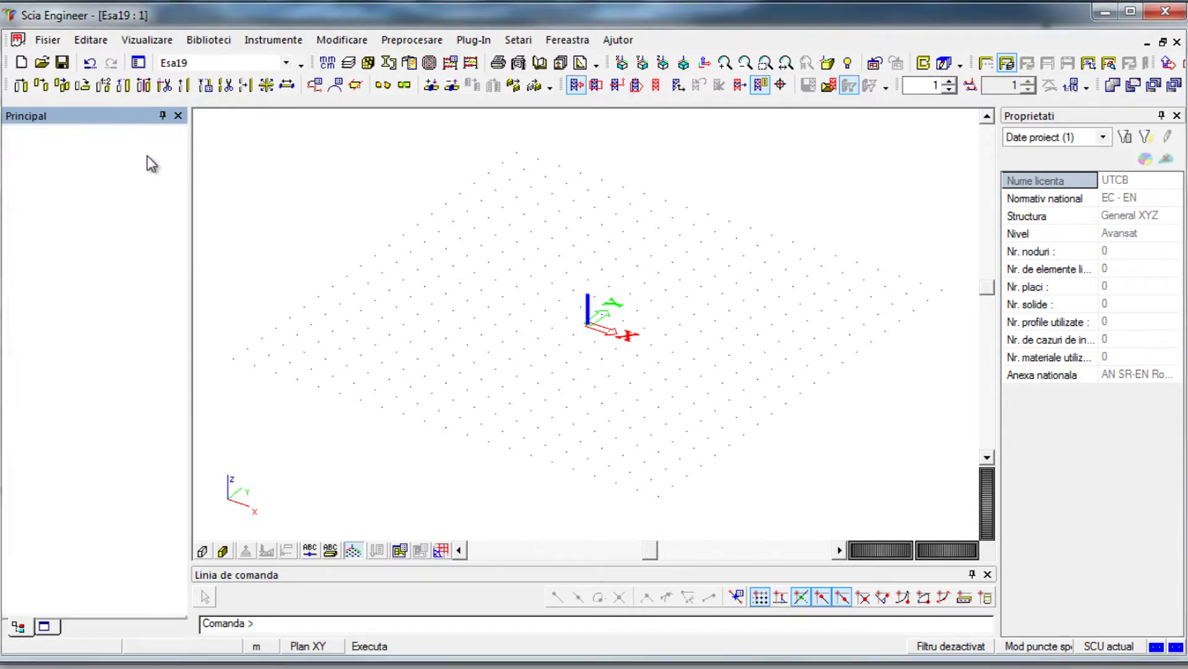
{"action": "double_click", "coordinate": [100, 164]}
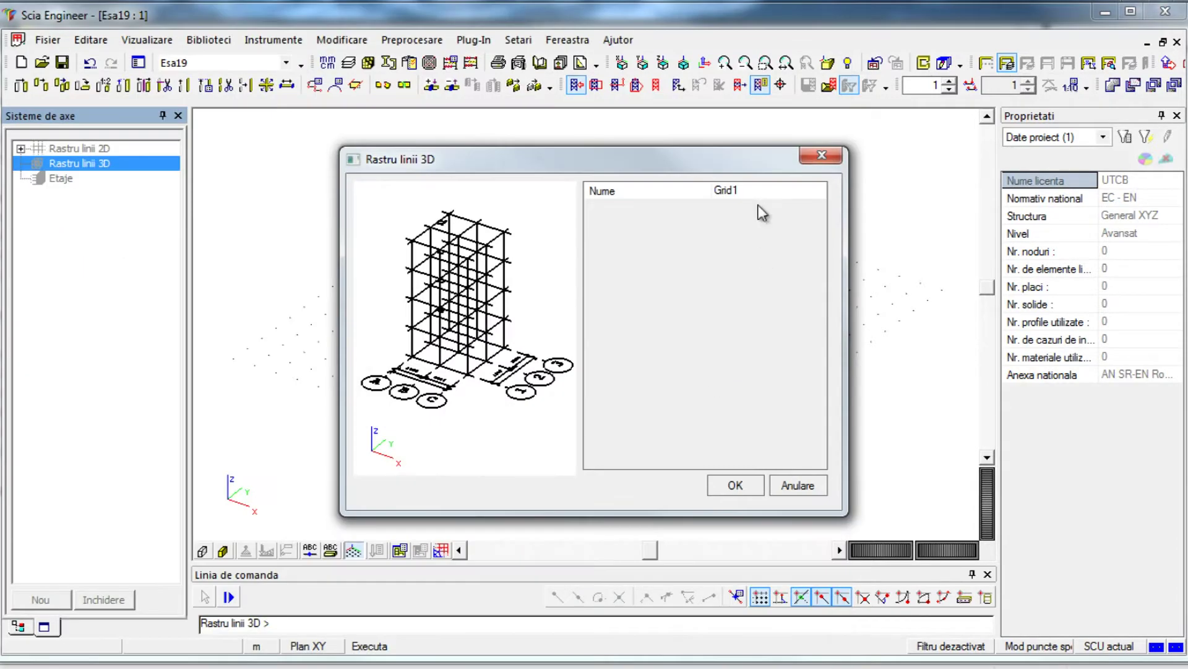
{"action": "left_click", "coordinate": [752, 191]}
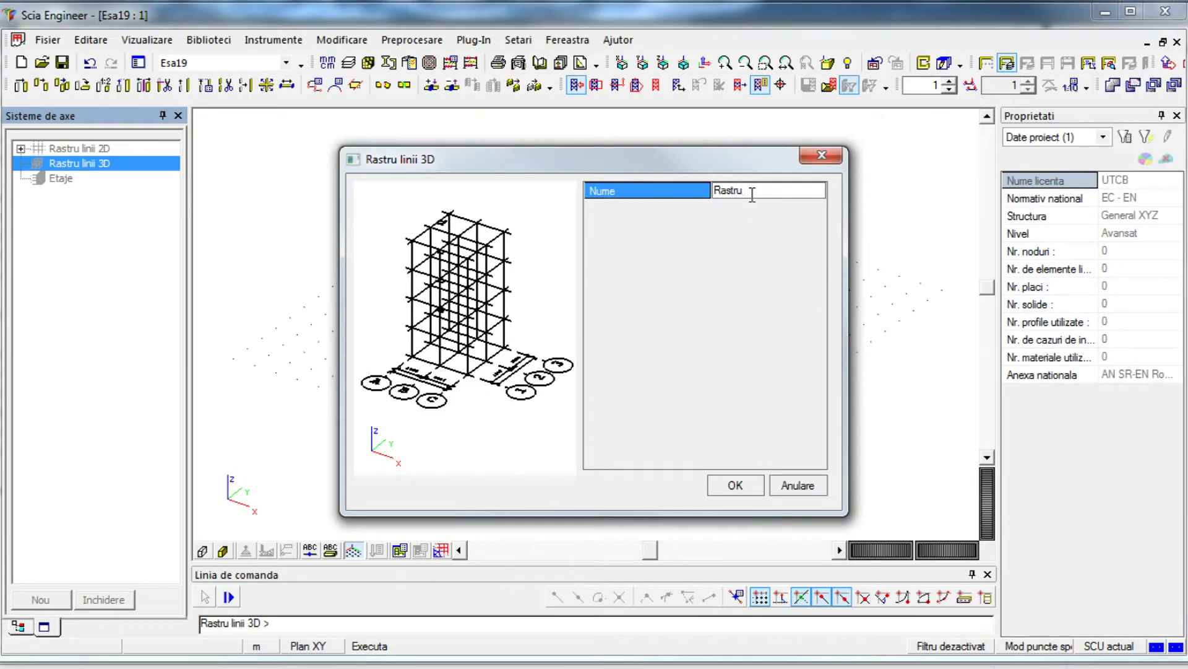
{"action": "left_click", "coordinate": [736, 485]}
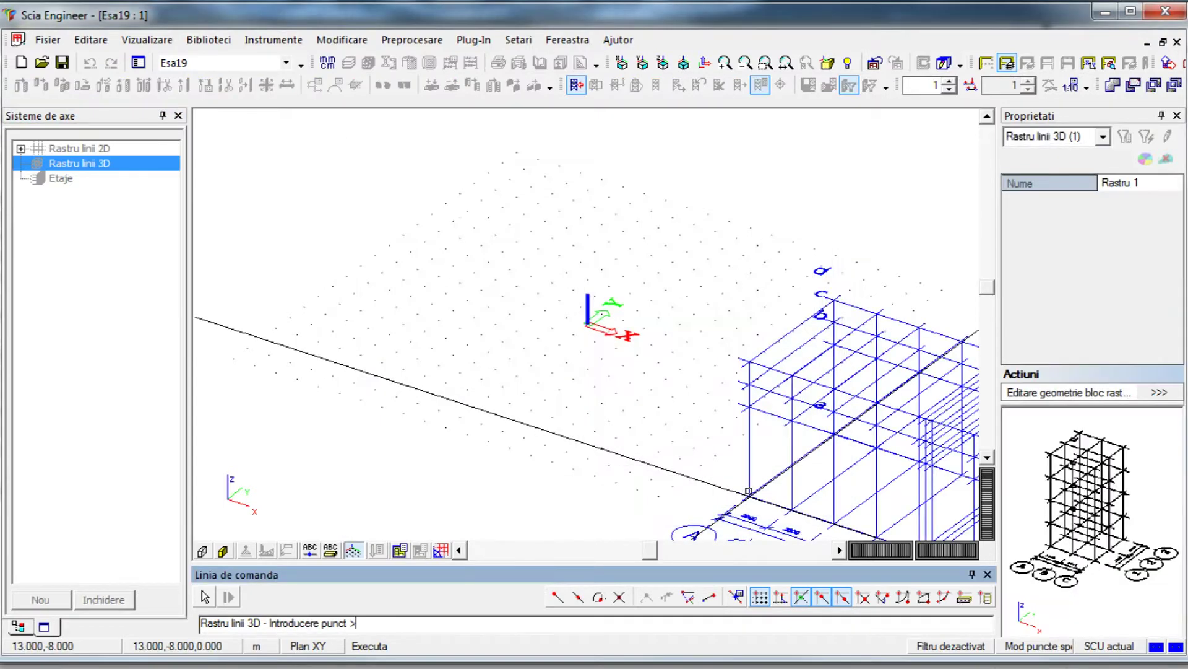
Turn off the midpoint and endpoint snaps, keep point-grid snapping, and place the 3D grid at the coordinate origin
{"action": "left_click", "coordinate": [737, 597]}
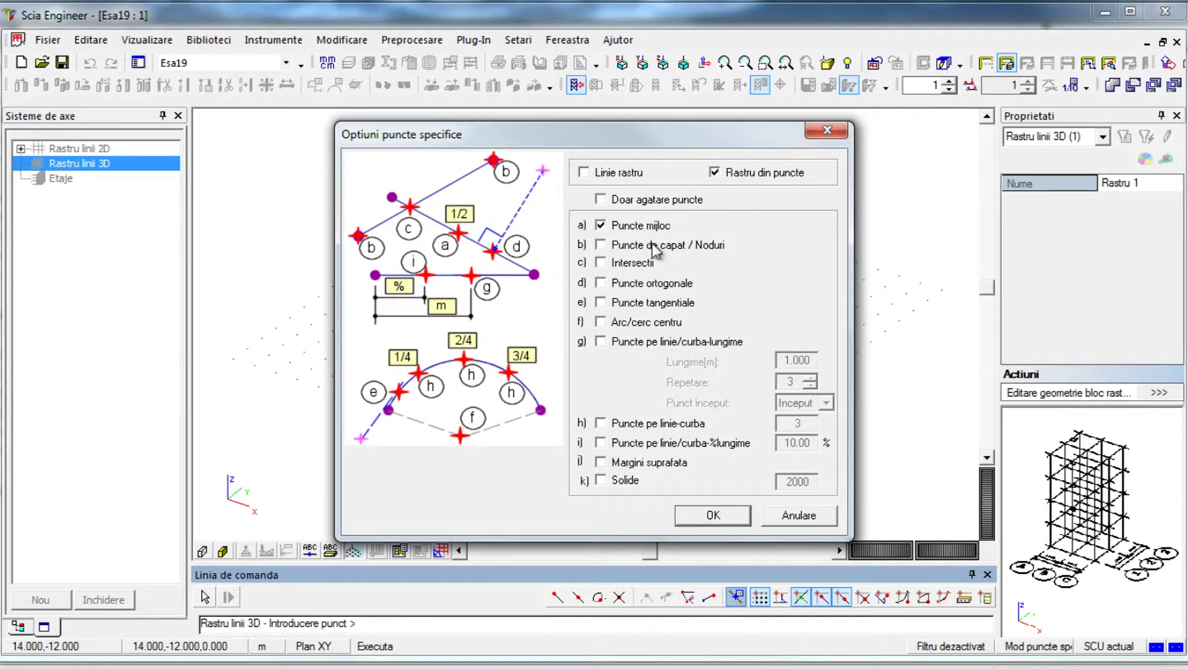
{"action": "left_click", "coordinate": [713, 515]}
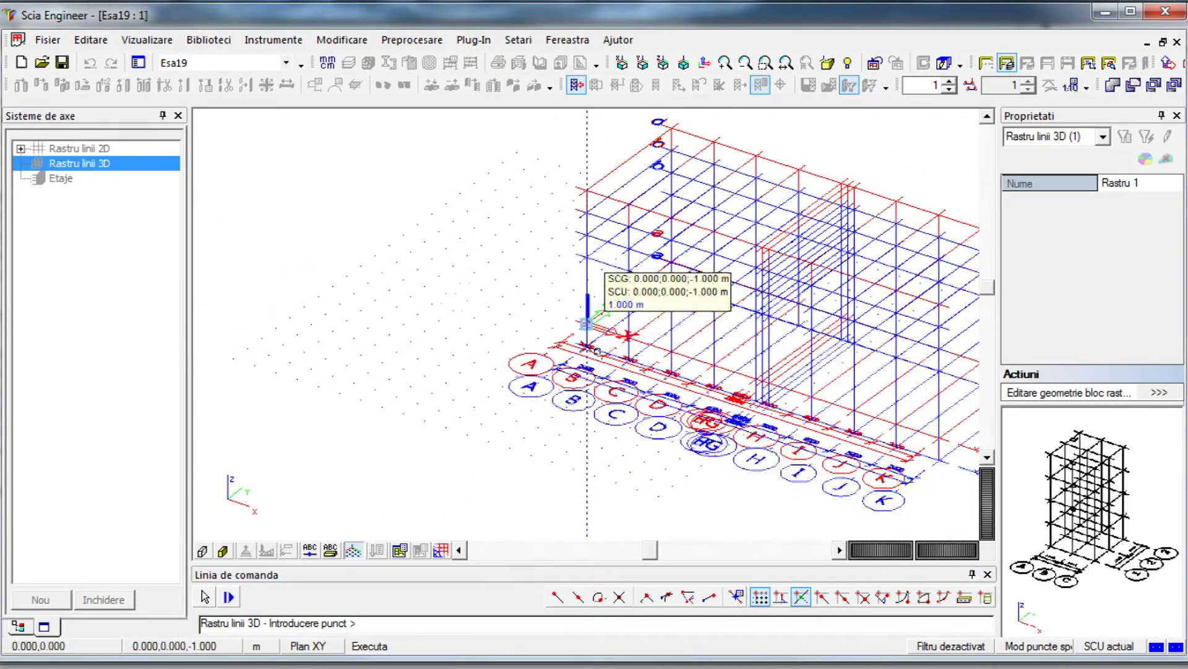
{"action": "left_click", "coordinate": [596, 350]}
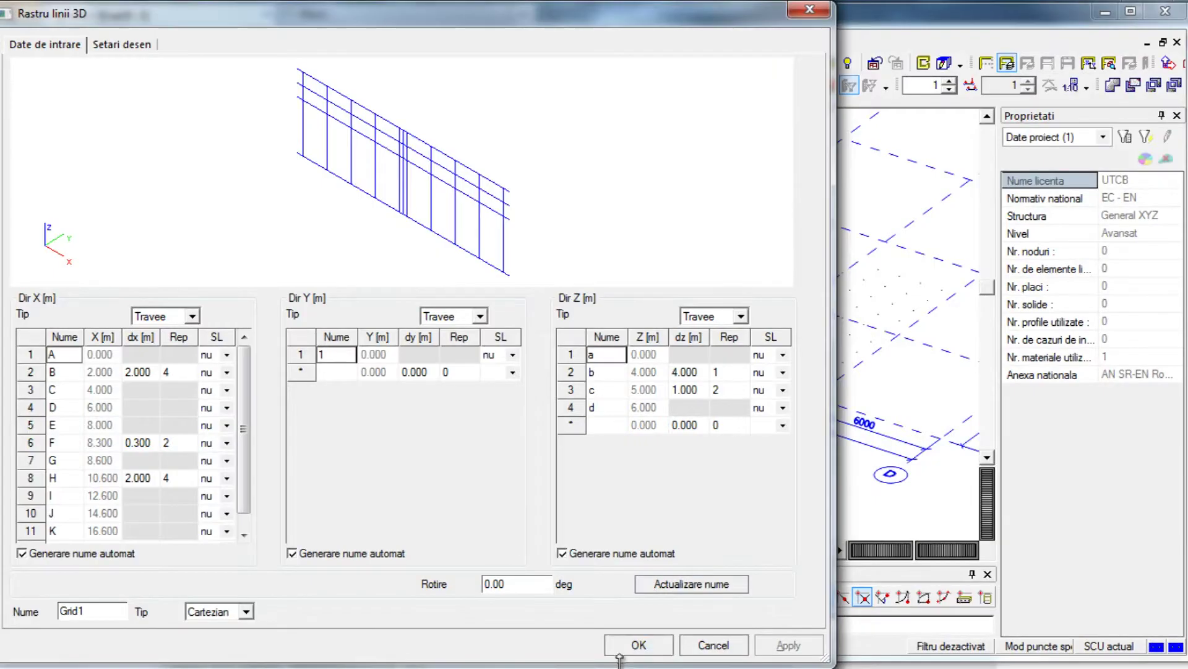
Accept the geometry and drawing settings of Grid1, insert this 3D line grid at the origin and end the command
{"action": "left_click", "coordinate": [129, 43]}
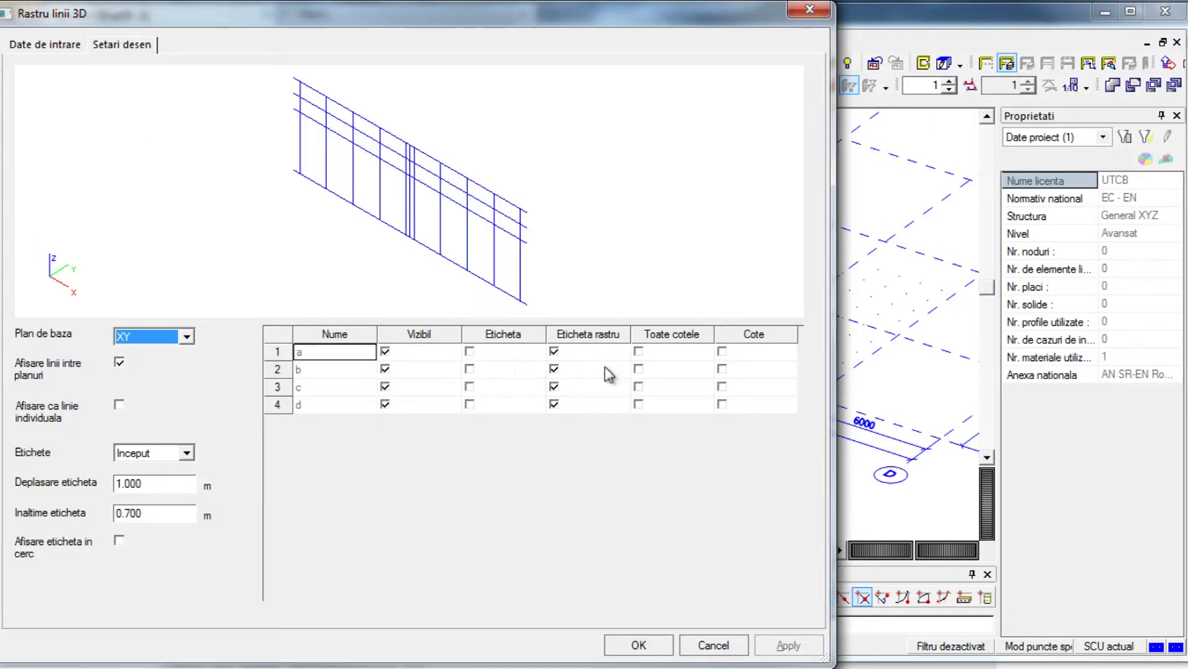
{"action": "left_click", "coordinate": [639, 644]}
{"action": "left_click", "coordinate": [724, 480]}
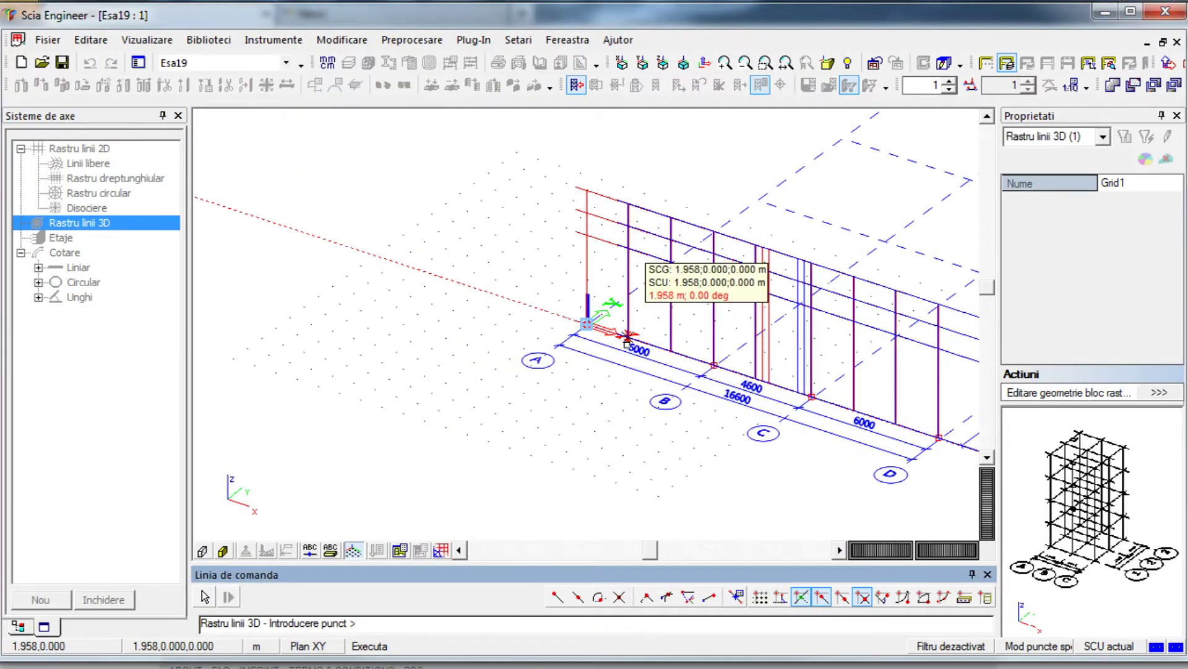
{"action": "left_click", "coordinate": [603, 350]}
{"action": "key", "text": "Escape"}
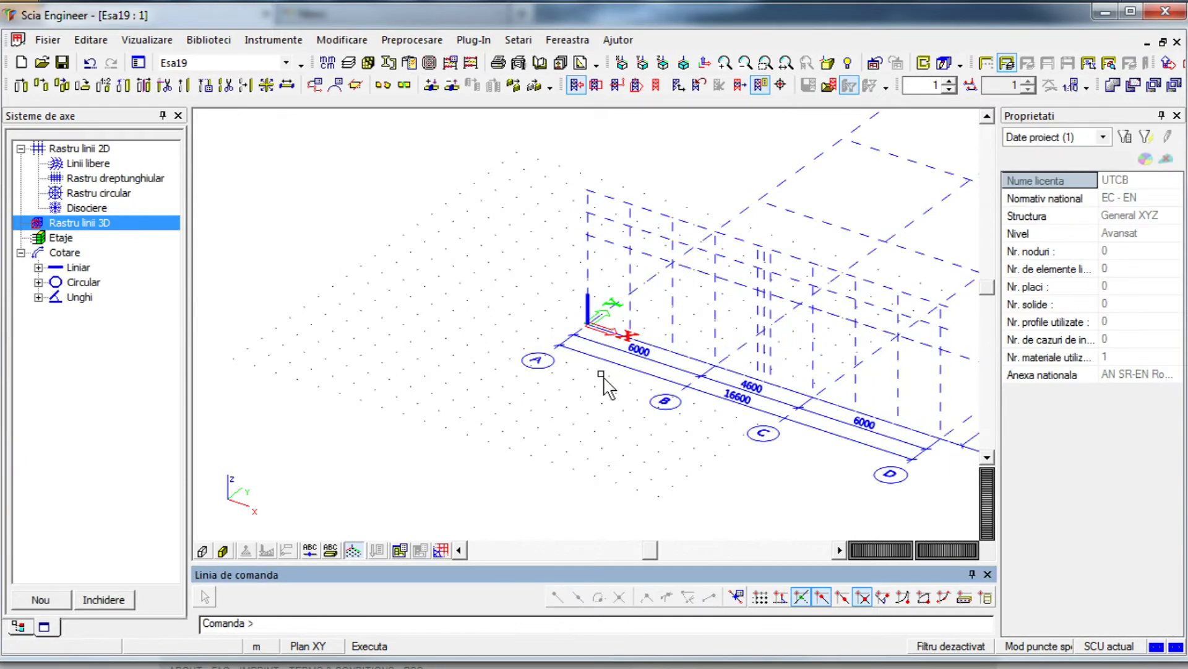
Review the project's cross-sections HEA140, HEA160, HEA220, L80X8 and CFCHS108X6, with the model in front XZ view
{"action": "left_click", "coordinate": [653, 84]}
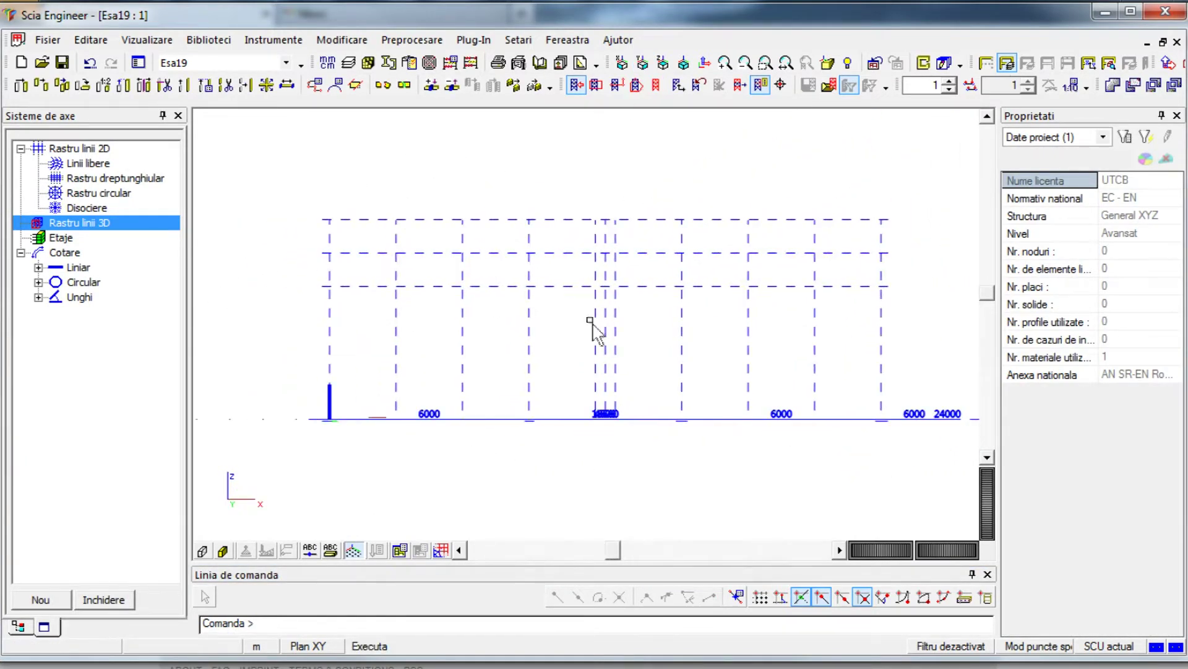
{"action": "left_click", "coordinate": [395, 65]}
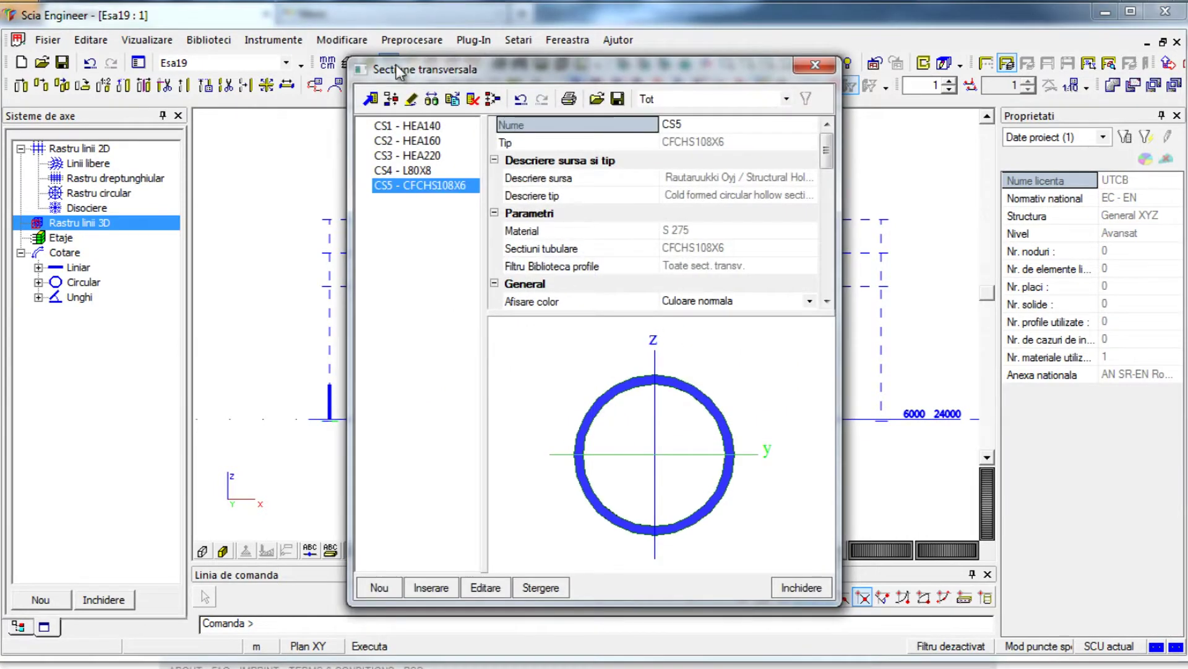
{"action": "left_click", "coordinate": [433, 127]}
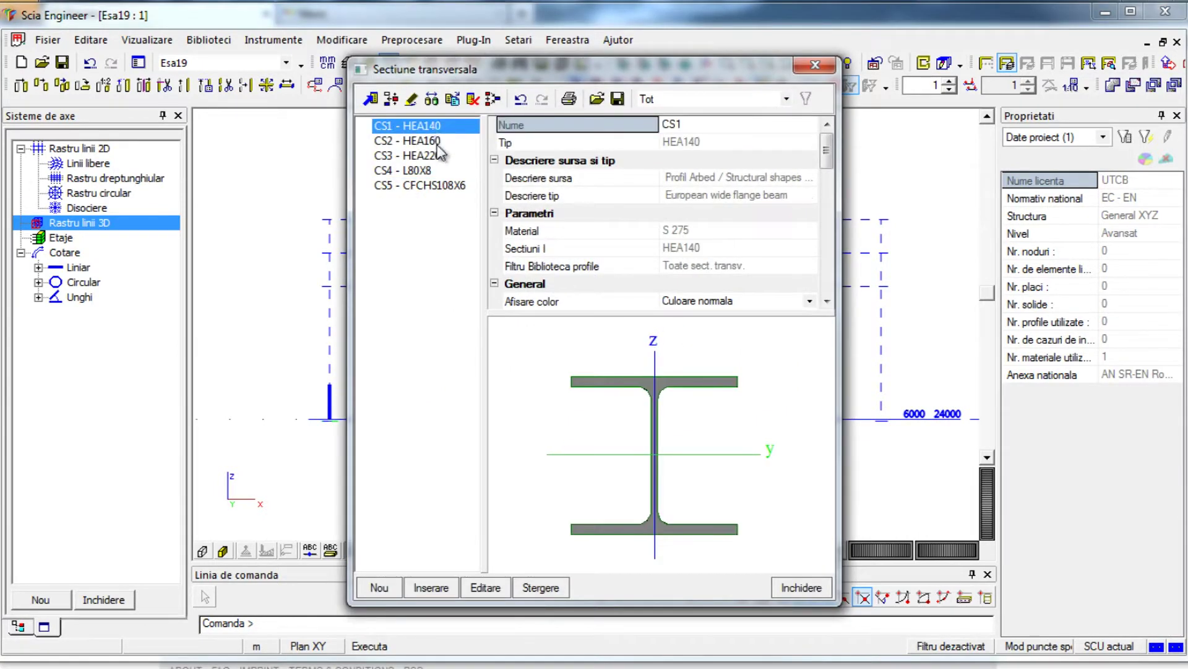
{"action": "left_click", "coordinate": [441, 142]}
{"action": "left_click", "coordinate": [427, 155]}
{"action": "left_click", "coordinate": [427, 171]}
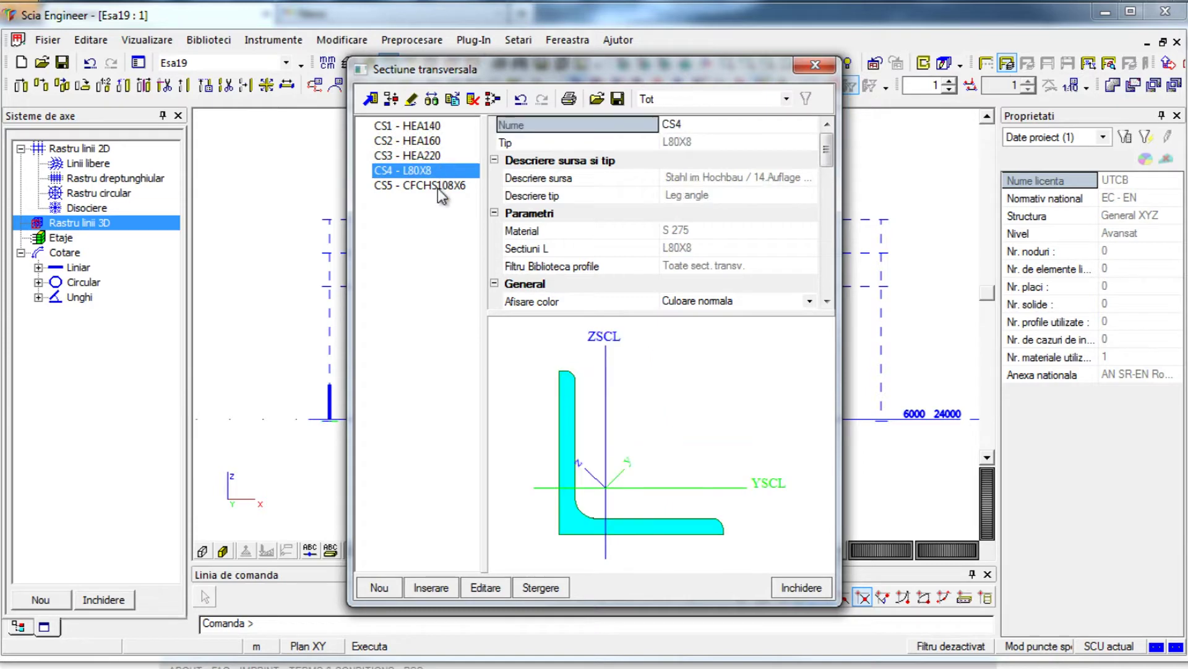
{"action": "left_click", "coordinate": [434, 185]}
{"action": "left_click", "coordinate": [802, 585]}
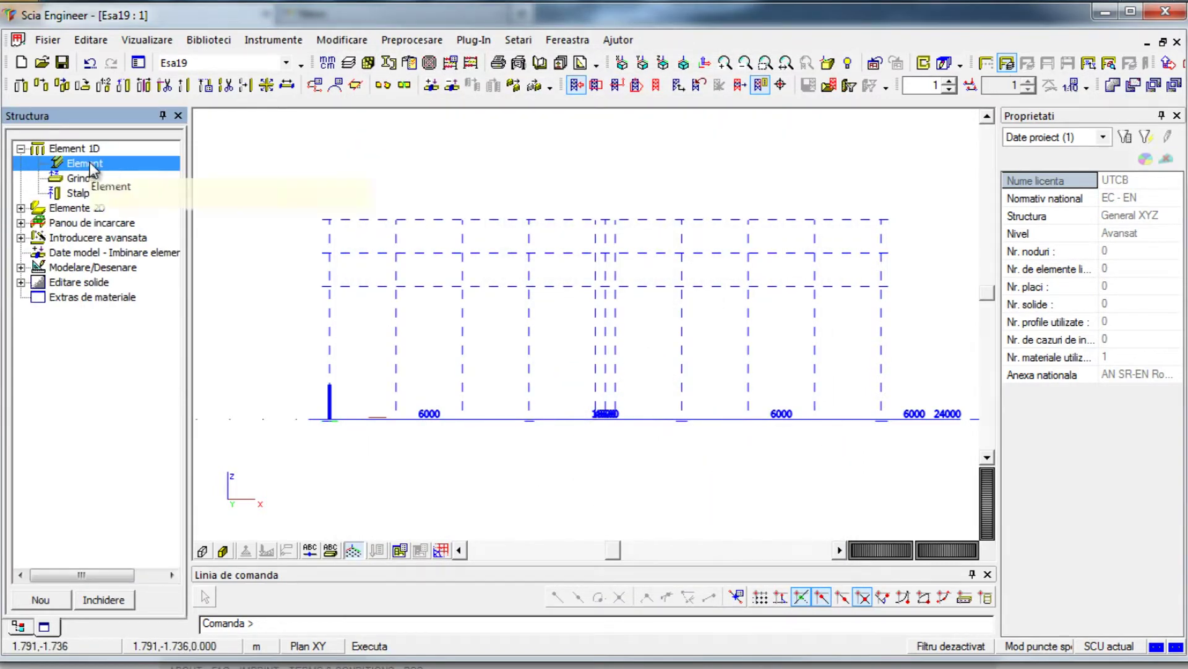
Draw the truss's sloping top chord as an HEA140 element from 0;0;5000 to 8300;0;6000
{"action": "double_click", "coordinate": [86, 164]}
{"action": "left_click", "coordinate": [736, 245]}
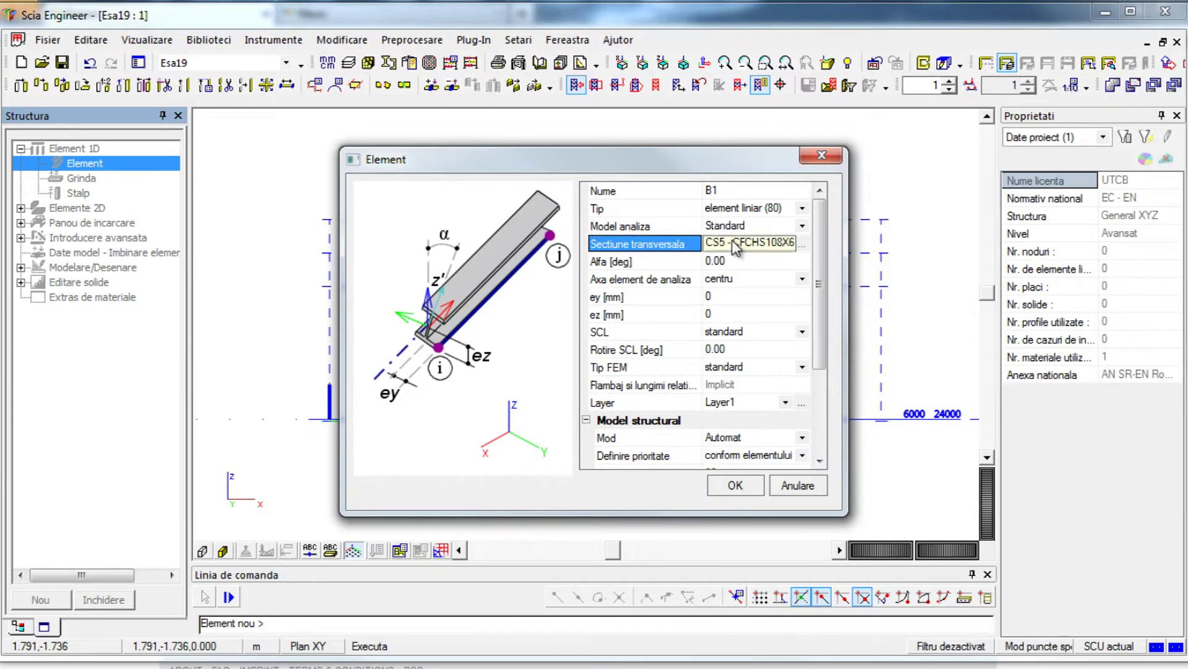
{"action": "left_click", "coordinate": [735, 245]}
{"action": "left_click", "coordinate": [736, 261]}
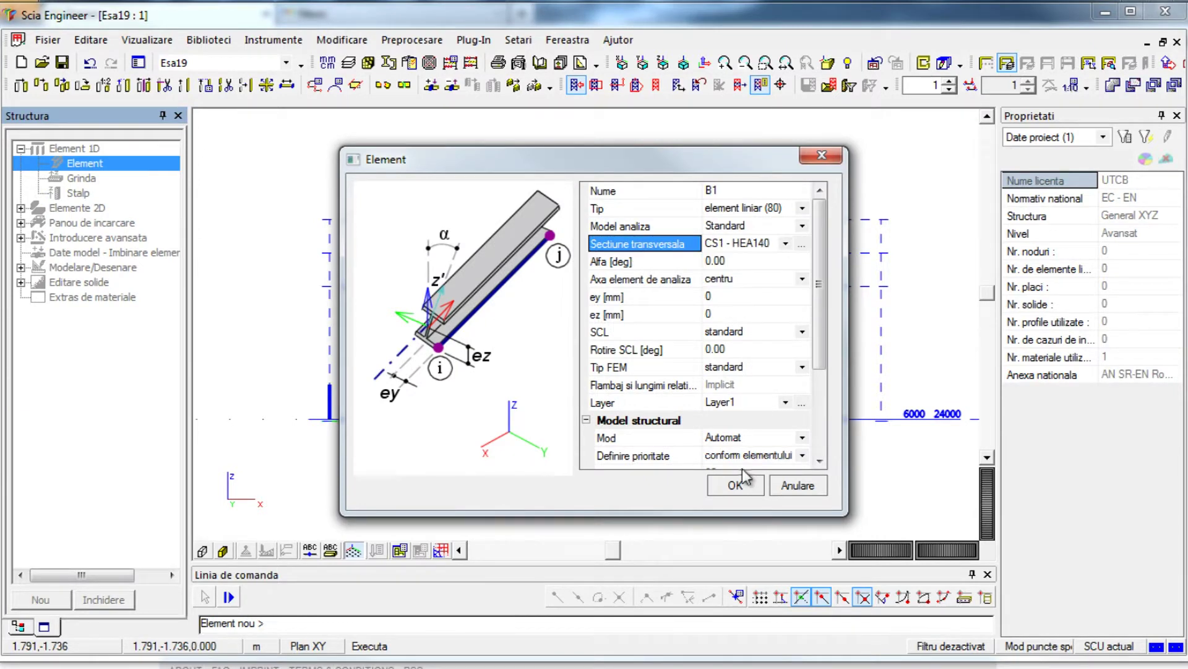
{"action": "left_click", "coordinate": [746, 485]}
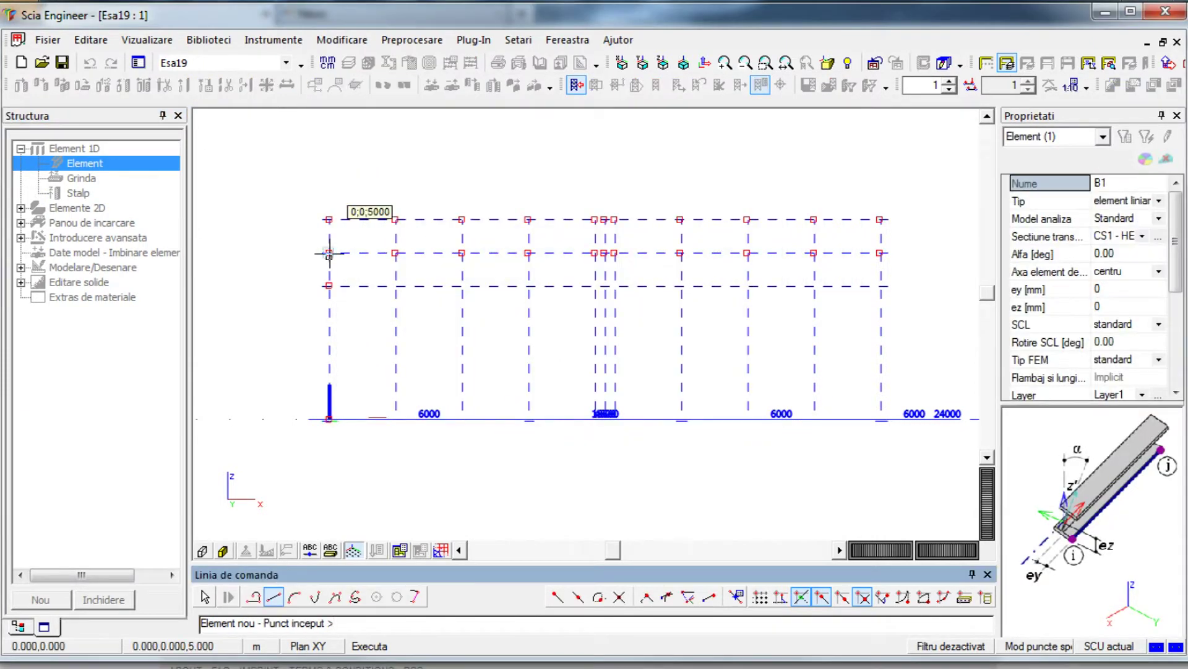
{"action": "left_click", "coordinate": [328, 253]}
{"action": "left_click", "coordinate": [595, 219]}
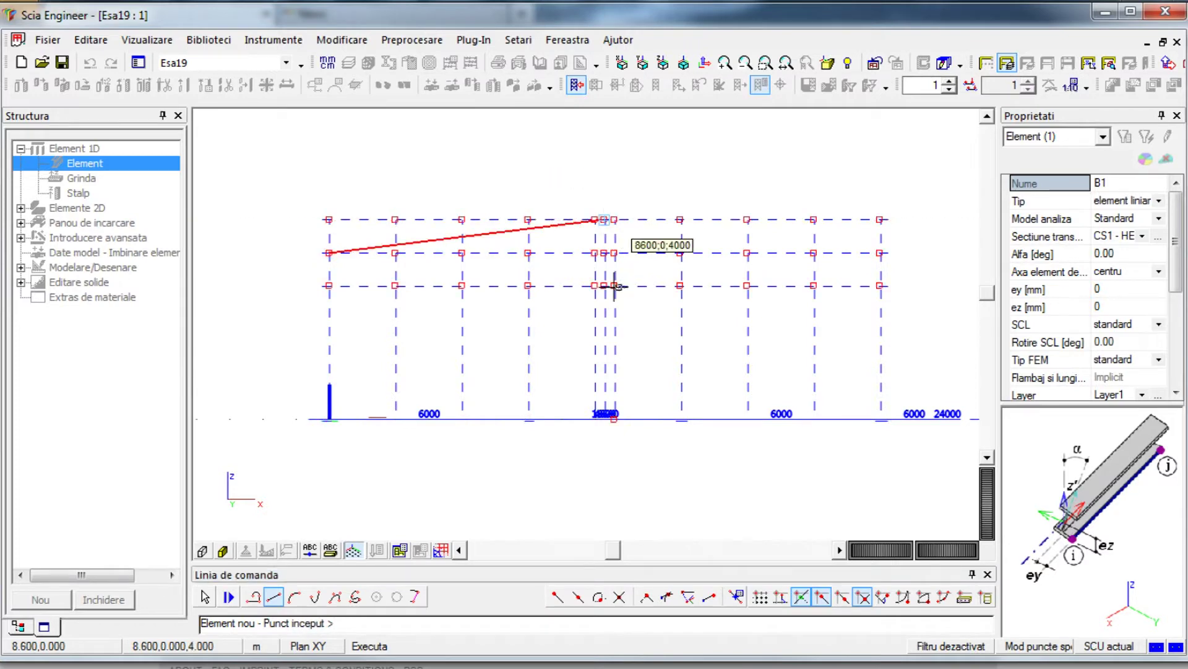
{"action": "key", "text": "Escape"}
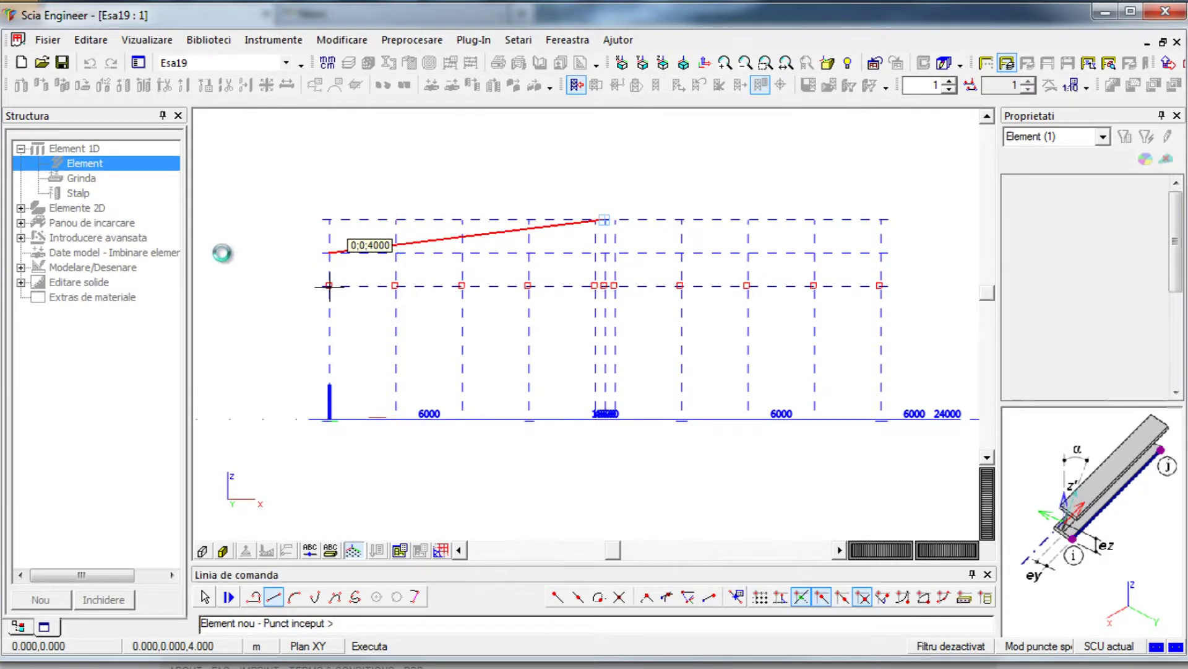
Draw the truss's horizontal bottom chord as an HEA160 element from 0;0;4000 to 8300;0;4000
{"action": "double_click", "coordinate": [90, 167]}
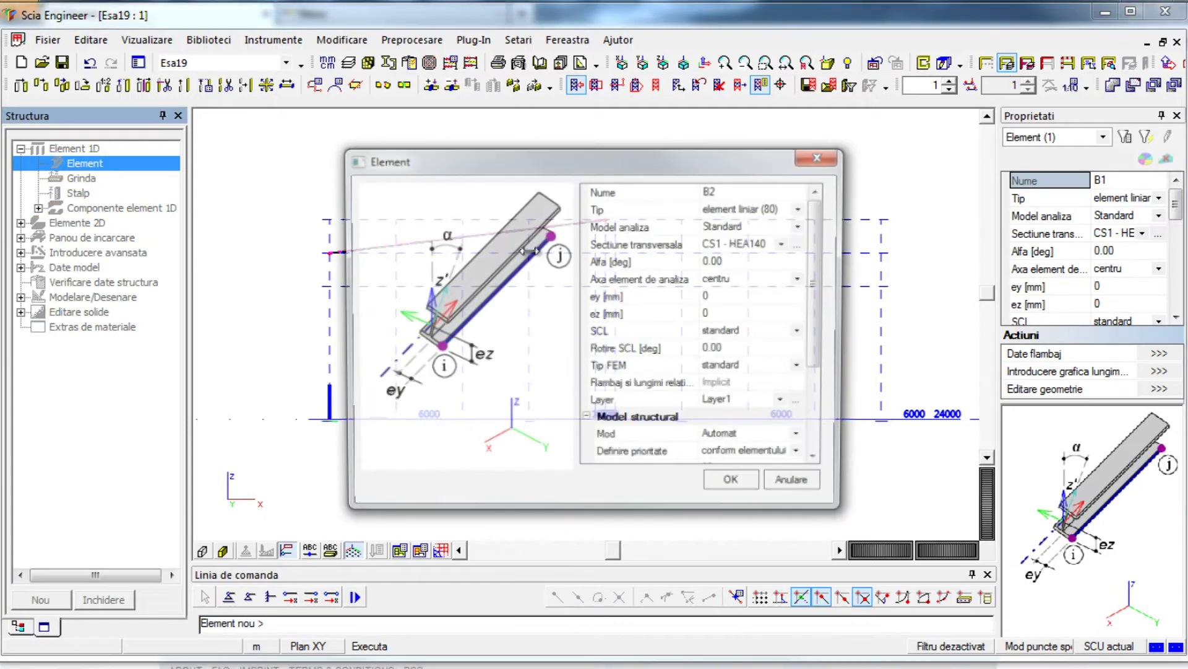
{"action": "left_click", "coordinate": [767, 244]}
{"action": "left_click", "coordinate": [769, 248]}
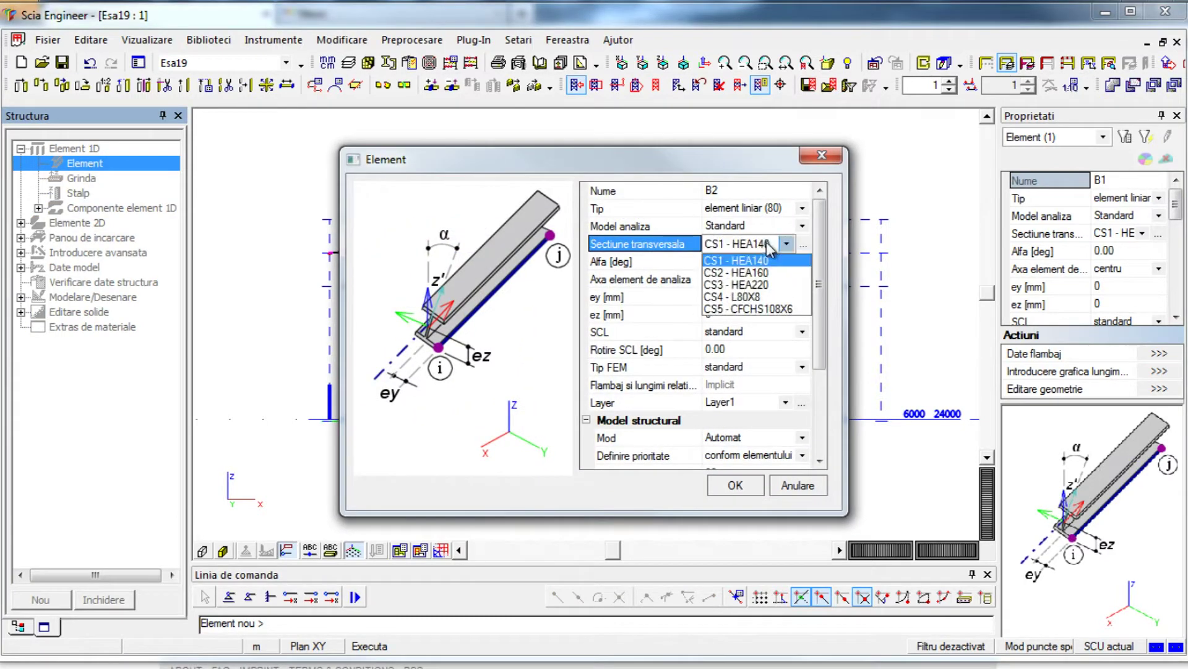
{"action": "left_click", "coordinate": [758, 271]}
{"action": "left_click", "coordinate": [735, 485]}
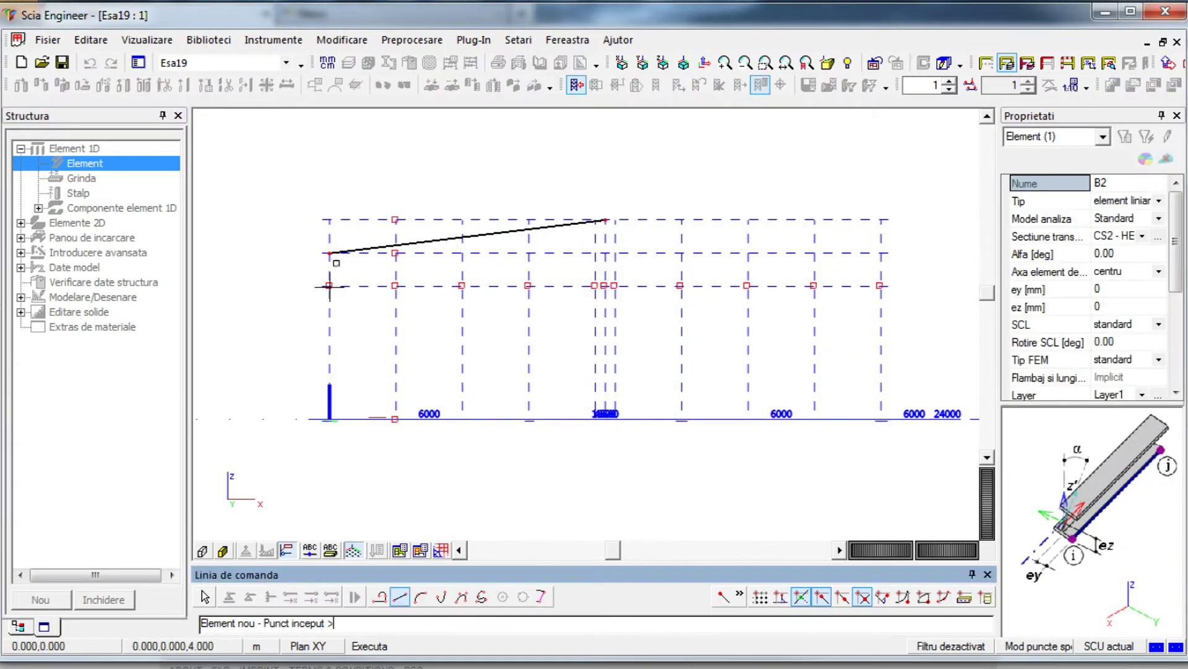
{"action": "left_click", "coordinate": [330, 285]}
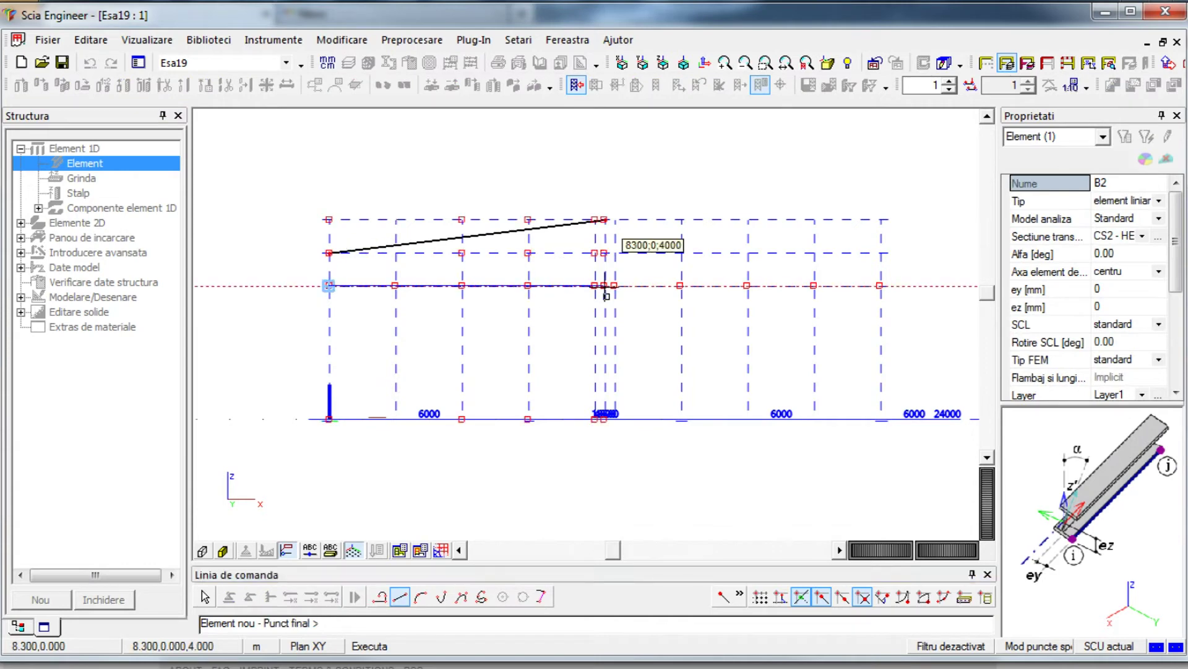
{"action": "left_click", "coordinate": [605, 285]}
{"action": "key", "text": "Escape"}
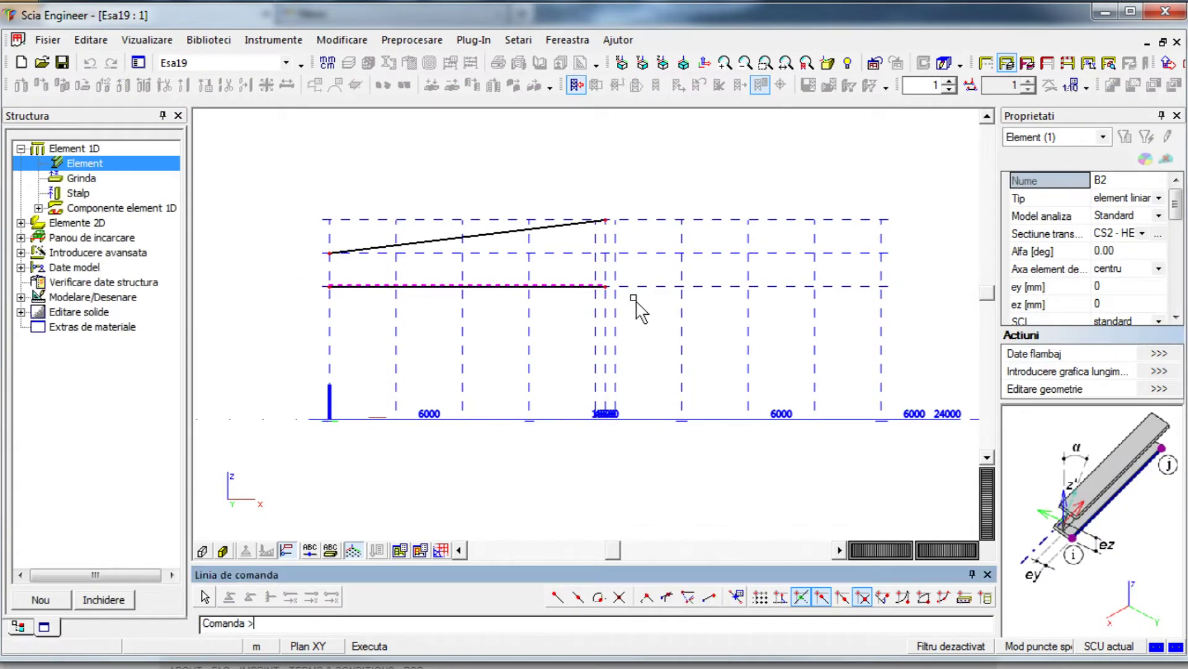
Define a new column 3 m long with cross-section CFCHS108X6 for the truss verticals
{"action": "left_click", "coordinate": [84, 193]}
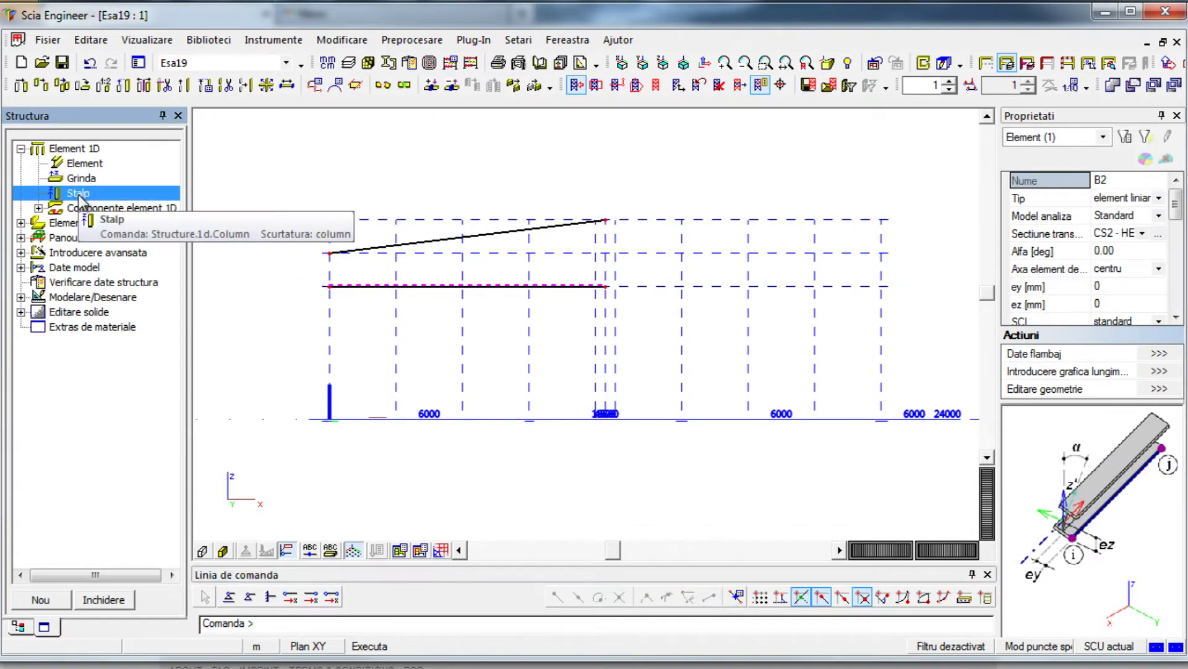
{"action": "left_click", "coordinate": [743, 436]}
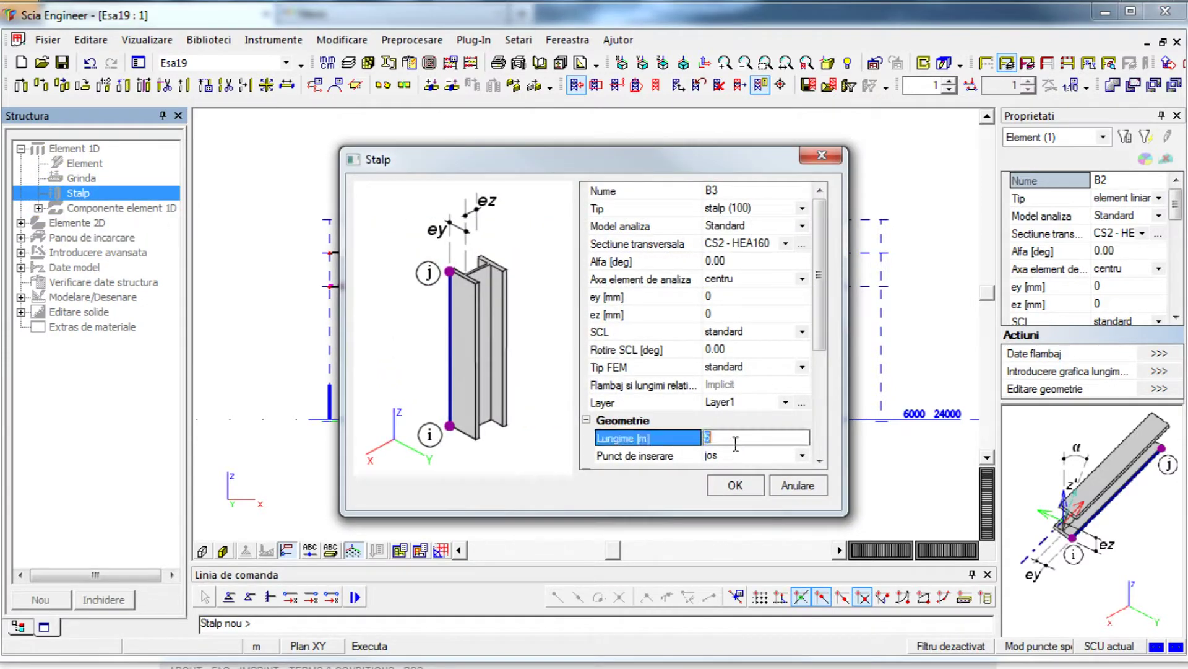
{"action": "type", "text": "3"}
{"action": "key", "text": "Return"}
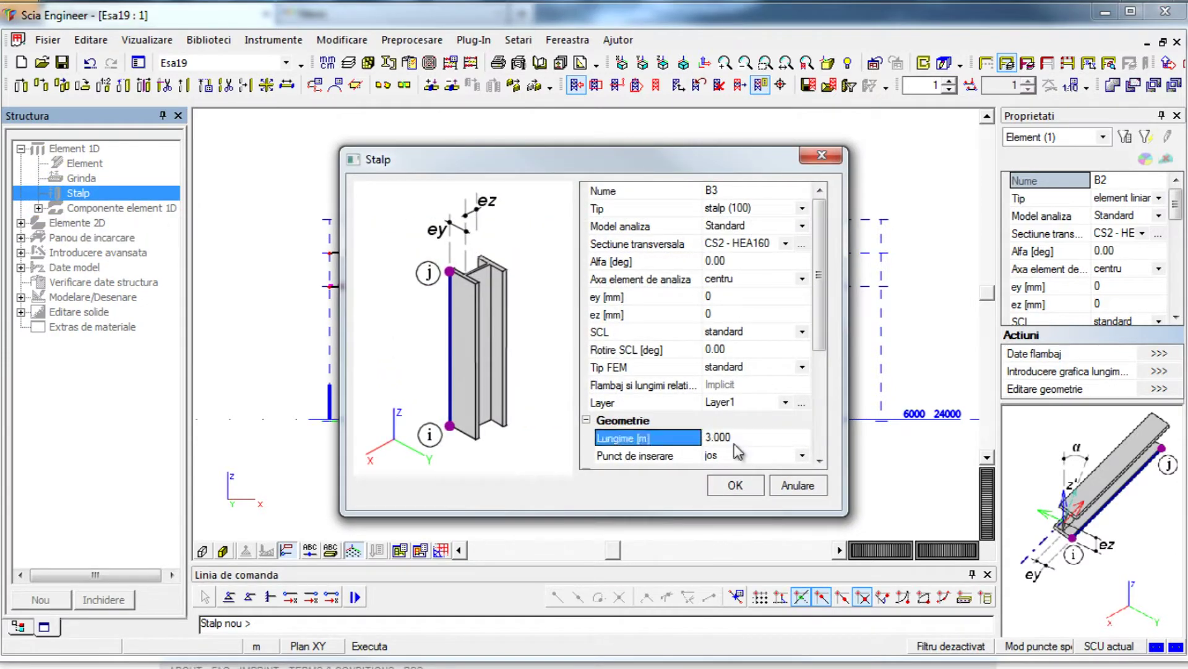
{"action": "left_click", "coordinate": [765, 244]}
{"action": "left_click", "coordinate": [761, 309]}
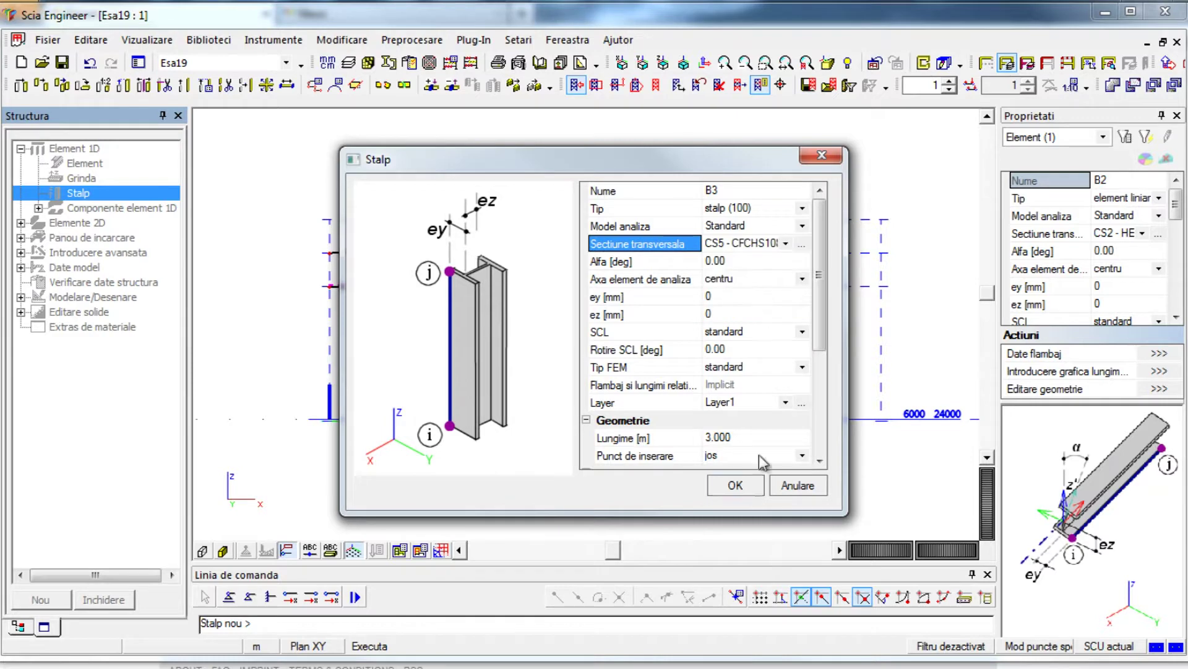
{"action": "left_click", "coordinate": [748, 487]}
Place four truss verticals on the bottom chord at the grid lines x = 8, 6, 4 and 2 m
{"action": "left_click", "coordinate": [595, 283]}
{"action": "left_click", "coordinate": [531, 287]}
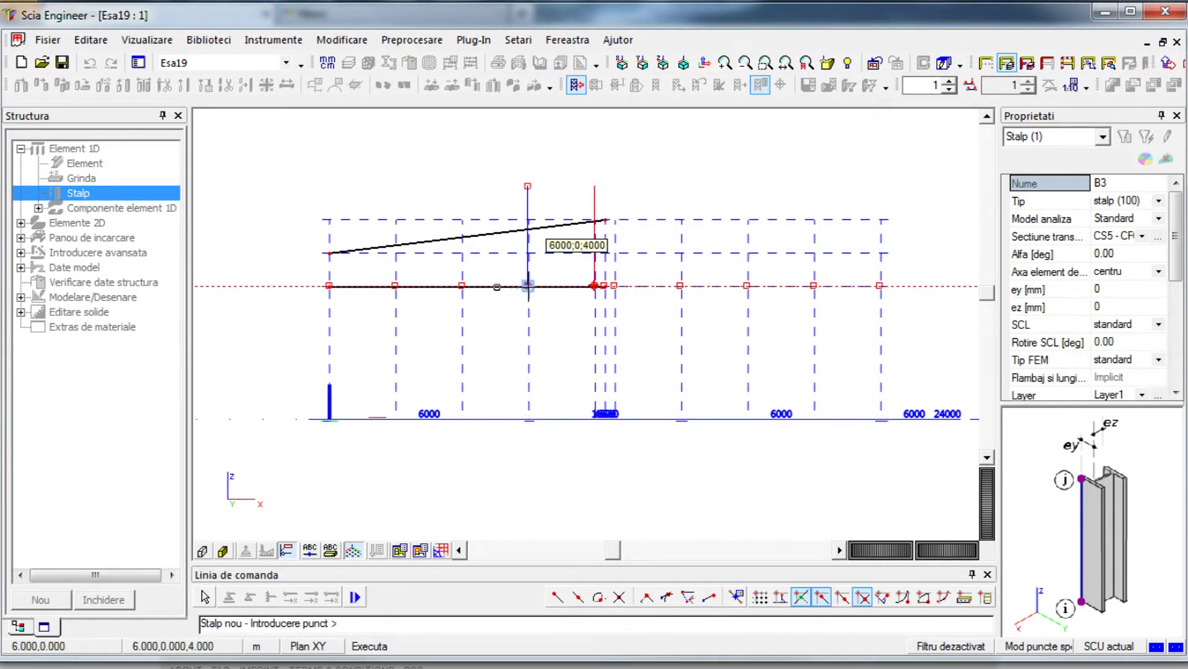
{"action": "left_click", "coordinate": [462, 286]}
{"action": "left_click", "coordinate": [381, 224]}
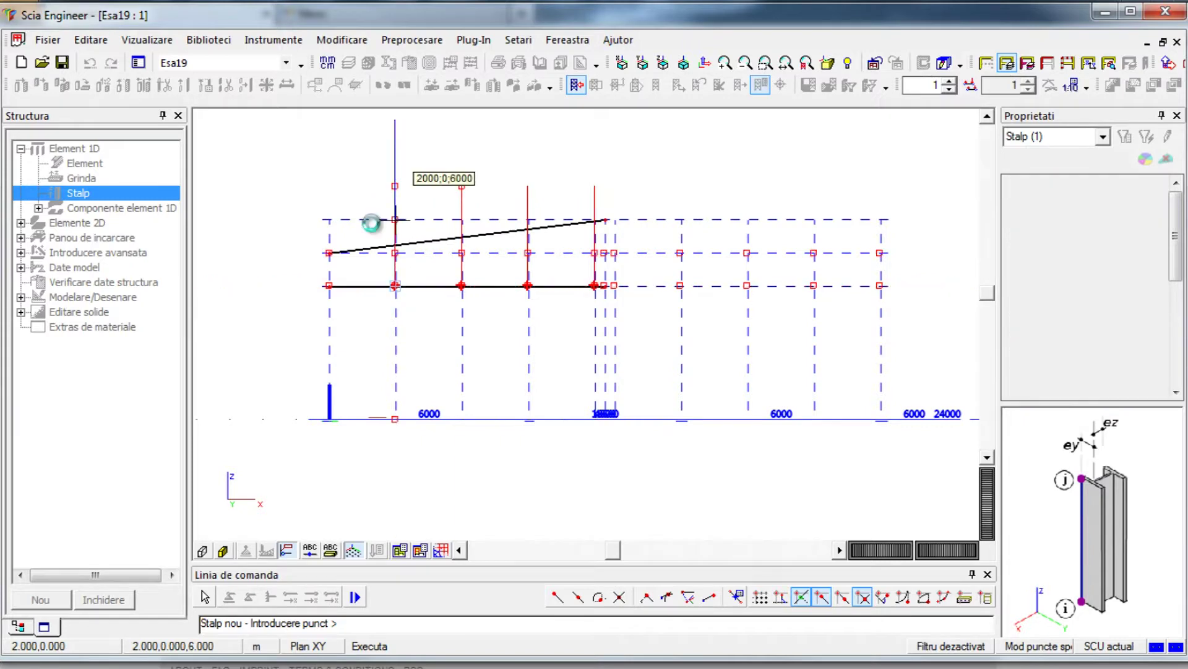
{"action": "key", "text": "Escape"}
{"action": "key", "text": "Escape"}
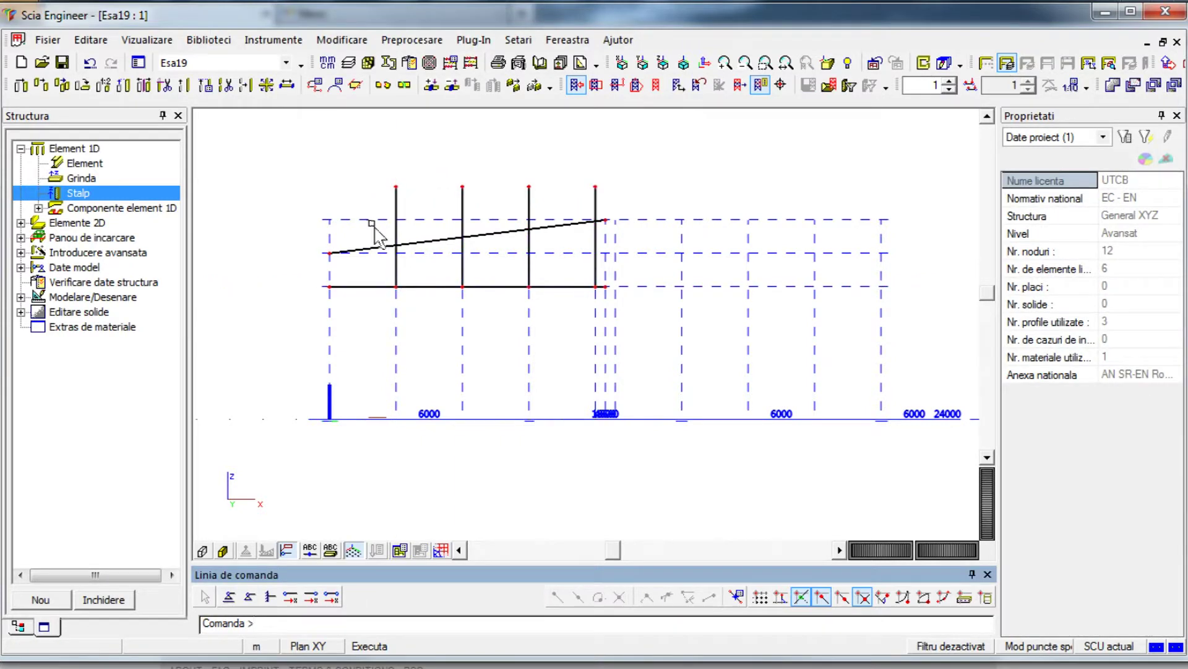
Draw four CFCHS108X6 diagonals, each descending from a top-chord node to the foot of the next vertical towards mid-span
{"action": "double_click", "coordinate": [81, 163]}
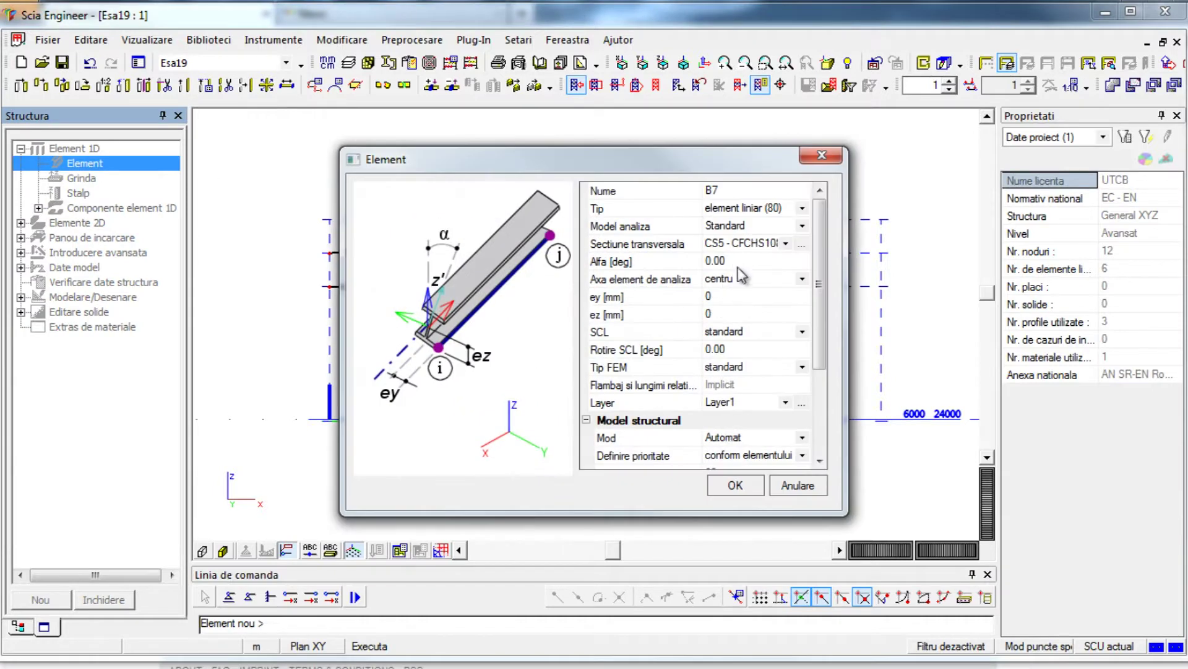
{"action": "left_click", "coordinate": [737, 486]}
{"action": "left_click", "coordinate": [328, 253]}
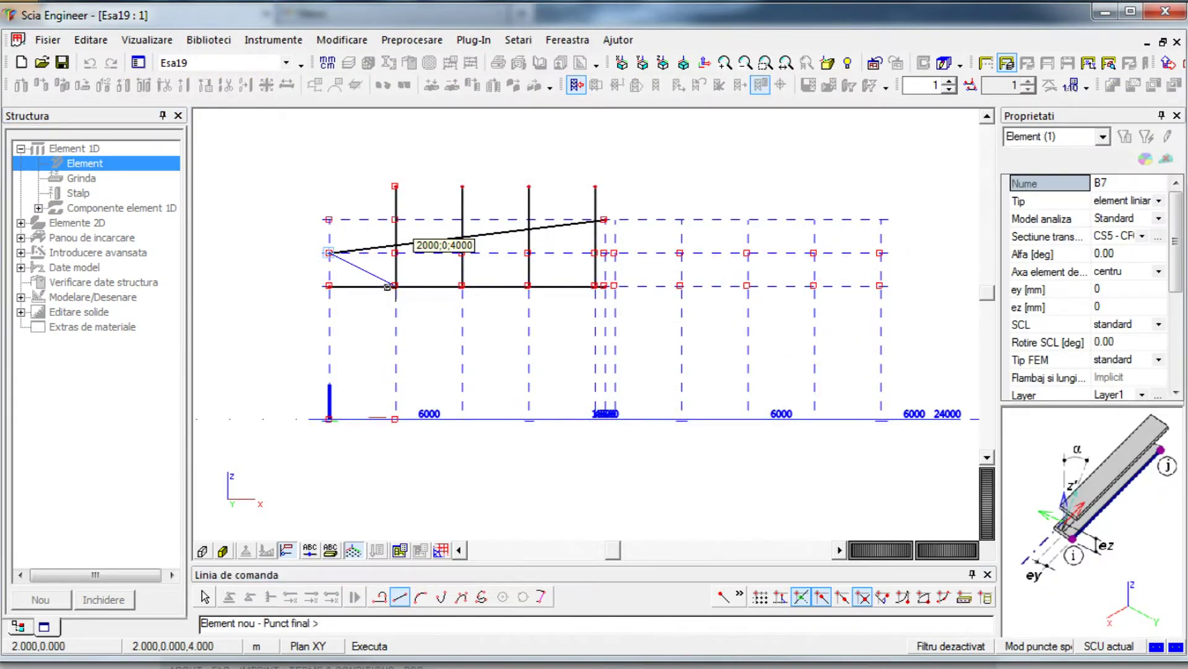
{"action": "left_click", "coordinate": [395, 285]}
{"action": "left_click", "coordinate": [395, 245]}
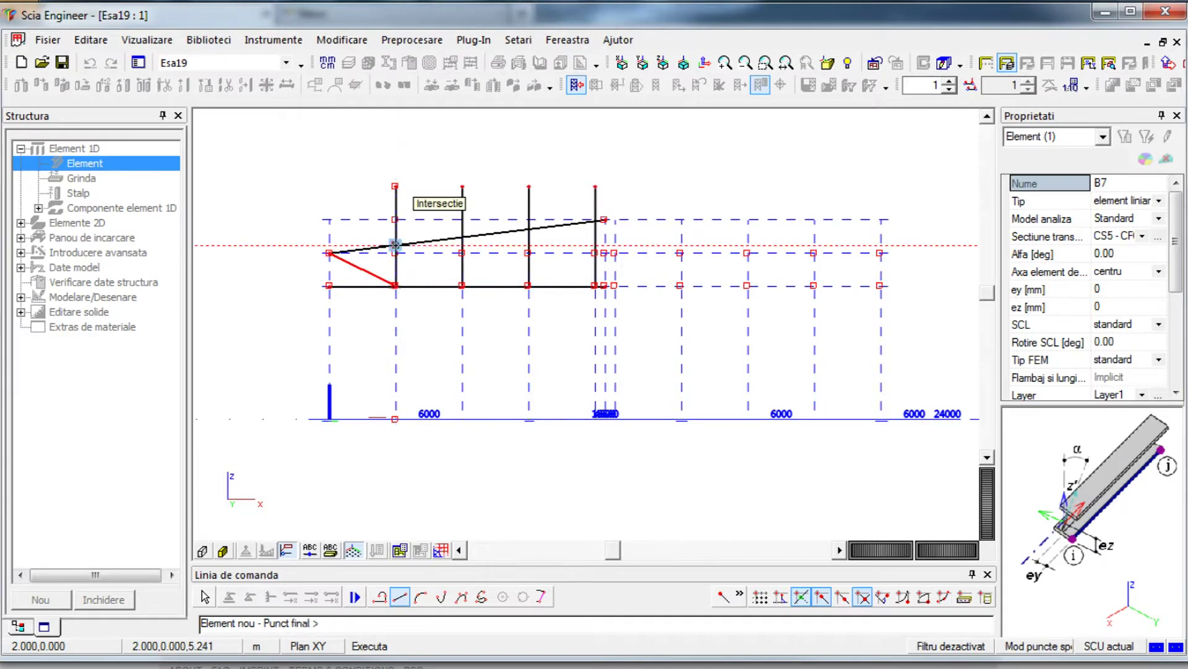
{"action": "left_click", "coordinate": [462, 285]}
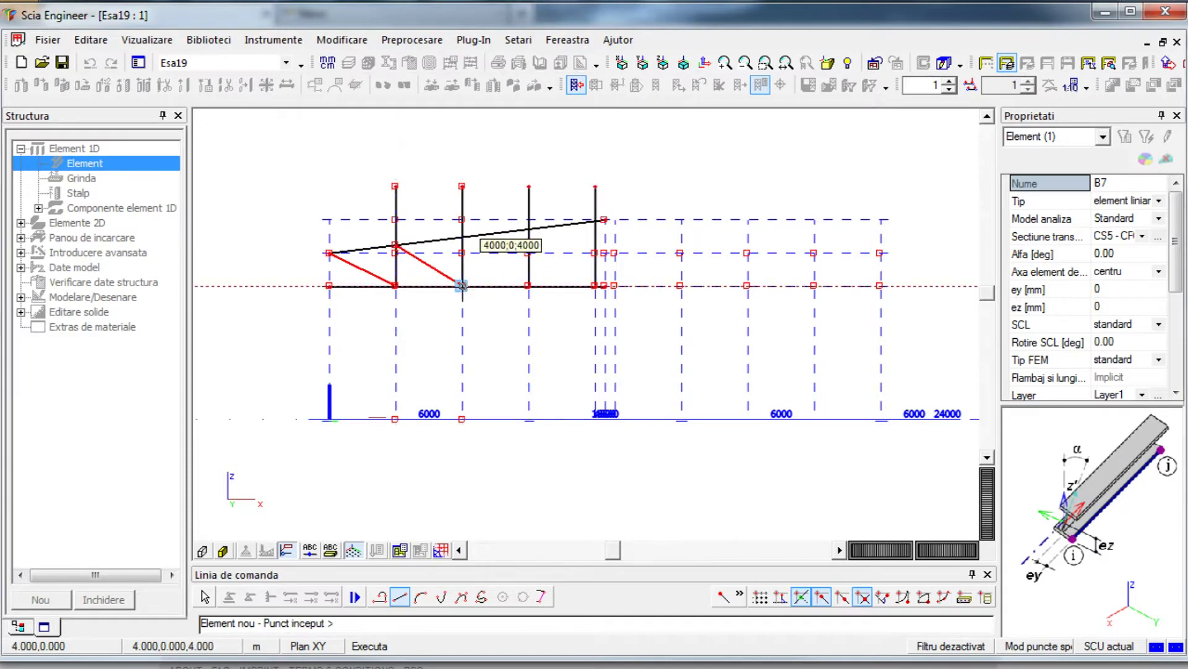
{"action": "left_click", "coordinate": [462, 236]}
{"action": "left_click", "coordinate": [528, 286]}
{"action": "left_click", "coordinate": [528, 228]}
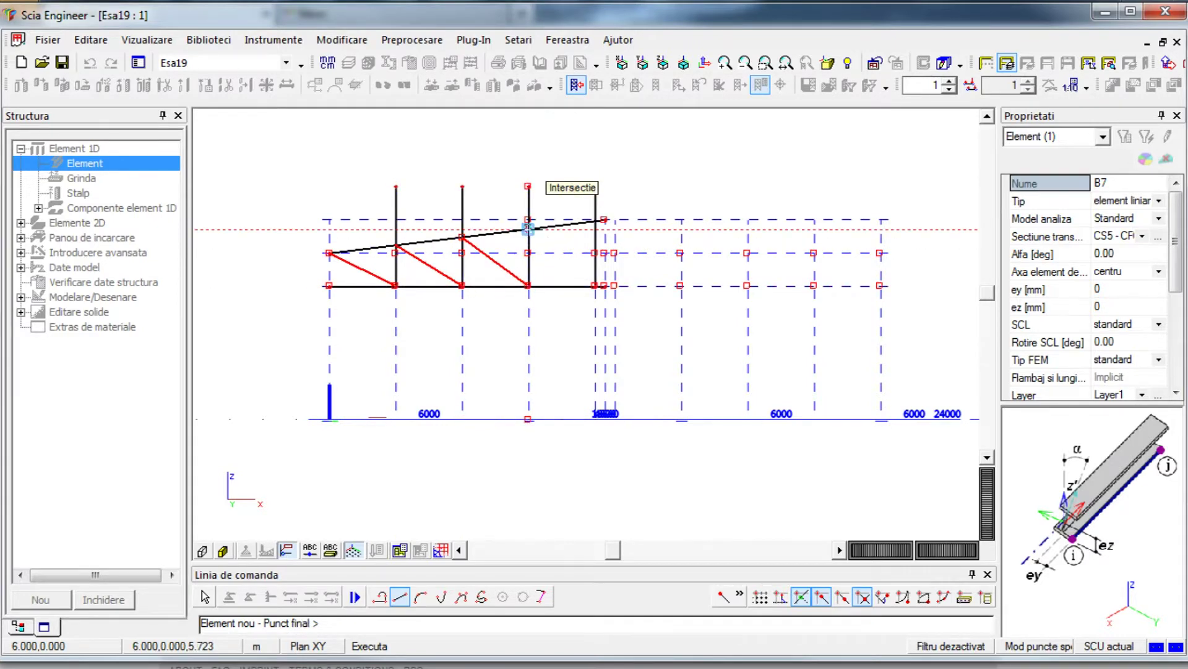
{"action": "left_click", "coordinate": [594, 286]}
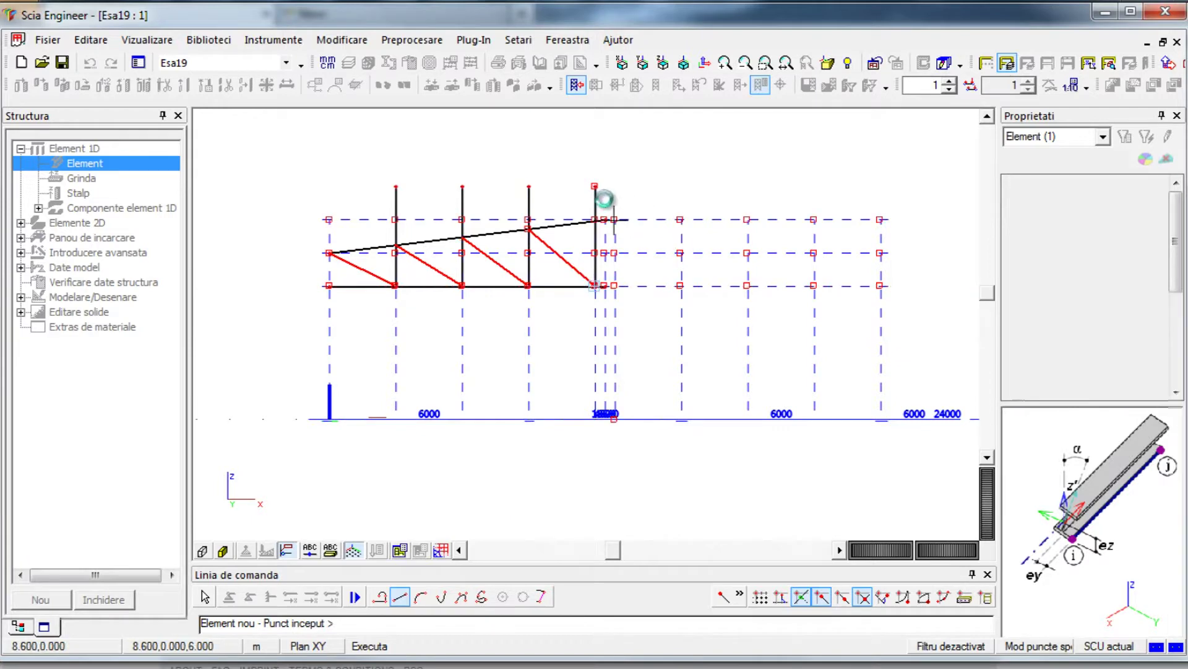
{"action": "key", "text": "Escape"}
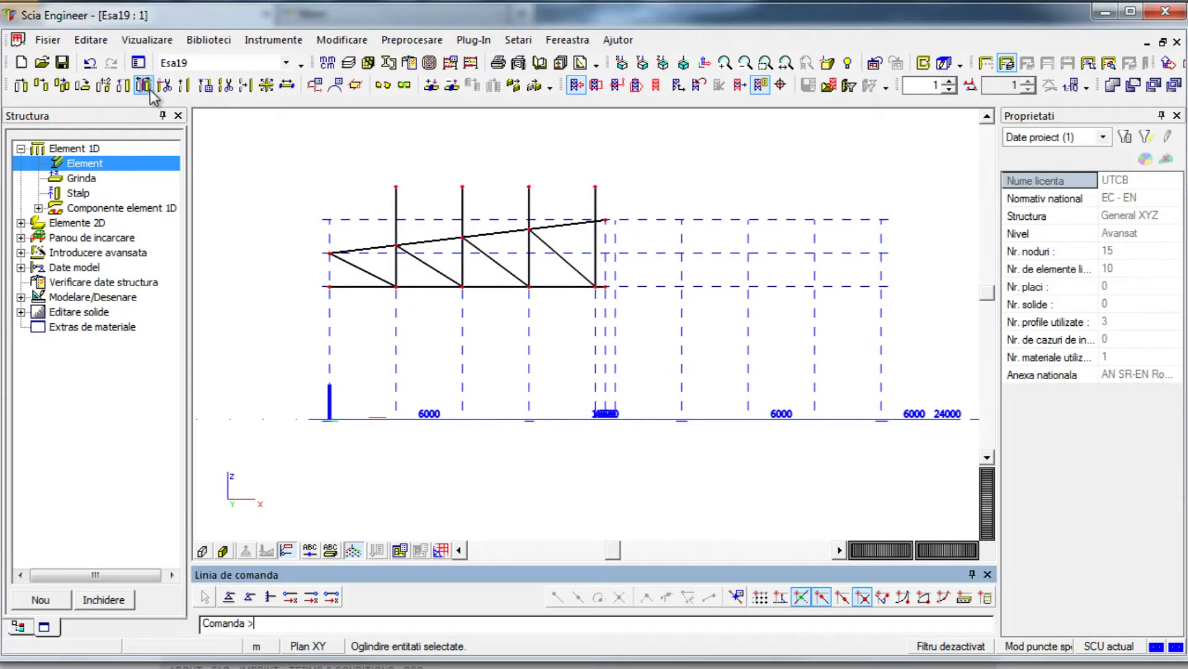
Trim the parts of the four verticals that project above the top chord, using the chord as the cutting edge
{"action": "left_click", "coordinate": [164, 84]}
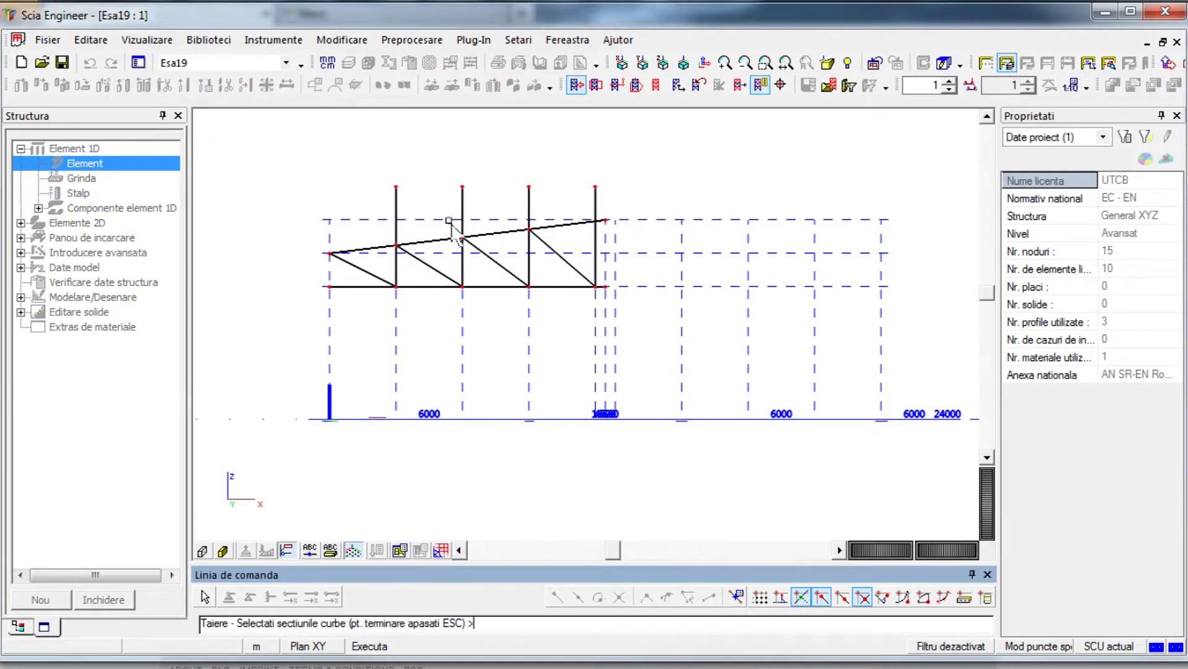
{"action": "left_click", "coordinate": [484, 234]}
{"action": "right_click", "coordinate": [518, 177]}
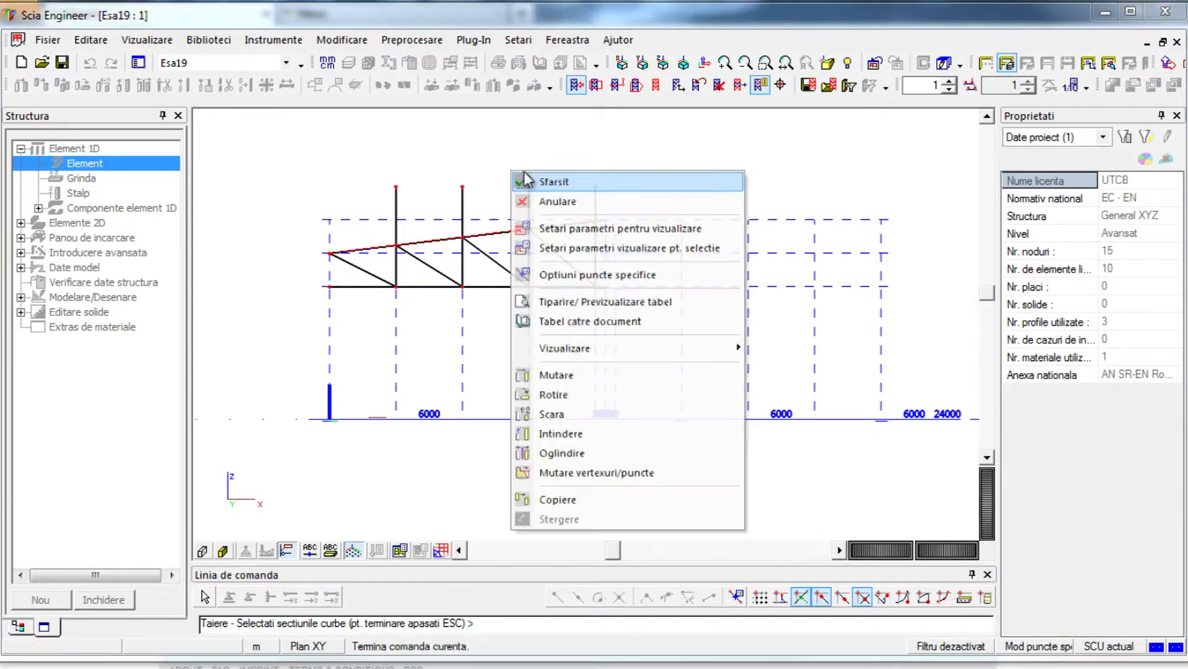
{"action": "left_click", "coordinate": [515, 180]}
{"action": "left_click", "coordinate": [594, 193]}
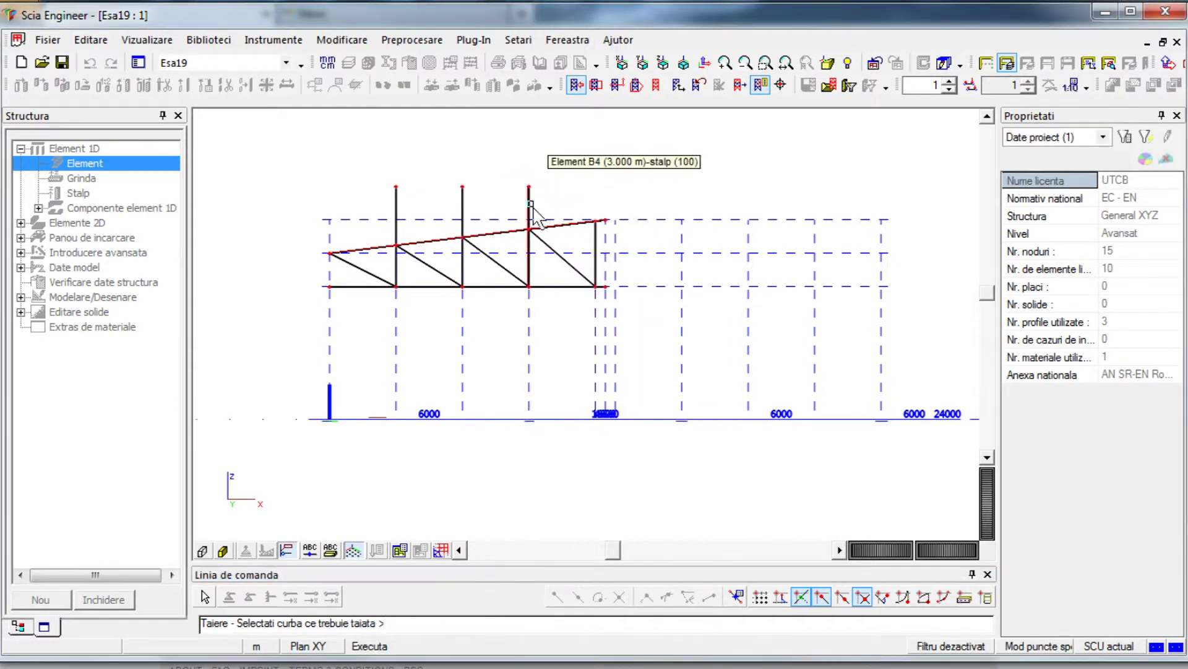
{"action": "left_click", "coordinate": [464, 205]}
{"action": "left_click", "coordinate": [397, 204]}
{"action": "key", "text": "Escape"}
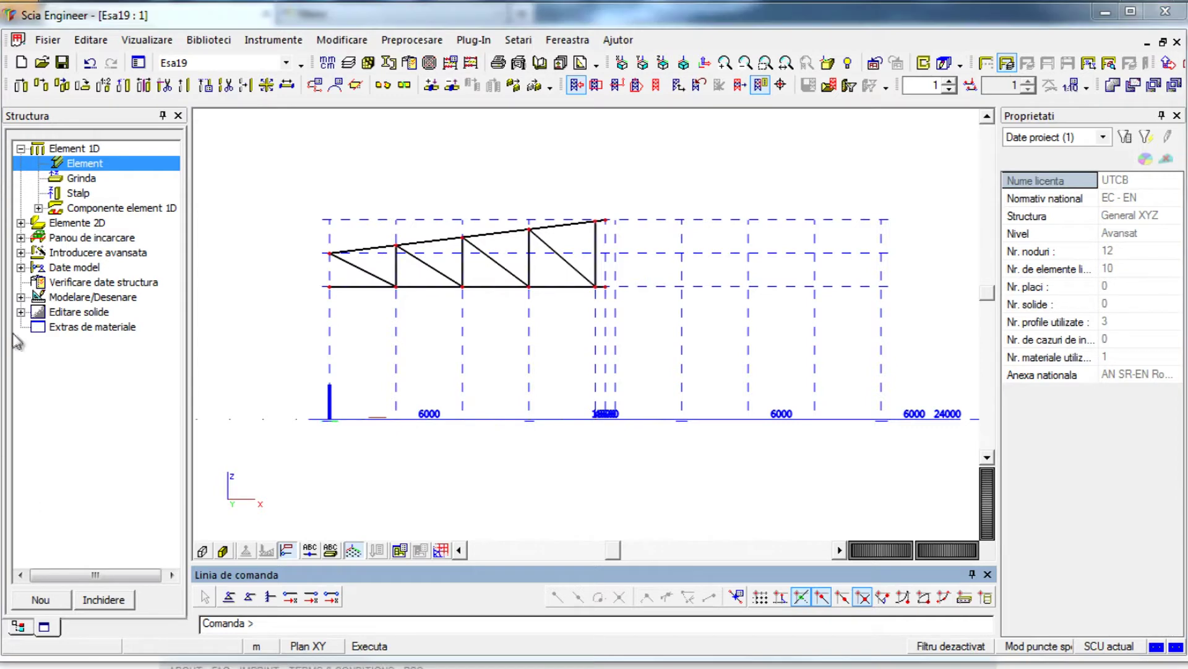
Add a 5 m long HEA220 column at the coordinate origin, supporting the outer end of the truss
{"action": "double_click", "coordinate": [80, 194]}
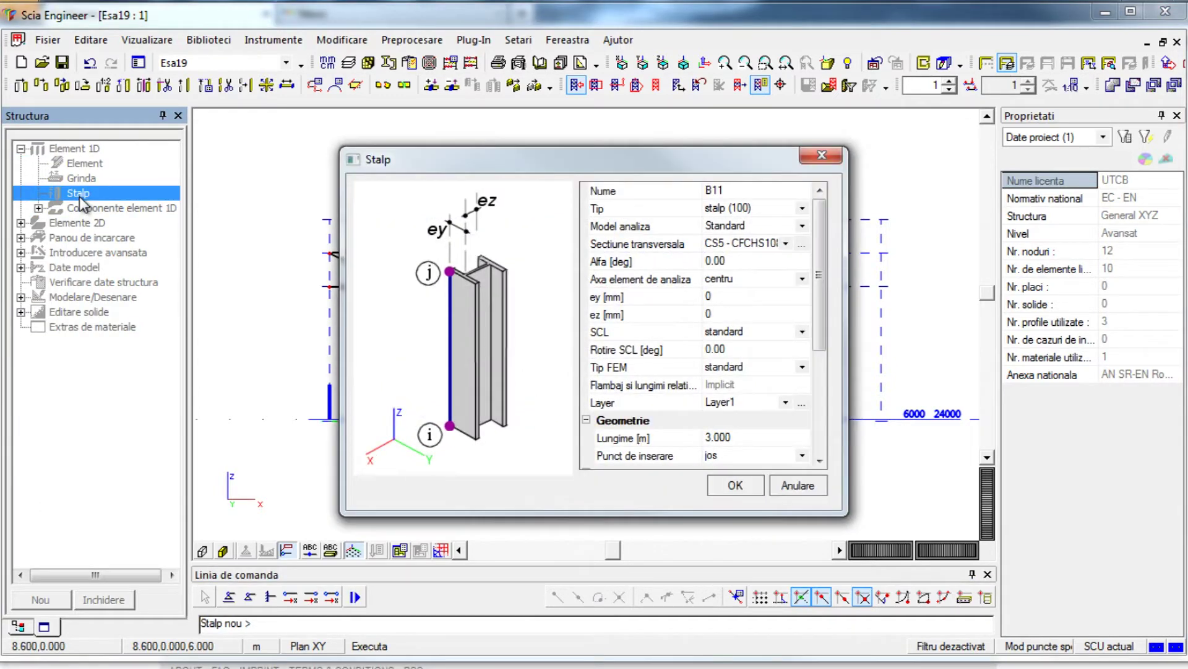
{"action": "left_click", "coordinate": [742, 243]}
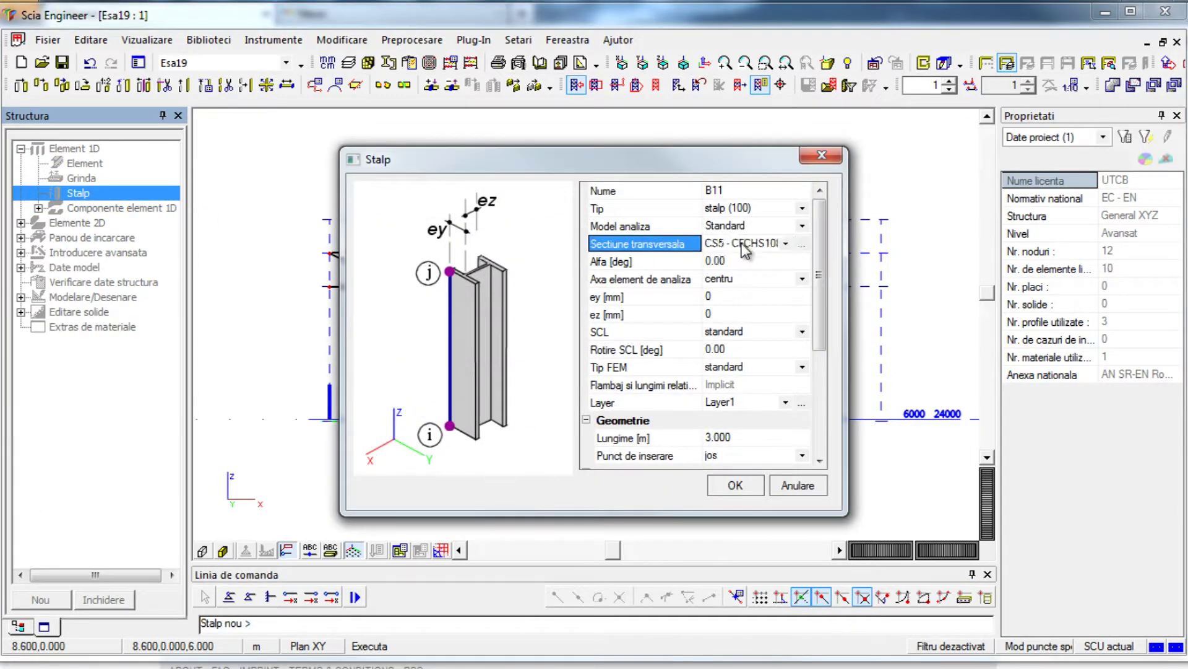
{"action": "left_click", "coordinate": [742, 244]}
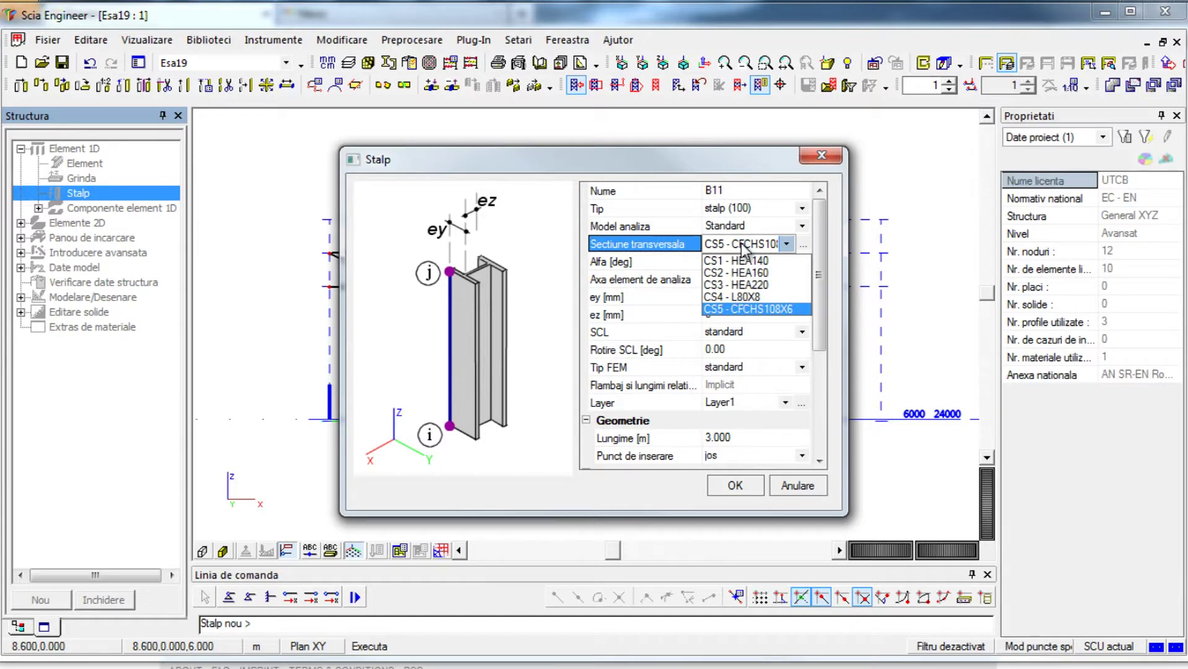
{"action": "left_click", "coordinate": [779, 285]}
{"action": "left_click", "coordinate": [746, 444]}
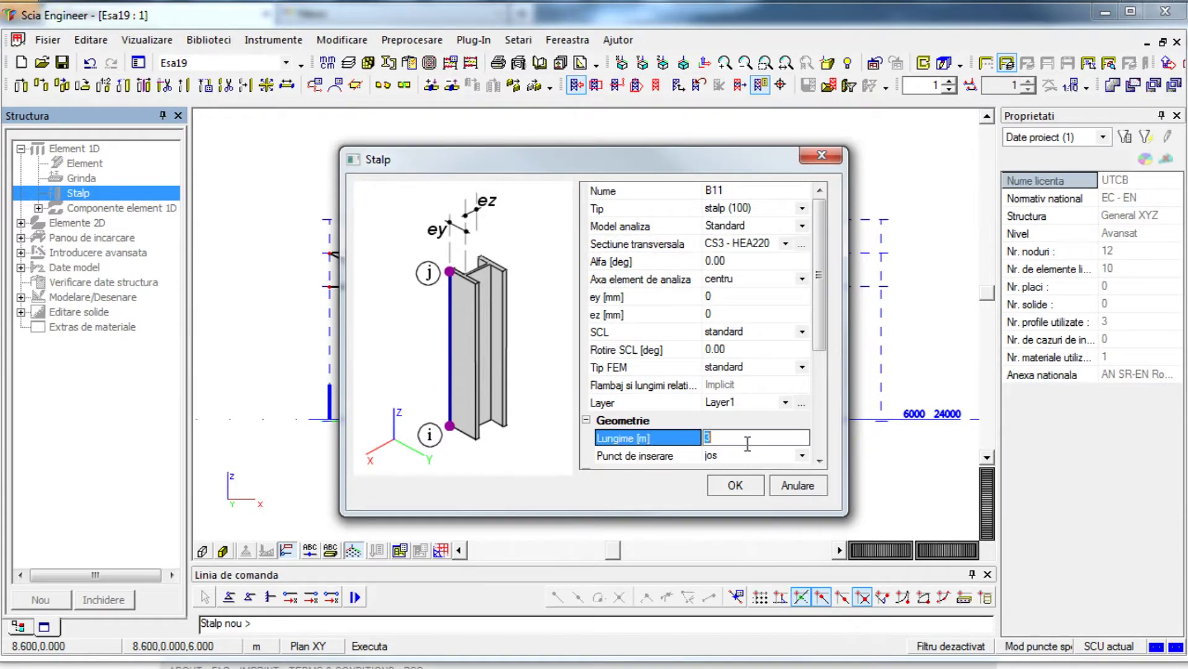
{"action": "key", "text": "Return"}
{"action": "left_click", "coordinate": [735, 485]}
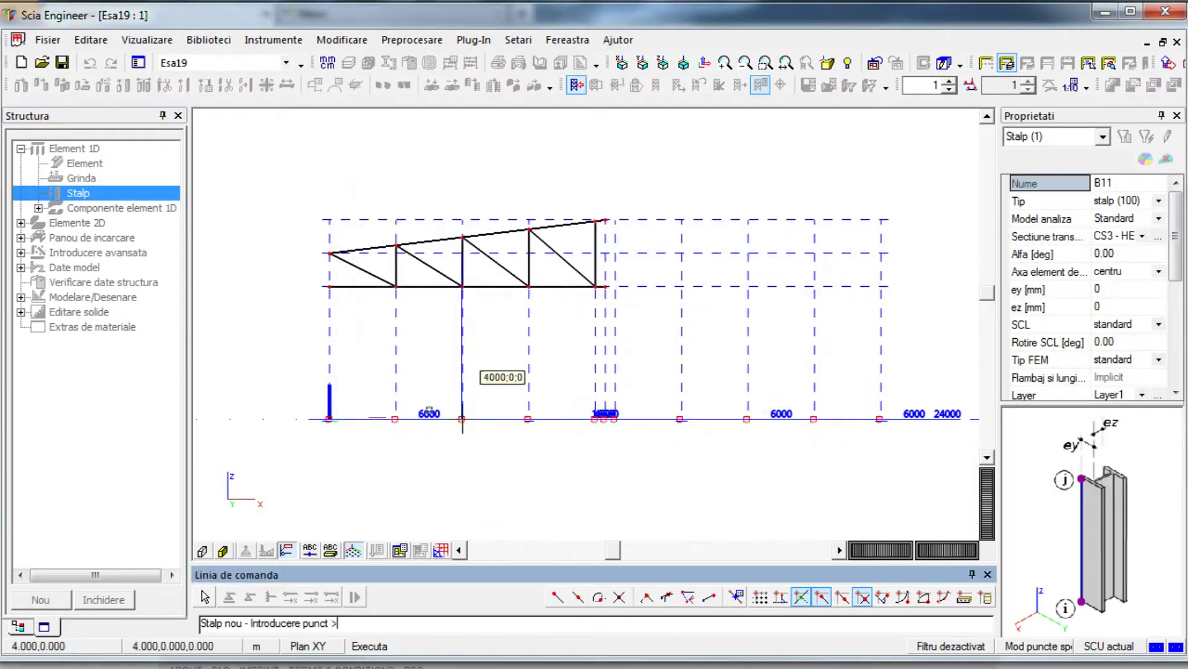
{"action": "left_click", "coordinate": [330, 417]}
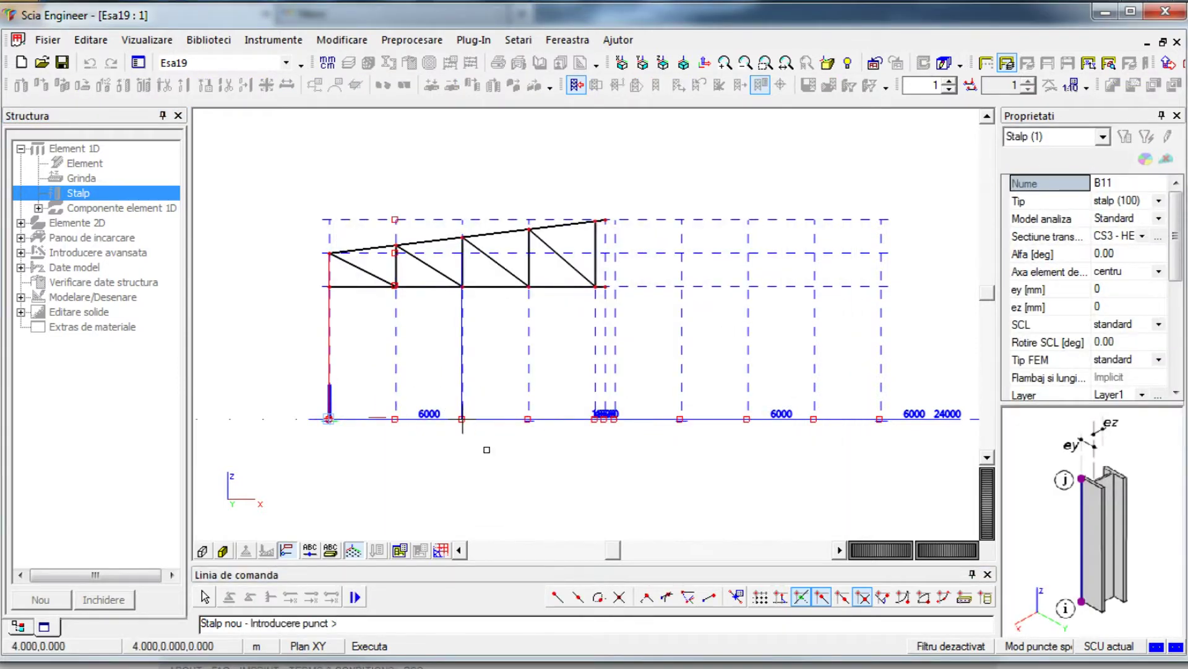
{"action": "key", "text": "Escape"}
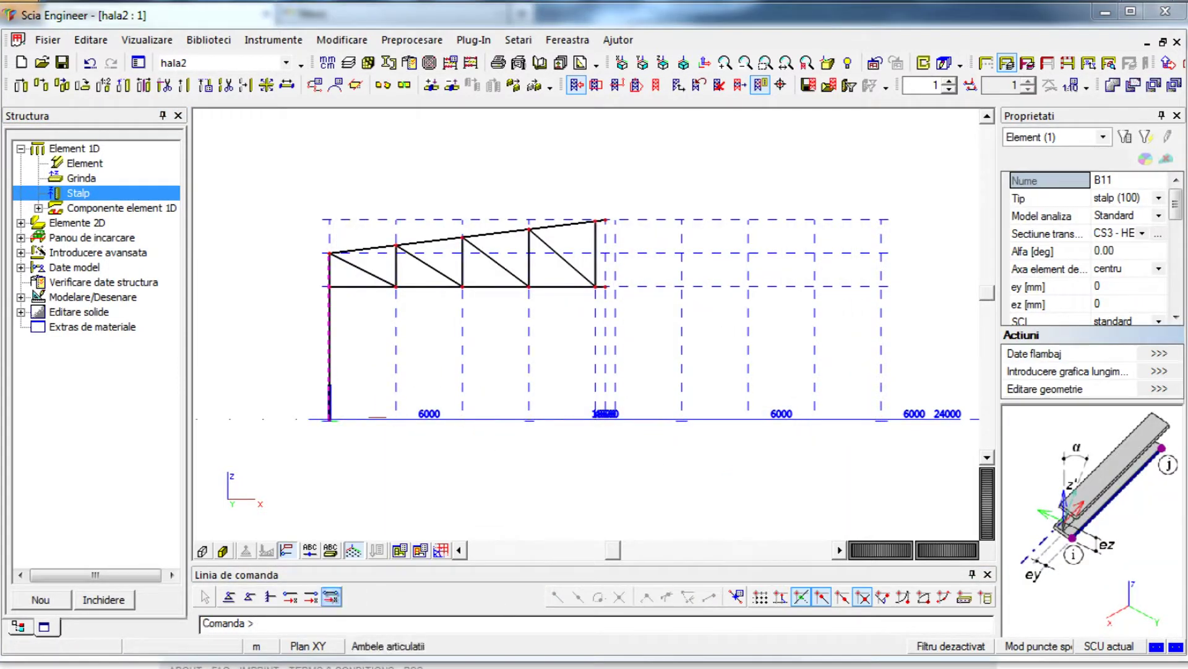
Extend the outer end of the truss's top chord by 1.5 m beyond the column, working in a rendered 3D view
{"action": "left_click", "coordinate": [224, 551]}
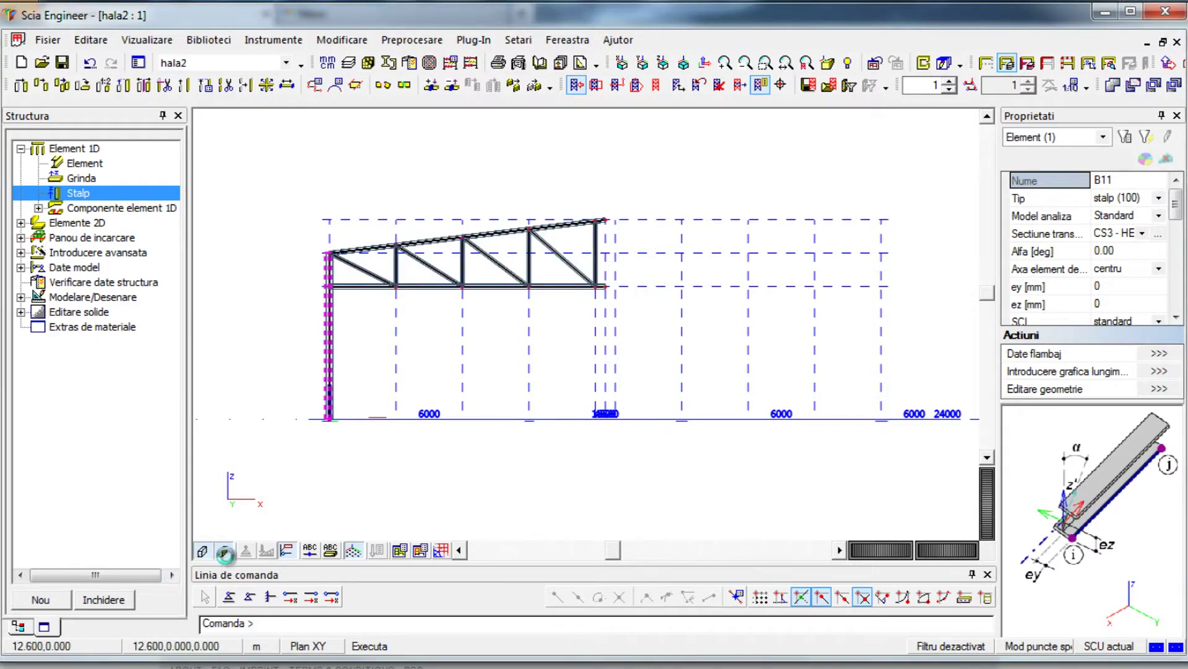
{"action": "left_click_drag", "start_coordinate": [958, 553], "coordinate": [990, 516]}
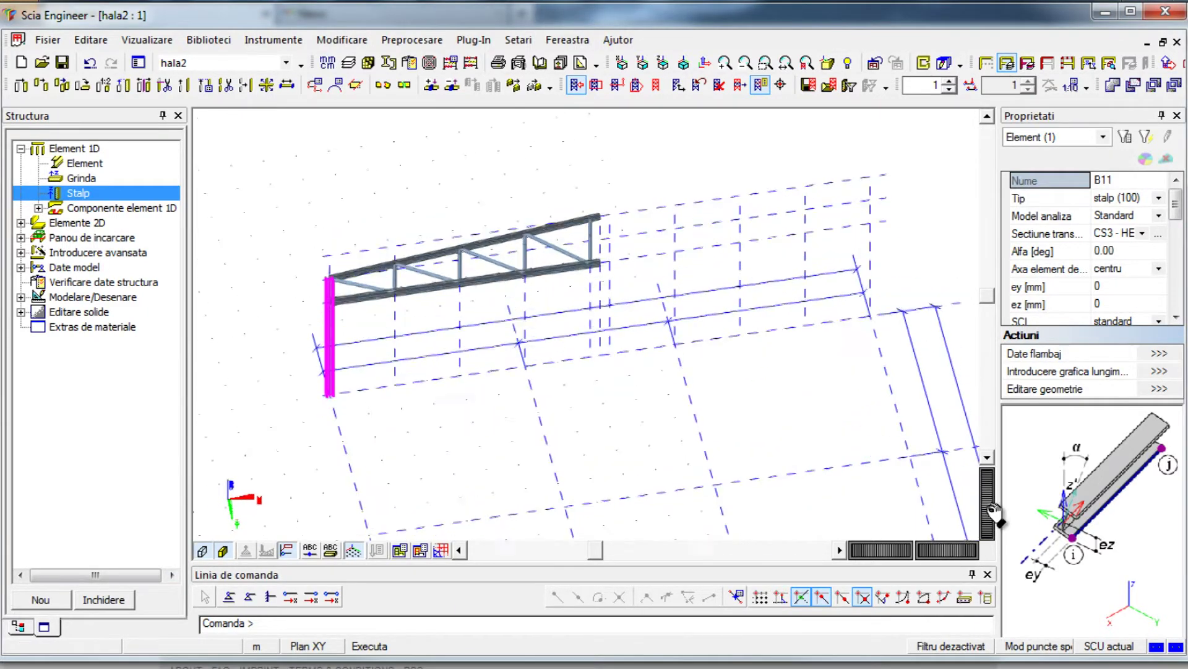
{"action": "left_click", "coordinate": [205, 85]}
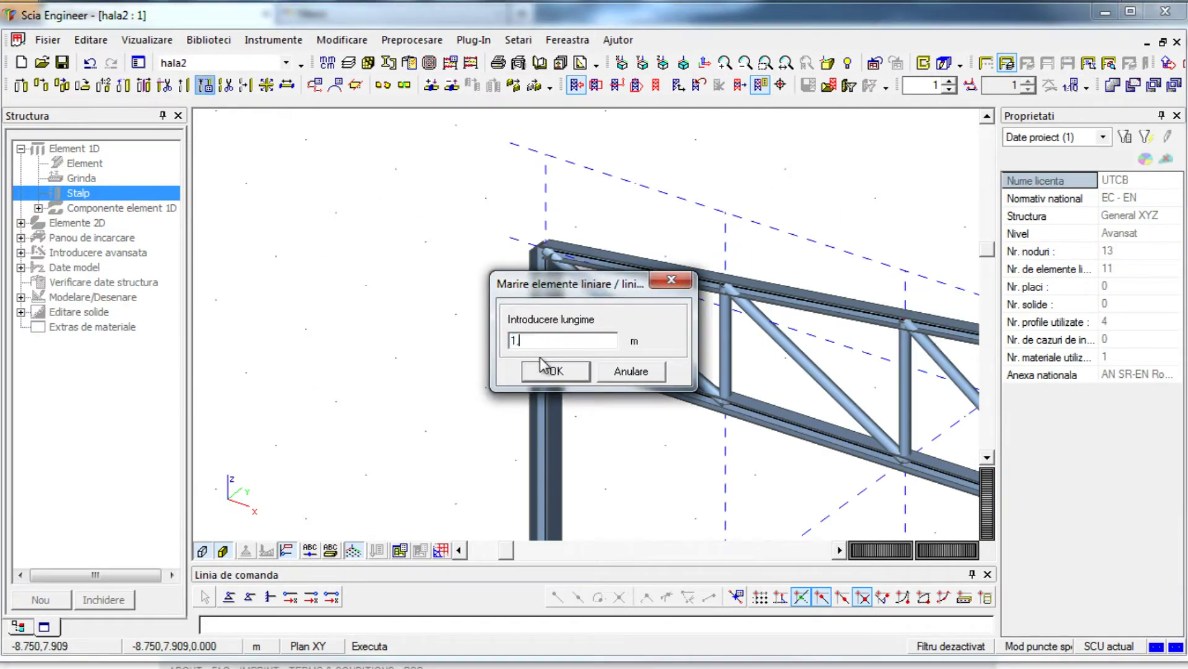
{"action": "left_click", "coordinate": [540, 359]}
{"action": "left_click", "coordinate": [639, 270]}
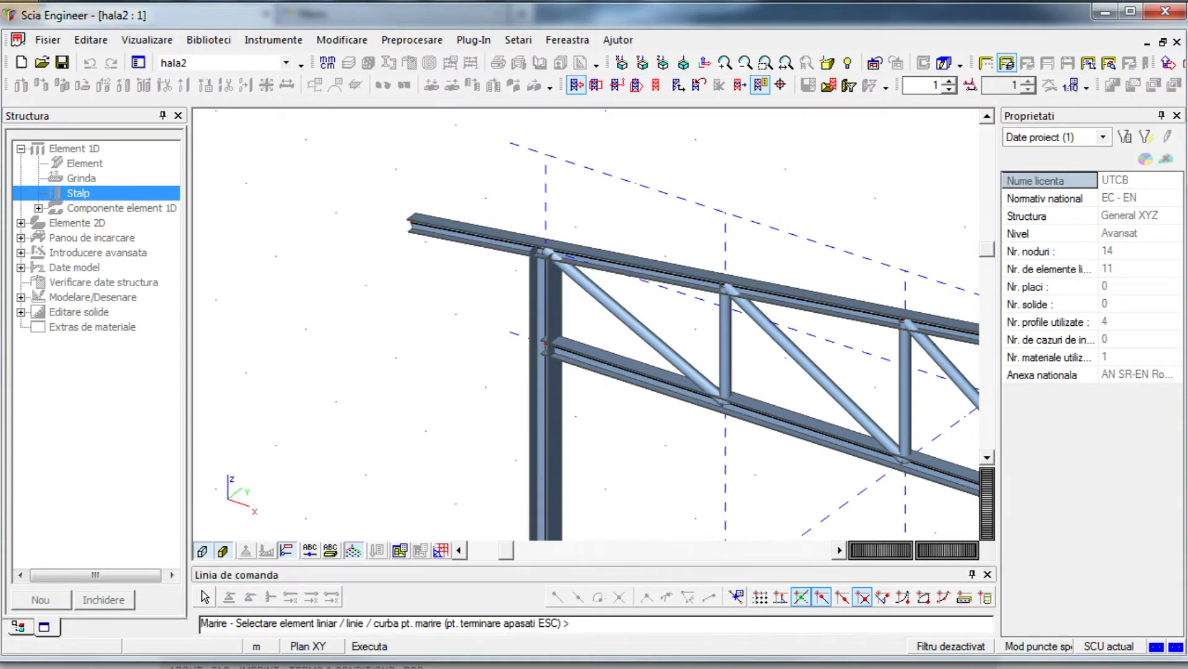
Draw an HEA160 strut from the tip of the top-chord overhang down to the bottom-chord node at the column
{"action": "double_click", "coordinate": [84, 162]}
{"action": "left_click", "coordinate": [749, 244]}
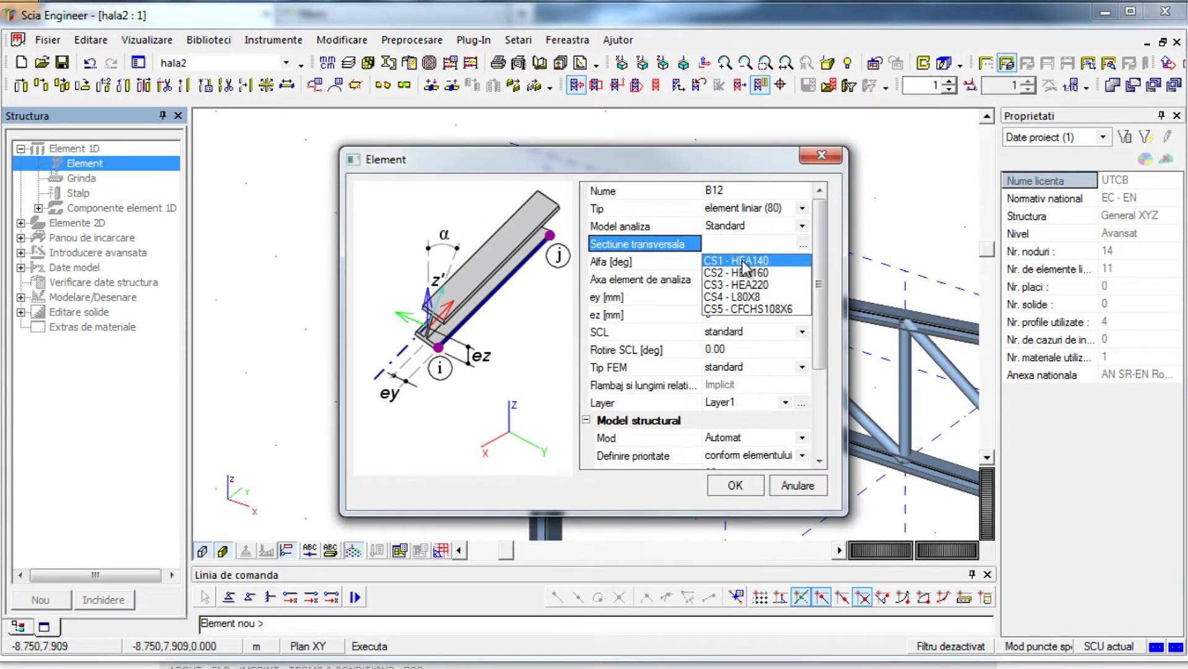
{"action": "left_click", "coordinate": [749, 273]}
{"action": "left_click", "coordinate": [734, 486]}
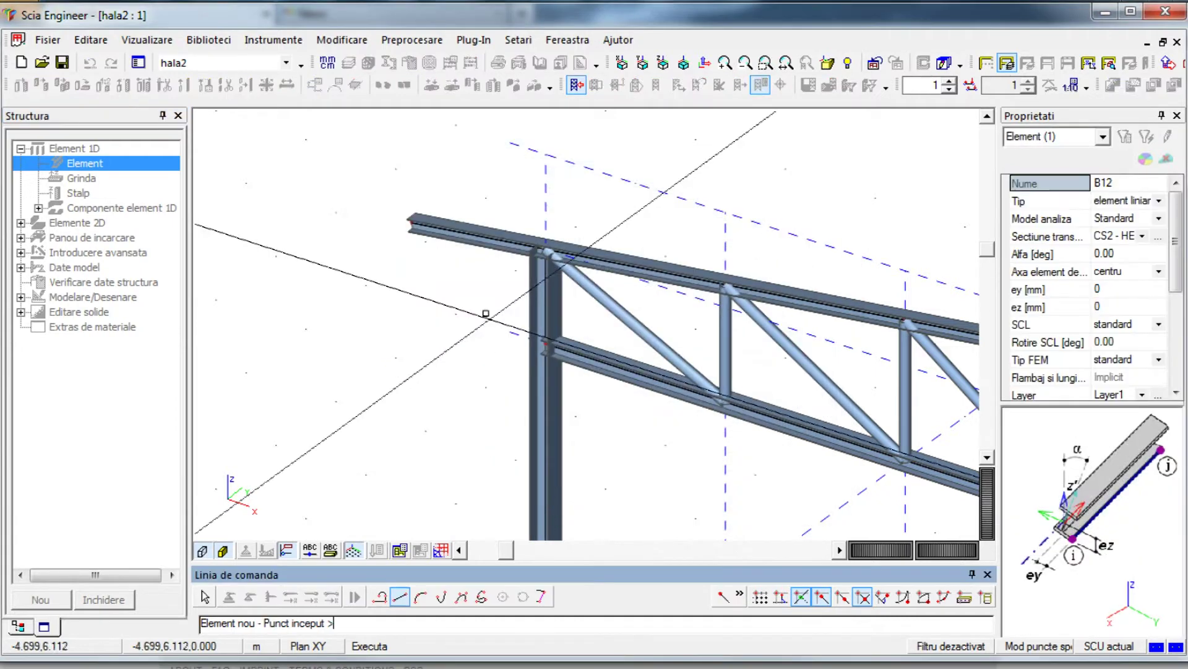
{"action": "left_click", "coordinate": [409, 221]}
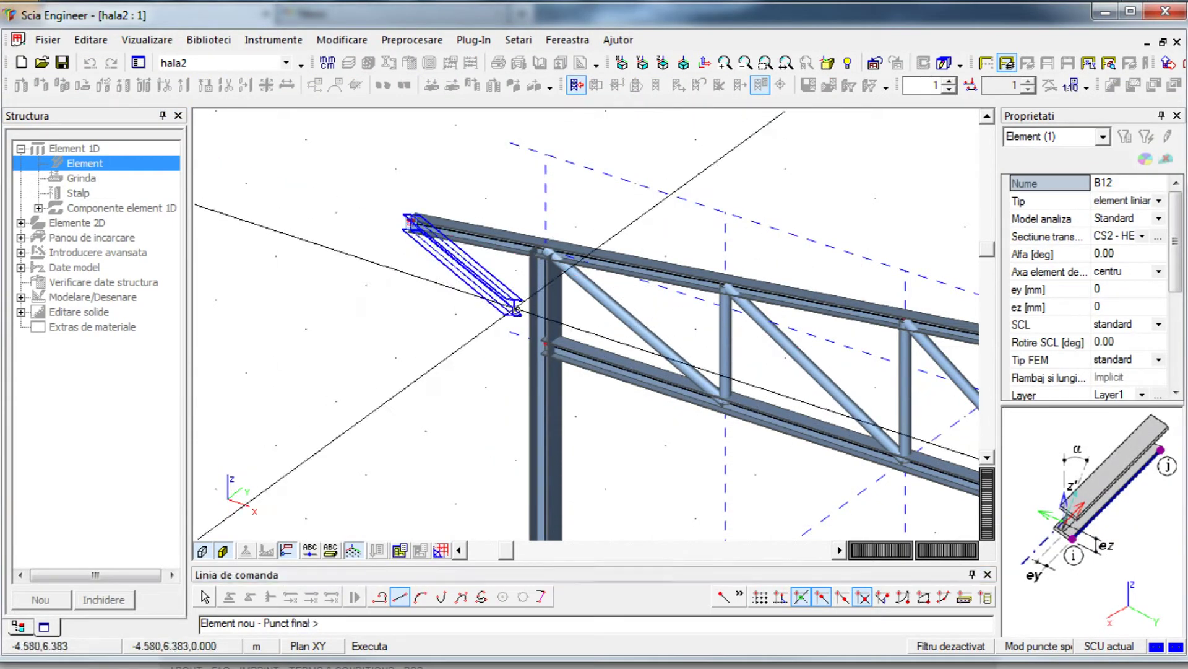
{"action": "left_click", "coordinate": [545, 342]}
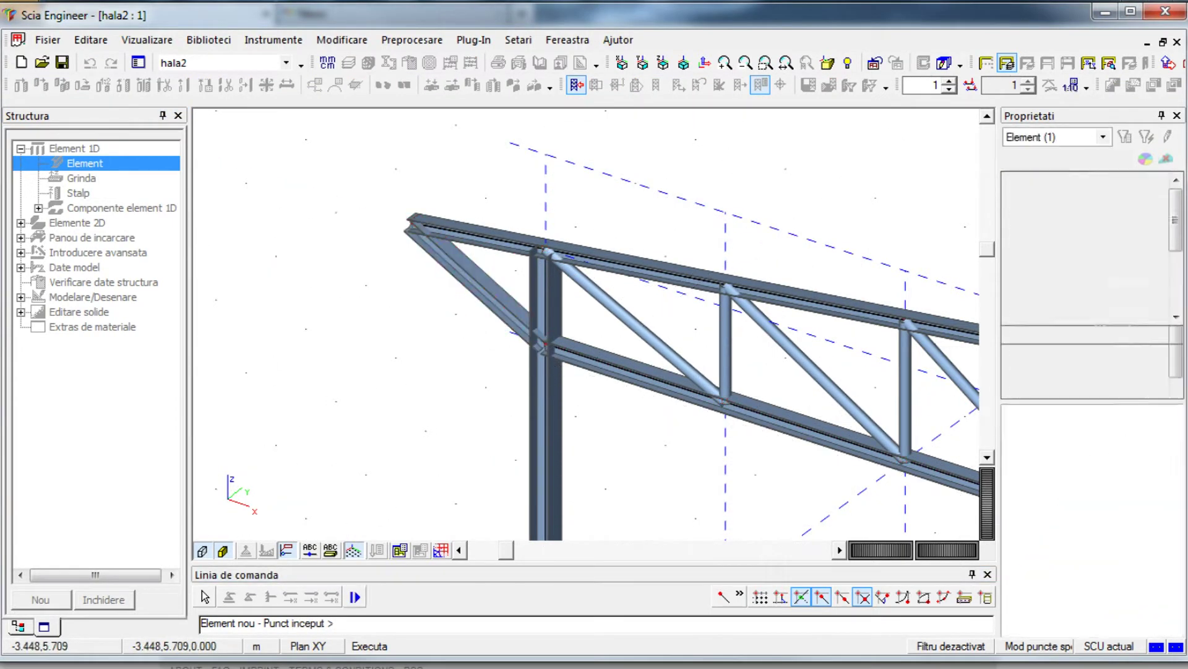
{"action": "key", "text": "Escape"}
{"action": "key", "text": "Escape"}
Multi-copy the whole frame 4 times at 6 m spacing along y, connecting the selected nodes with new linear members
{"action": "scroll", "coordinate": [424, 258], "scroll_direction": "down", "scroll_amount": 5}
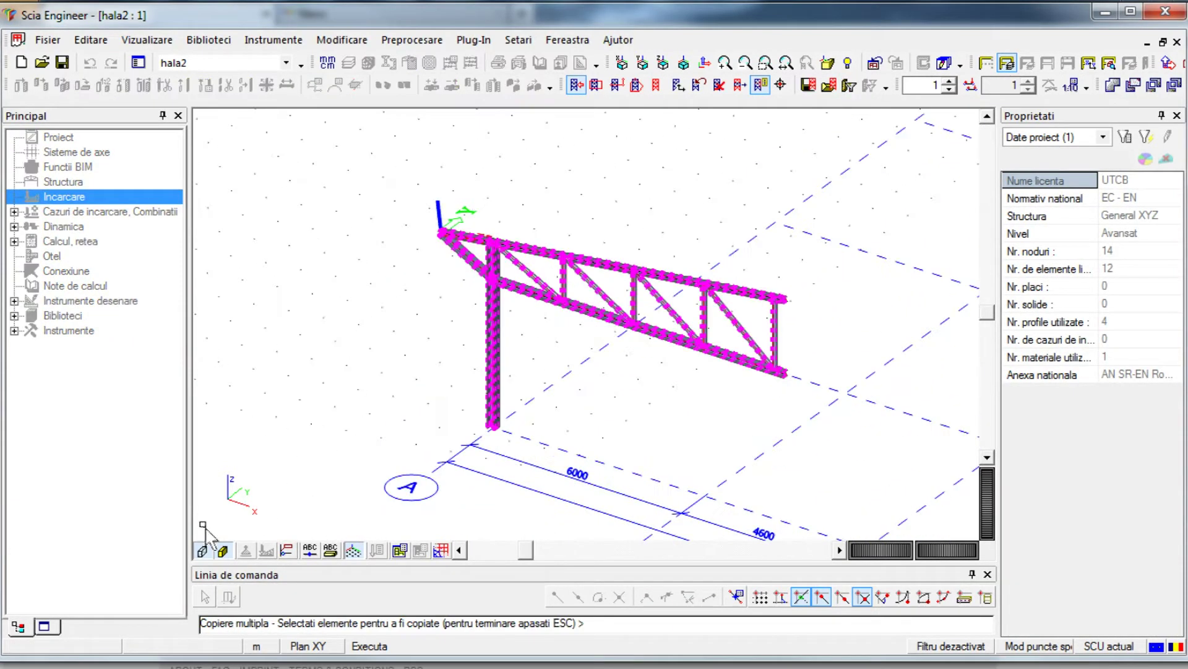
{"action": "left_click", "coordinate": [221, 551]}
{"action": "scroll", "coordinate": [375, 390], "scroll_direction": "up", "scroll_amount": 3}
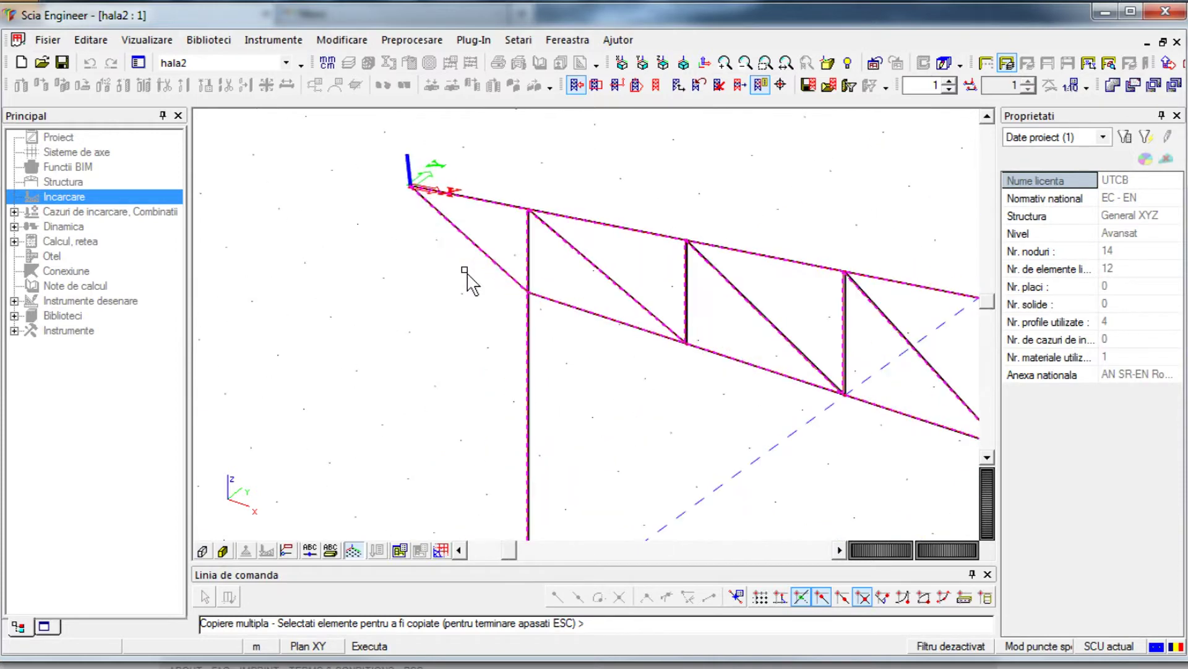
{"action": "scroll", "coordinate": [467, 276], "scroll_direction": "down", "scroll_amount": 4}
{"action": "right_click", "coordinate": [639, 233]}
{"action": "left_click", "coordinate": [667, 242]}
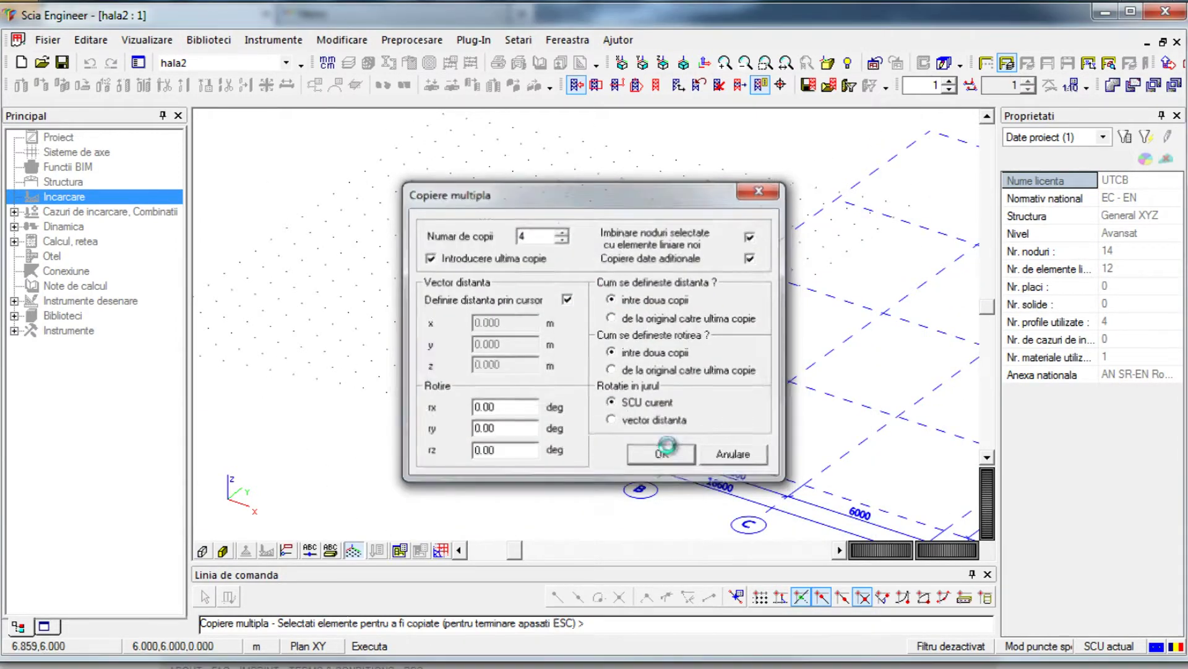
{"action": "left_click", "coordinate": [661, 454]}
{"action": "left_click", "coordinate": [694, 449]}
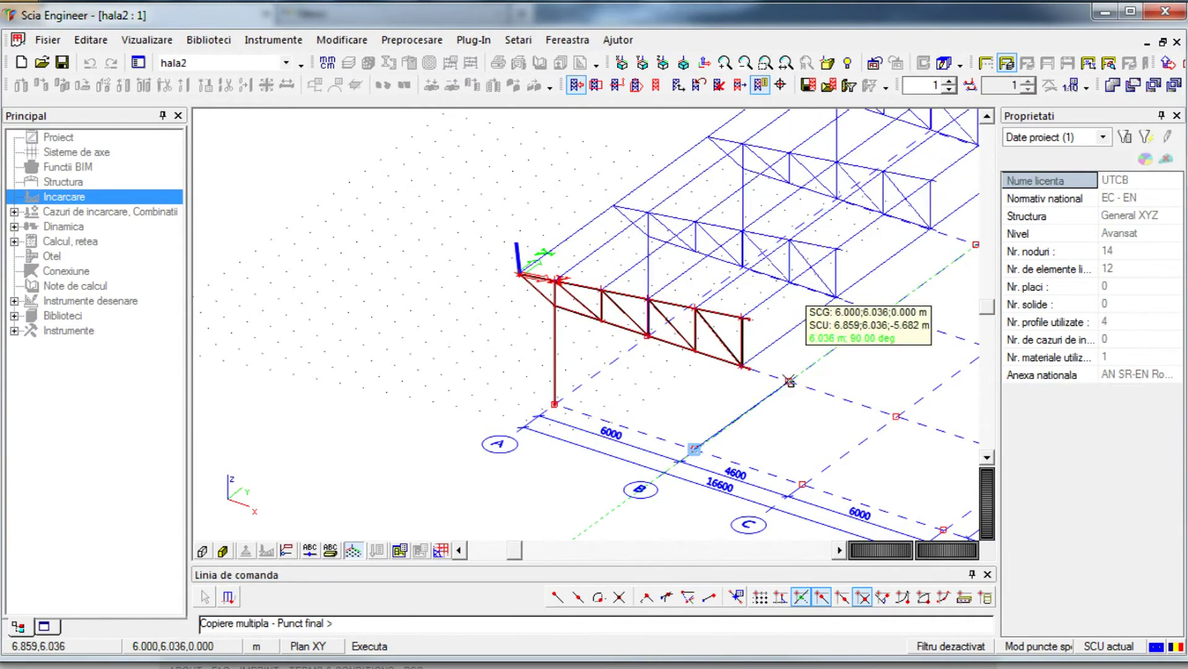
{"action": "left_click", "coordinate": [788, 382]}
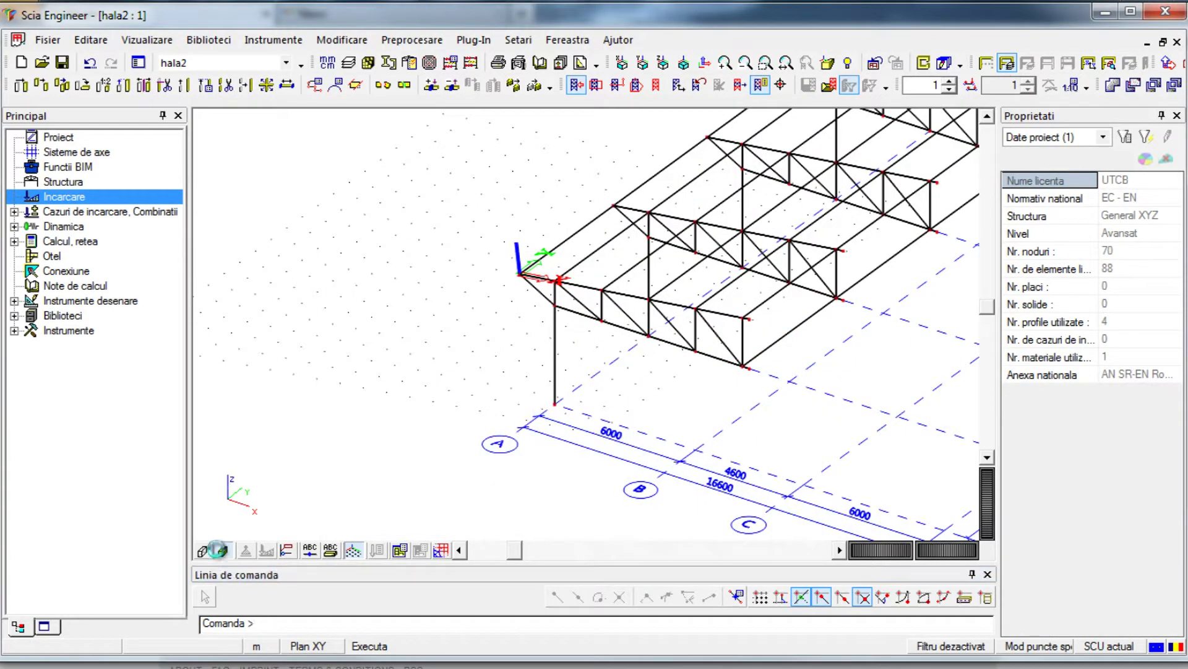
{"action": "left_click", "coordinate": [212, 551]}
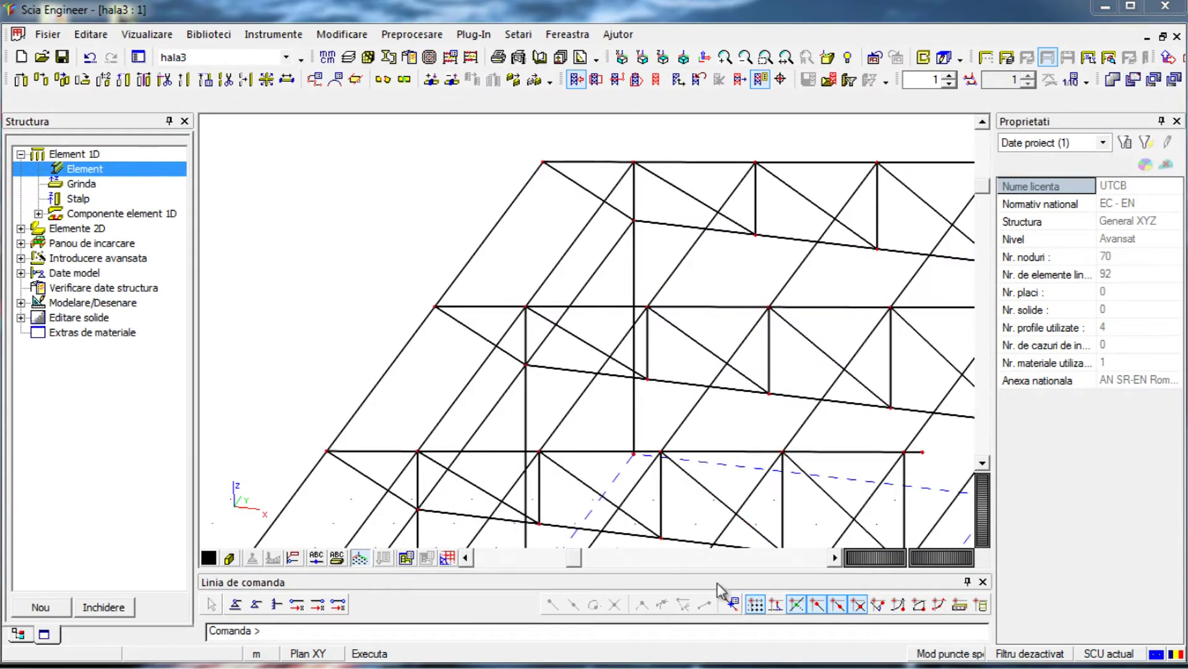
Set snapping to midpoints and end points, and draw L80X8 eaves braces from the column-top nodes to the midpoints of the eaves purlin
{"action": "left_click", "coordinate": [732, 604]}
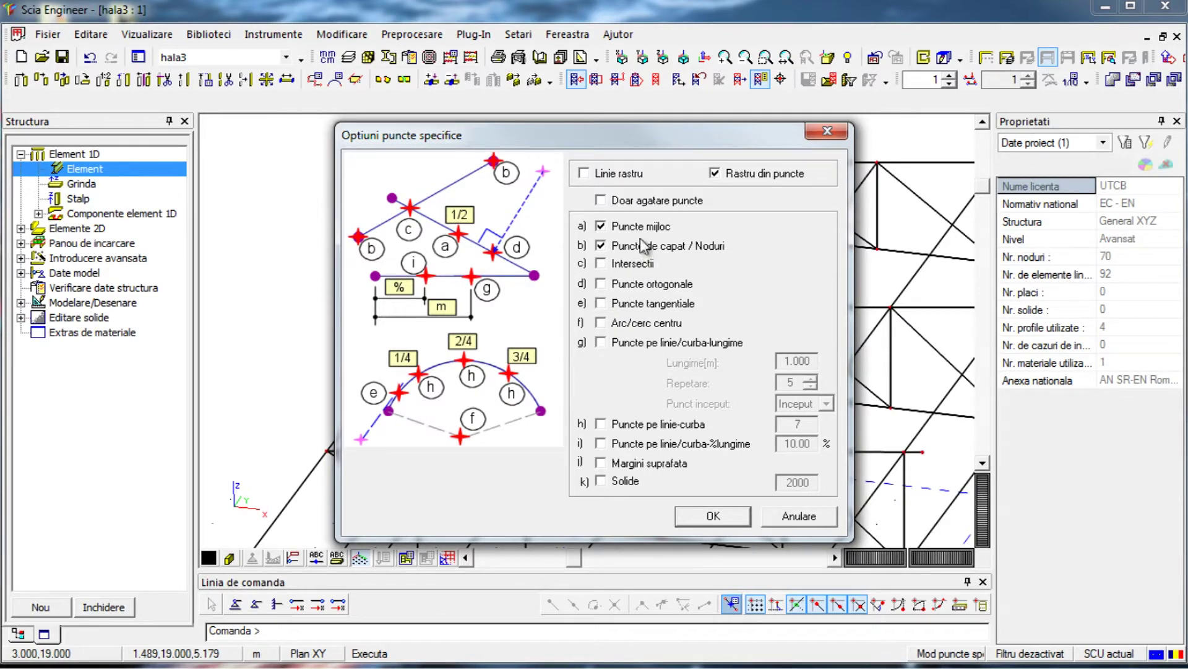
{"action": "left_click", "coordinate": [702, 519]}
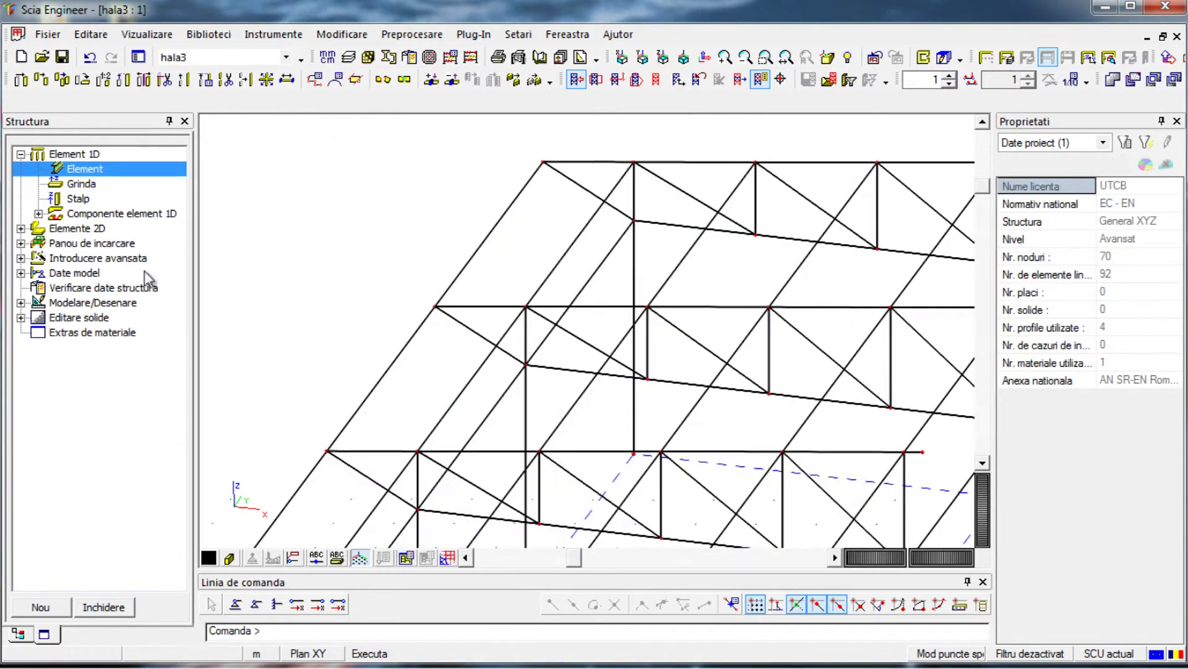
{"action": "double_click", "coordinate": [76, 168]}
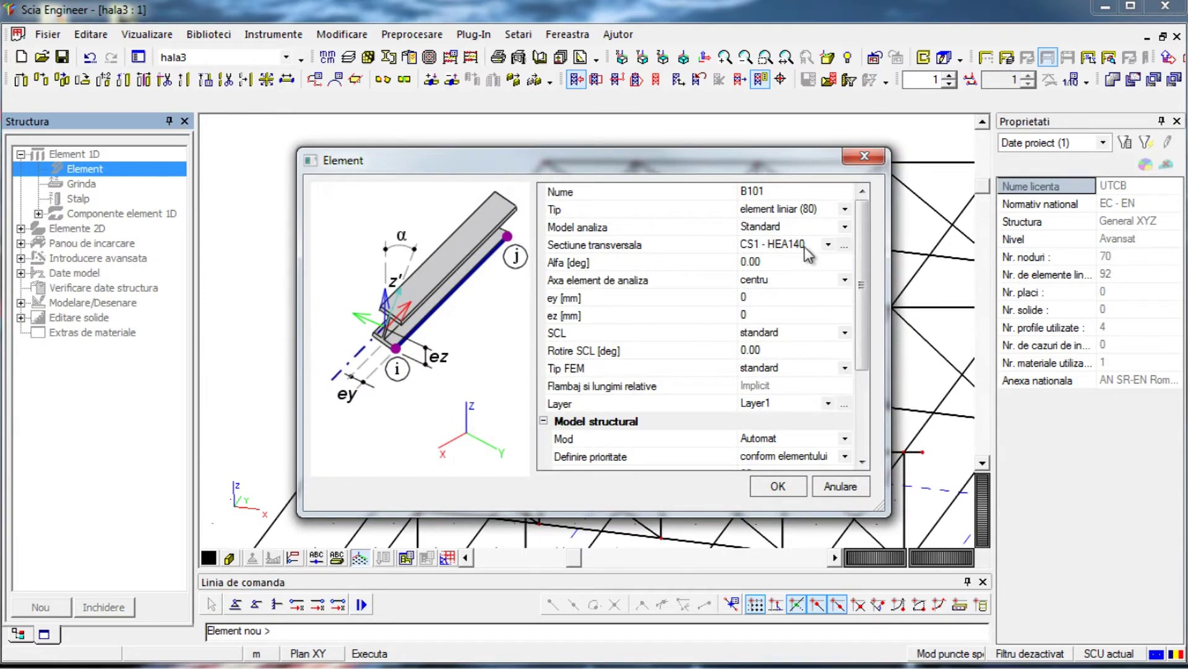
{"action": "left_click", "coordinate": [805, 247]}
{"action": "left_click", "coordinate": [795, 314]}
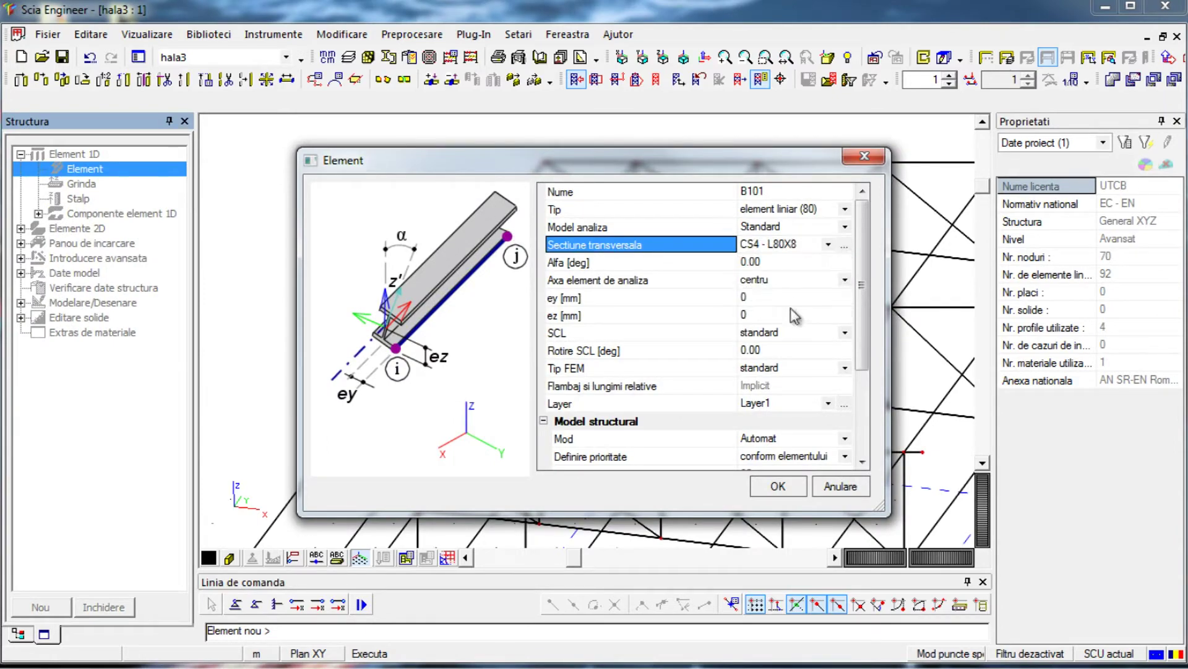
{"action": "left_click", "coordinate": [792, 488]}
{"action": "left_click", "coordinate": [633, 163]}
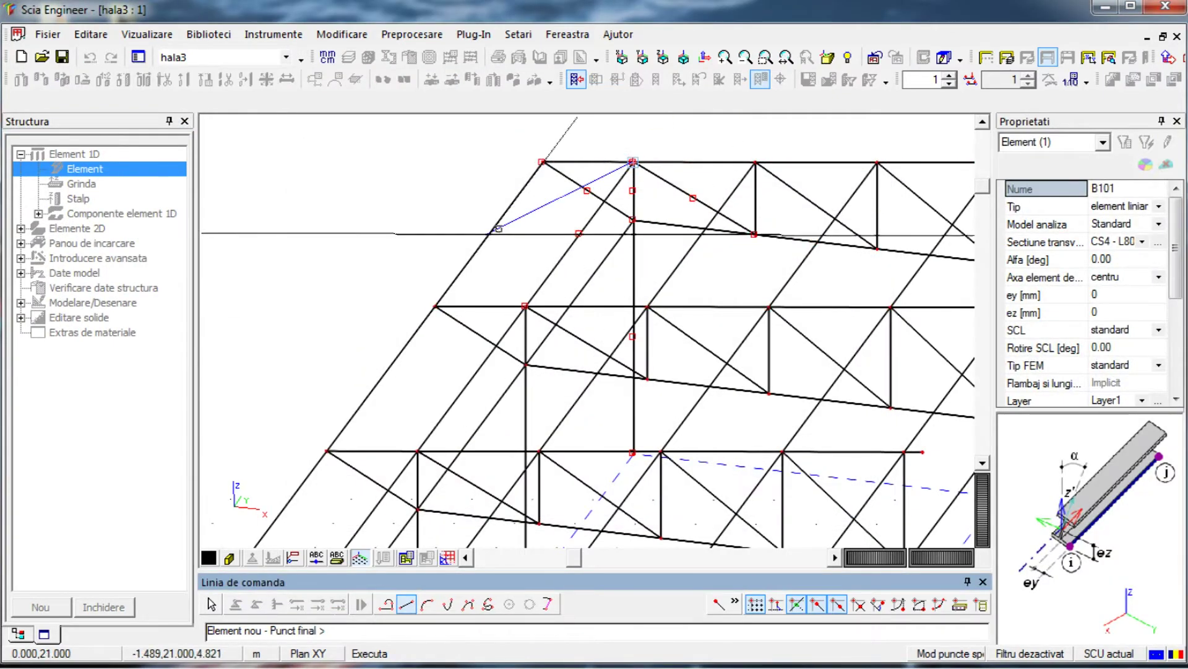
{"action": "left_click", "coordinate": [489, 234]}
{"action": "left_click", "coordinate": [489, 234]}
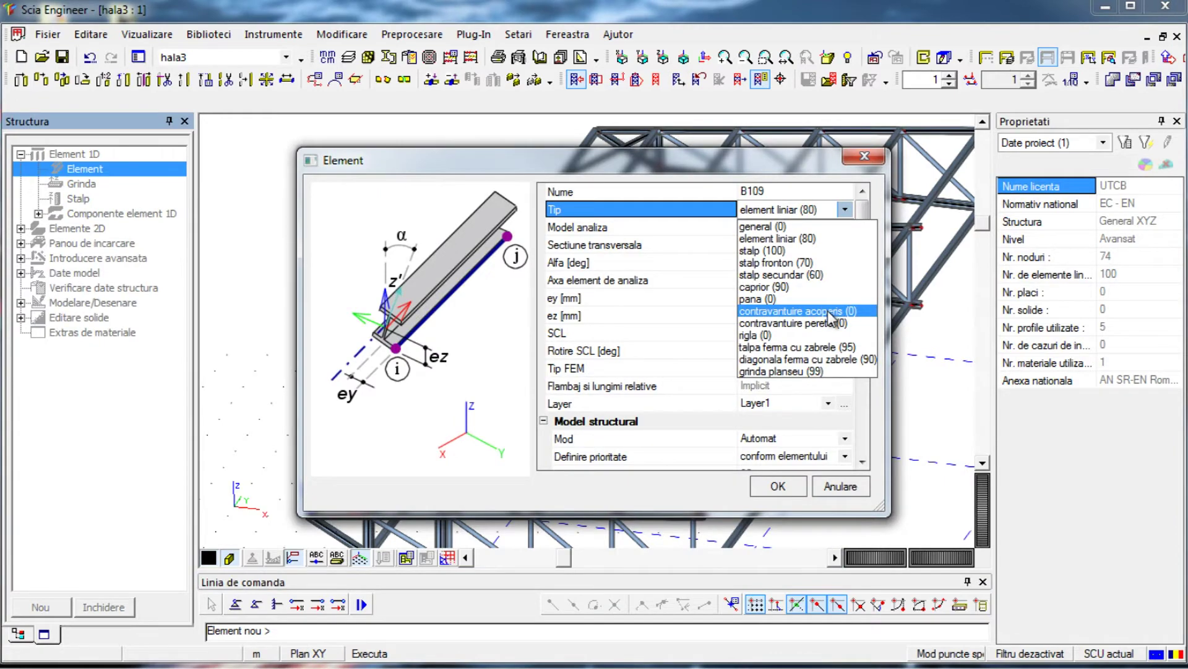
Draw four L80X8 roof braces of type contravantuire acoperis, crossing in two X shapes between the frames at y = 12 and 18 m
{"action": "left_click", "coordinate": [828, 311]}
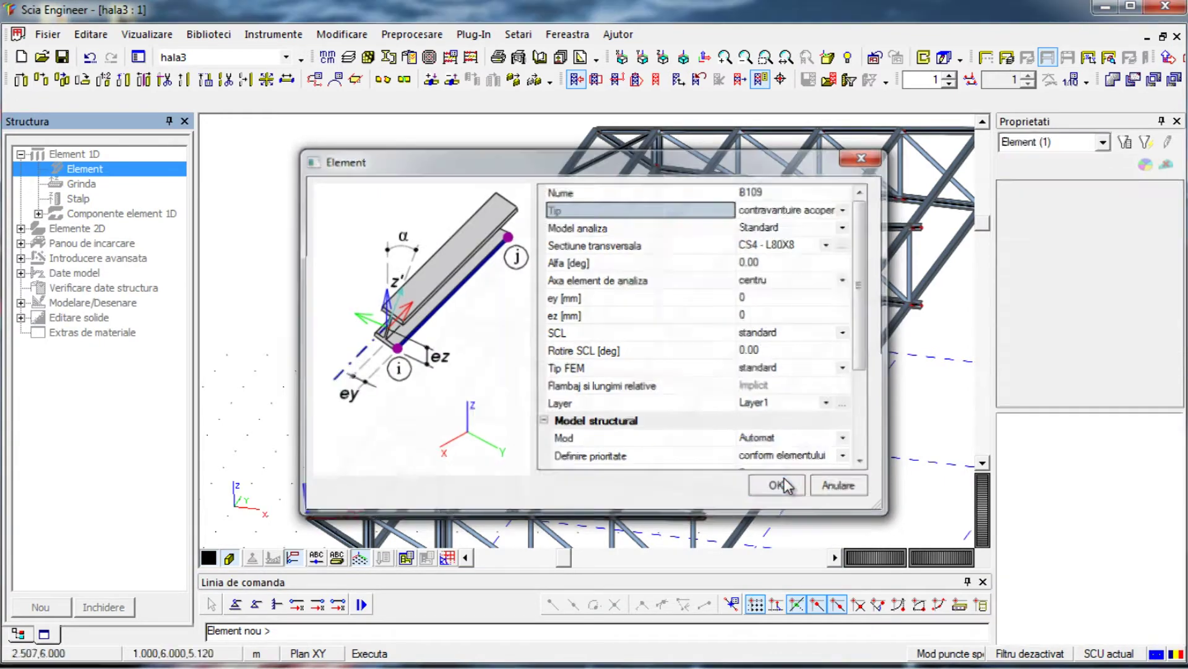
{"action": "left_click", "coordinate": [778, 486]}
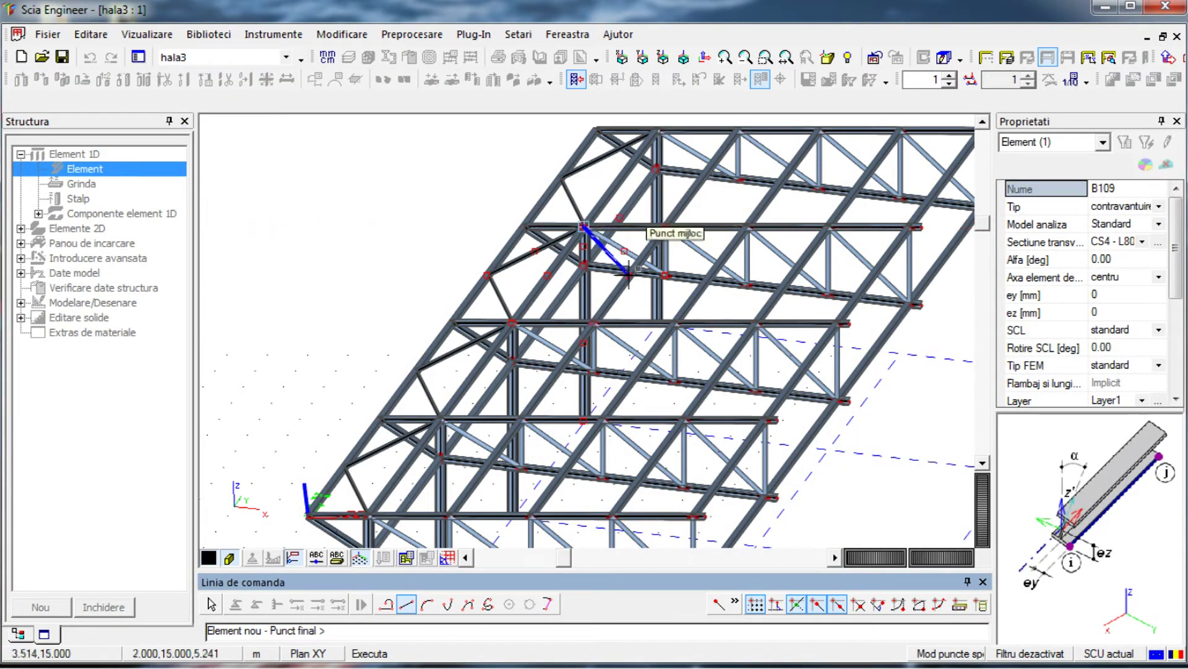
{"action": "left_click", "coordinate": [674, 317]}
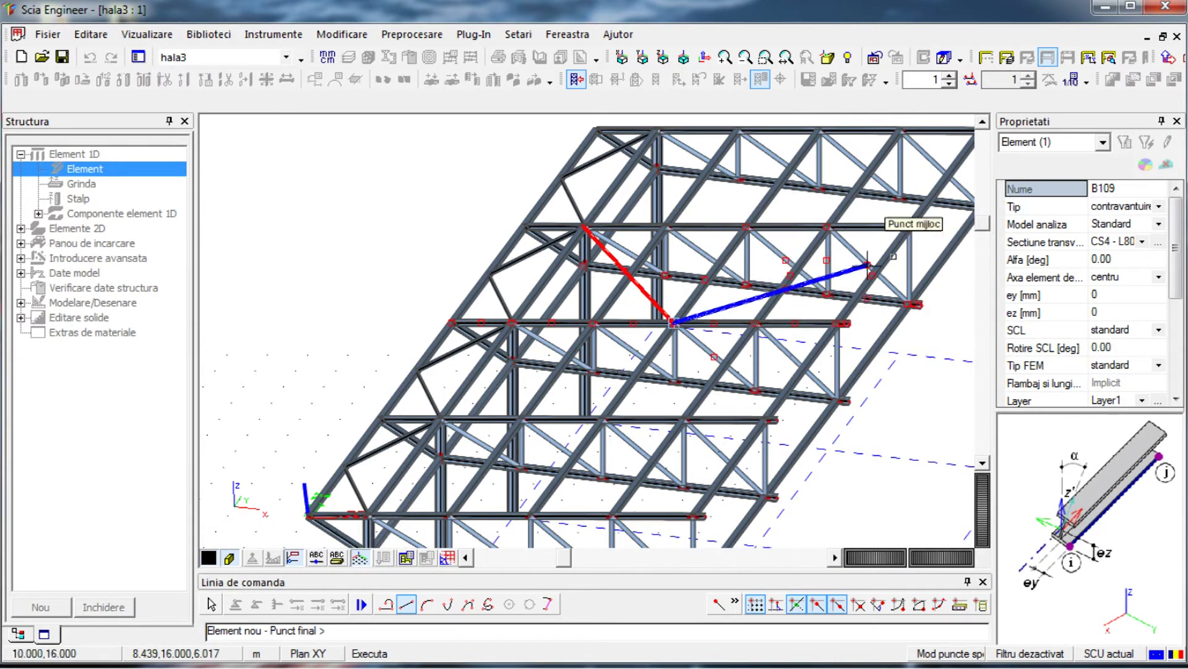
{"action": "left_click", "coordinate": [908, 228]}
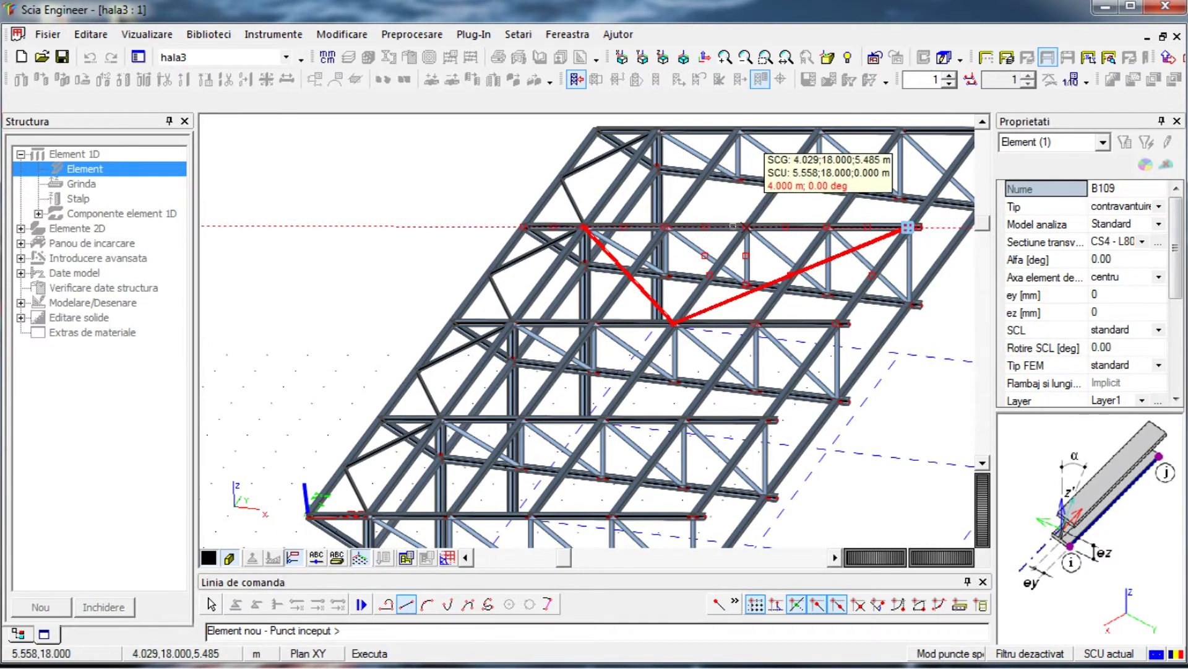
{"action": "left_click", "coordinate": [514, 322]}
{"action": "left_click", "coordinate": [748, 227]}
{"action": "left_click", "coordinate": [836, 322]}
{"action": "scroll", "coordinate": [813, 330], "scroll_direction": "up", "scroll_amount": 2}
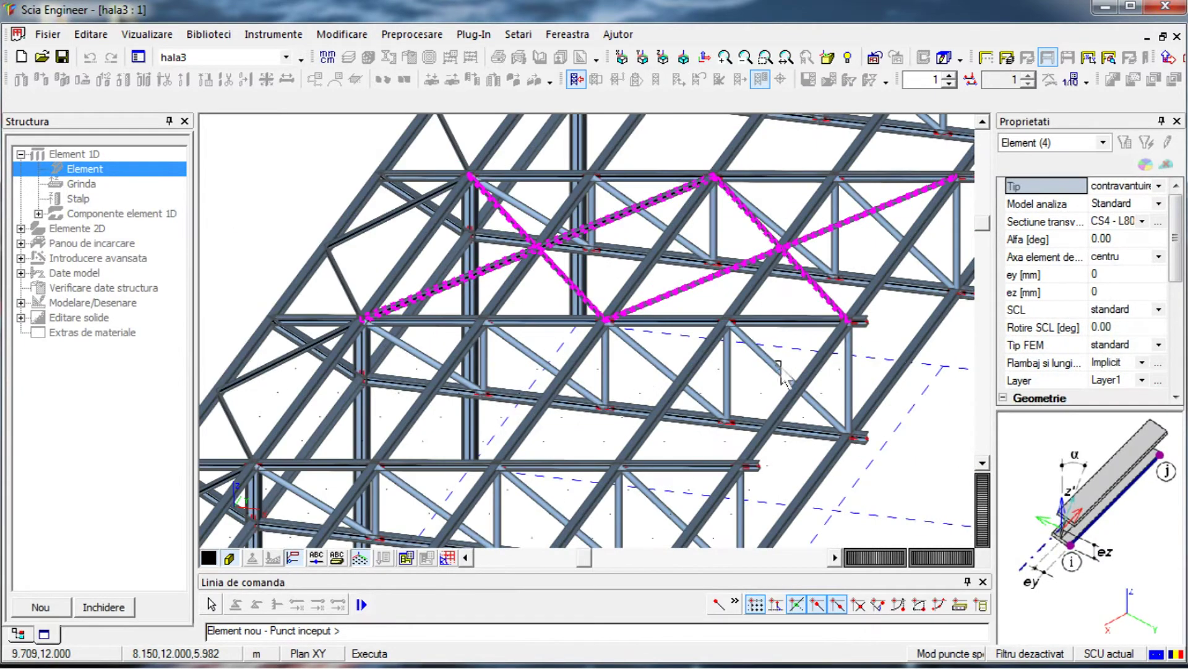
{"action": "key", "text": "Escape"}
Draw an X of L80X8 wall braces, type contravantuire perete, between the columns at y = 12 and 18 m below the longitudinal beam
{"action": "left_click", "coordinate": [789, 211]}
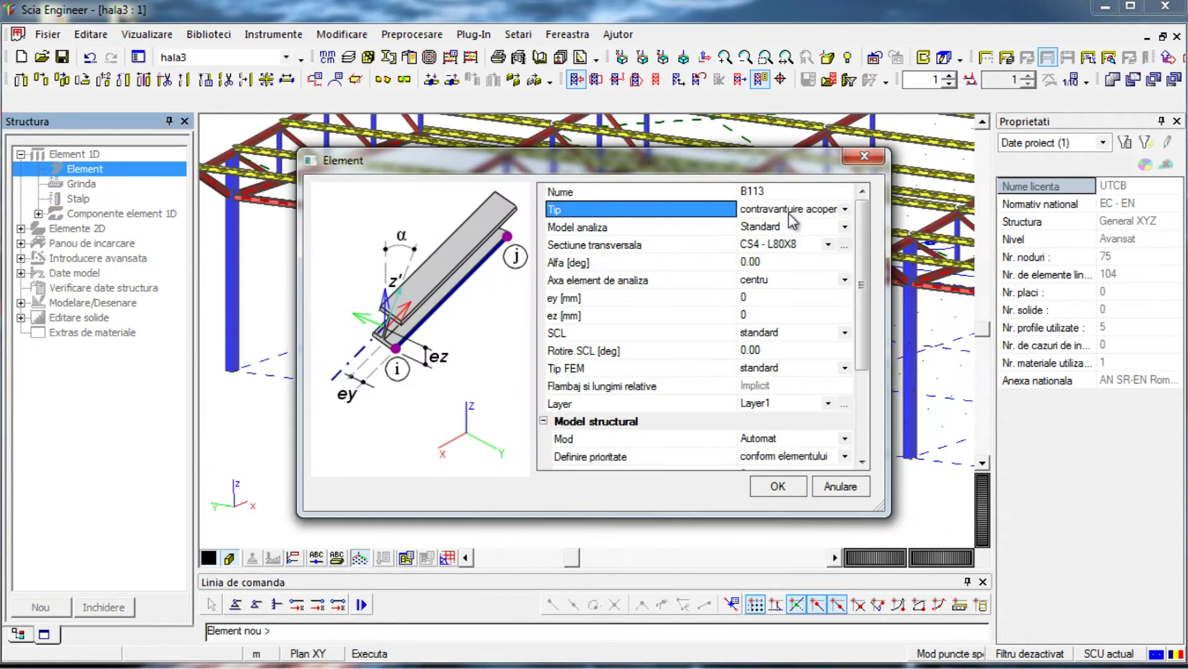
{"action": "left_click", "coordinate": [789, 211]}
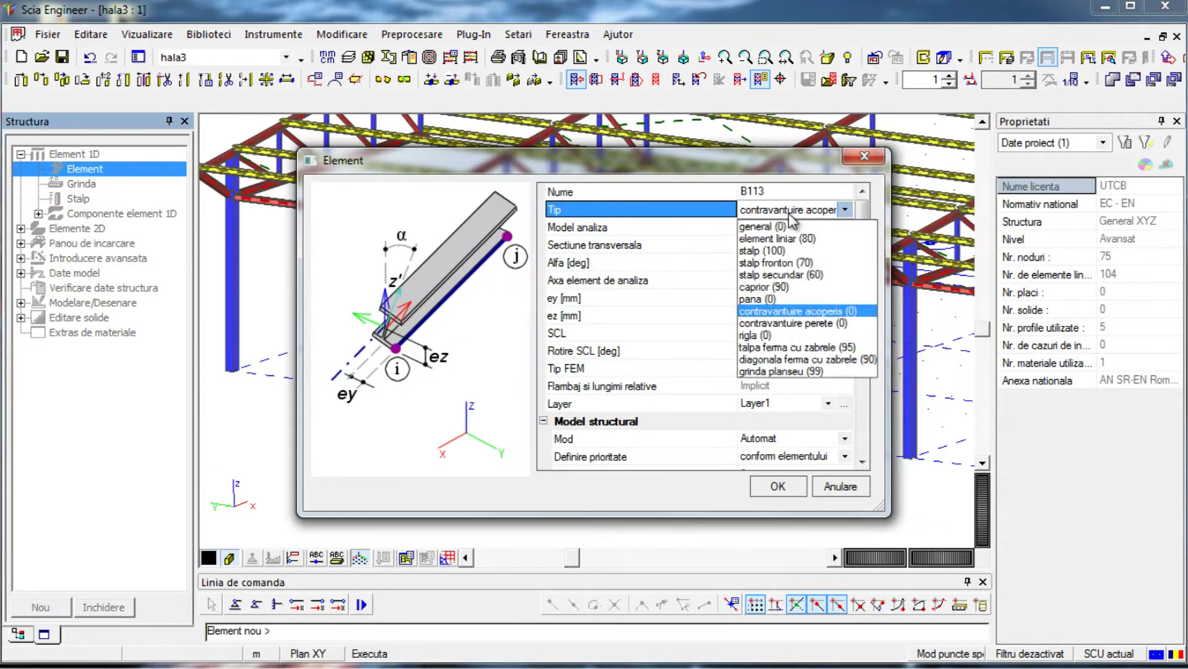
{"action": "left_click", "coordinate": [795, 322]}
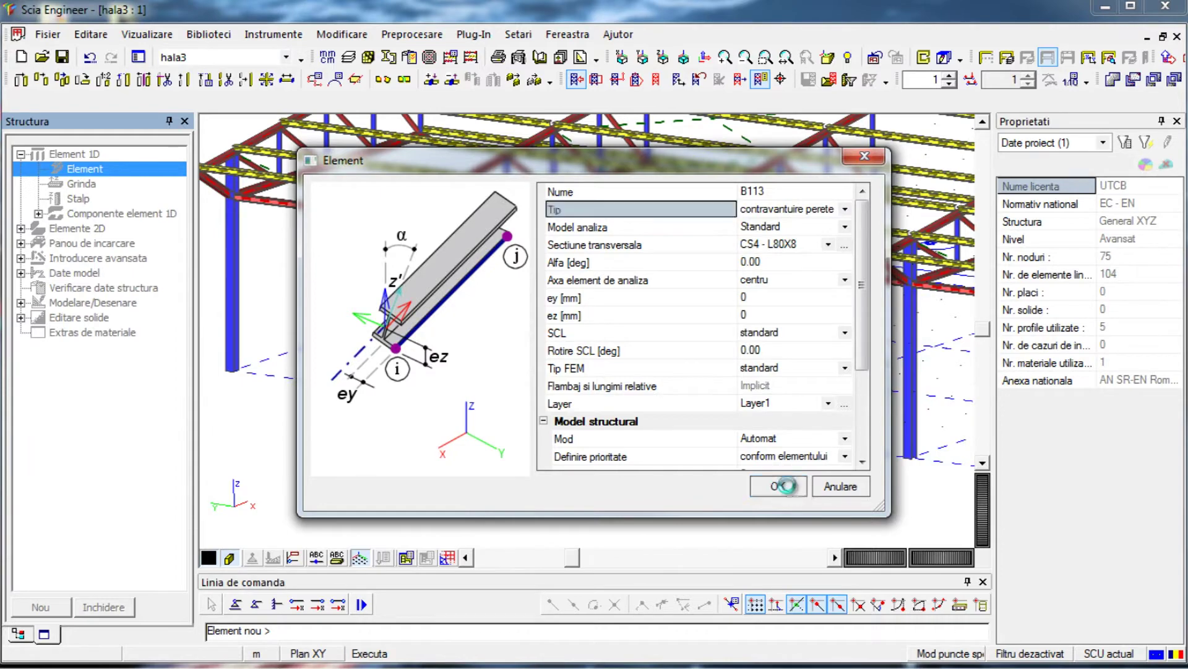
{"action": "left_click", "coordinate": [789, 489]}
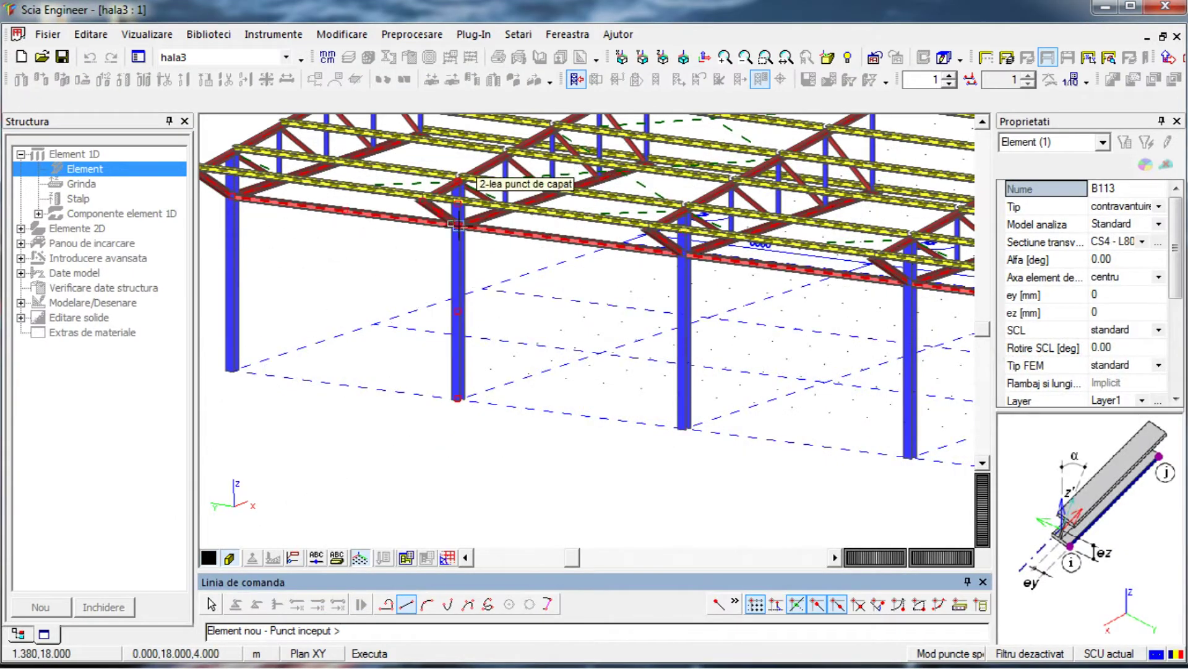
{"action": "left_click", "coordinate": [458, 224]}
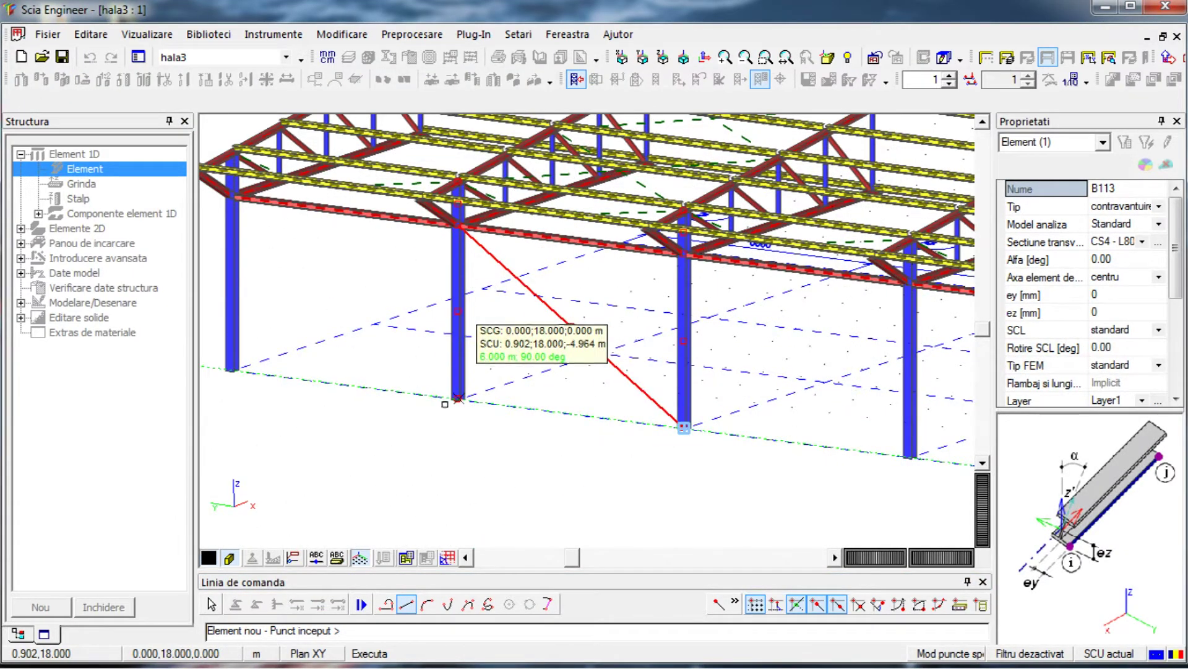
{"action": "left_click", "coordinate": [458, 398]}
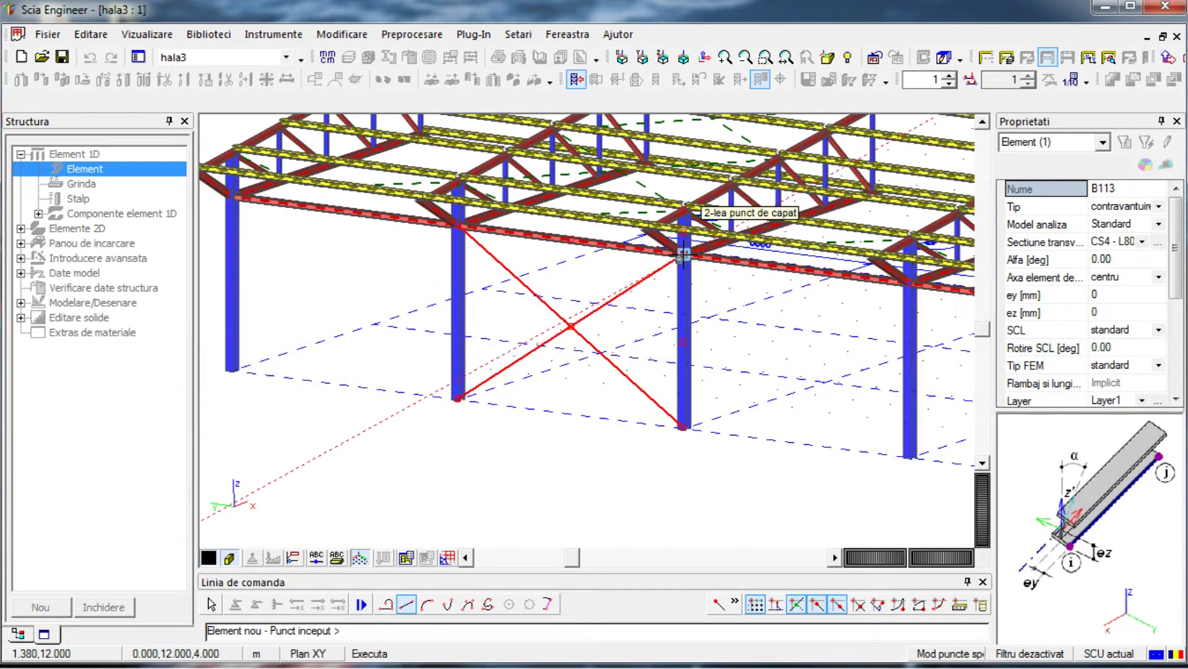
Add two upper wall braces from the bottom-chord node of the column at y = 18 m to the tops of both neighbouring columns
{"action": "mouse_move", "coordinate": [500, 246]}
{"action": "middle_mouse_down"}
{"action": "mouse_move", "coordinate": [576, 264]}
{"action": "mouse_move", "coordinate": [572, 274]}
{"action": "middle_mouse_up"}
{"action": "left_click", "coordinate": [676, 210]}
{"action": "scroll", "coordinate": [676, 211], "scroll_direction": "up", "scroll_amount": 3}
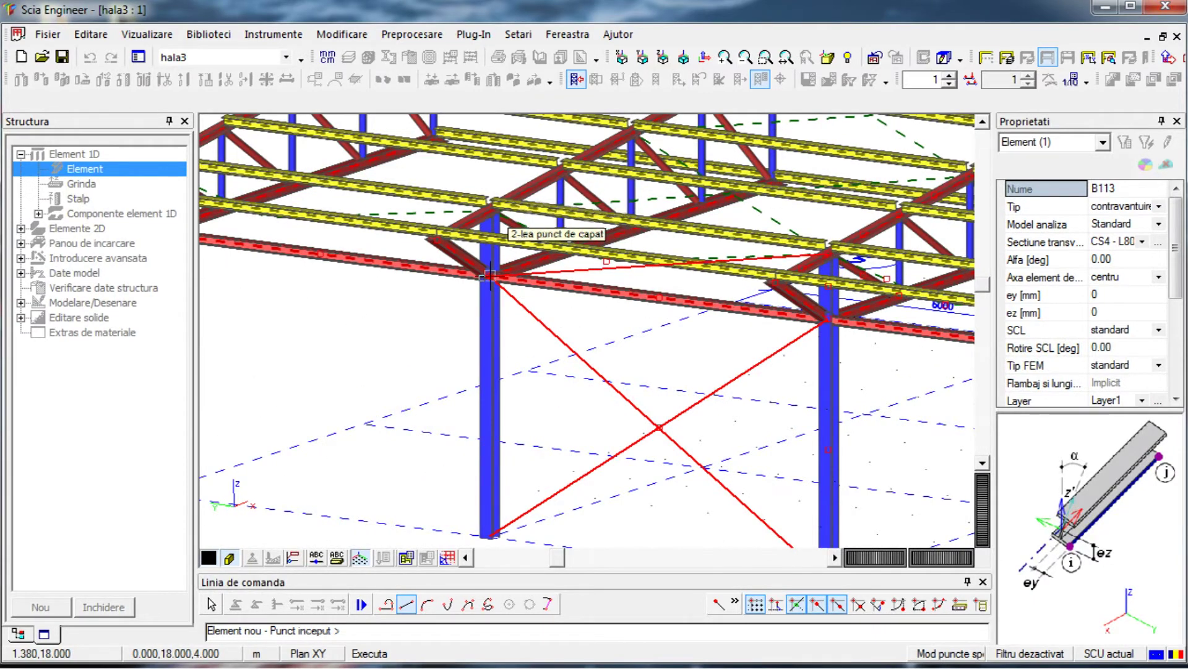
{"action": "scroll", "coordinate": [552, 364], "scroll_direction": "down", "scroll_amount": 2}
{"action": "scroll", "coordinate": [401, 273], "scroll_direction": "up", "scroll_amount": 2}
{"action": "left_click", "coordinate": [401, 207]}
{"action": "key", "text": "Escape"}
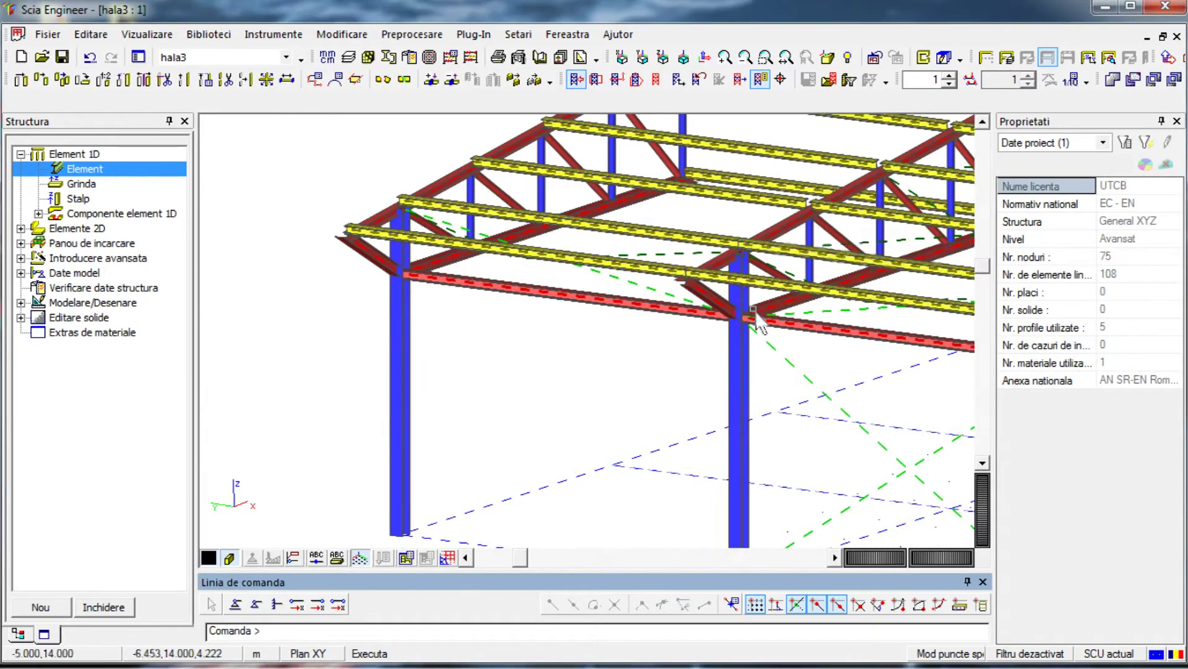
{"action": "scroll", "coordinate": [681, 359], "scroll_direction": "down", "scroll_amount": 2}
{"action": "mouse_move", "coordinate": [919, 552]}
{"action": "left_mouse_down"}
{"action": "mouse_move", "coordinate": [968, 577]}
{"action": "mouse_move", "coordinate": [916, 561]}
{"action": "left_mouse_up"}
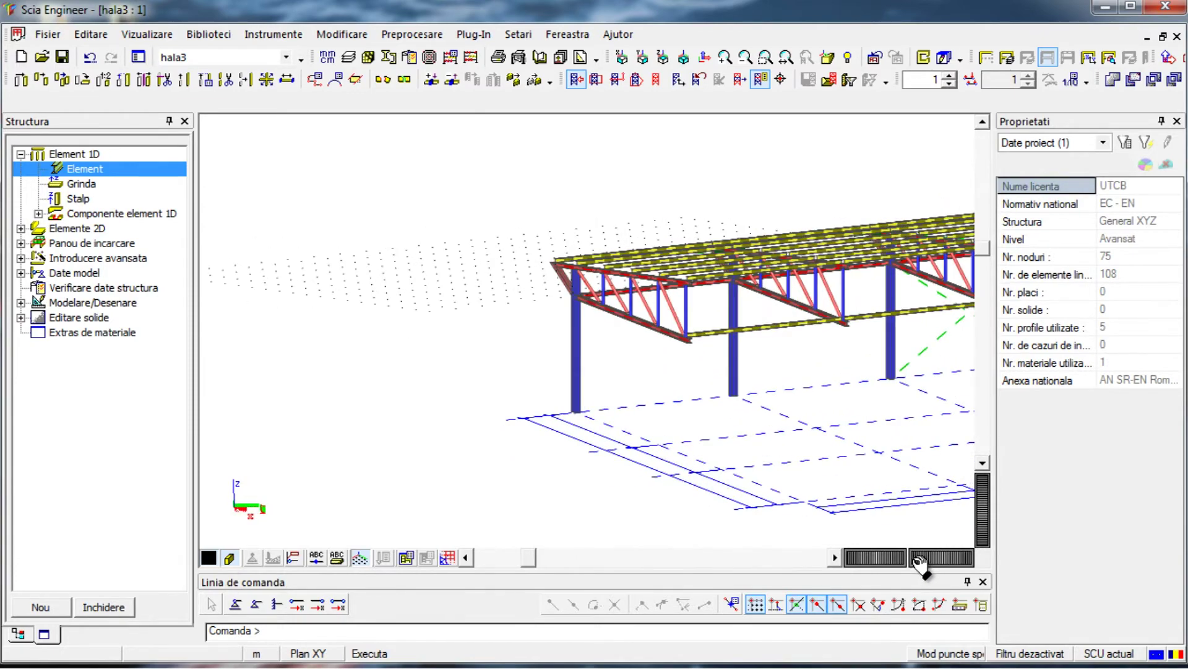
{"action": "scroll", "coordinate": [660, 358], "scroll_direction": "up", "scroll_amount": 2}
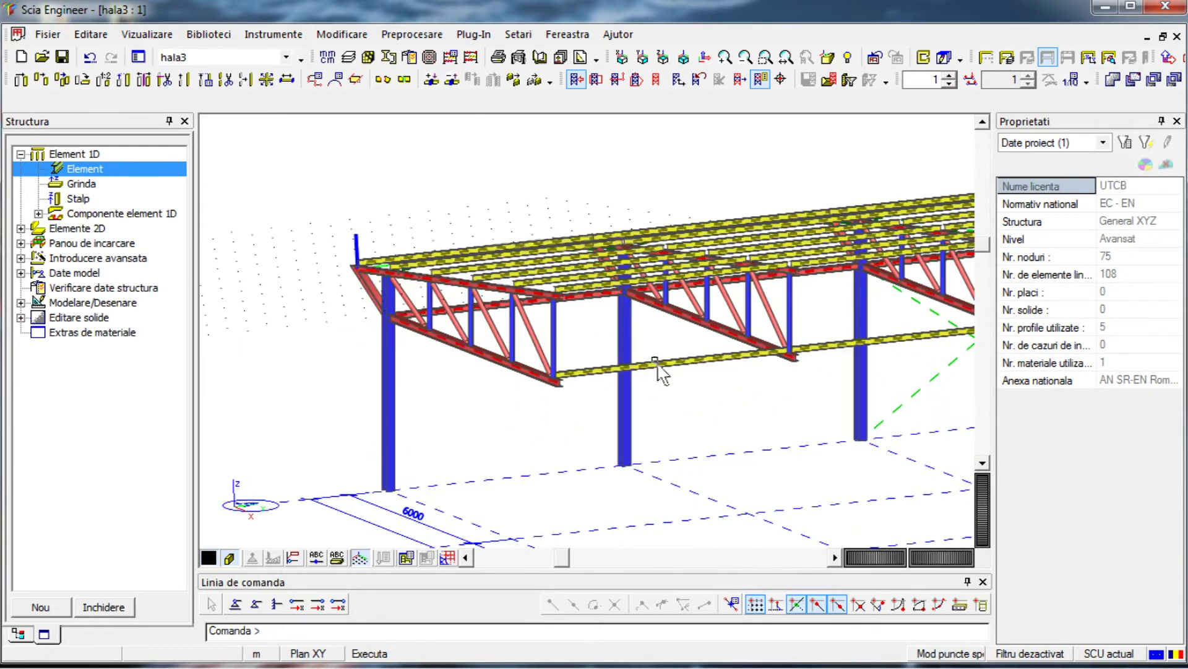
Draw two L80X8 contravantuire perete braces from the ends of the first two trusses' top chords to the midpoint of the lower purlin
{"action": "double_click", "coordinate": [120, 168]}
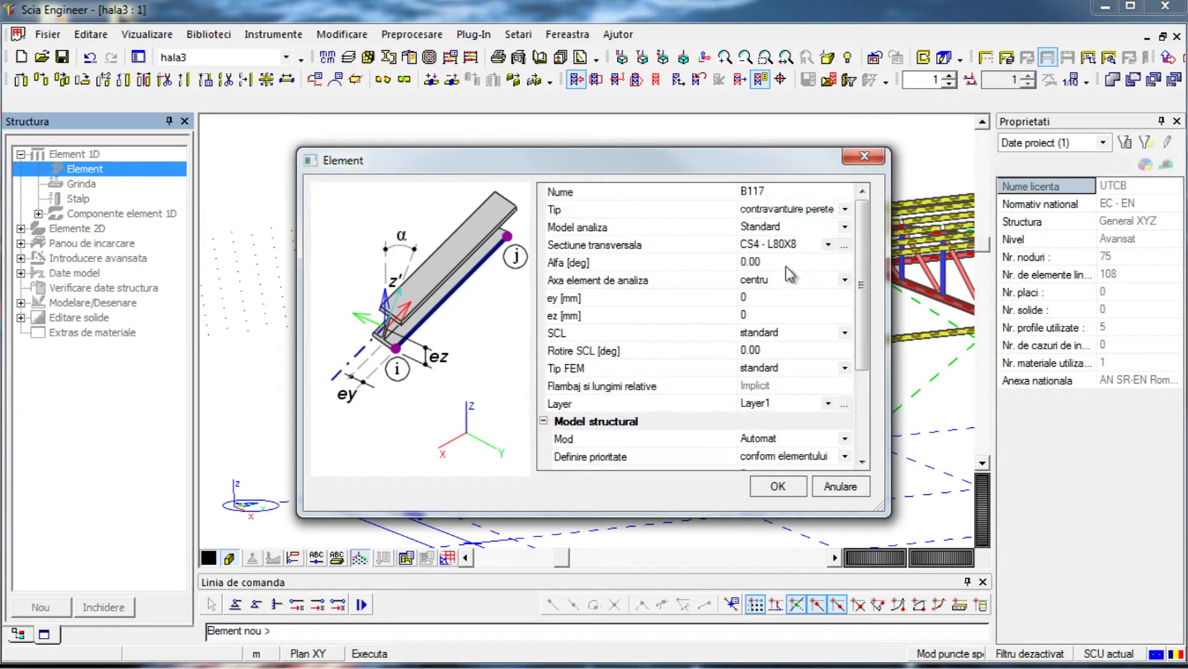
{"action": "left_click", "coordinate": [778, 486]}
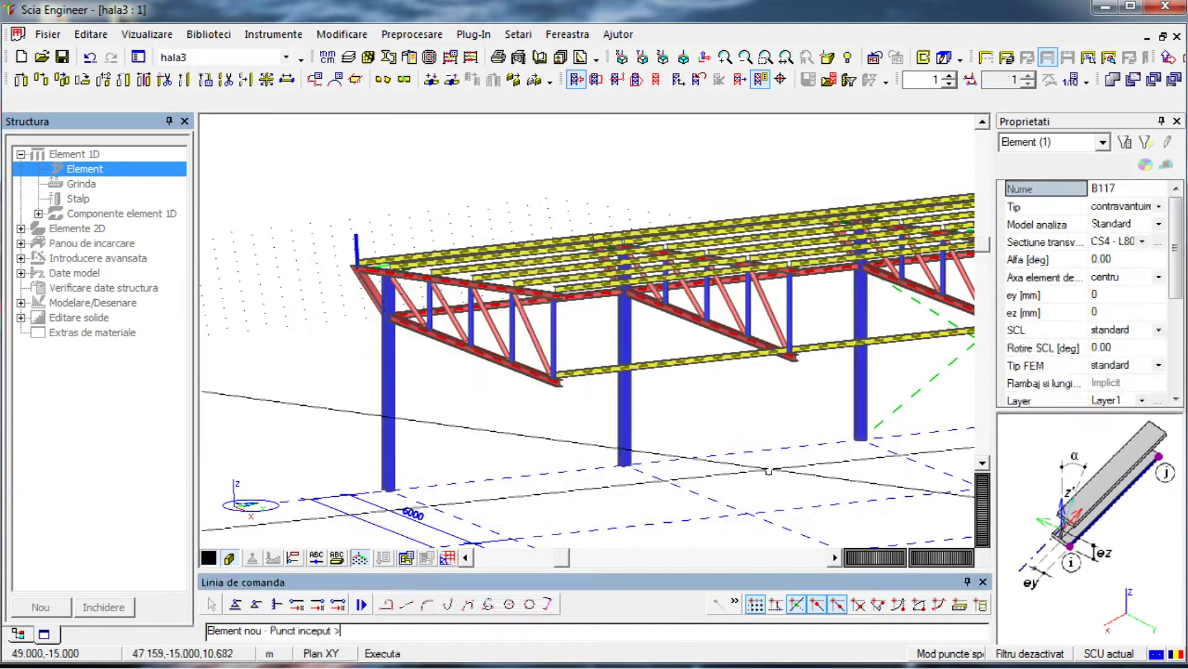
{"action": "left_click", "coordinate": [559, 297]}
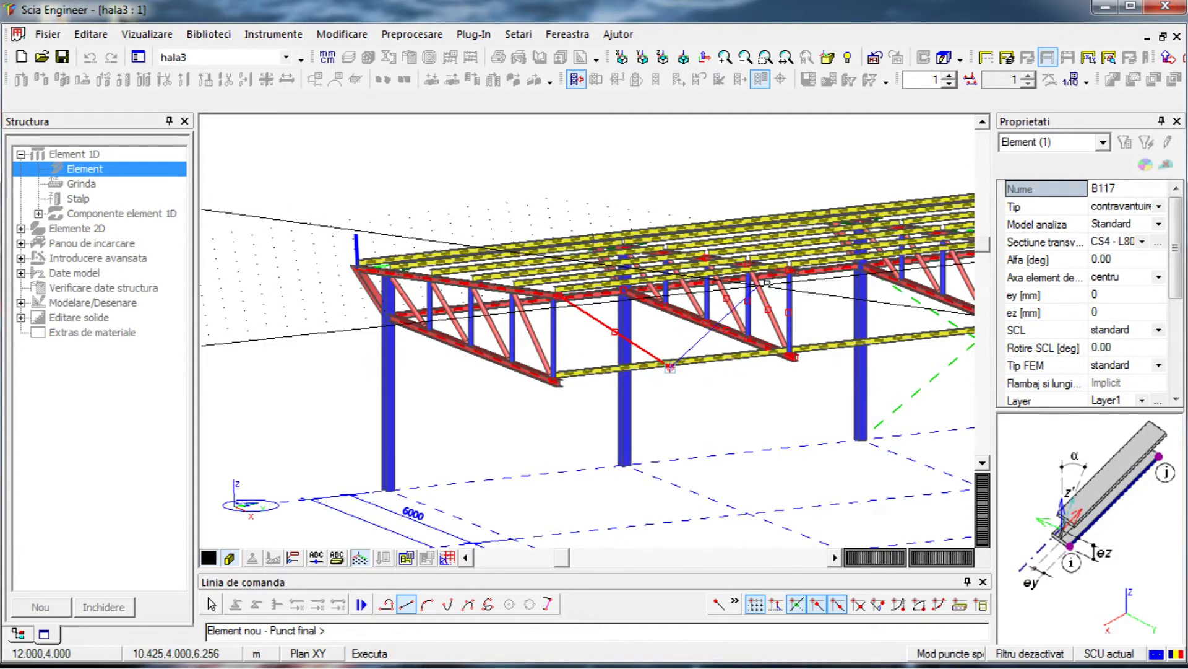
{"action": "scroll", "coordinate": [766, 292], "scroll_direction": "up", "scroll_amount": 4}
{"action": "scroll", "coordinate": [812, 253], "scroll_direction": "up", "scroll_amount": 2}
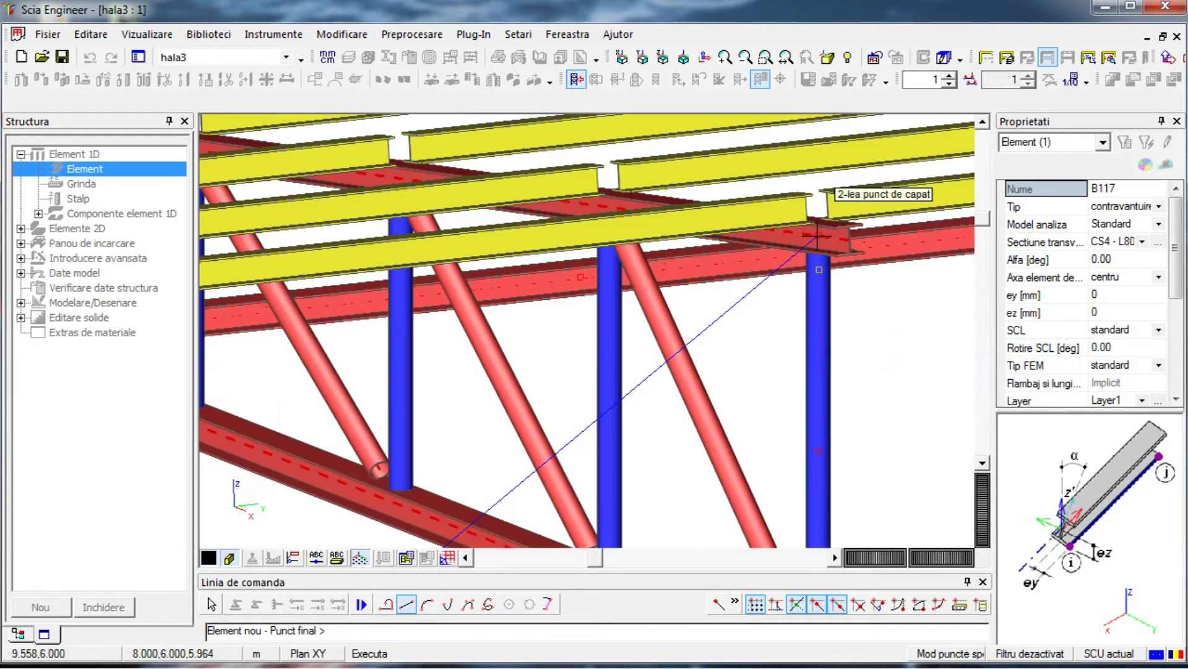
{"action": "left_click", "coordinate": [817, 236]}
{"action": "scroll", "coordinate": [817, 236], "scroll_direction": "down", "scroll_amount": 4}
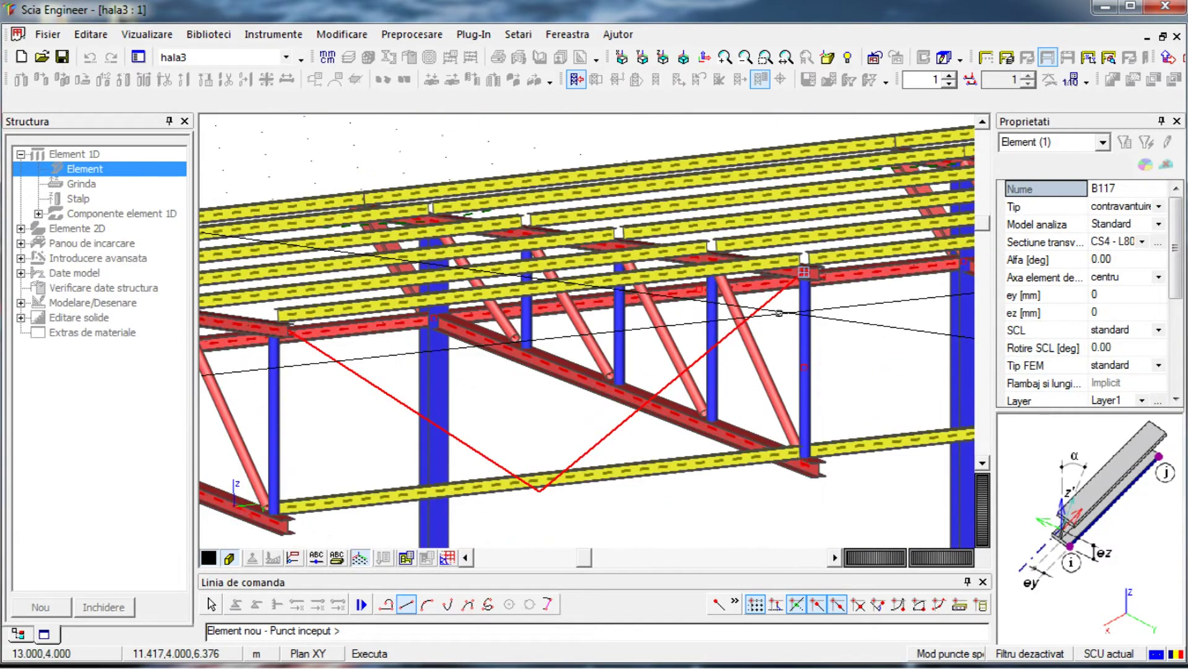
{"action": "key", "text": "Escape"}
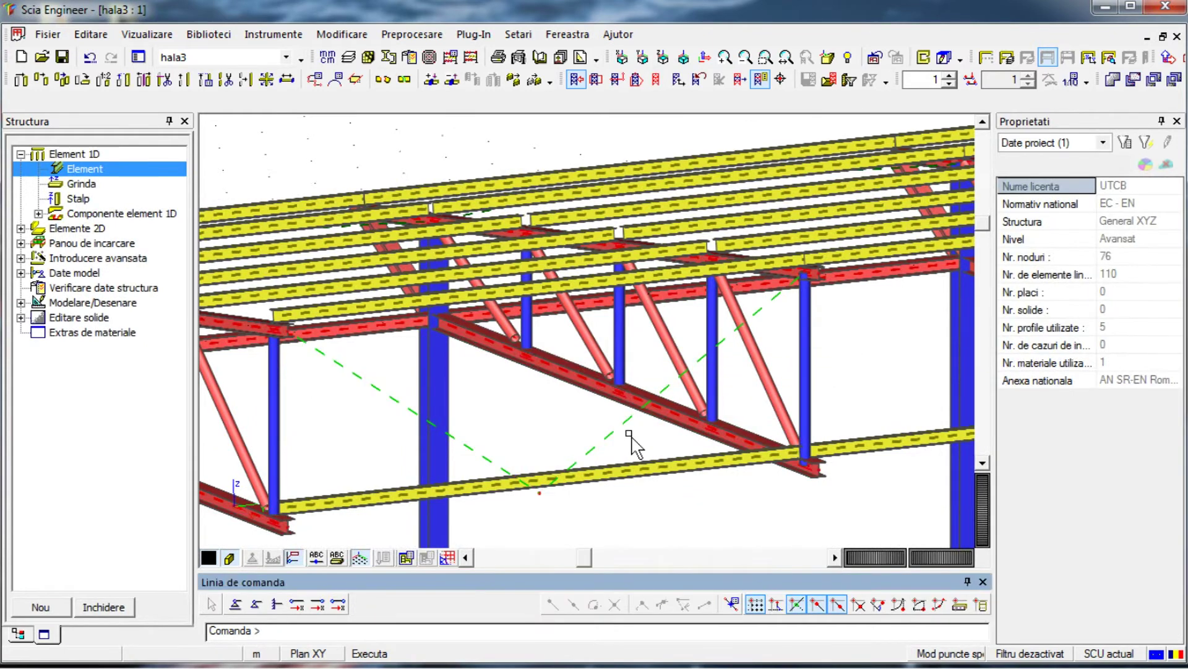
Multi-copy the two new V-shaped braces into the remaining bays, using the distance between the bottom-chord end nodes of neighbouring trusses
{"action": "scroll", "coordinate": [638, 446], "scroll_direction": "down", "scroll_amount": 2}
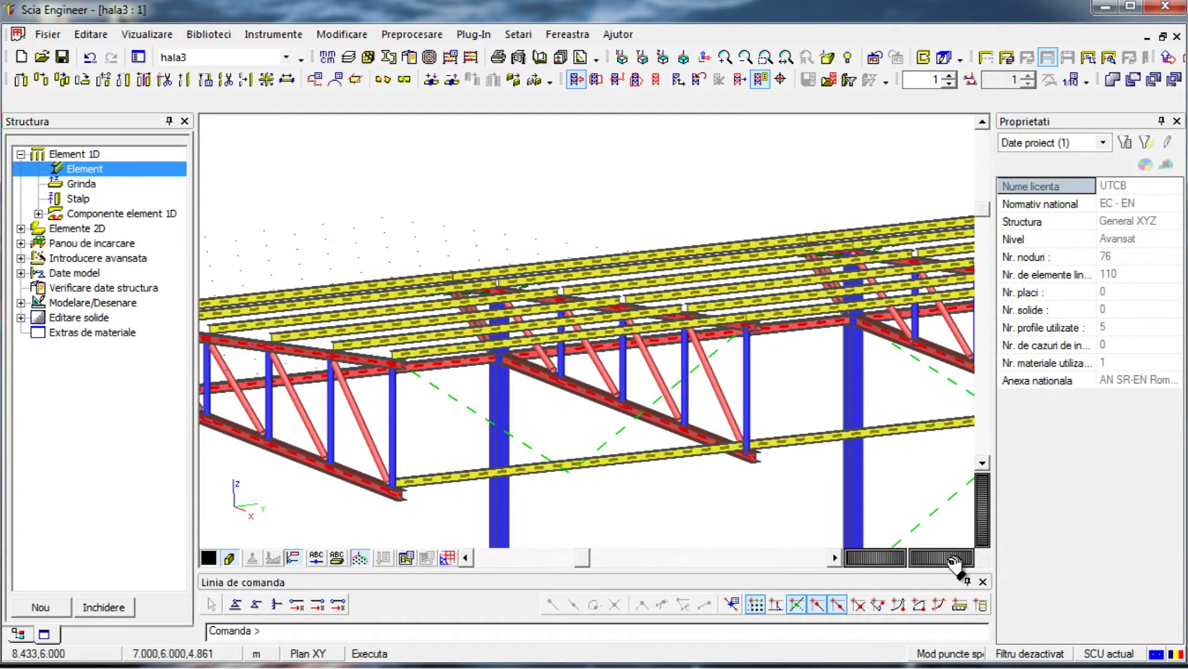
{"action": "left_click_drag", "start_coordinate": [927, 561], "coordinate": [957, 557]}
{"action": "middle_click_drag", "start_coordinate": [849, 491], "coordinate": [785, 433]}
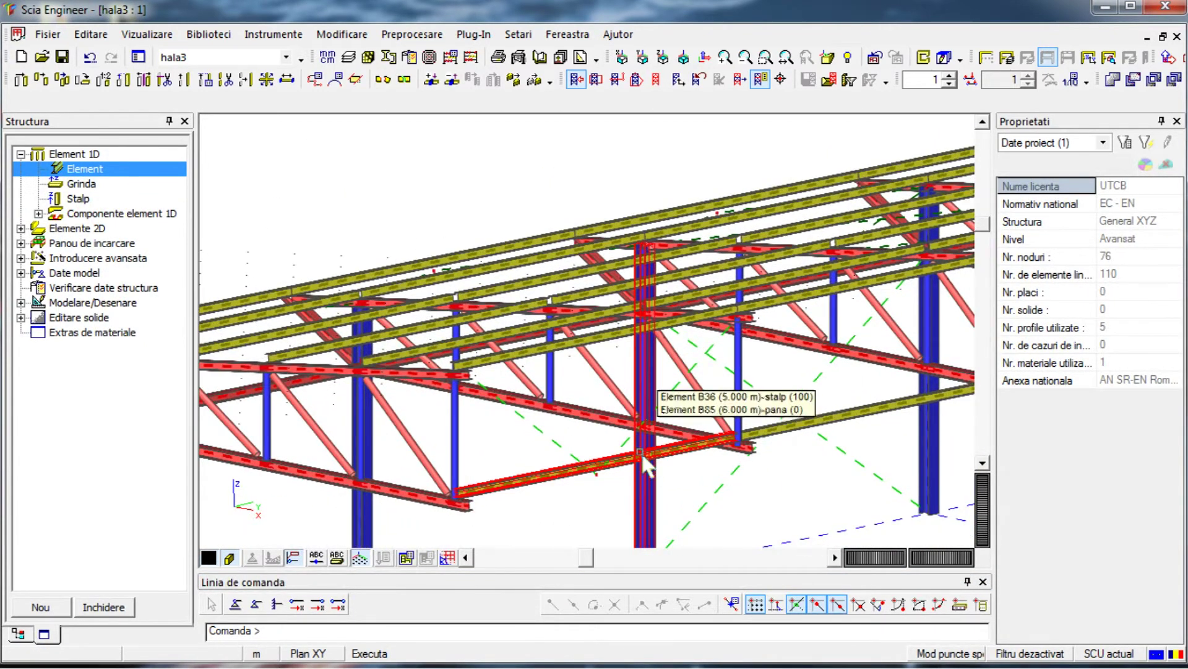
{"action": "left_click", "coordinate": [621, 447]}
{"action": "left_click", "coordinate": [557, 443]}
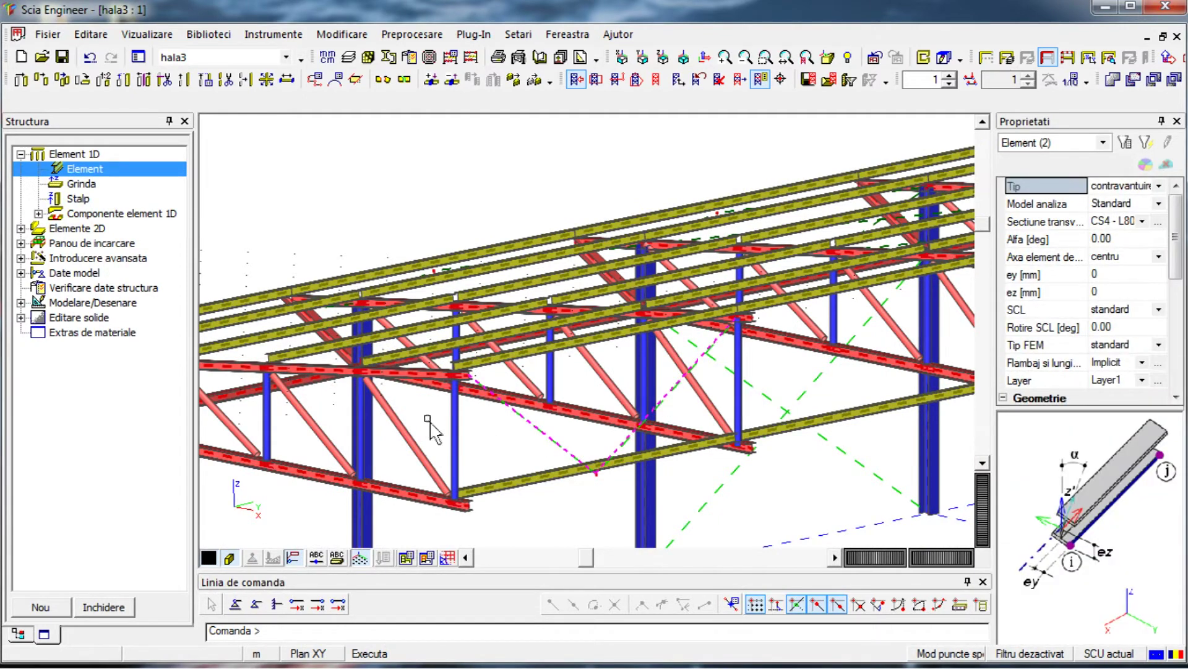
{"action": "left_click", "coordinate": [62, 80]}
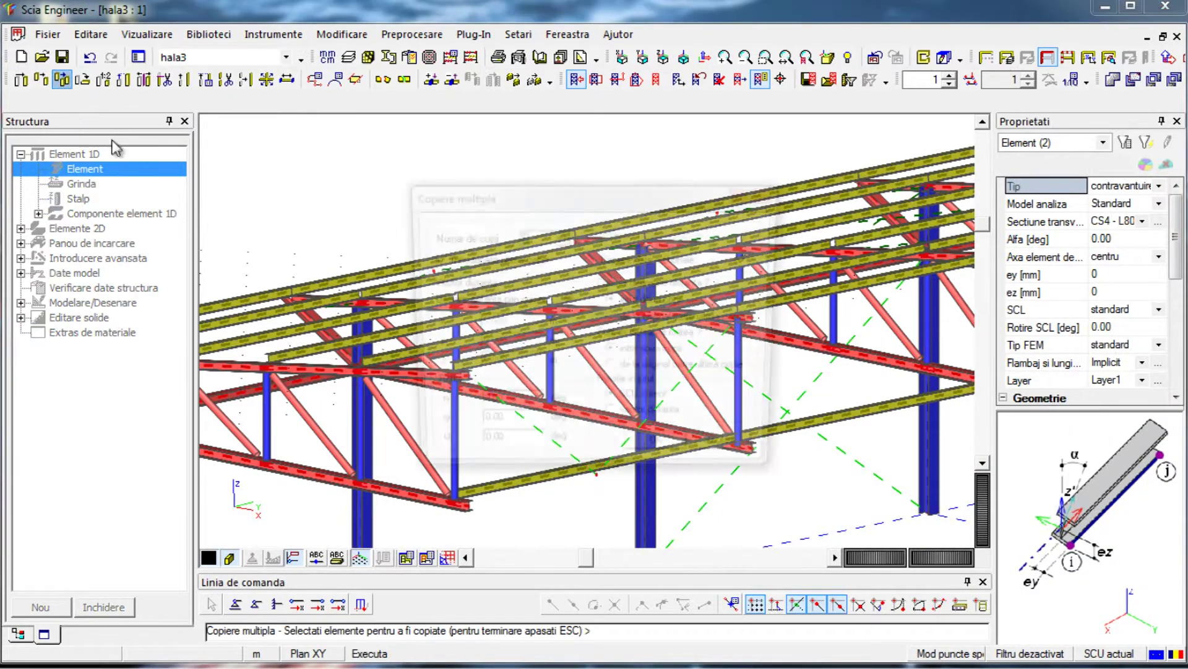
{"action": "left_click", "coordinate": [663, 456]}
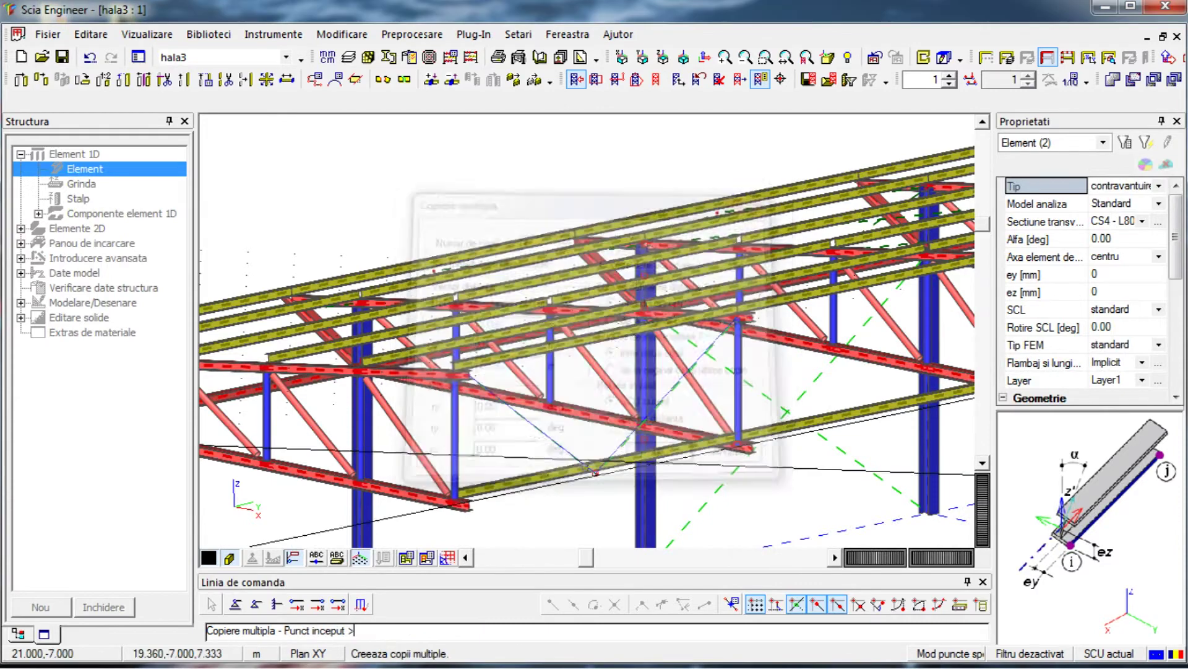
{"action": "scroll", "coordinate": [661, 461], "scroll_direction": "up", "scroll_amount": 2}
{"action": "scroll", "coordinate": [474, 514], "scroll_direction": "up", "scroll_amount": 2}
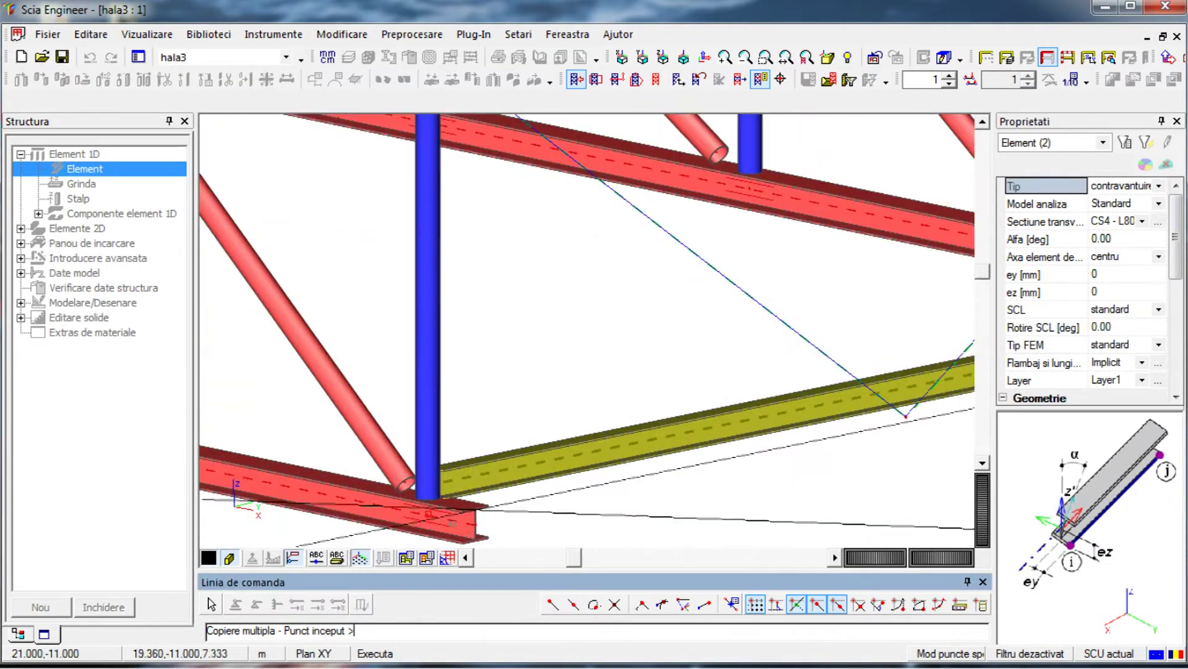
{"action": "left_click", "coordinate": [448, 505]}
{"action": "scroll", "coordinate": [500, 515], "scroll_direction": "down", "scroll_amount": 2}
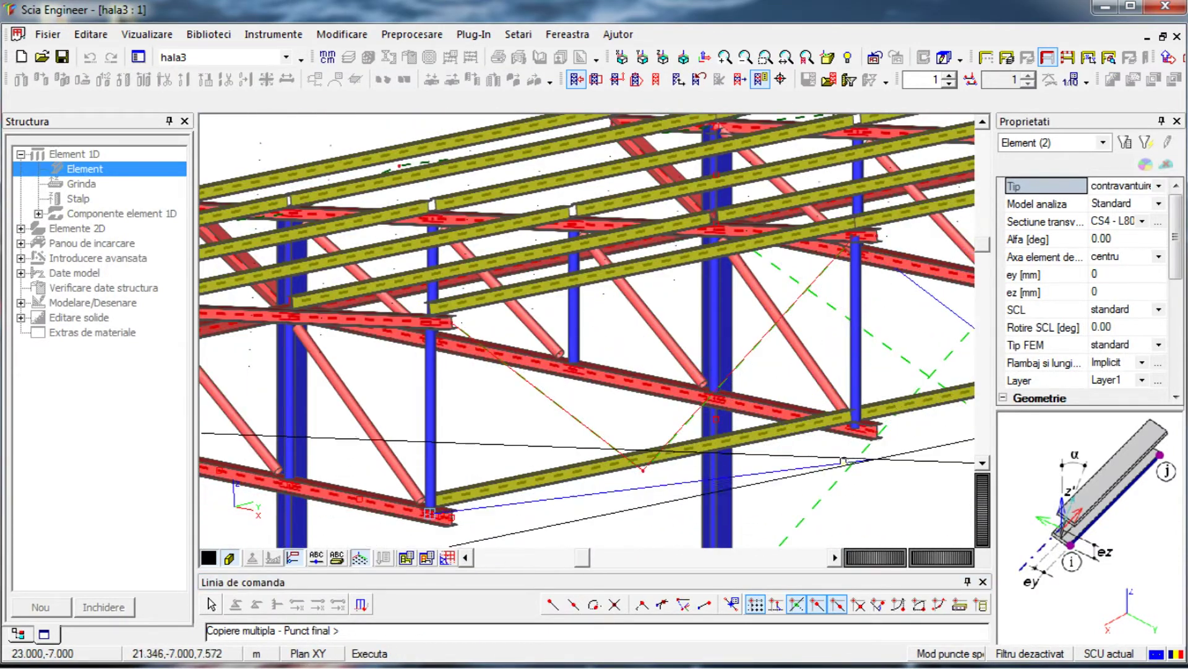
{"action": "left_click", "coordinate": [843, 463]}
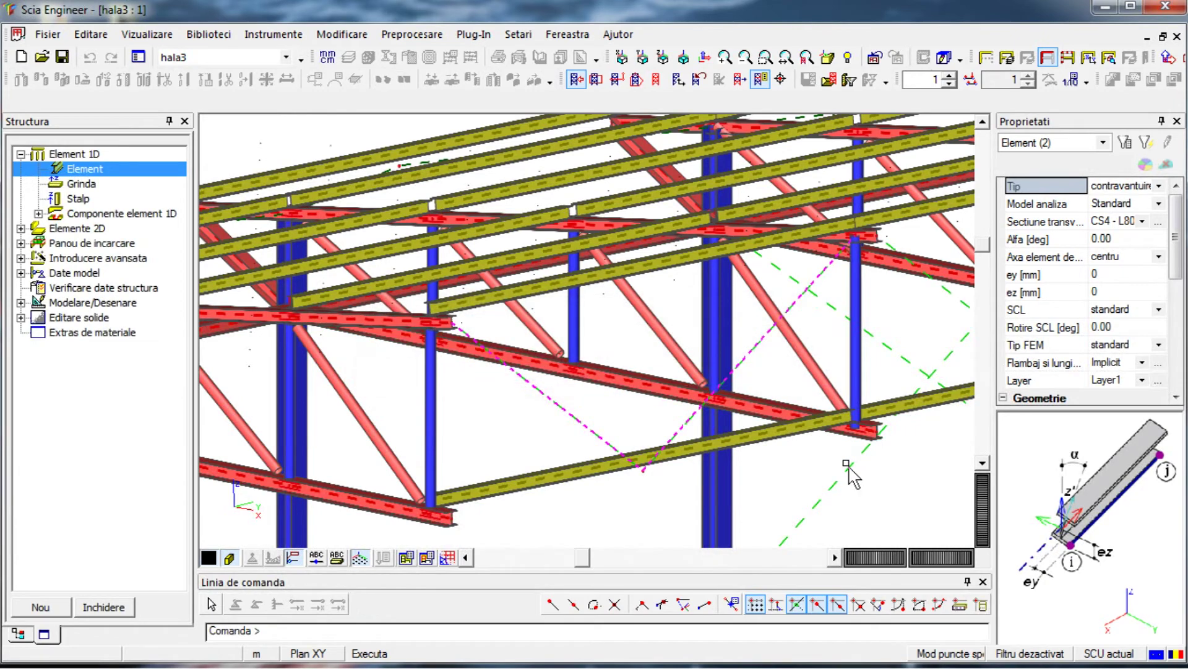
Select the entire half hall and mirror it about the plane through the bottom-chord ends of the first and last trusses
{"action": "scroll", "coordinate": [848, 470], "scroll_direction": "down", "scroll_amount": 5}
{"action": "key", "text": "ctrl+a"}
{"action": "left_click", "coordinate": [103, 79]}
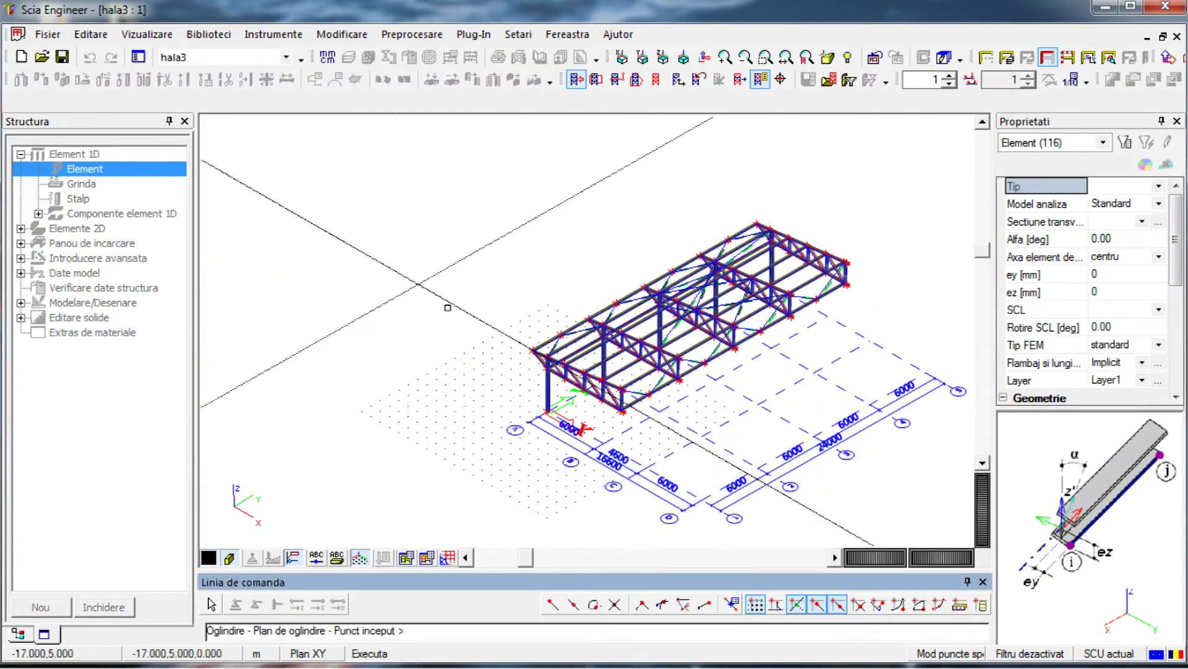
{"action": "scroll", "coordinate": [637, 396], "scroll_direction": "up", "scroll_amount": 4}
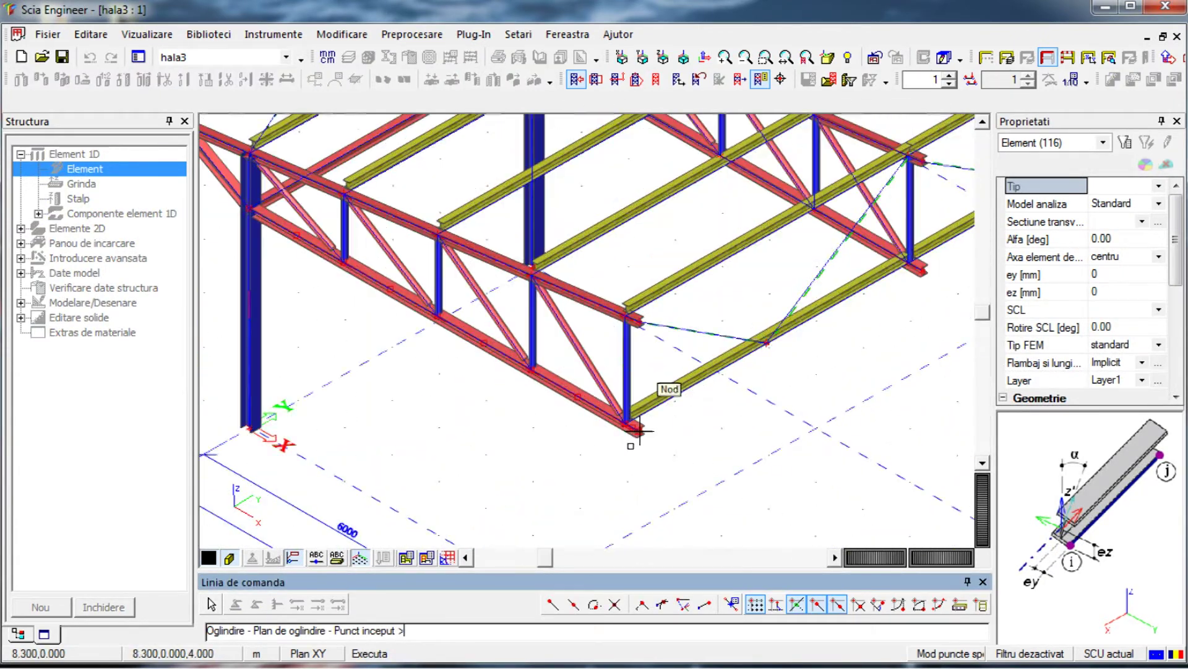
{"action": "scroll", "coordinate": [638, 431], "scroll_direction": "up", "scroll_amount": 2}
{"action": "left_click", "coordinate": [649, 411]}
{"action": "scroll", "coordinate": [644, 409], "scroll_direction": "down", "scroll_amount": 6}
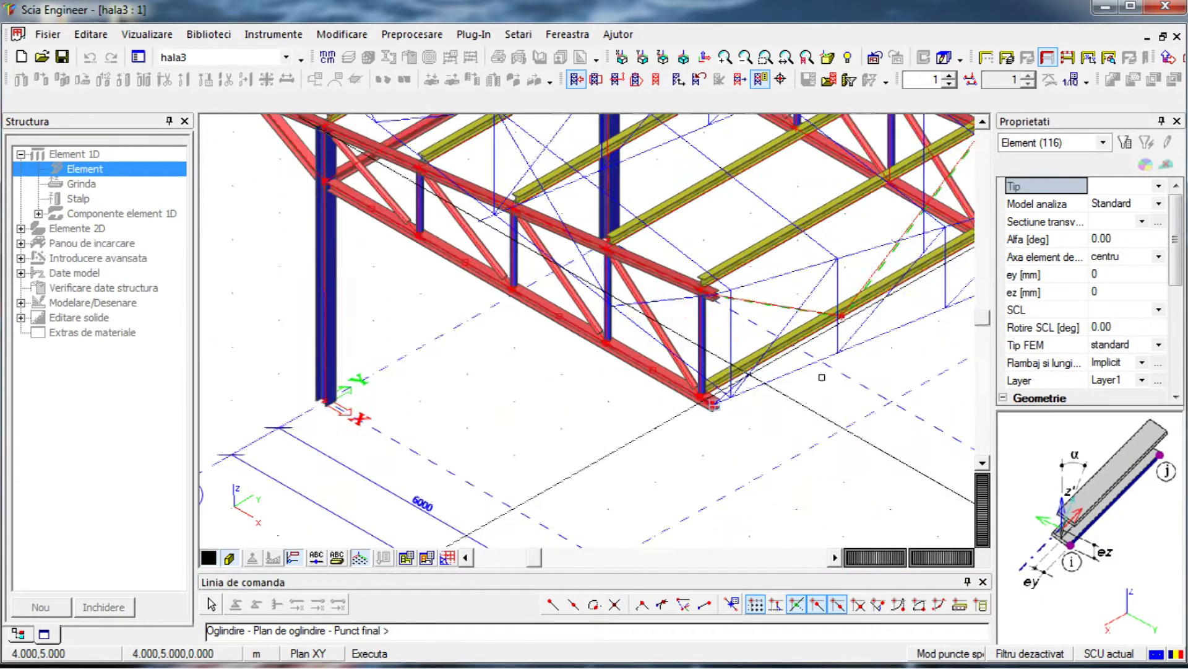
{"action": "scroll", "coordinate": [738, 375], "scroll_direction": "up", "scroll_amount": 8}
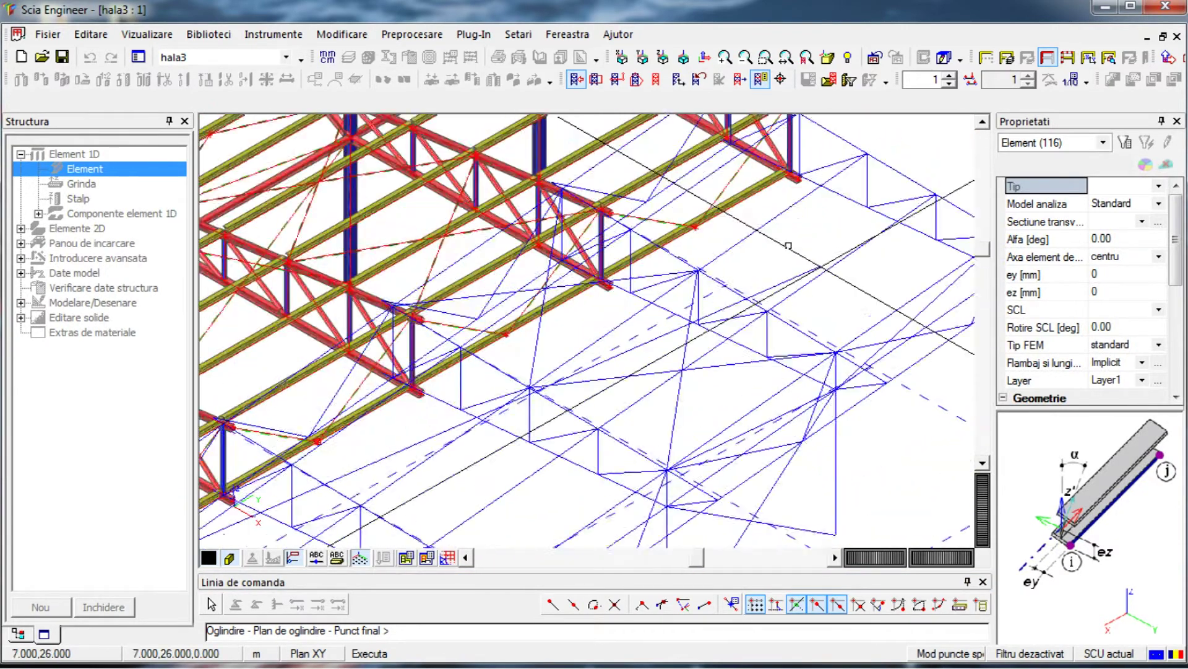
{"action": "scroll", "coordinate": [739, 368], "scroll_direction": "up", "scroll_amount": 2}
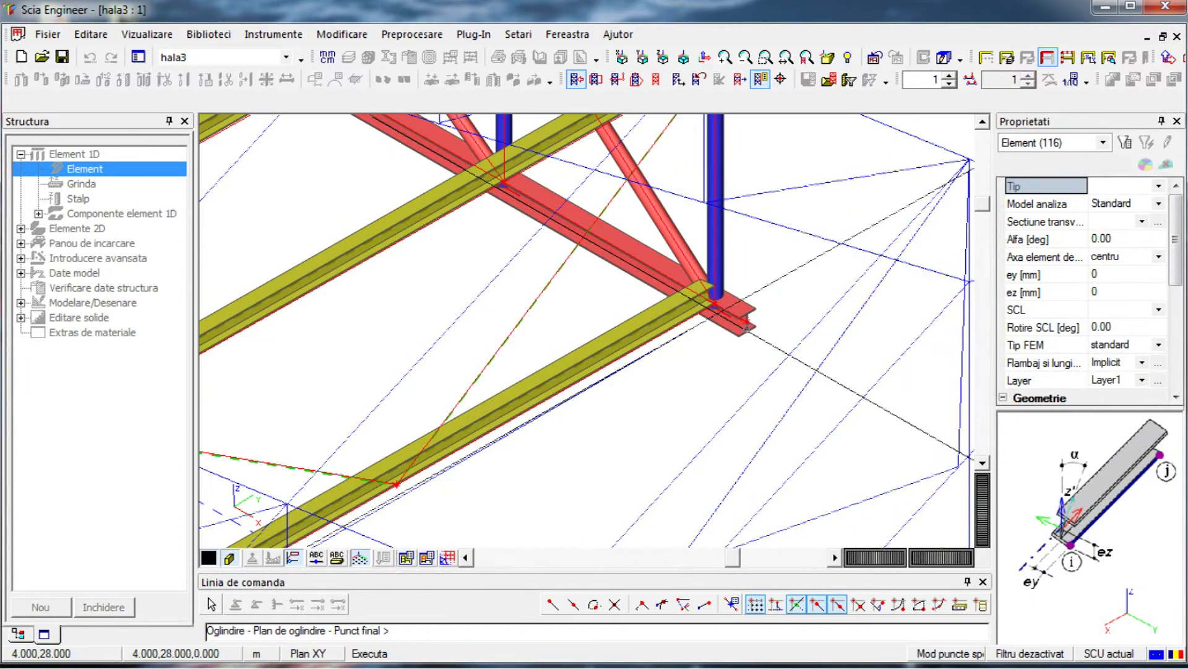
{"action": "left_click", "coordinate": [747, 327]}
{"action": "scroll", "coordinate": [621, 411], "scroll_direction": "down", "scroll_amount": 6}
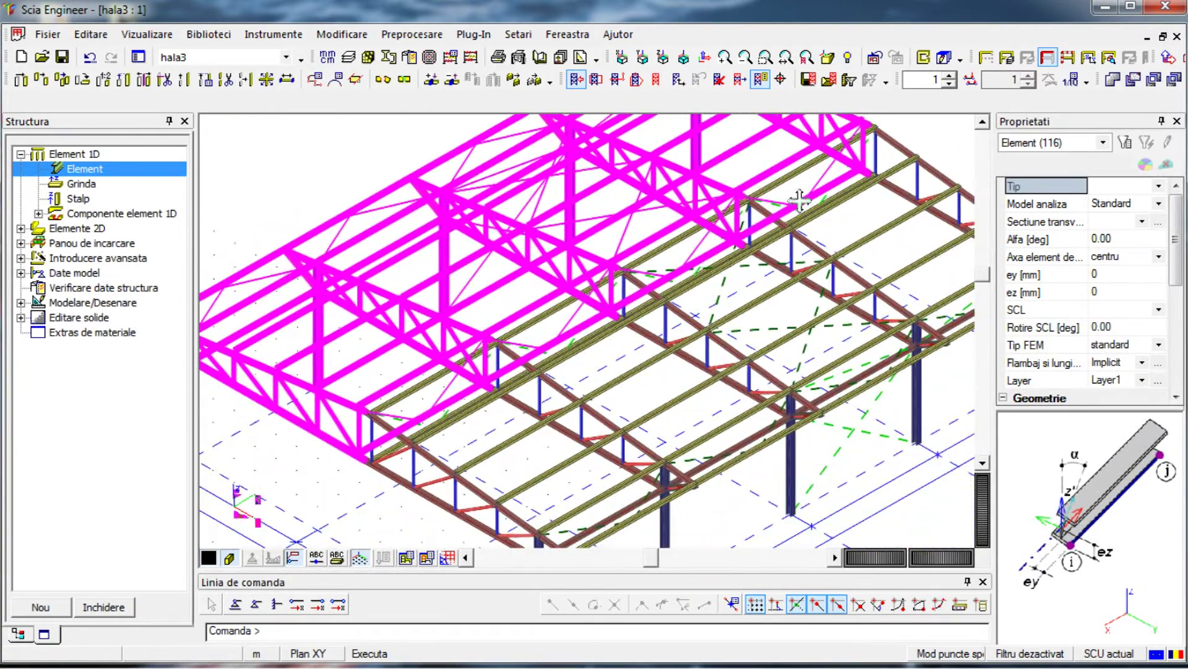
{"action": "key", "text": "Escape"}
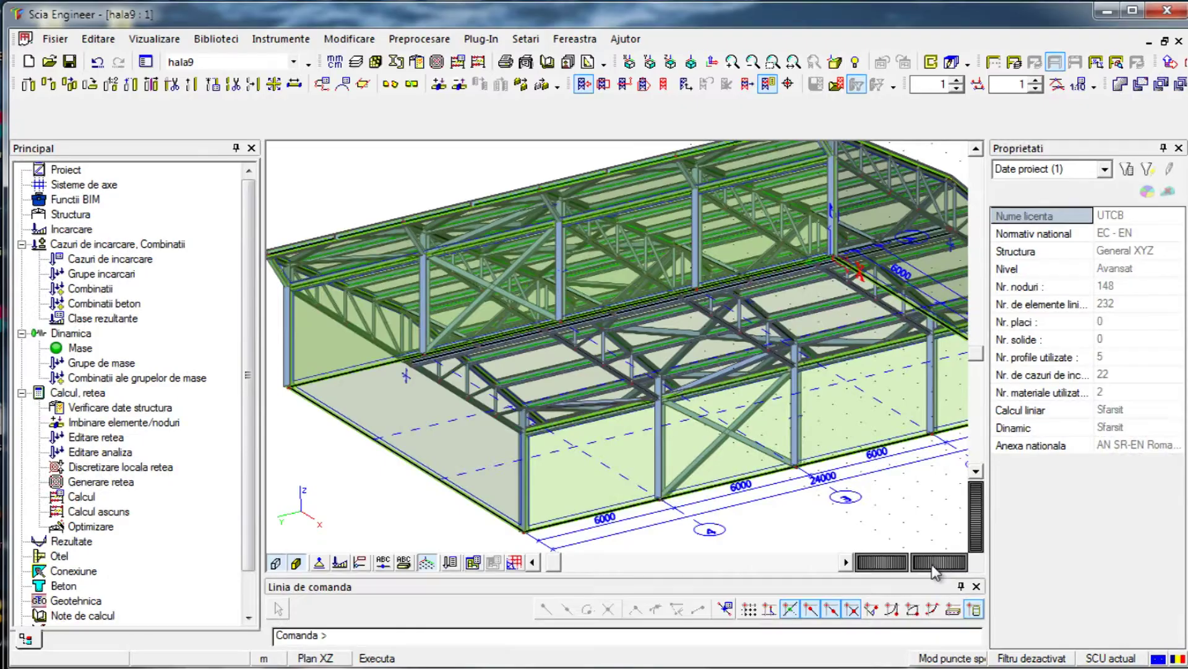
In the hala9 project, create a bolted/welded frame connection at node N71, where the truss bottom chord meets the column
{"action": "left_click_drag", "start_coordinate": [931, 563], "coordinate": [893, 560]}
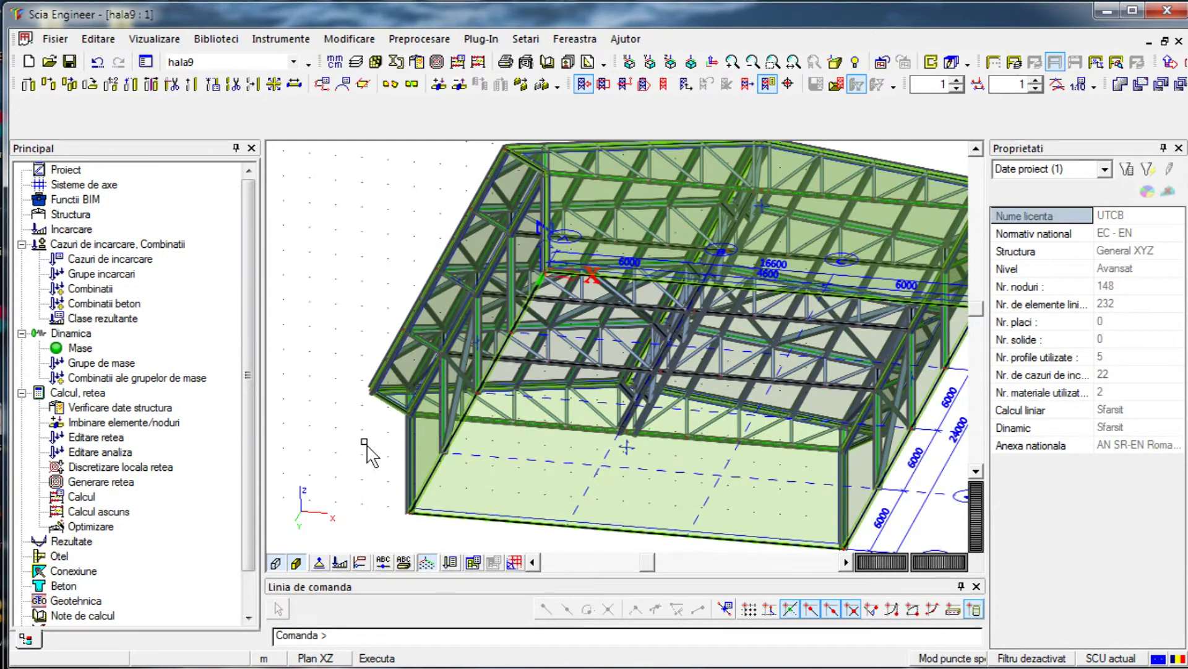
{"action": "scroll", "coordinate": [371, 451], "scroll_direction": "up", "scroll_amount": 5}
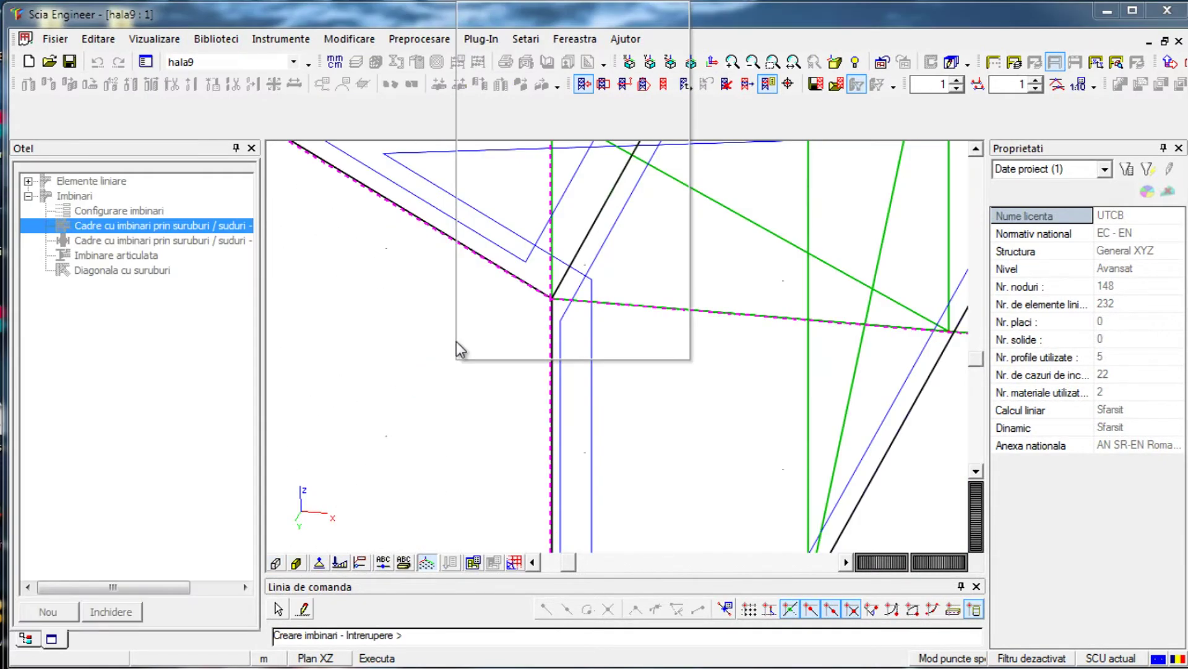
{"action": "right_click", "coordinate": [456, 345]}
{"action": "left_click", "coordinate": [495, 11]}
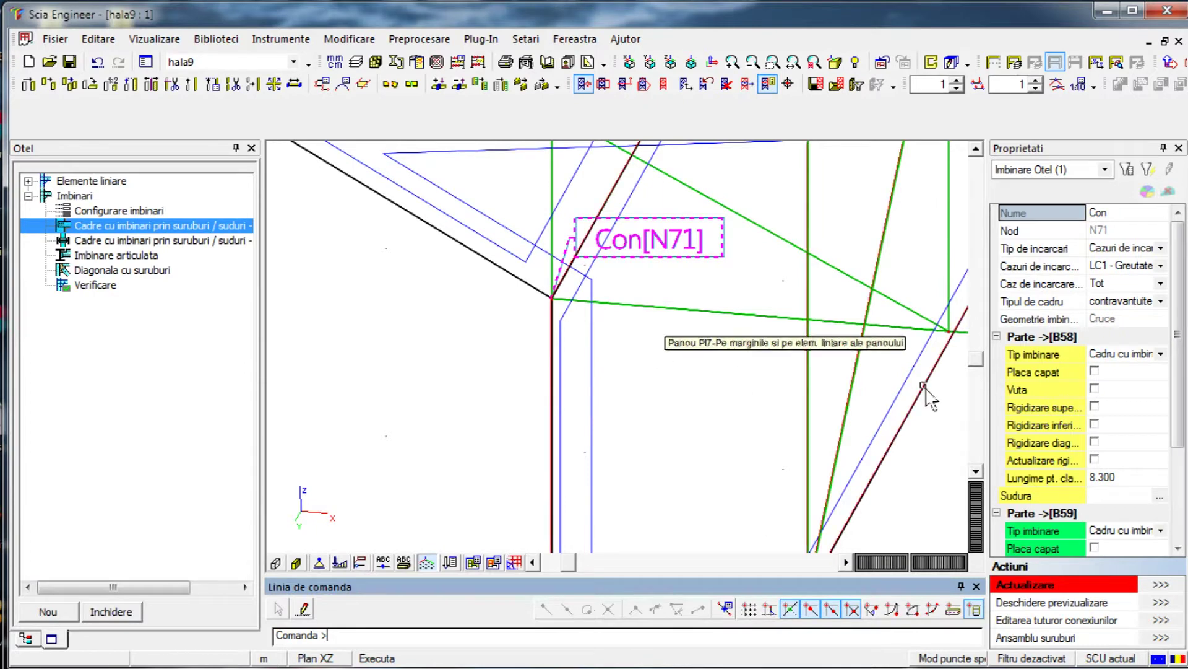
Add an end plate and a haunch on the B58 side of the connection, and an end plate on the B59 side
{"action": "left_click", "coordinate": [1095, 370]}
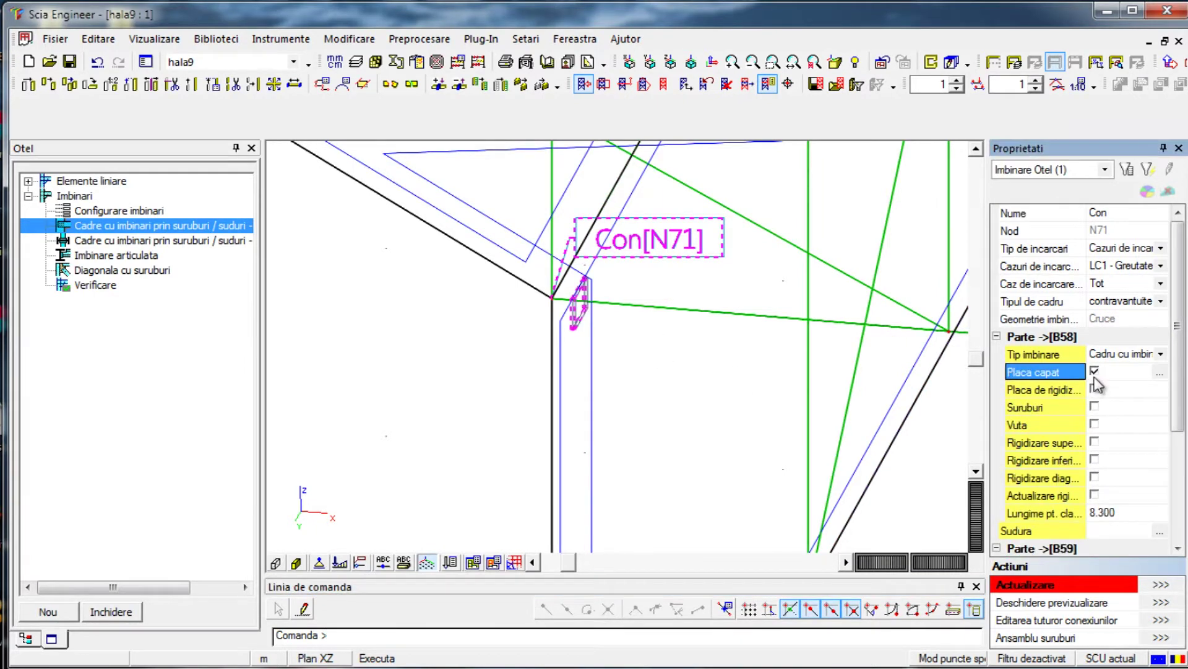
{"action": "left_click", "coordinate": [1095, 425]}
{"action": "left_click_drag", "start_coordinate": [1182, 368], "coordinate": [1179, 475]}
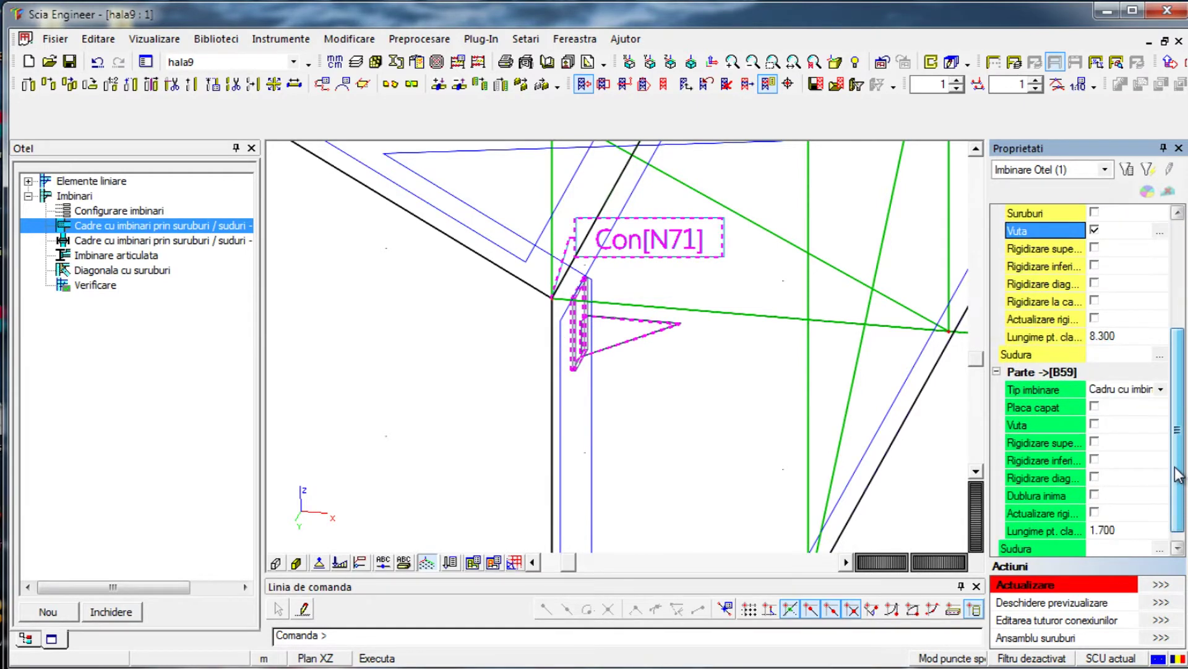
{"action": "left_click", "coordinate": [1094, 407]}
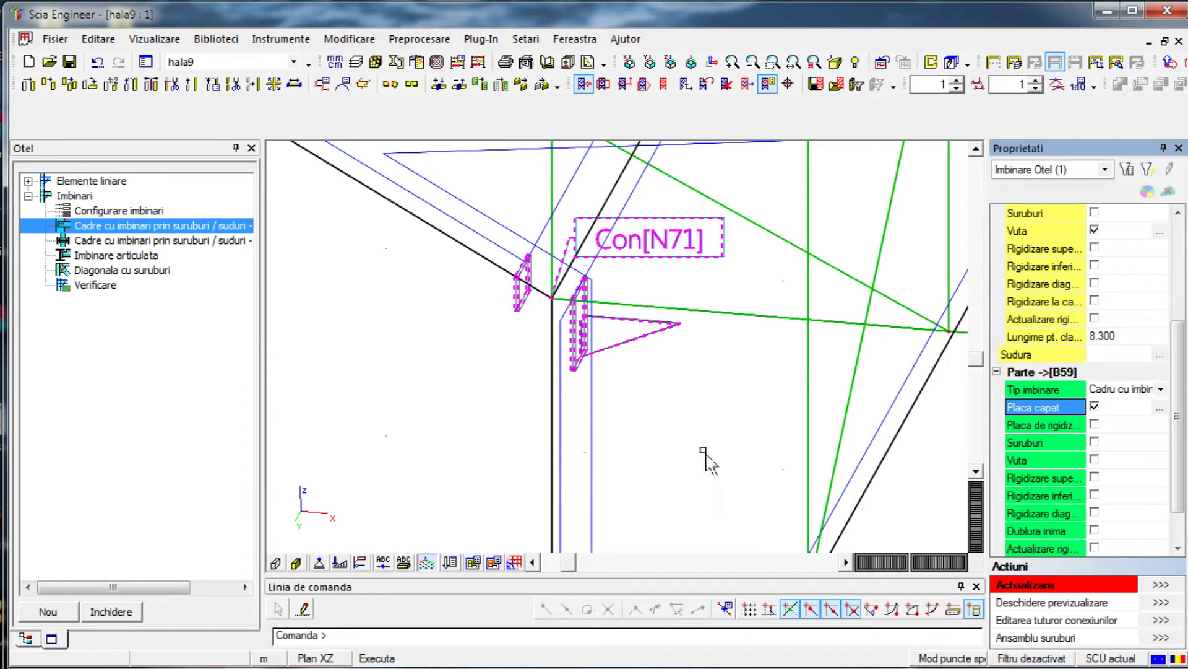
Show the members as rendered solids and change the B58 haunch type to Cu flansa
{"action": "left_click", "coordinate": [296, 562]}
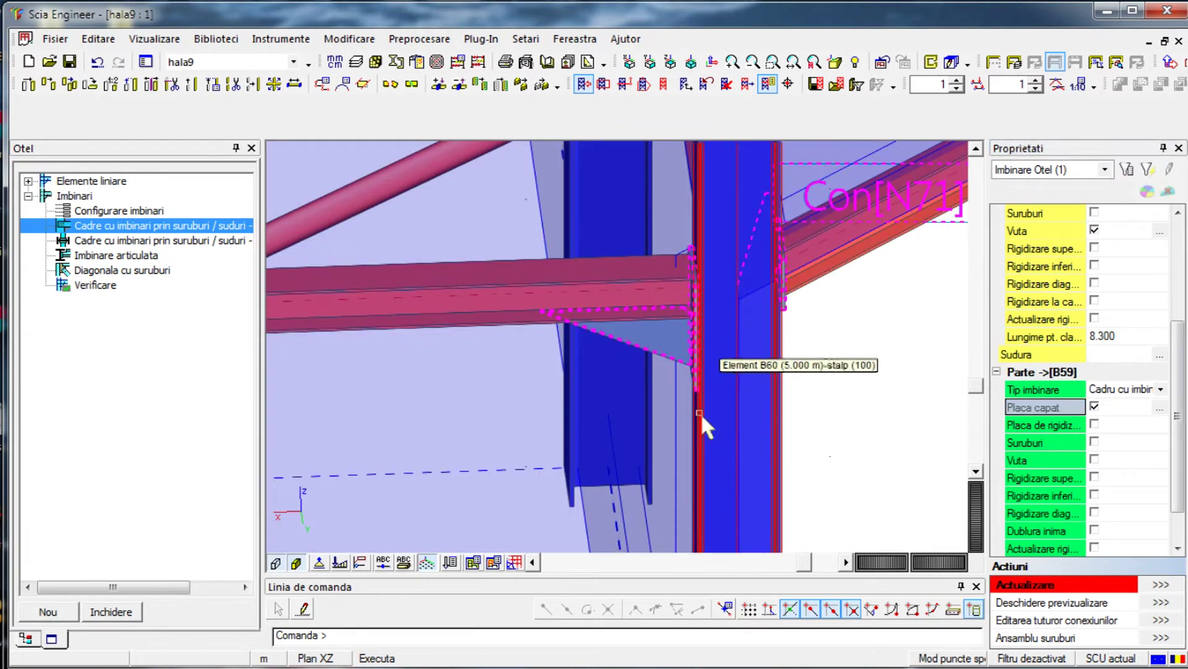
{"action": "left_click_drag", "start_coordinate": [1181, 440], "coordinate": [1184, 378]}
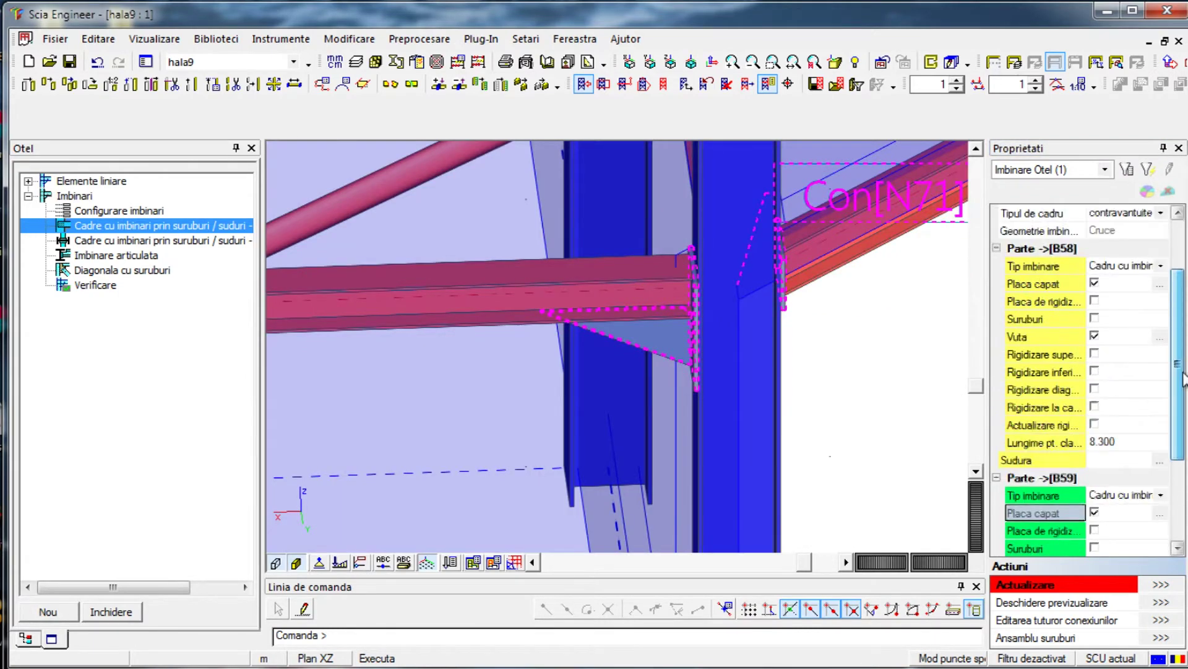
{"action": "left_click", "coordinate": [1160, 338]}
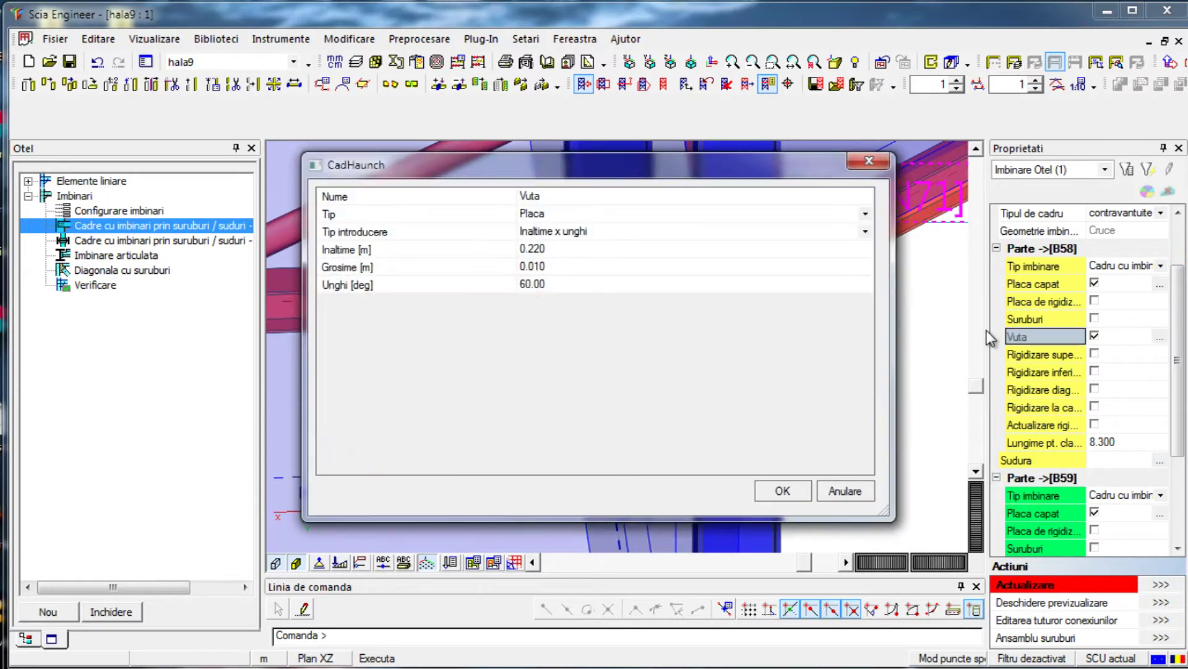
{"action": "left_click", "coordinate": [577, 213]}
{"action": "left_click", "coordinate": [577, 213]}
{"action": "left_click", "coordinate": [525, 257]}
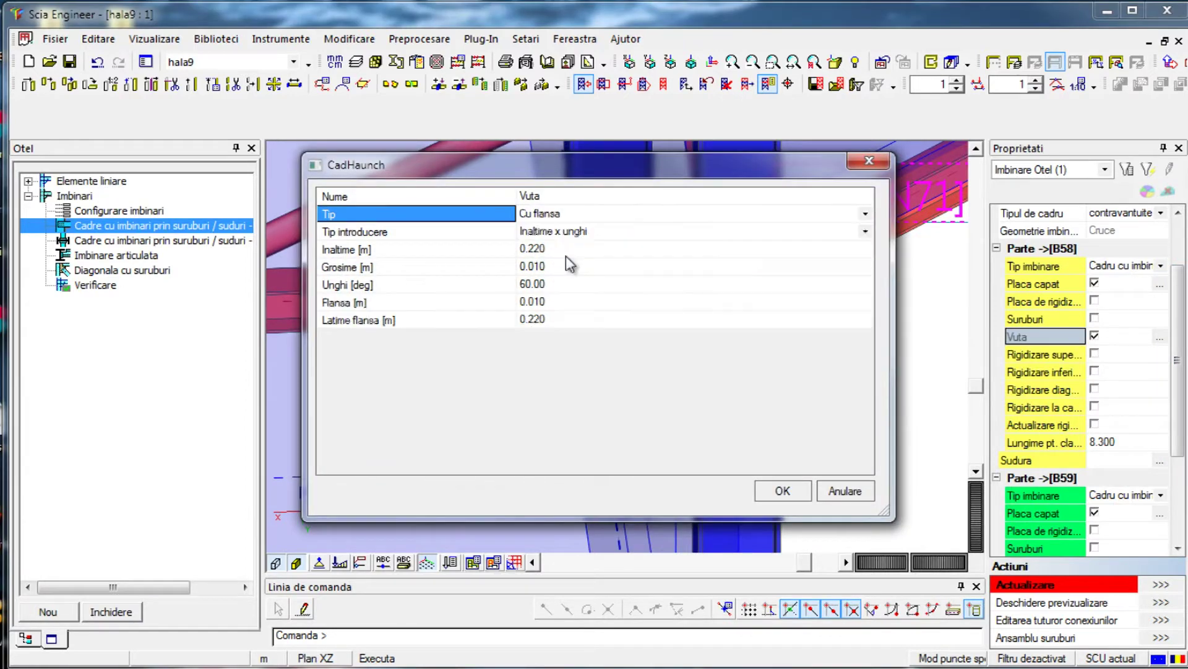
{"action": "left_click", "coordinate": [778, 490]}
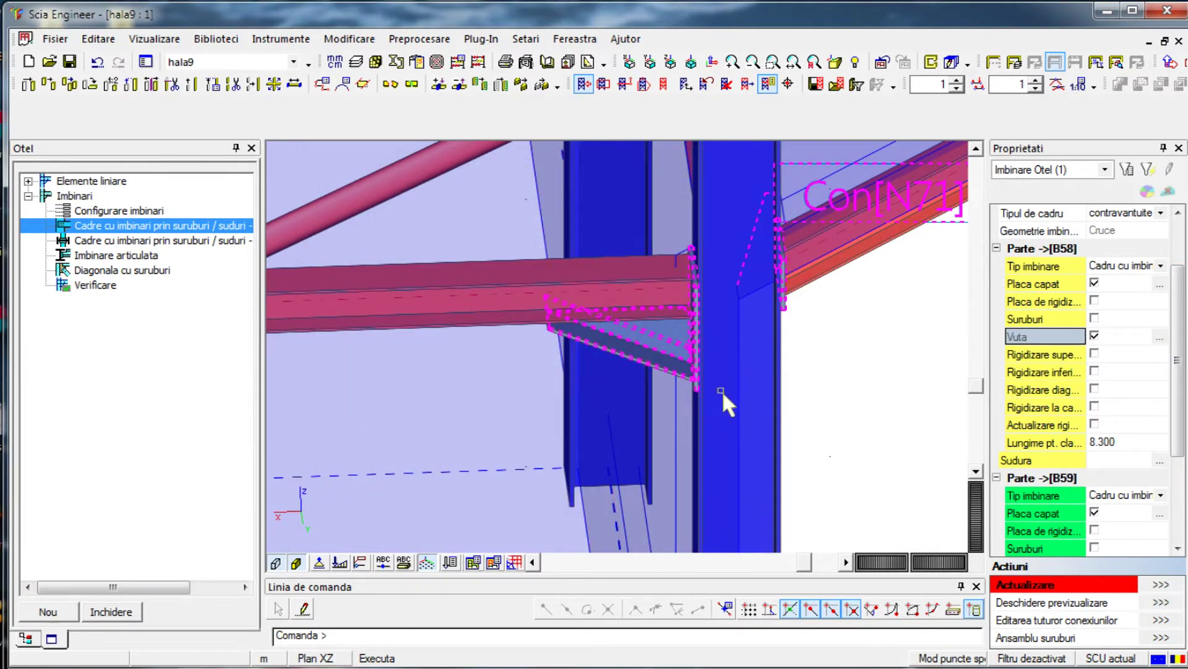
Add bolts to the B58 side of the connection, choosing the M16 - 4.6 assembly and resetting the bolt positions
{"action": "left_click_drag", "start_coordinate": [902, 561], "coordinate": [938, 568]}
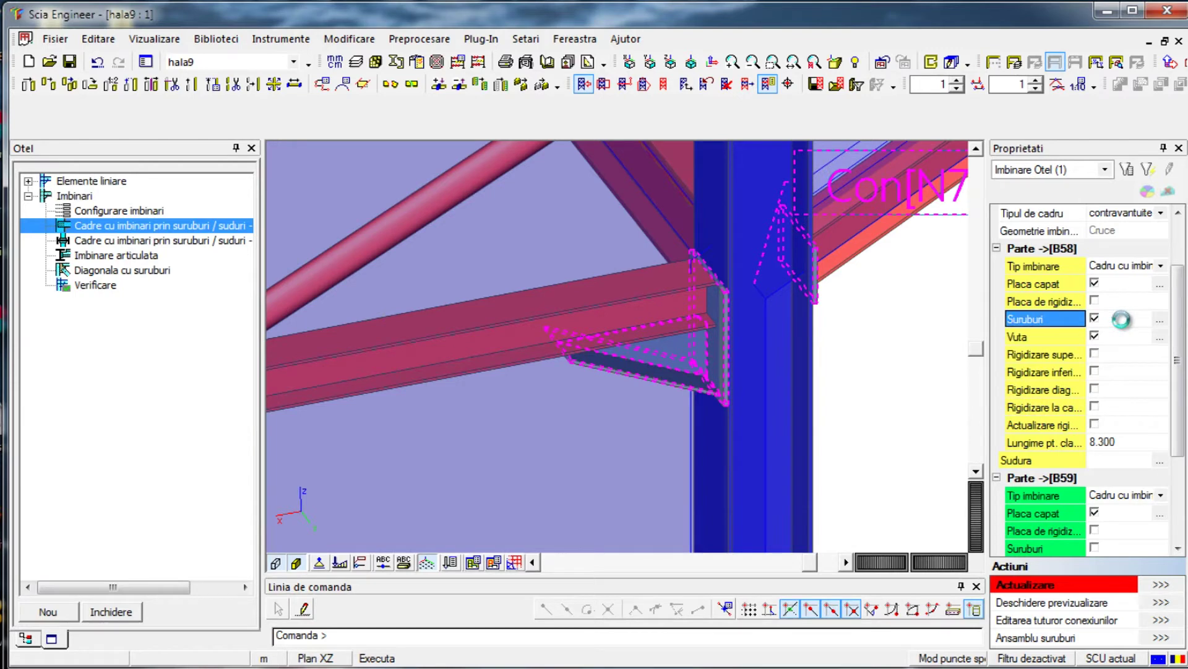
{"action": "left_click", "coordinate": [1160, 319]}
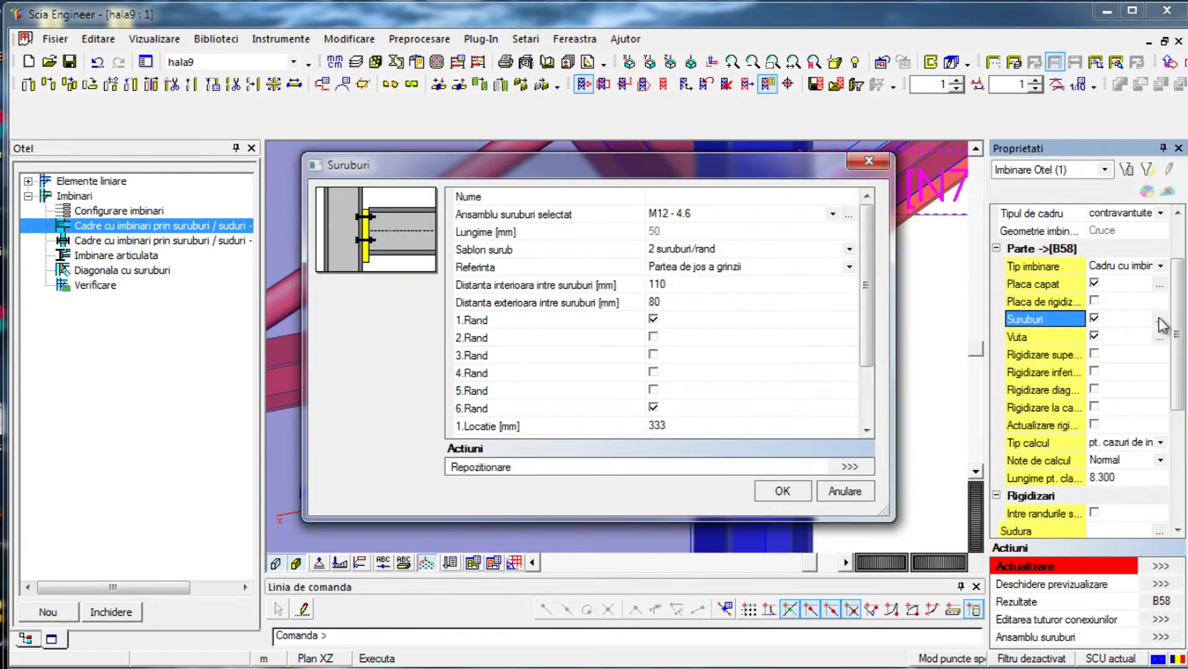
{"action": "left_click", "coordinate": [697, 218]}
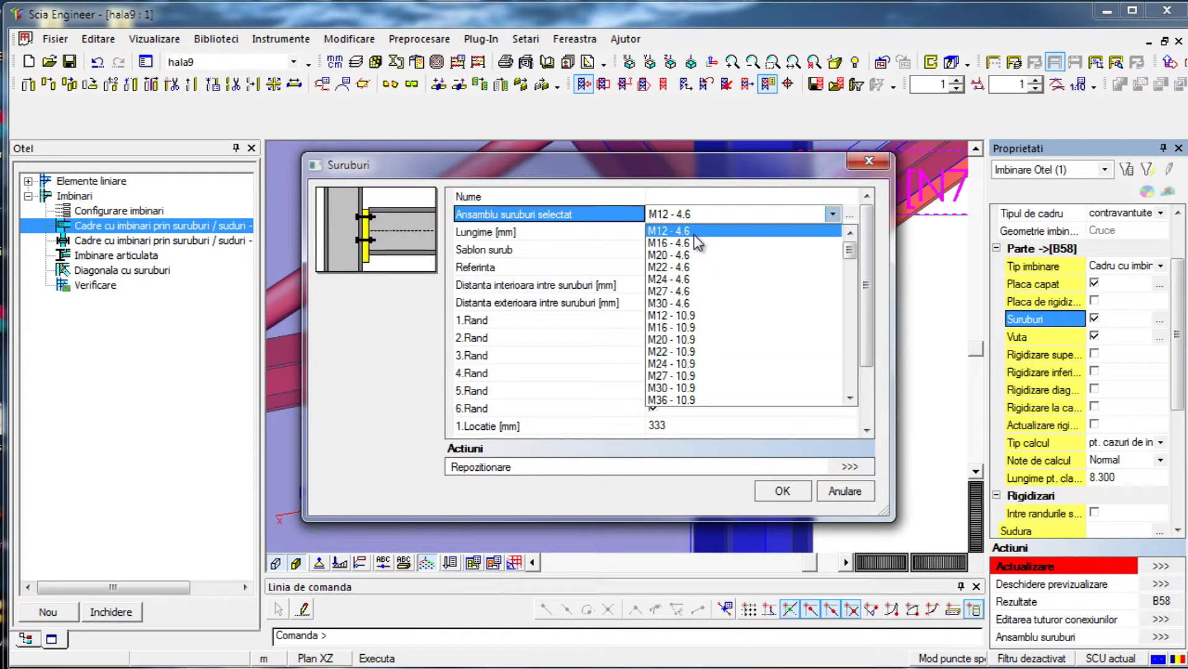
{"action": "left_click", "coordinate": [697, 243]}
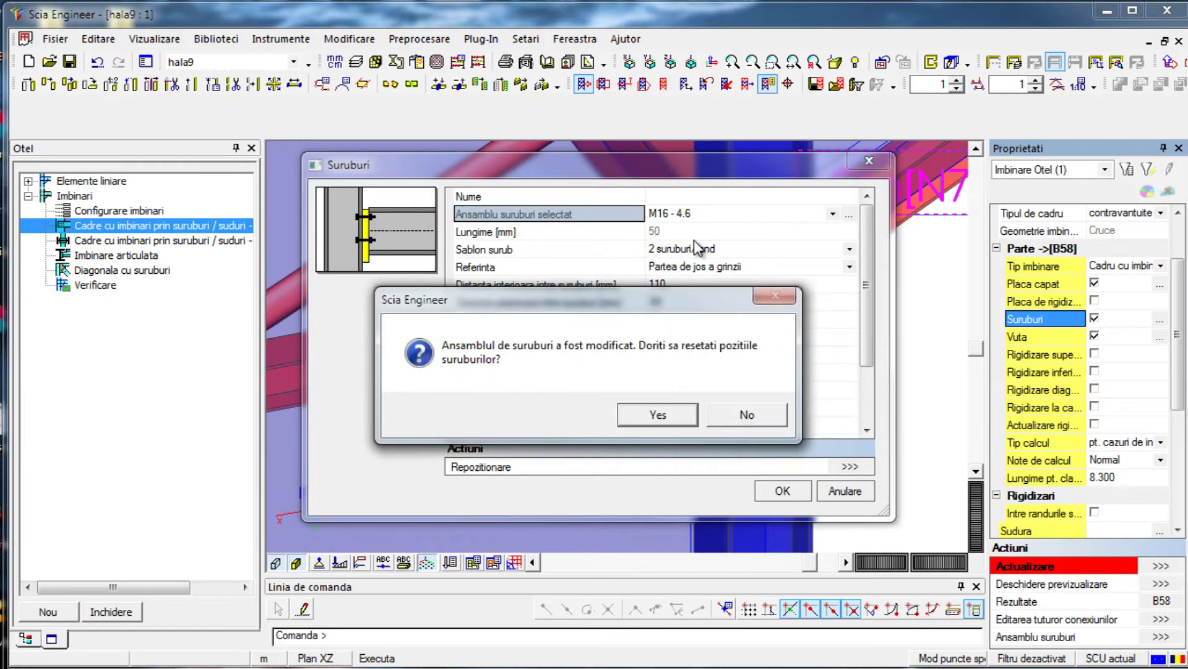
{"action": "left_click", "coordinate": [642, 421]}
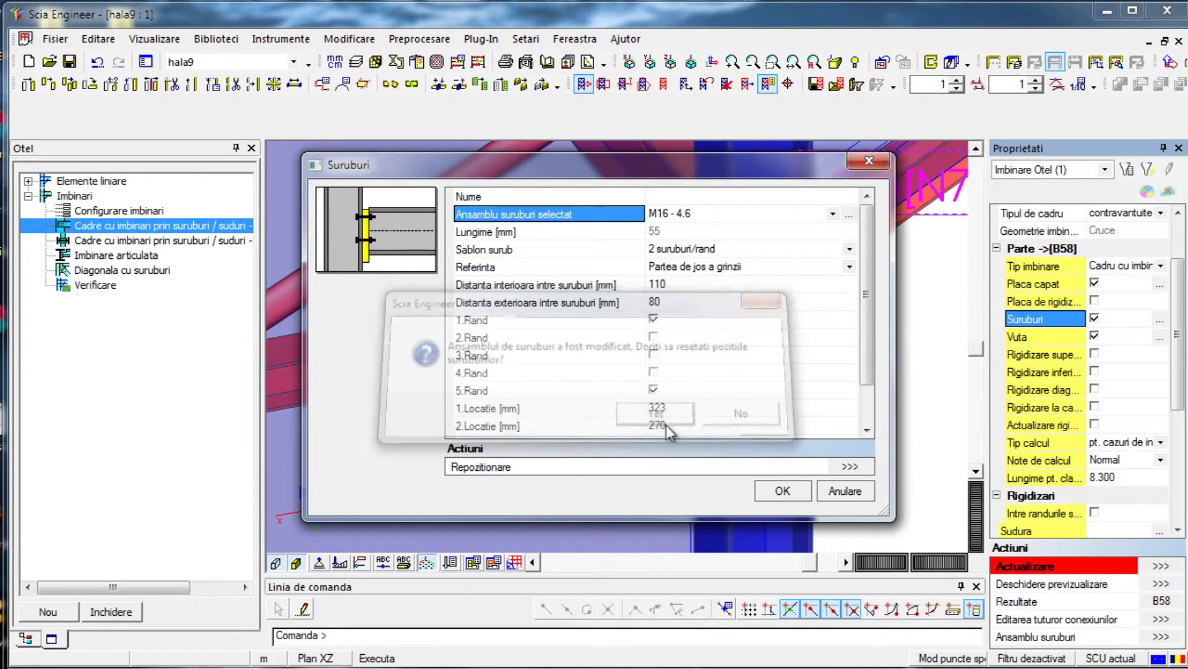
Enable bolt rows 2, 3 and 4 on the B58 end plate and accept the bolt settings
{"action": "left_click", "coordinate": [654, 337]}
{"action": "left_click", "coordinate": [654, 354]}
{"action": "left_click", "coordinate": [654, 372]}
{"action": "left_click", "coordinate": [782, 491]}
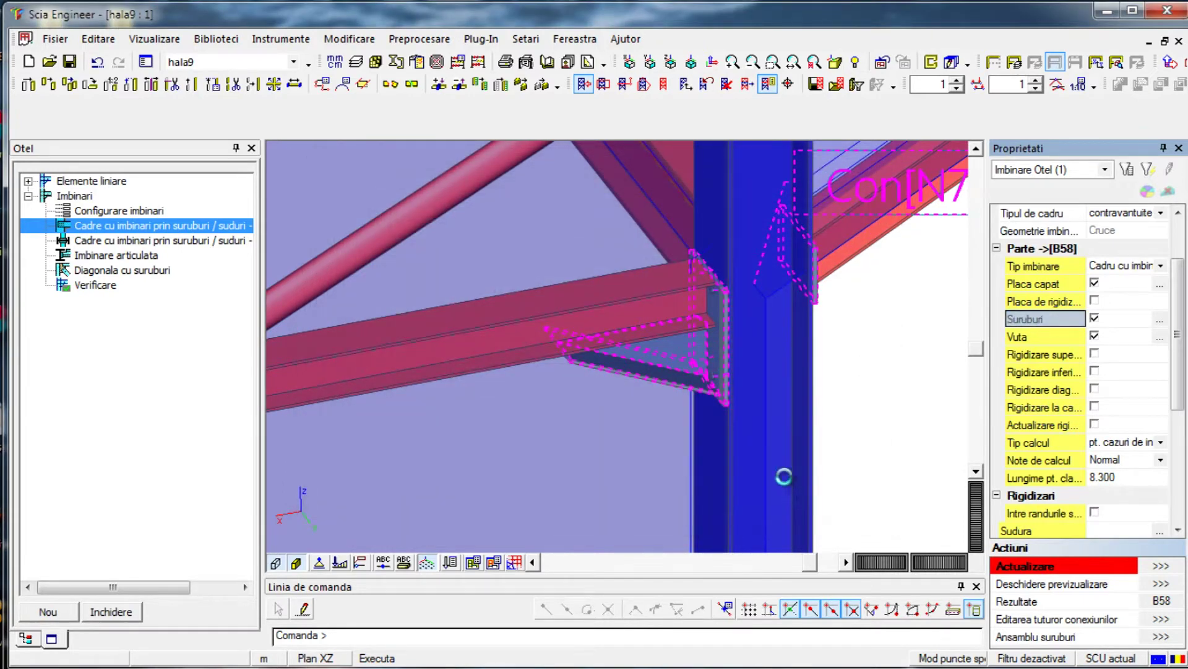
{"action": "scroll", "coordinate": [675, 394], "scroll_direction": "up", "scroll_amount": 3}
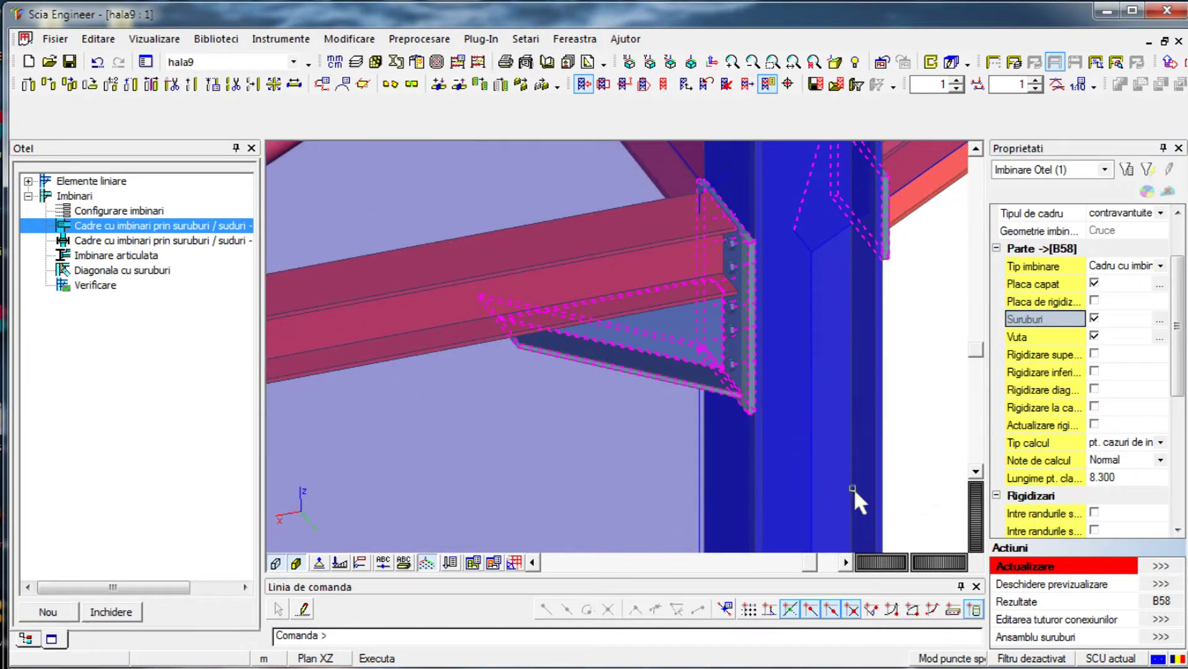
{"action": "scroll", "coordinate": [1175, 317], "scroll_direction": "up", "scroll_amount": 2}
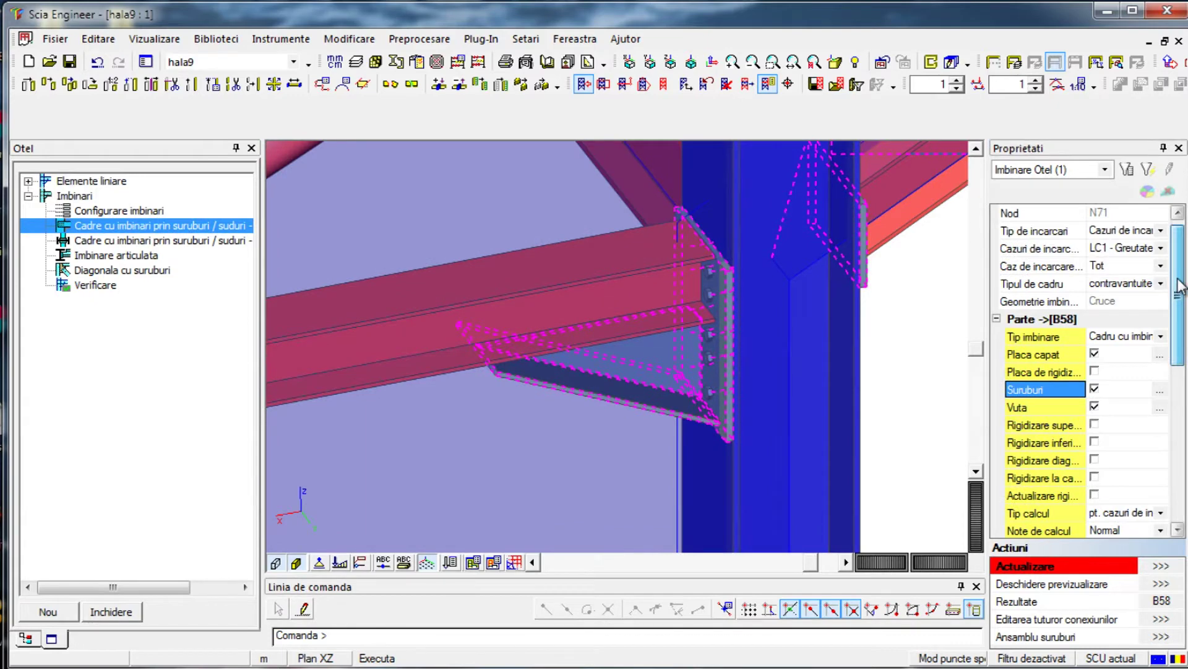
Change the load type of the N71 connection to Clasa
{"action": "left_click", "coordinate": [1132, 249]}
{"action": "left_click", "coordinate": [1135, 248]}
{"action": "left_click", "coordinate": [1136, 248]}
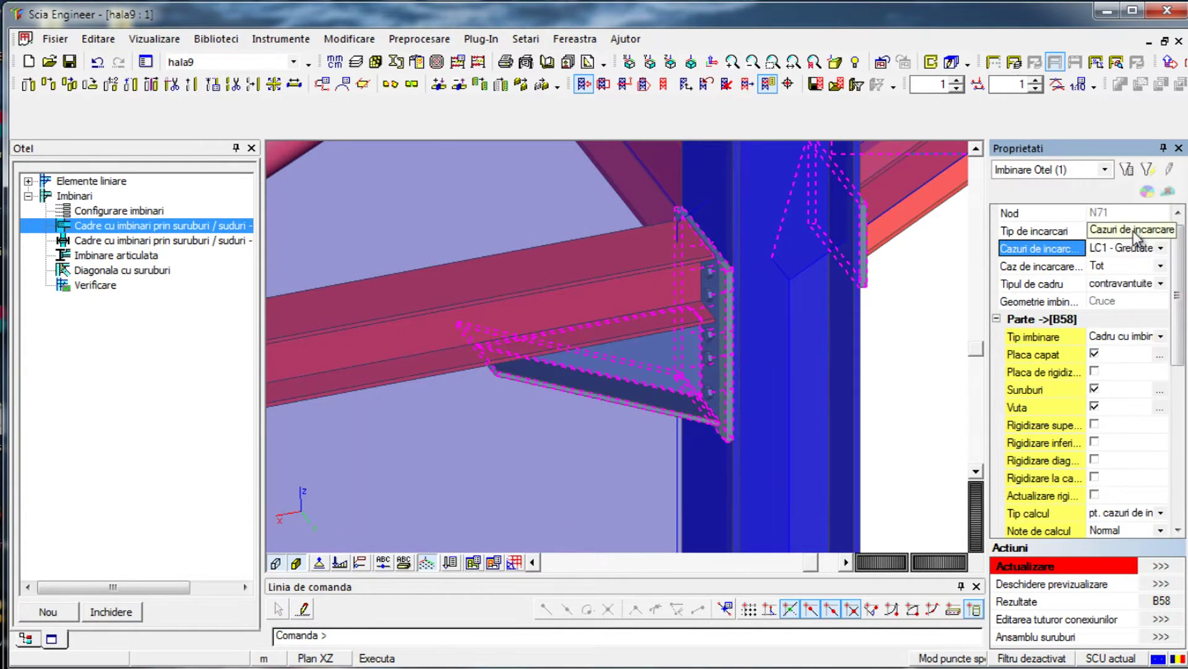
{"action": "left_click", "coordinate": [1134, 232]}
{"action": "left_click", "coordinate": [1134, 232]}
{"action": "left_click", "coordinate": [1119, 265]}
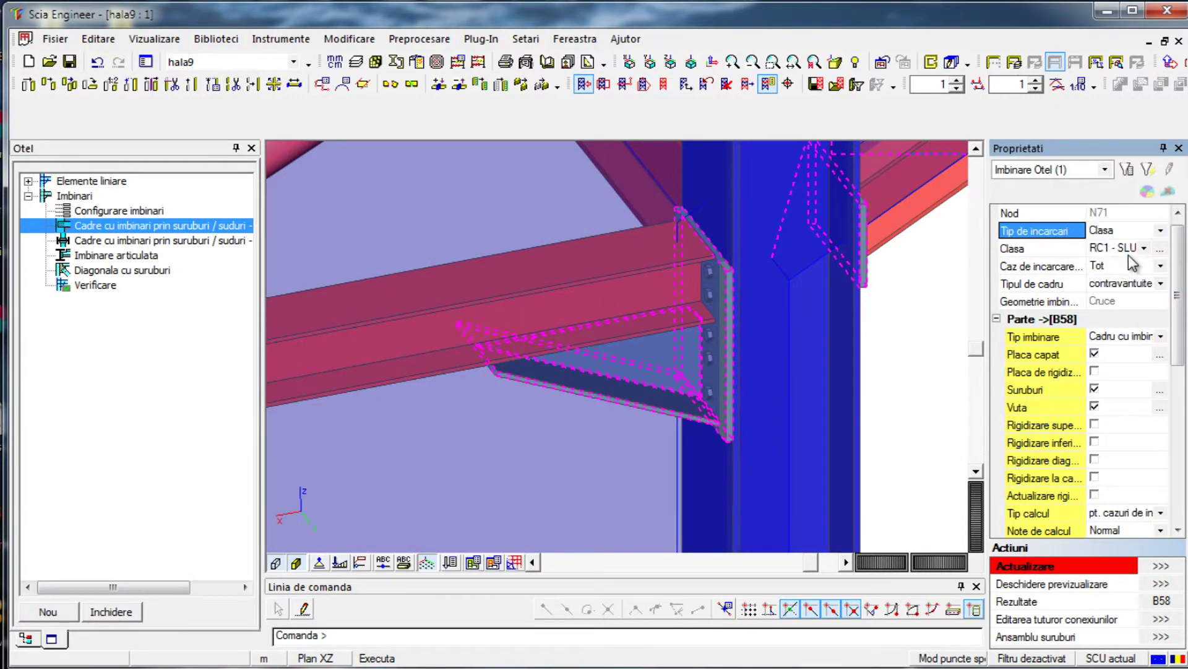
Set the connection's result class to RC2 - SLU and update the connection calculation
{"action": "left_click", "coordinate": [1134, 248]}
{"action": "left_click", "coordinate": [1135, 248]}
{"action": "left_click", "coordinate": [1133, 277]}
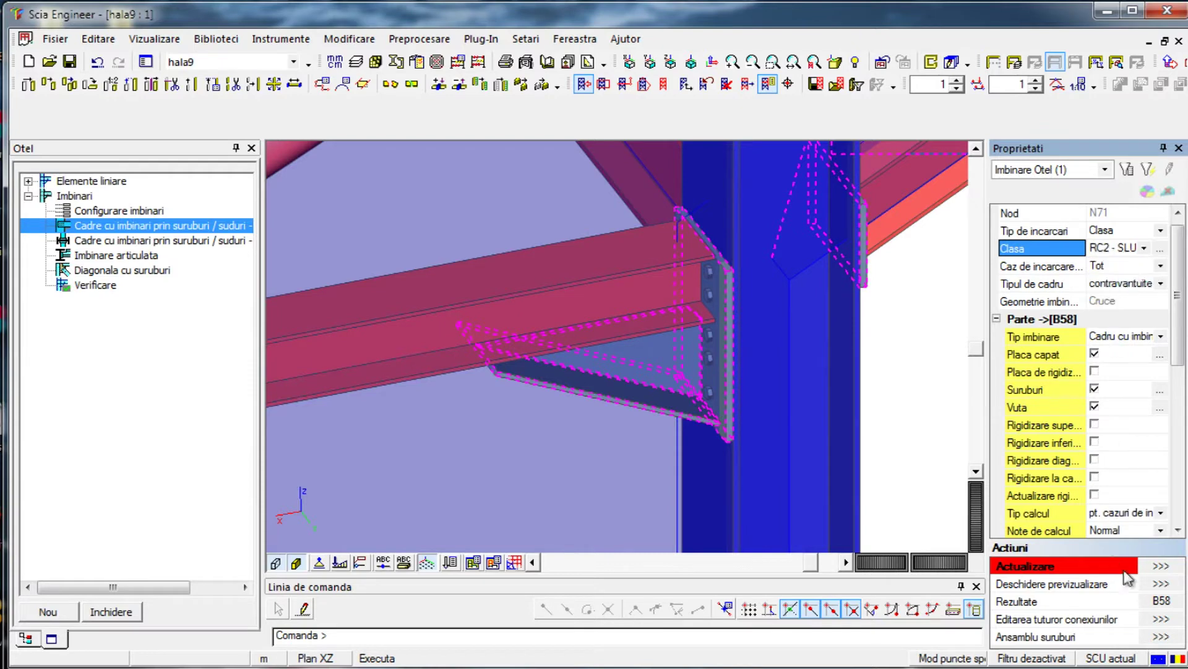
{"action": "left_click", "coordinate": [1159, 567]}
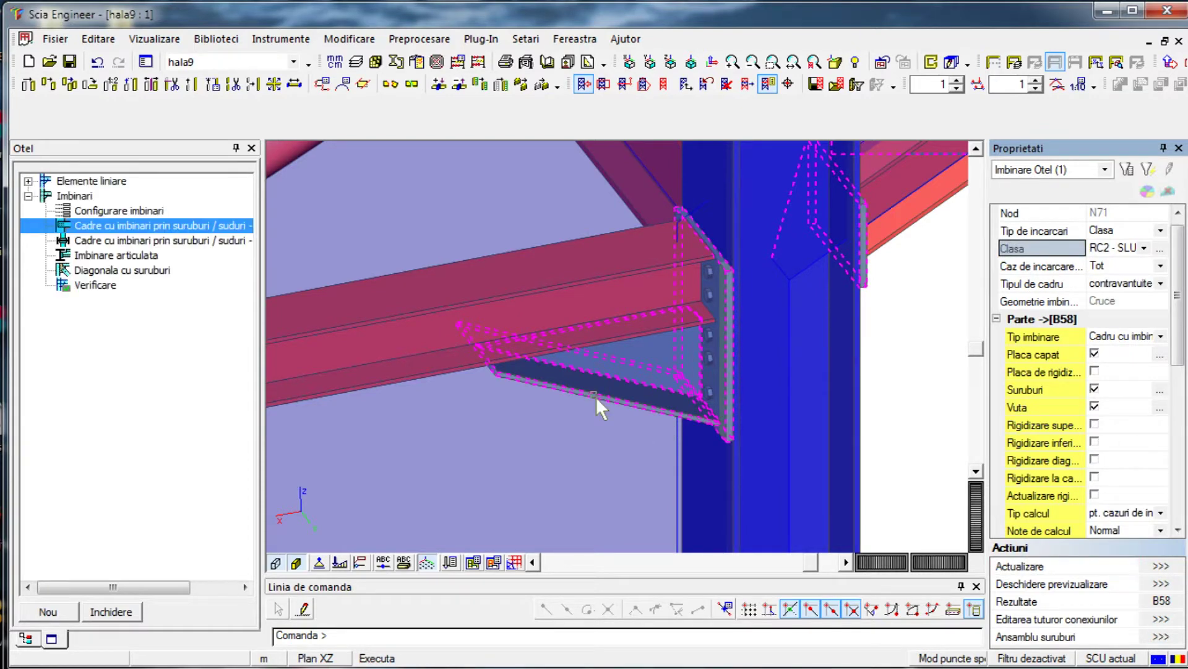
Check the result summary for the B58 side and open the connection's calculation report preview
{"action": "left_click", "coordinate": [1173, 602]}
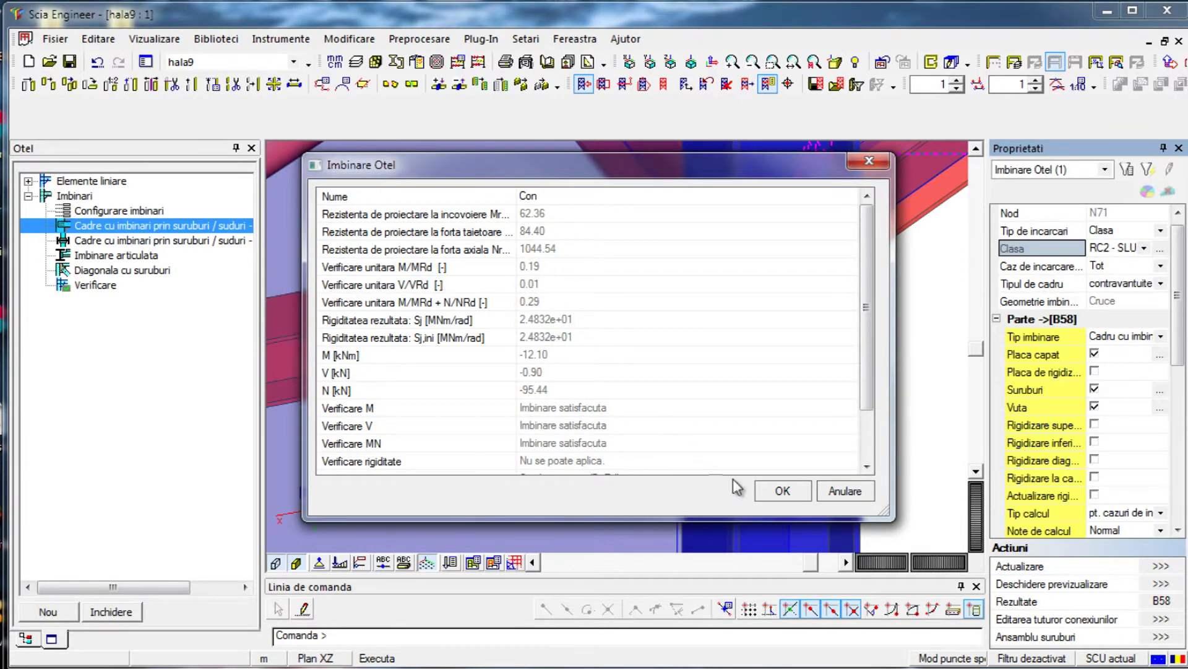
{"action": "left_click", "coordinate": [783, 490]}
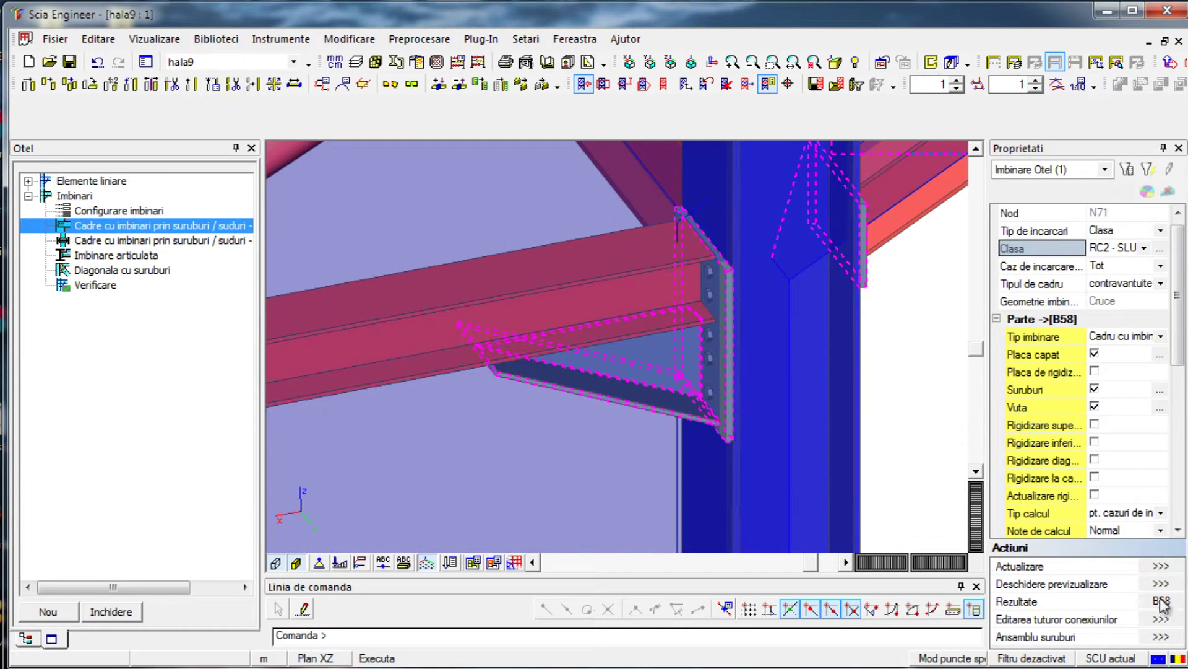
{"action": "left_click", "coordinate": [1161, 584]}
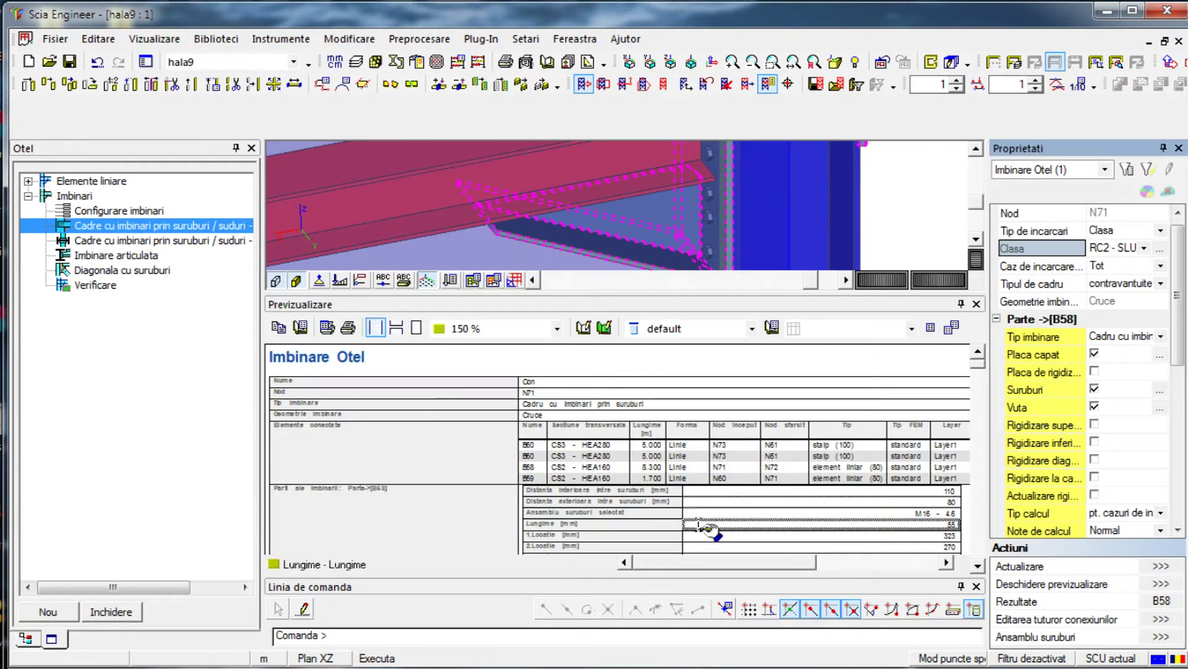
Examine the connection report at 200 % zoom, from bolt data to resistances and stiffness diagrams, and recheck the B58 result summary
{"action": "left_click", "coordinate": [766, 440]}
{"action": "scroll", "coordinate": [766, 440], "scroll_direction": "down", "scroll_amount": 3}
{"action": "scroll", "coordinate": [765, 439], "scroll_direction": "down", "scroll_amount": 1}
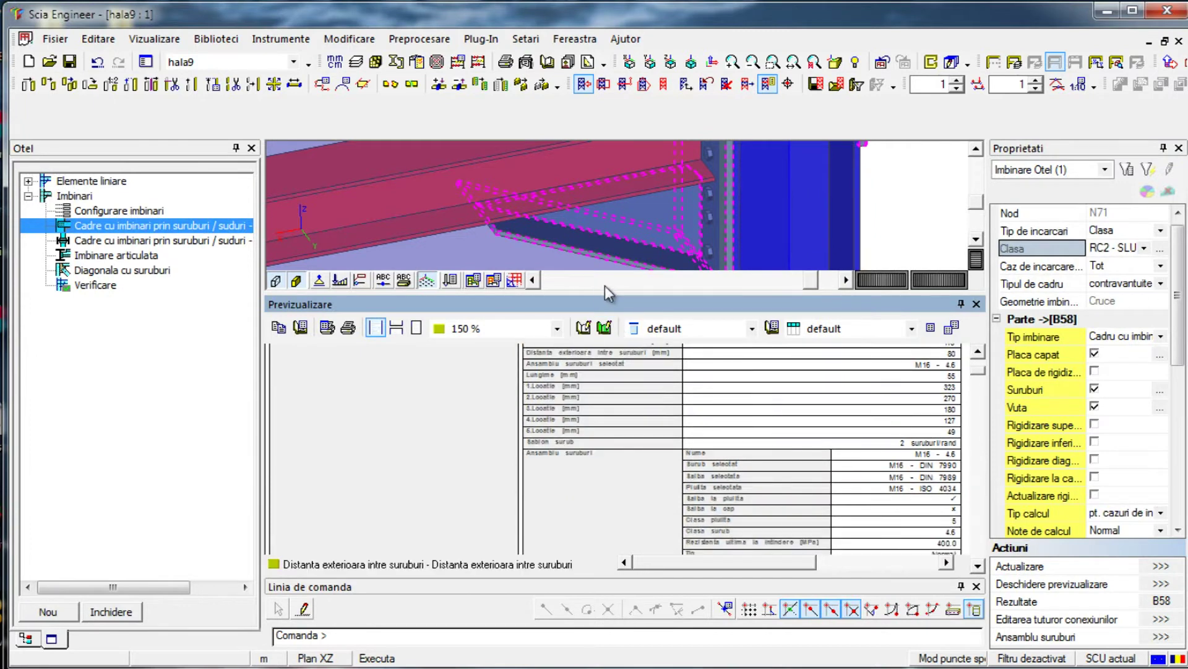
{"action": "left_click_drag", "start_coordinate": [610, 292], "coordinate": [610, 211]}
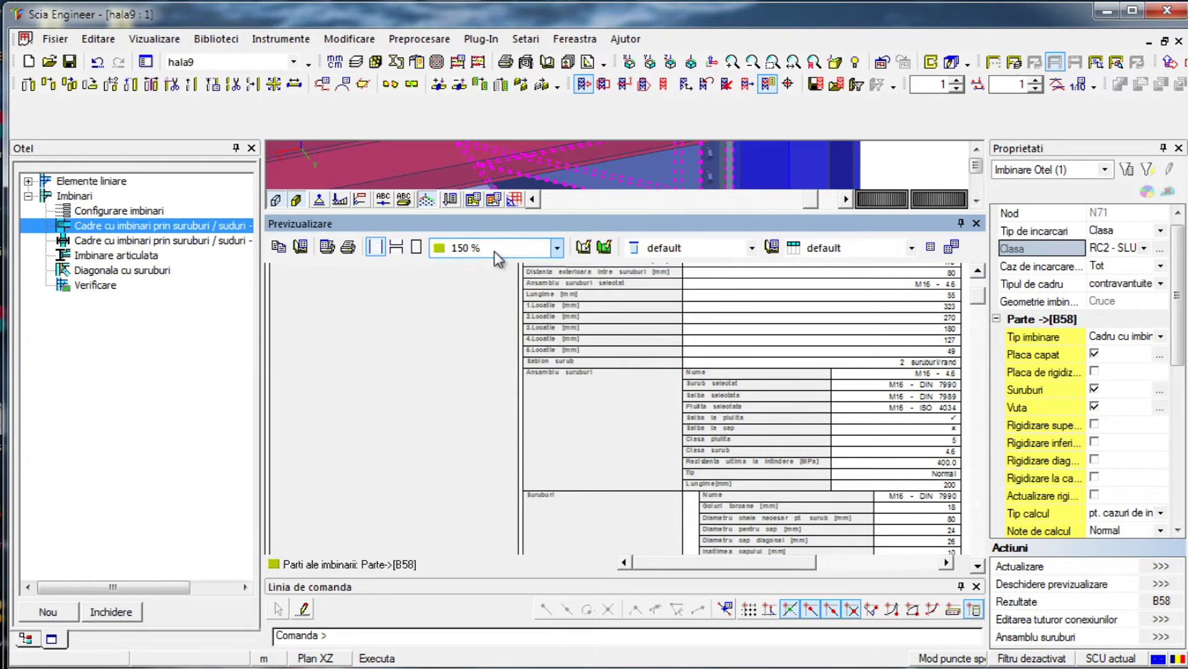
{"action": "left_click", "coordinate": [532, 248]}
{"action": "left_click", "coordinate": [489, 341]}
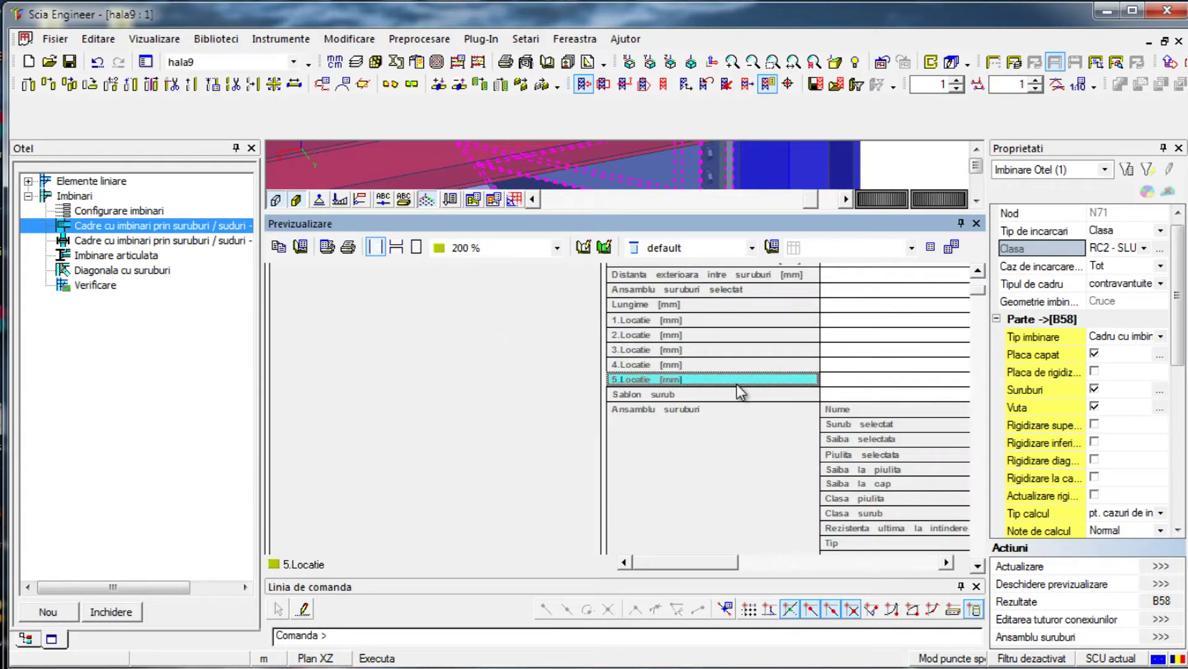
{"action": "scroll", "coordinate": [734, 396], "scroll_direction": "down", "scroll_amount": 3}
{"action": "scroll", "coordinate": [734, 396], "scroll_direction": "down", "scroll_amount": 10}
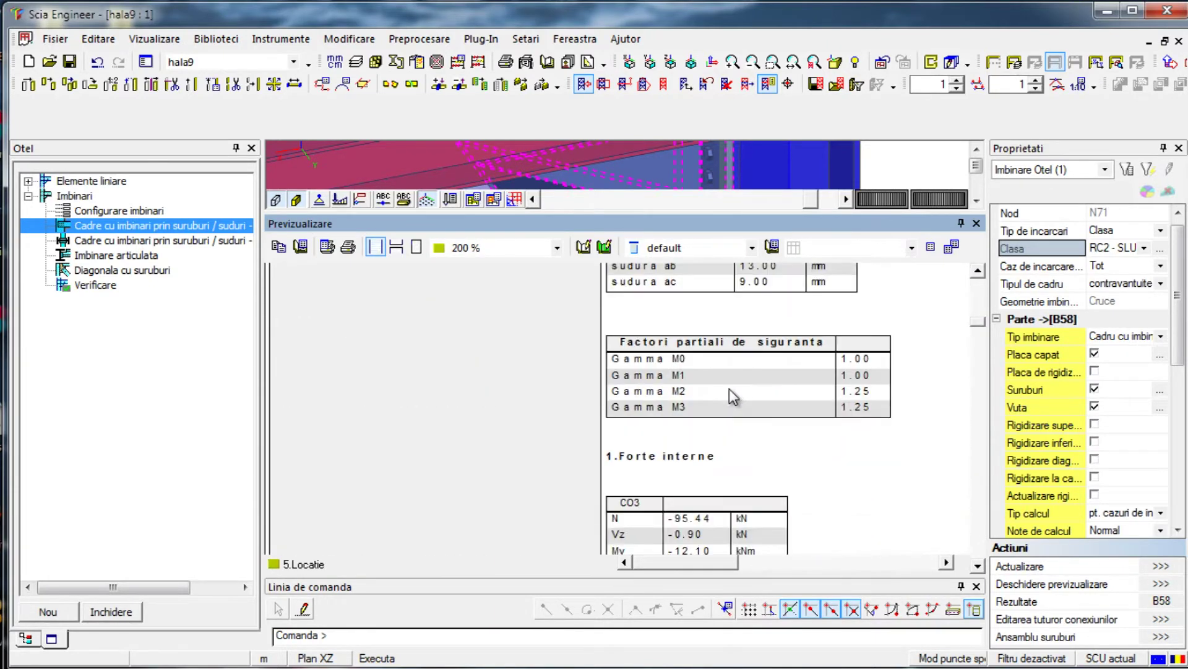
{"action": "scroll", "coordinate": [734, 396], "scroll_direction": "down", "scroll_amount": 10}
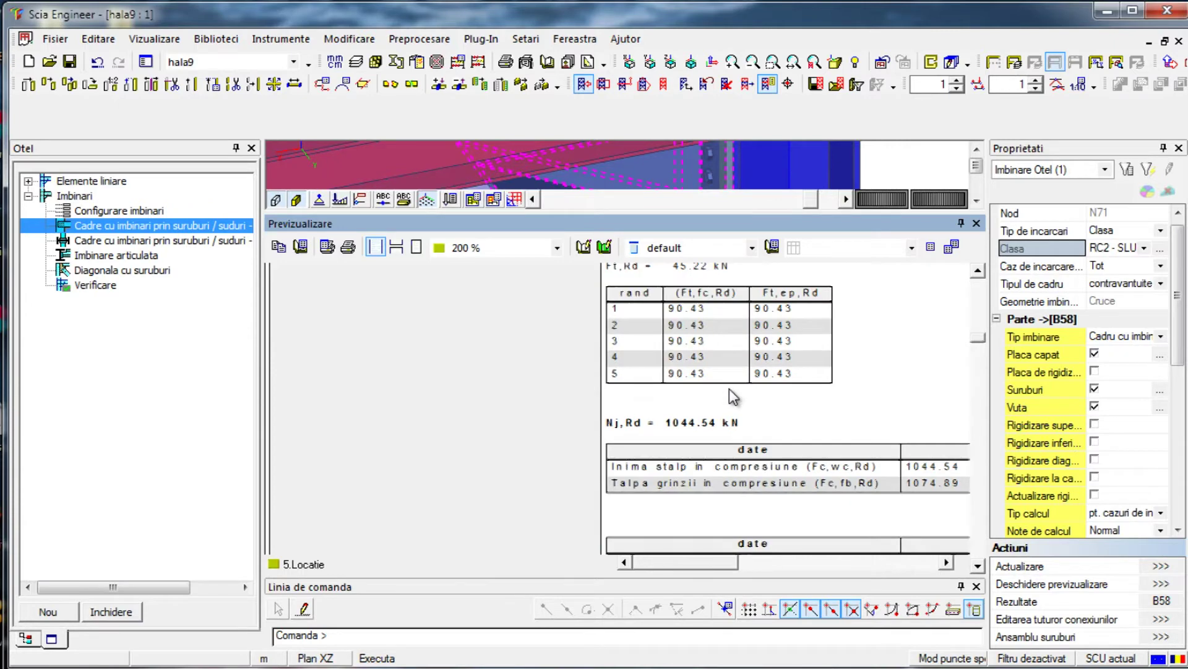
{"action": "scroll", "coordinate": [733, 396], "scroll_direction": "down", "scroll_amount": 10}
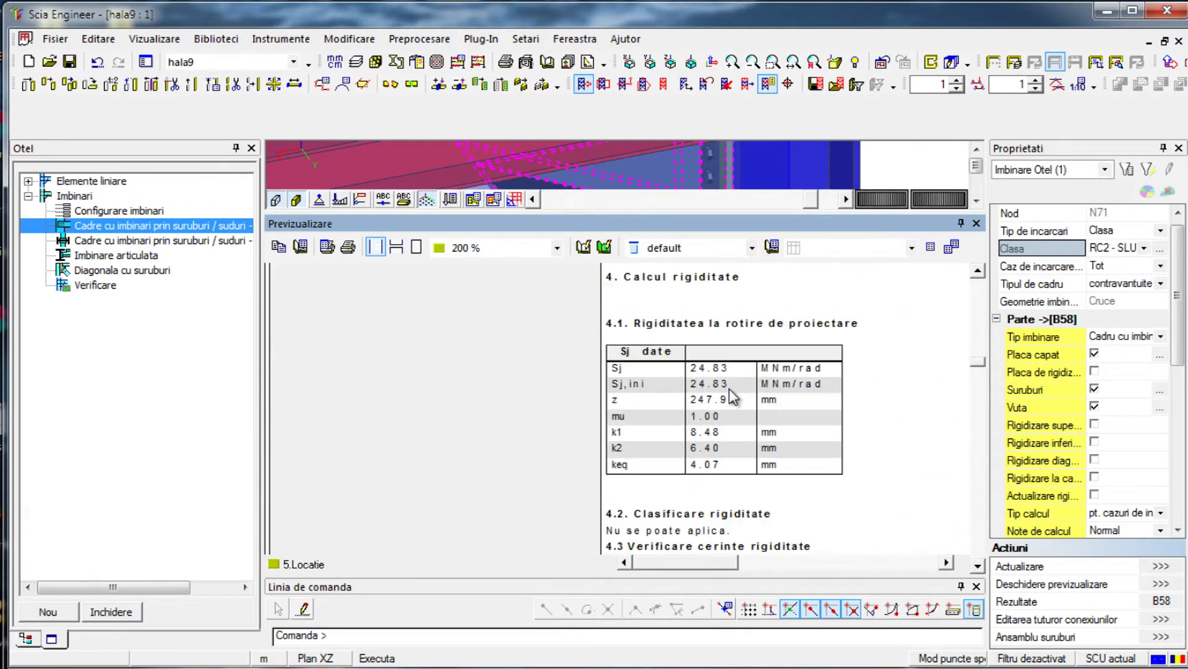
{"action": "scroll", "coordinate": [734, 396], "scroll_direction": "down", "scroll_amount": 10}
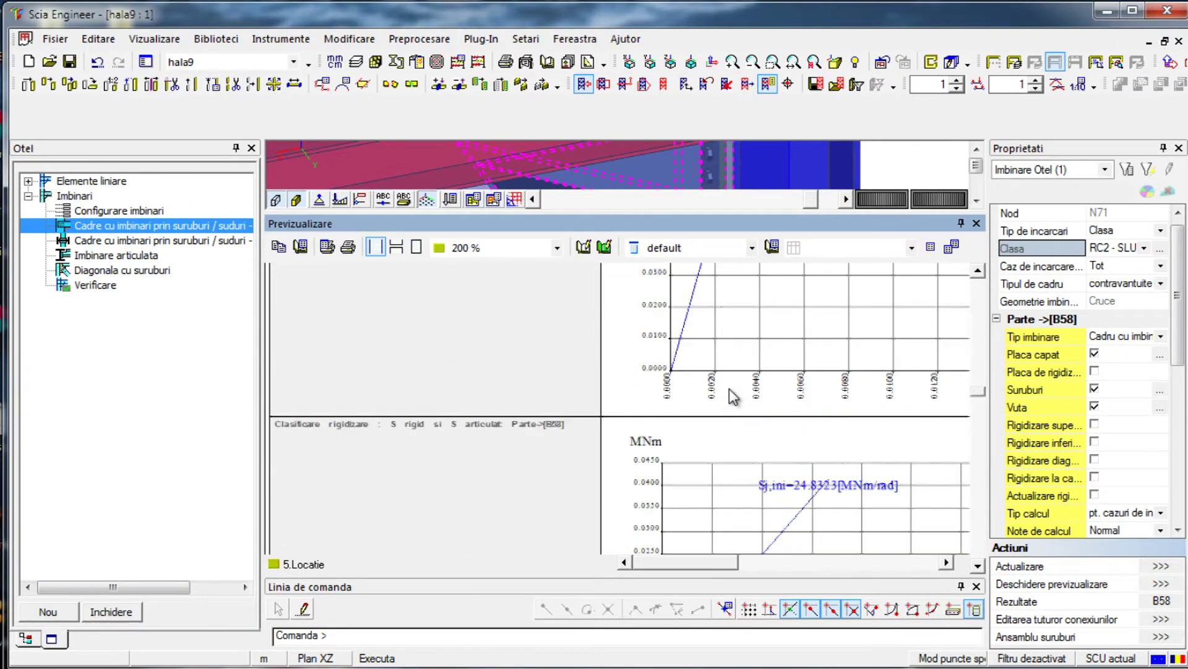
{"action": "scroll", "coordinate": [733, 396], "scroll_direction": "up", "scroll_amount": 1}
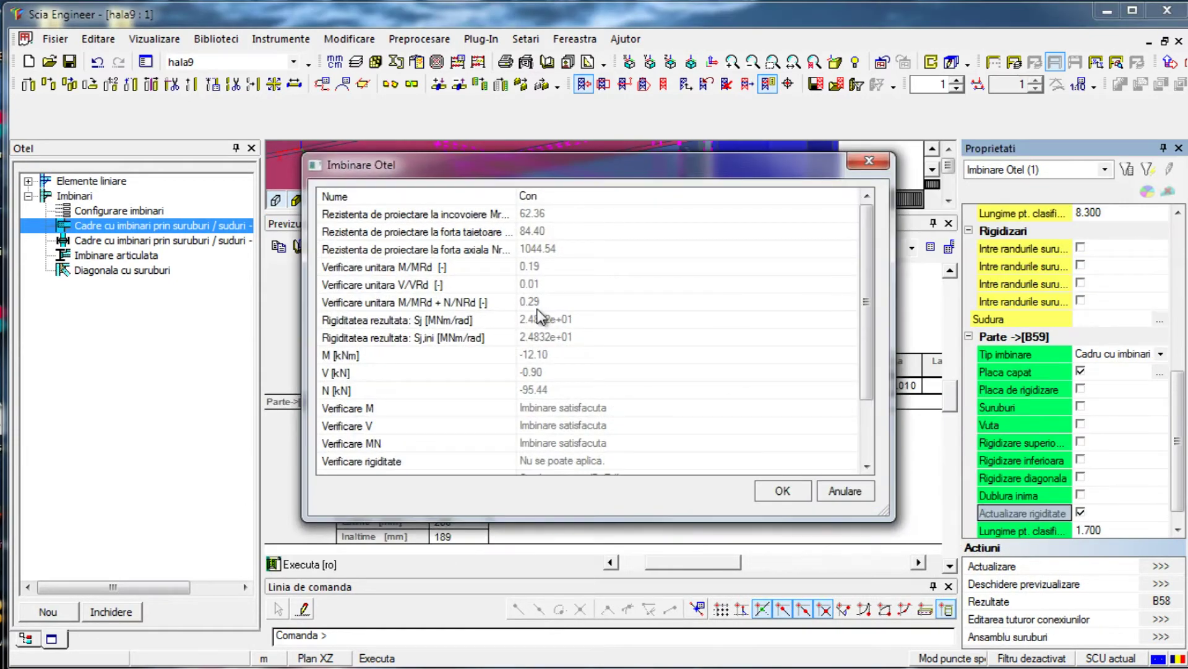
{"action": "left_click", "coordinate": [781, 490]}
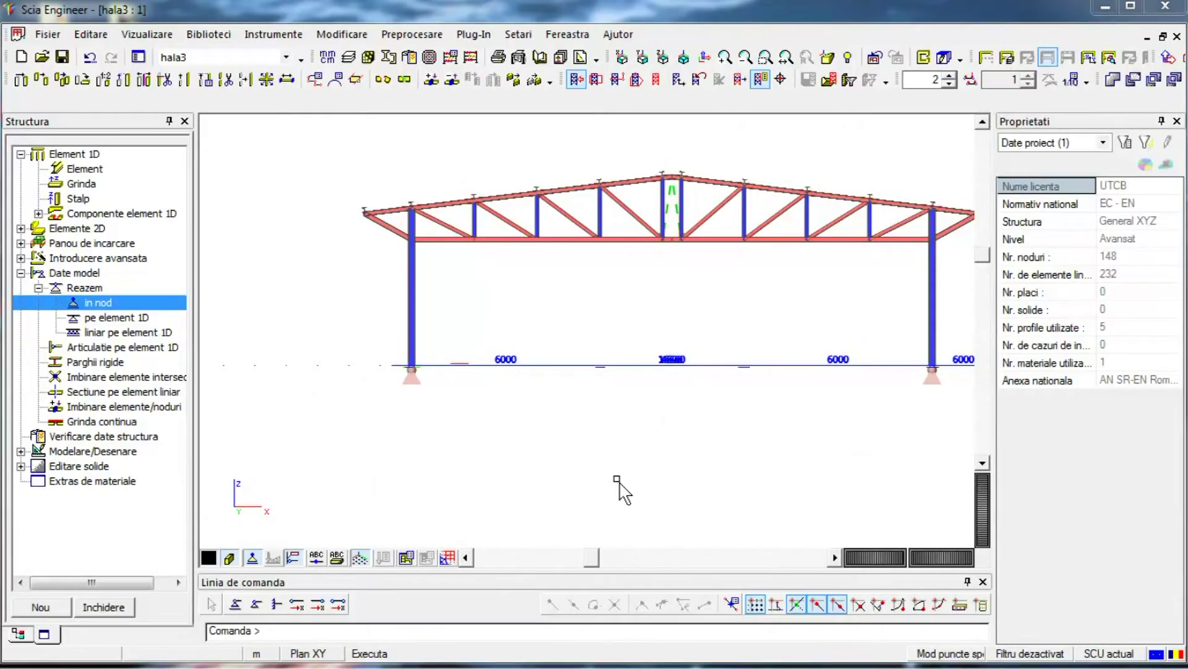
In the hala3 project, define load cases Greutate proprie, Incarcari permanente and Incarcari variabile, with Medie duration for the variable case
{"action": "left_click", "coordinate": [17, 634]}
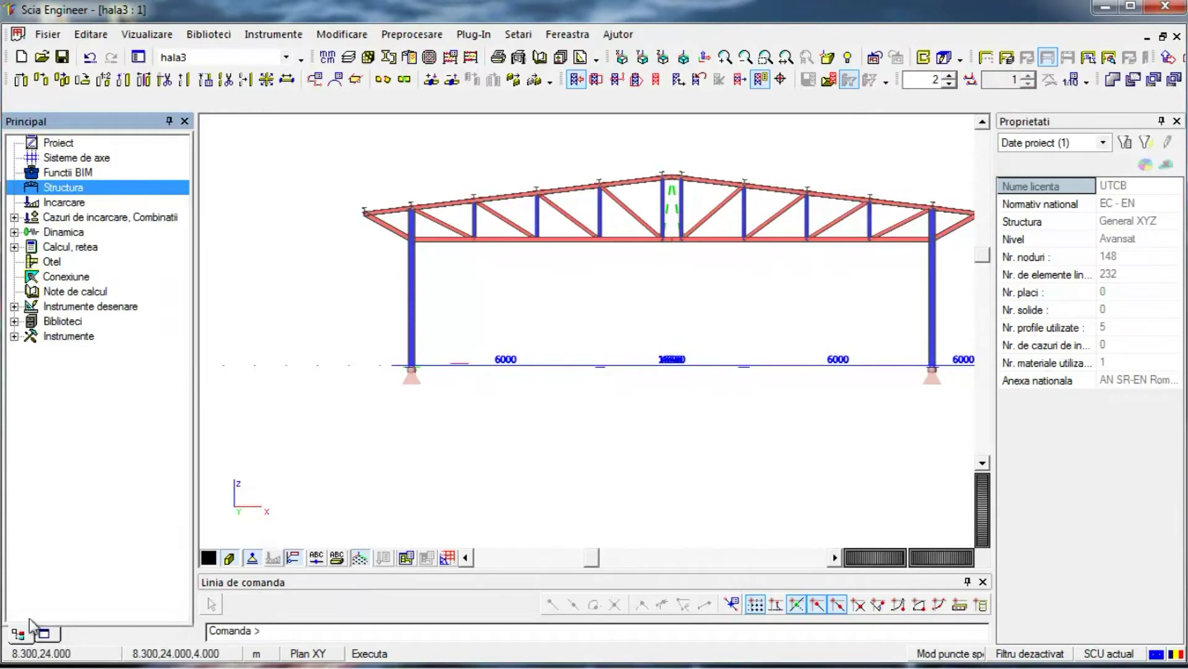
{"action": "left_click", "coordinate": [64, 203]}
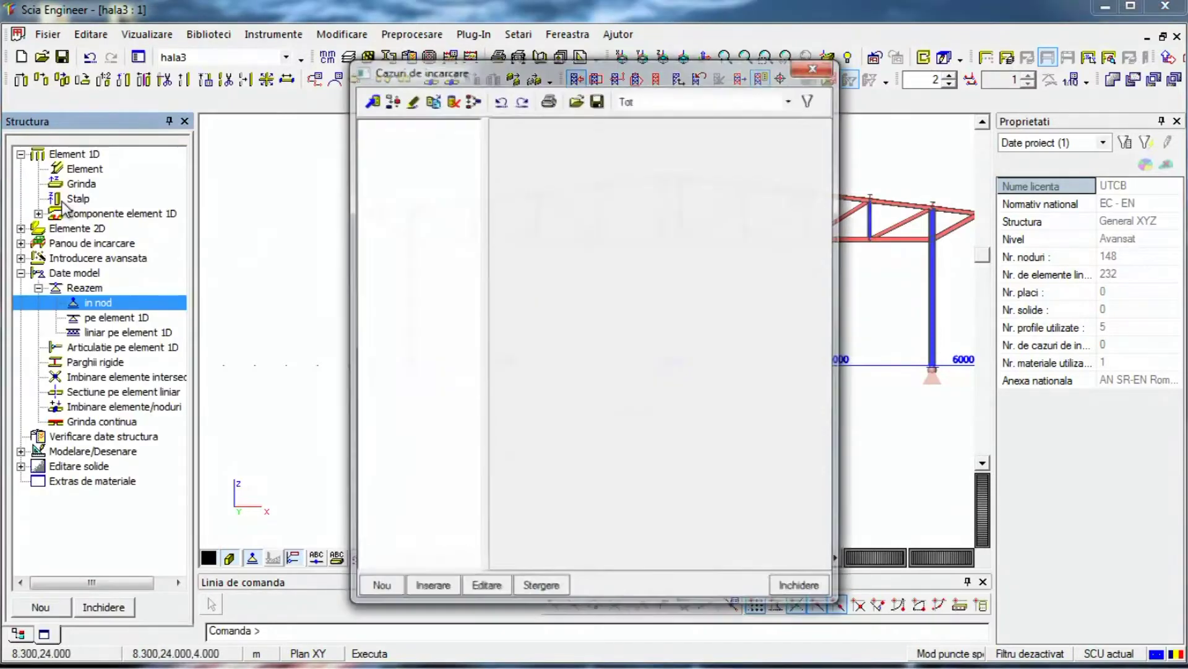
{"action": "left_click", "coordinate": [724, 145]}
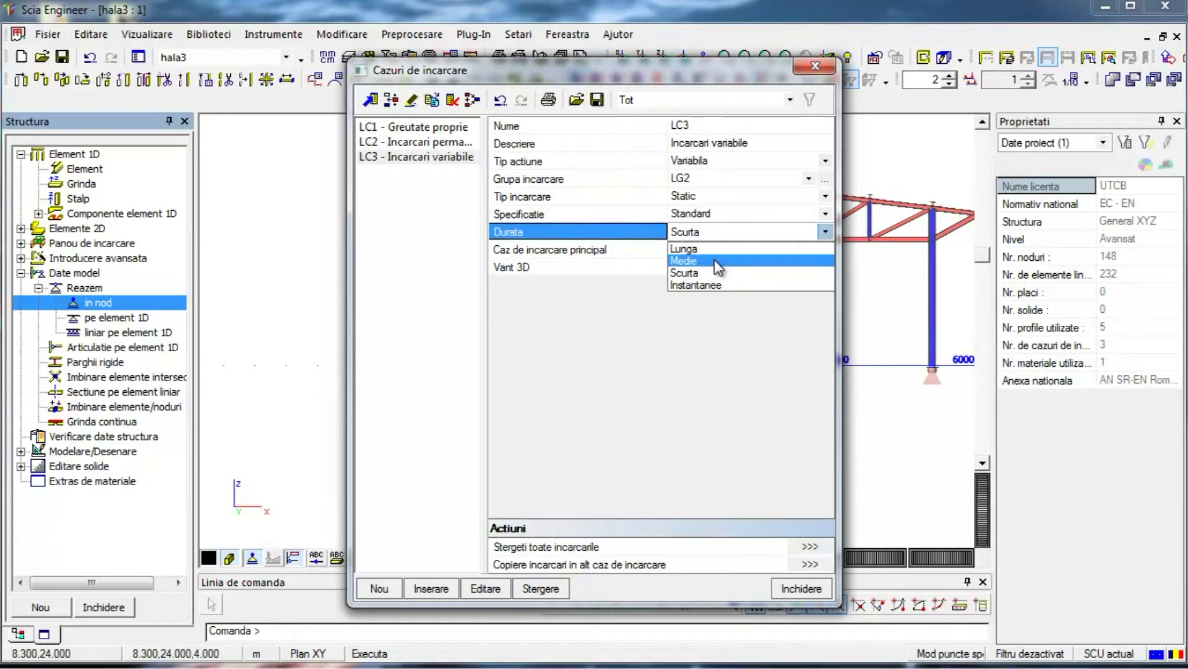
{"action": "left_click", "coordinate": [717, 261]}
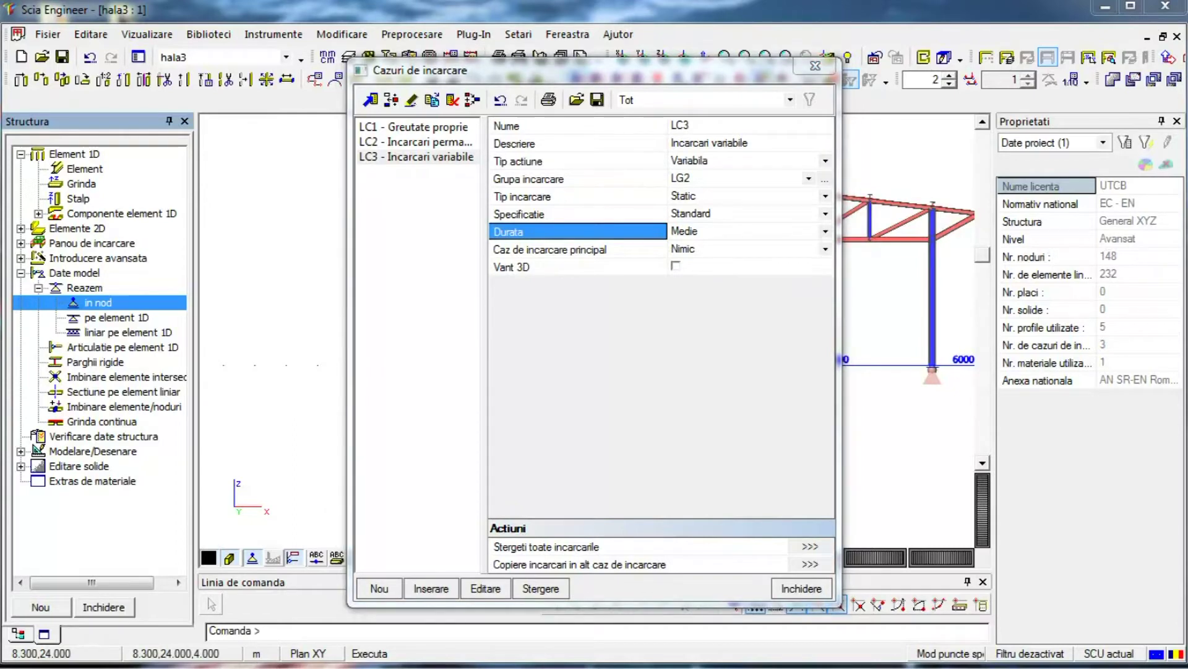
{"action": "left_click", "coordinate": [802, 588]}
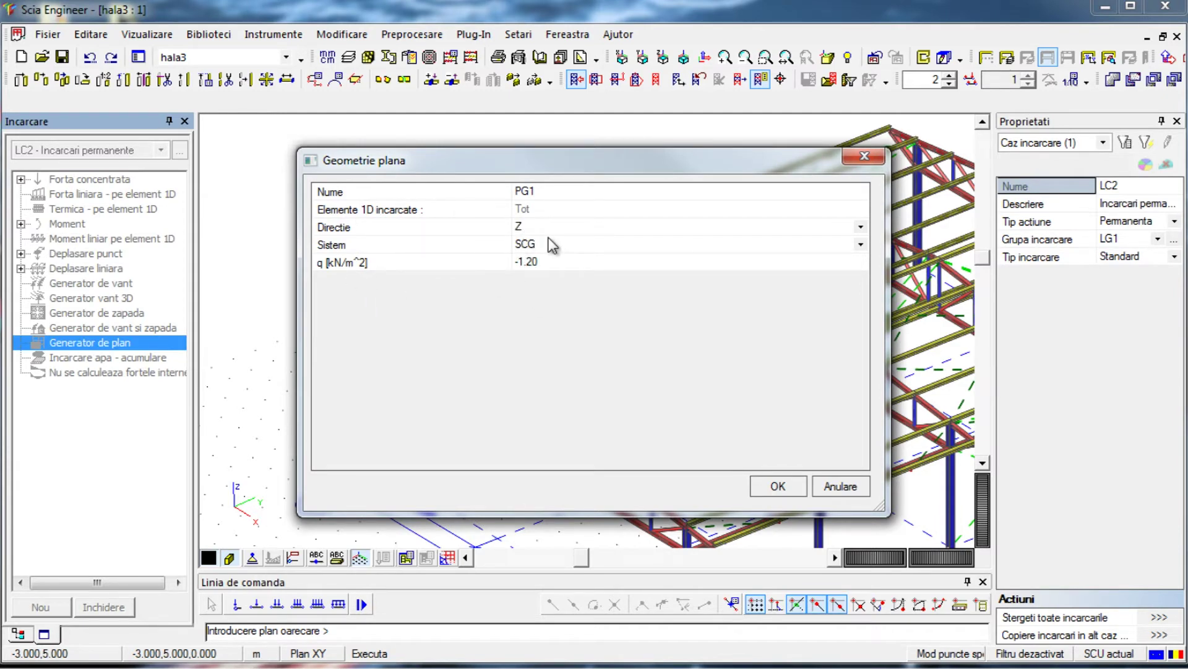
In LC2, generate a plane load of -1.20 kN/m² in global Z over one roof slope by outlining its corners
{"action": "left_click", "coordinate": [778, 486]}
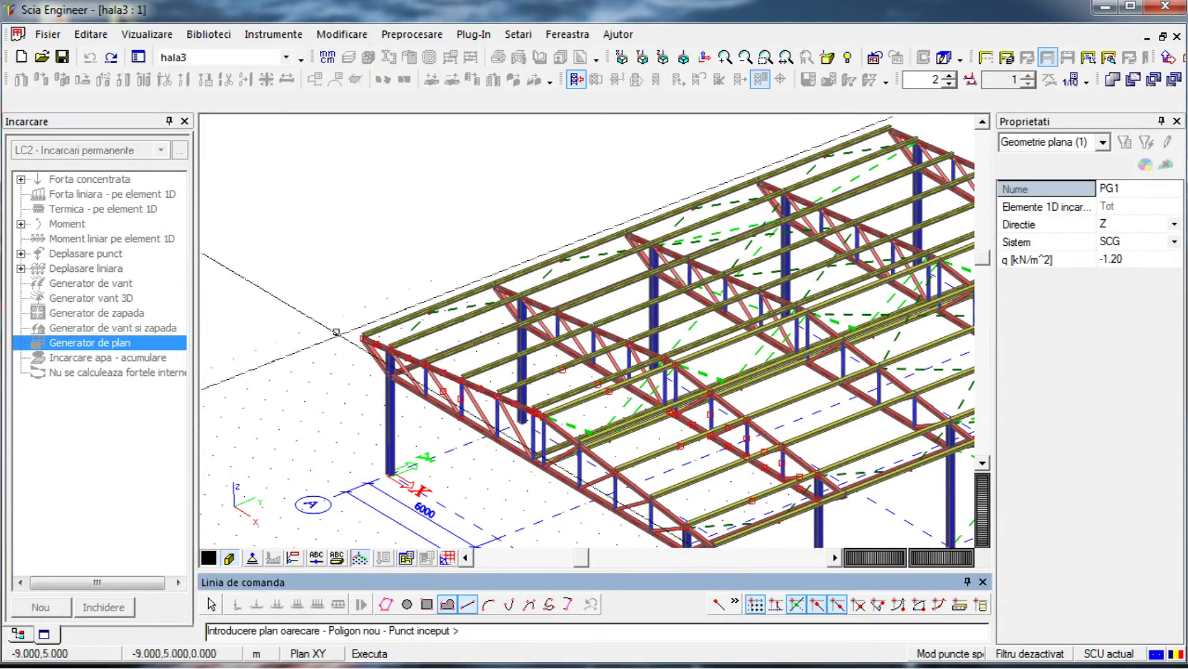
{"action": "scroll", "coordinate": [367, 345], "scroll_direction": "up", "scroll_amount": 2}
{"action": "scroll", "coordinate": [367, 345], "scroll_direction": "up", "scroll_amount": 2}
{"action": "left_click", "coordinate": [371, 340]}
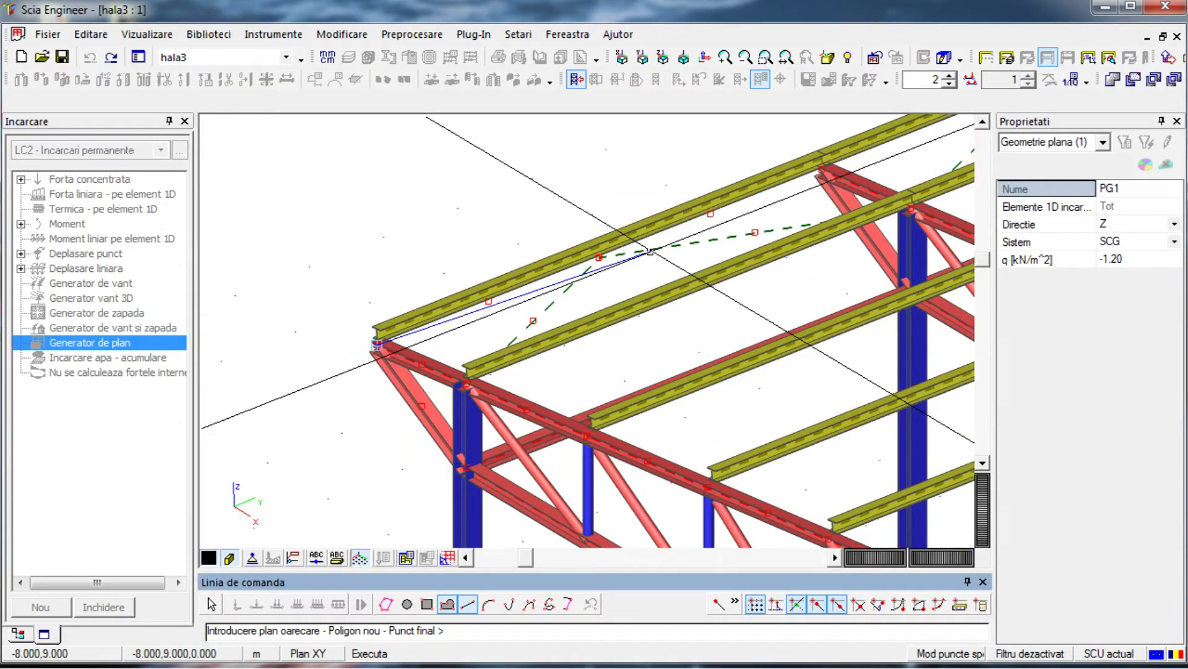
{"action": "scroll", "coordinate": [740, 238], "scroll_direction": "up", "scroll_amount": 1}
{"action": "scroll", "coordinate": [739, 238], "scroll_direction": "down", "scroll_amount": 3}
{"action": "left_click", "coordinate": [966, 136]}
{"action": "scroll", "coordinate": [440, 271], "scroll_direction": "up", "scroll_amount": 4}
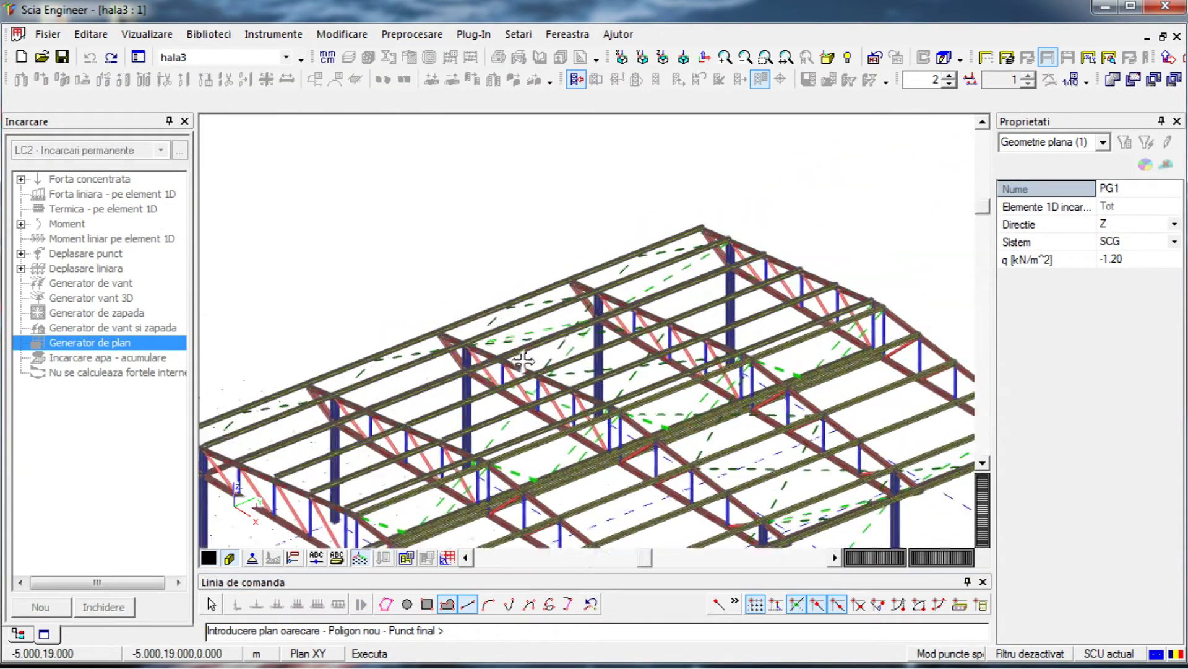
{"action": "key", "text": "Escape"}
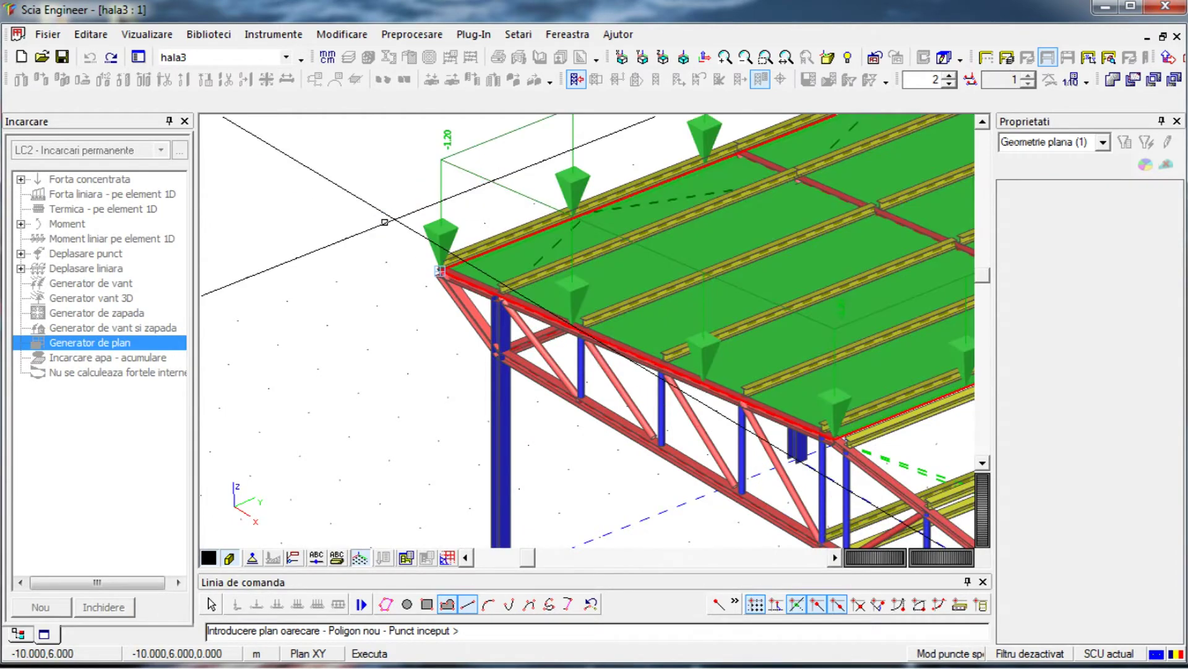
{"action": "scroll", "coordinate": [391, 335], "scroll_direction": "down", "scroll_amount": 3}
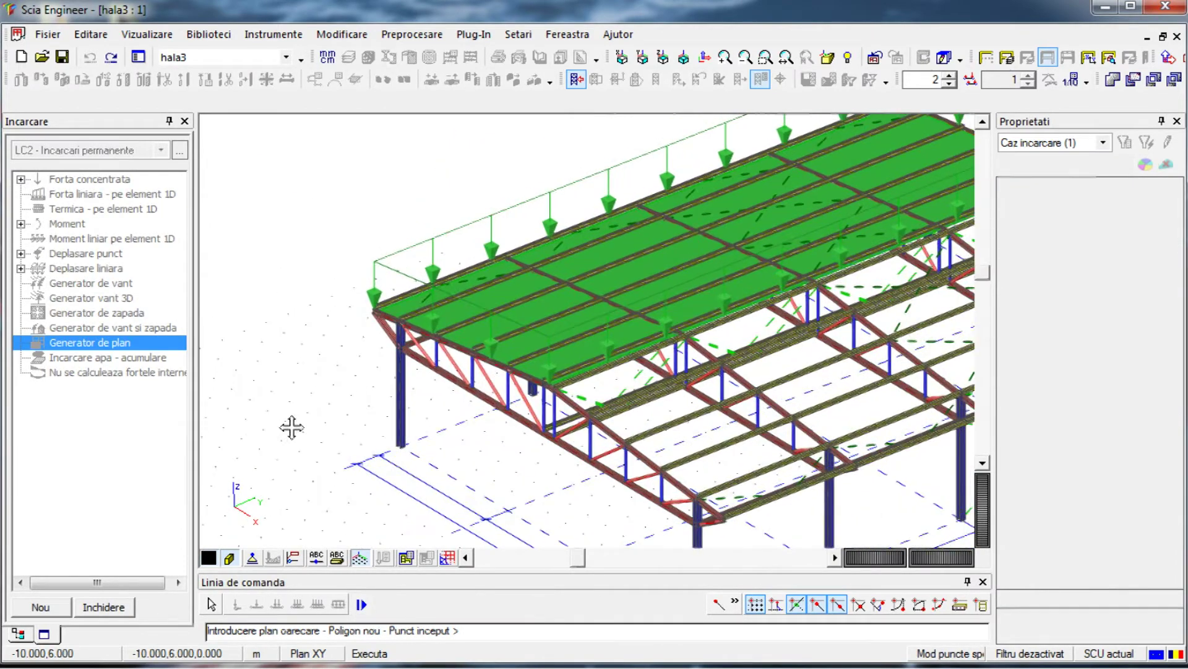
{"action": "scroll", "coordinate": [292, 424], "scroll_direction": "up", "scroll_amount": 3}
{"action": "key", "text": "Escape"}
Set the loaded 1D elements of plane load PG1 to Avansat and select the purlins of that roof slope
{"action": "left_click", "coordinate": [1119, 207]}
{"action": "left_click", "coordinate": [1120, 234]}
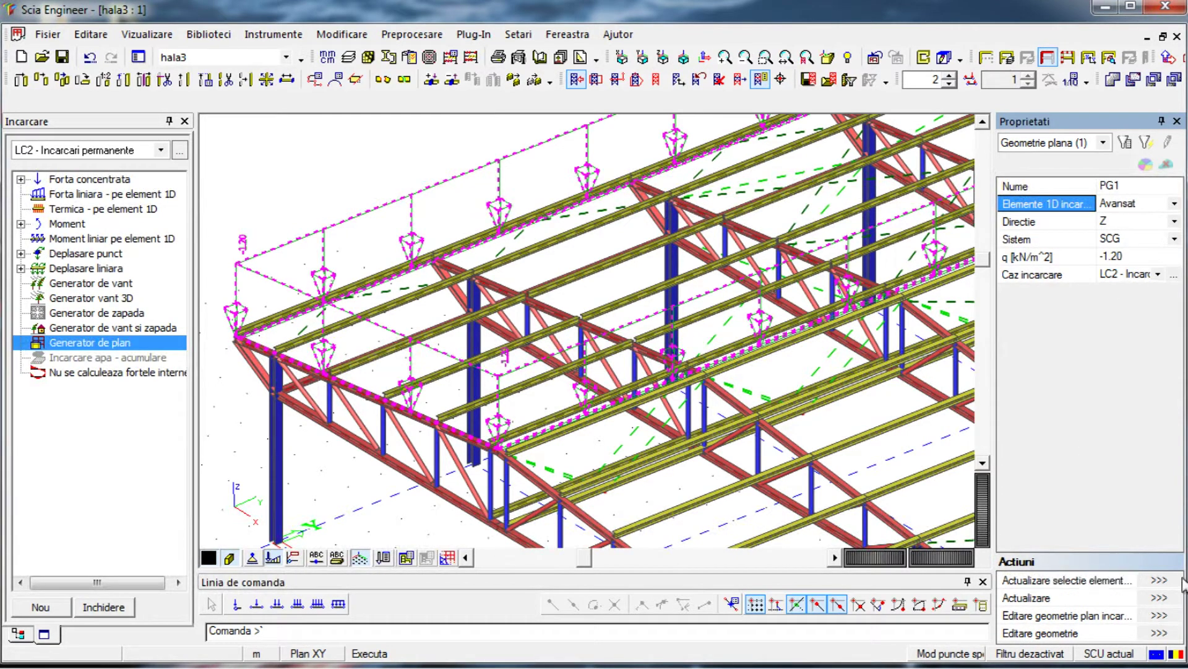
{"action": "left_click", "coordinate": [1159, 580]}
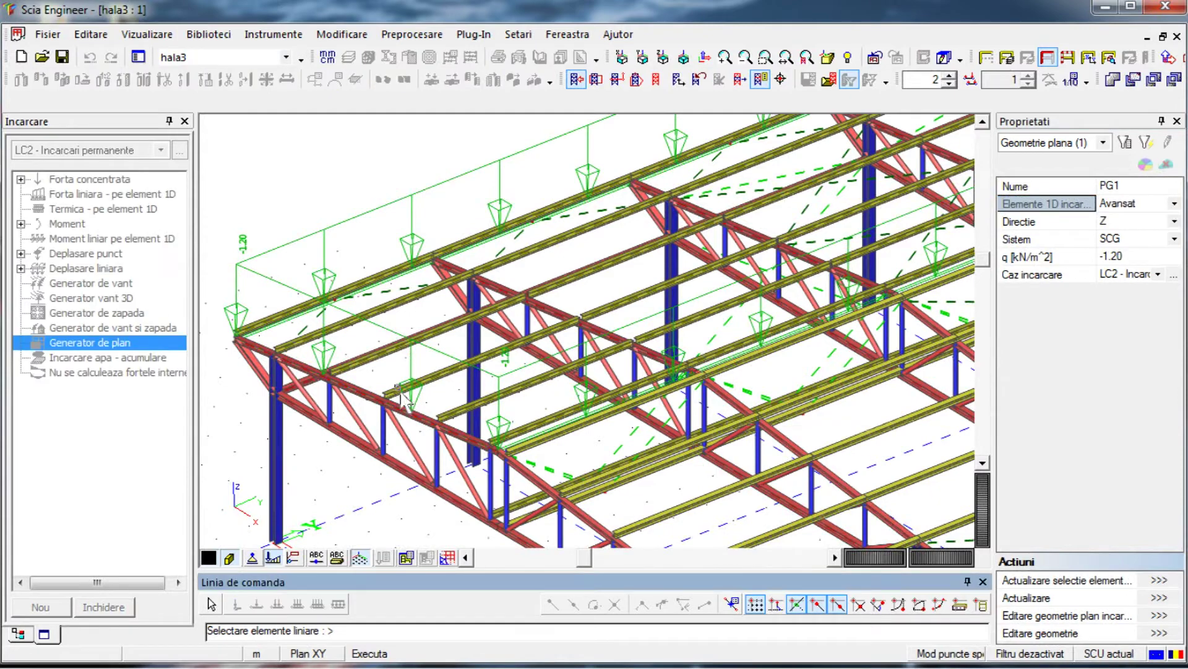
{"action": "left_click", "coordinate": [346, 289]}
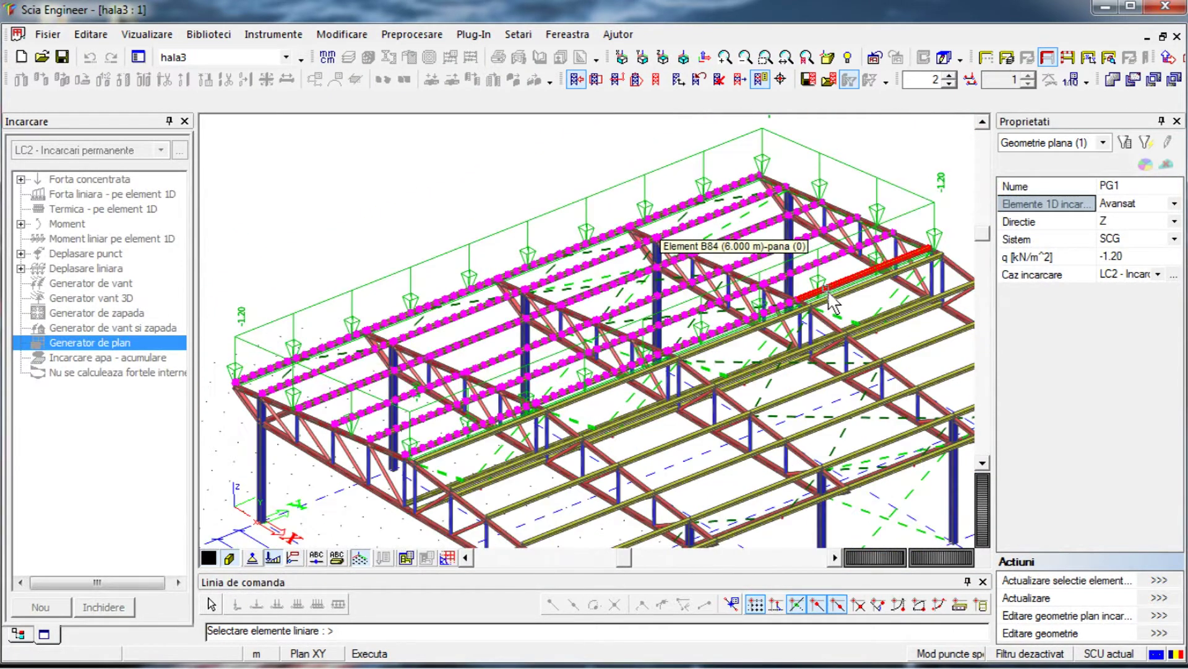
{"action": "right_click", "coordinate": [374, 182]}
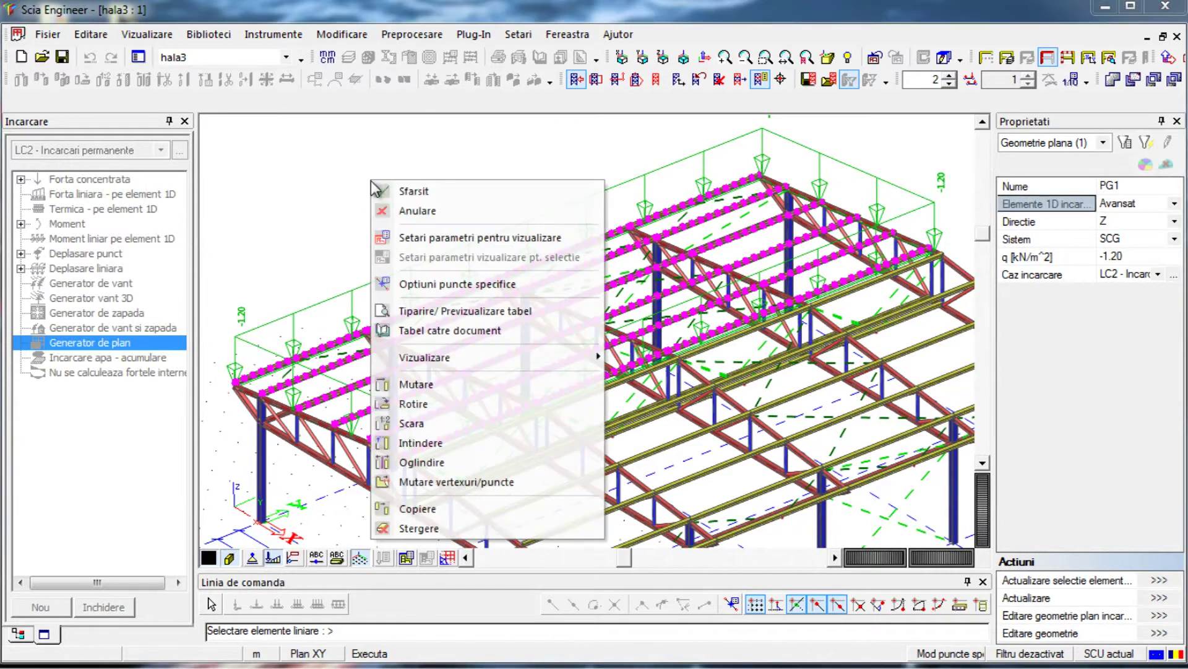
{"action": "left_click", "coordinate": [410, 192]}
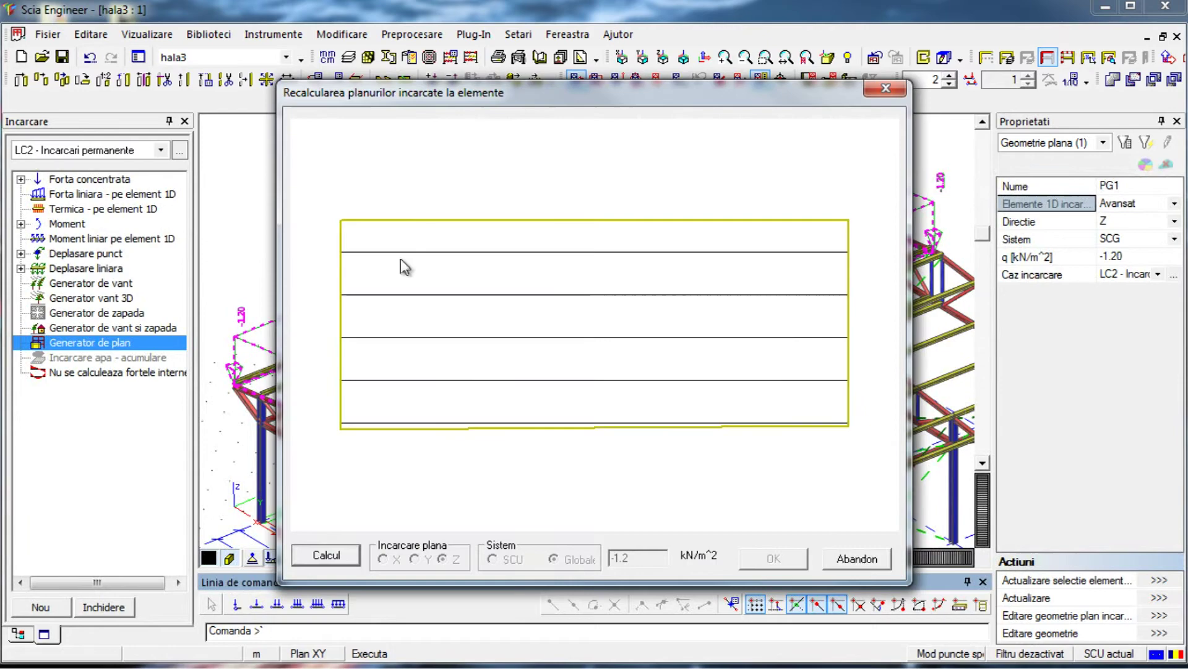
Calculate and accept the distribution of plane loads PG1 and PG2 onto the 1D roof elements
{"action": "left_click", "coordinate": [333, 554]}
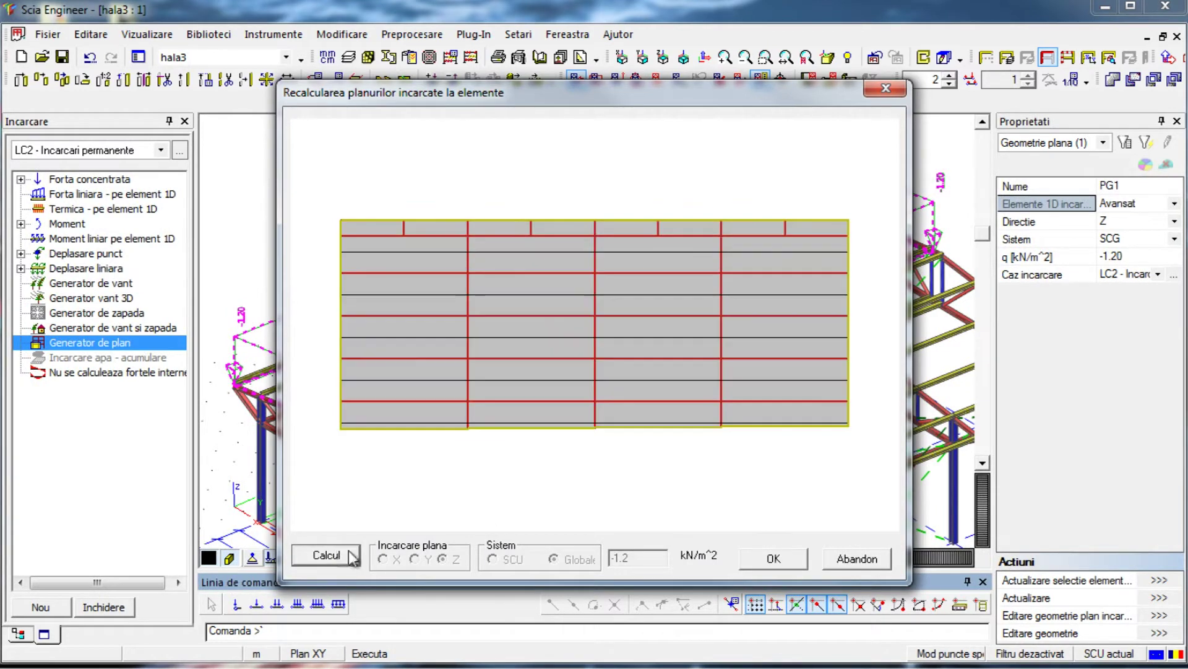
{"action": "left_click", "coordinate": [774, 558]}
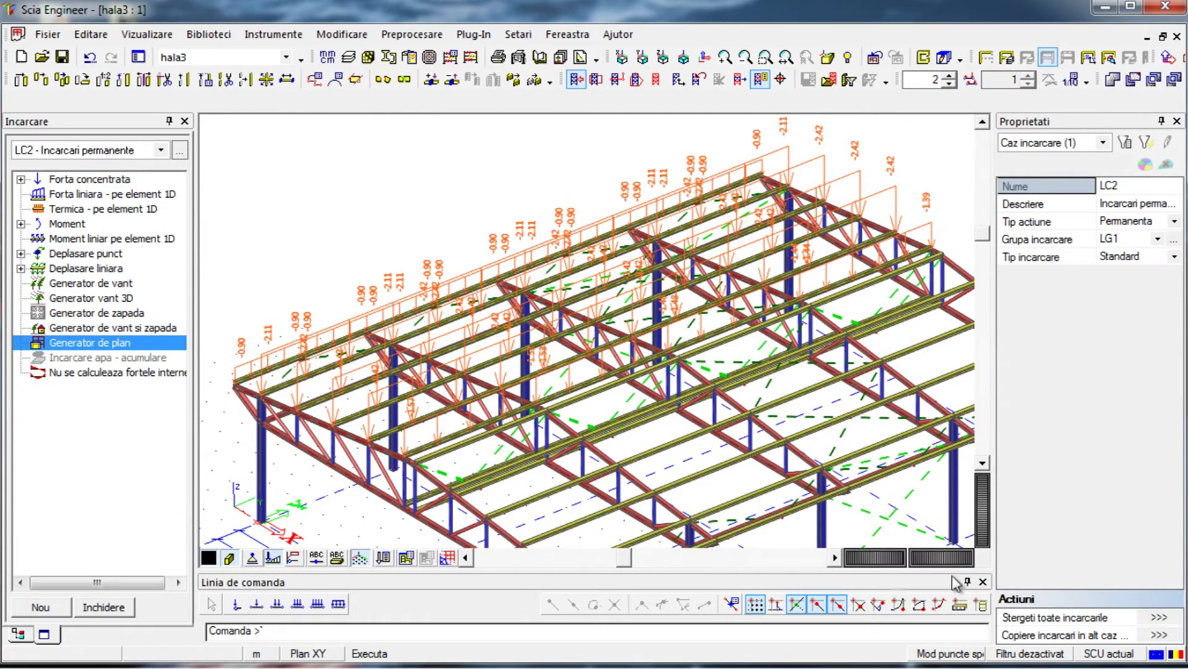
{"action": "right_click", "coordinate": [867, 376]}
{"action": "left_click", "coordinate": [901, 393]}
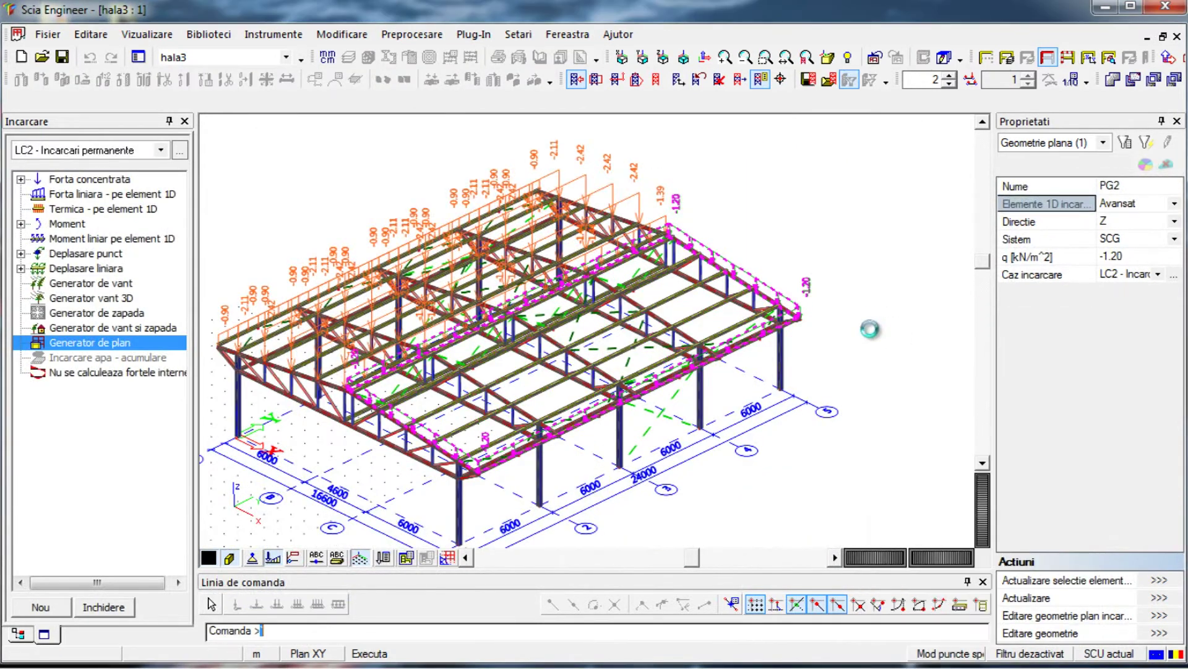
{"action": "left_click", "coordinate": [1156, 598]}
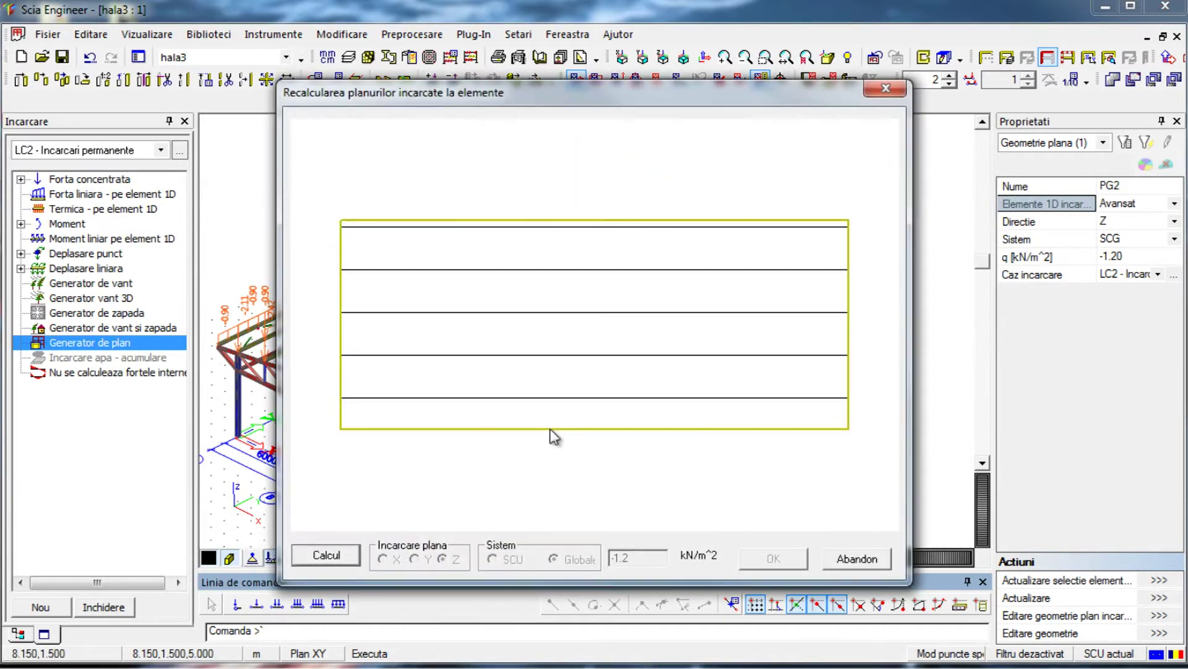
{"action": "left_click", "coordinate": [334, 560]}
{"action": "left_click", "coordinate": [754, 548]}
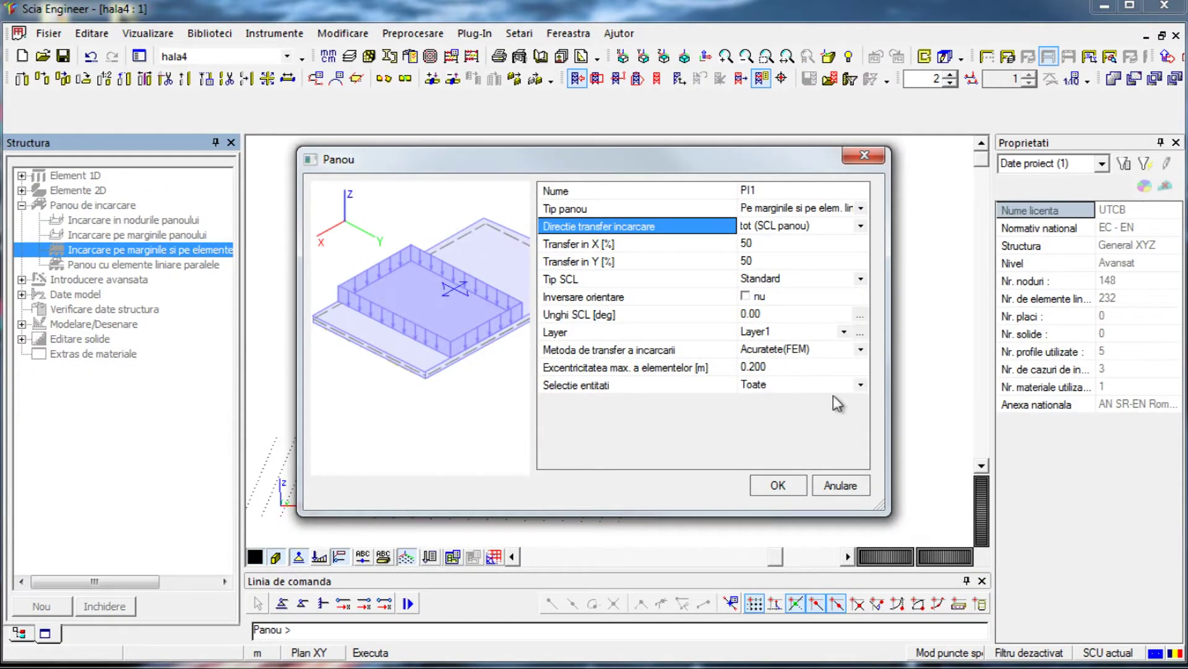
In hala4, start edge-and-beam load panel PI1 with Acuratete(FEM) transfer, outlining the gable from the eave node down the column and across to the base at axis D
{"action": "left_click", "coordinate": [778, 485]}
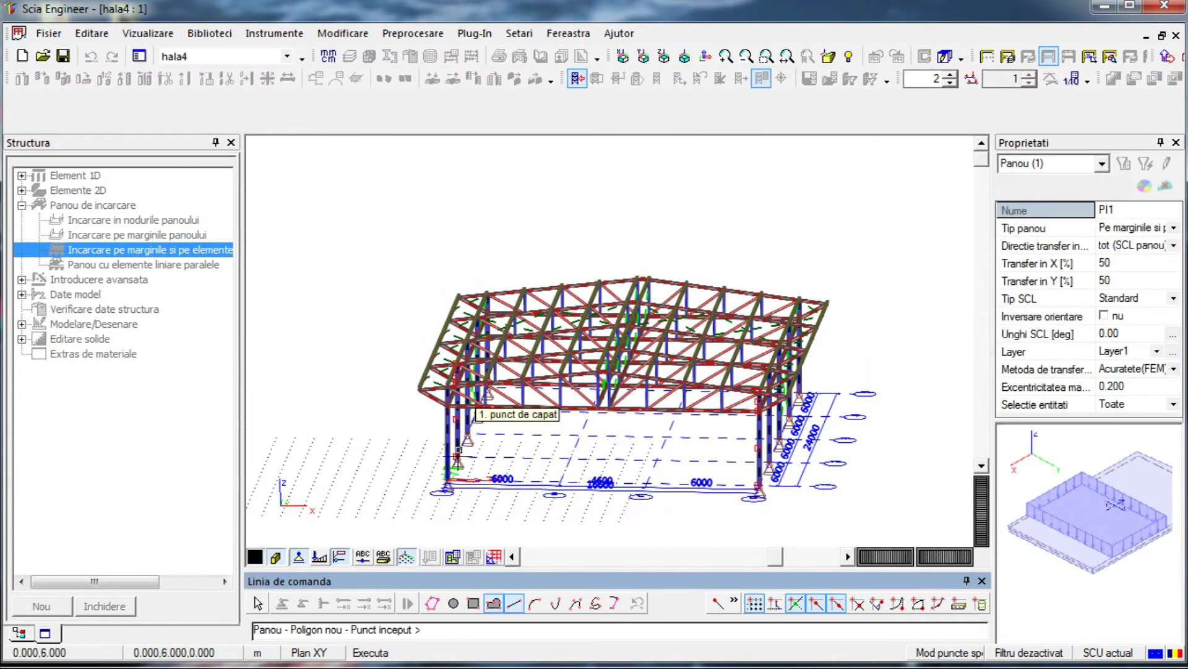
{"action": "scroll", "coordinate": [440, 341], "scroll_direction": "up", "scroll_amount": 4}
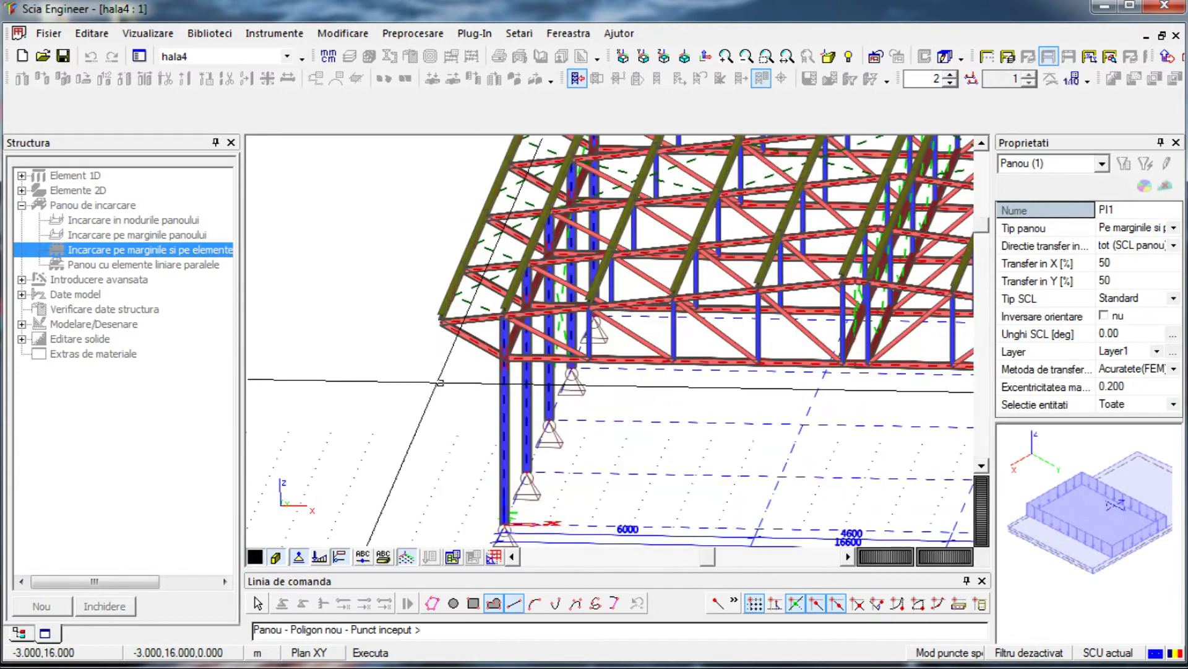
{"action": "left_click", "coordinate": [441, 321]}
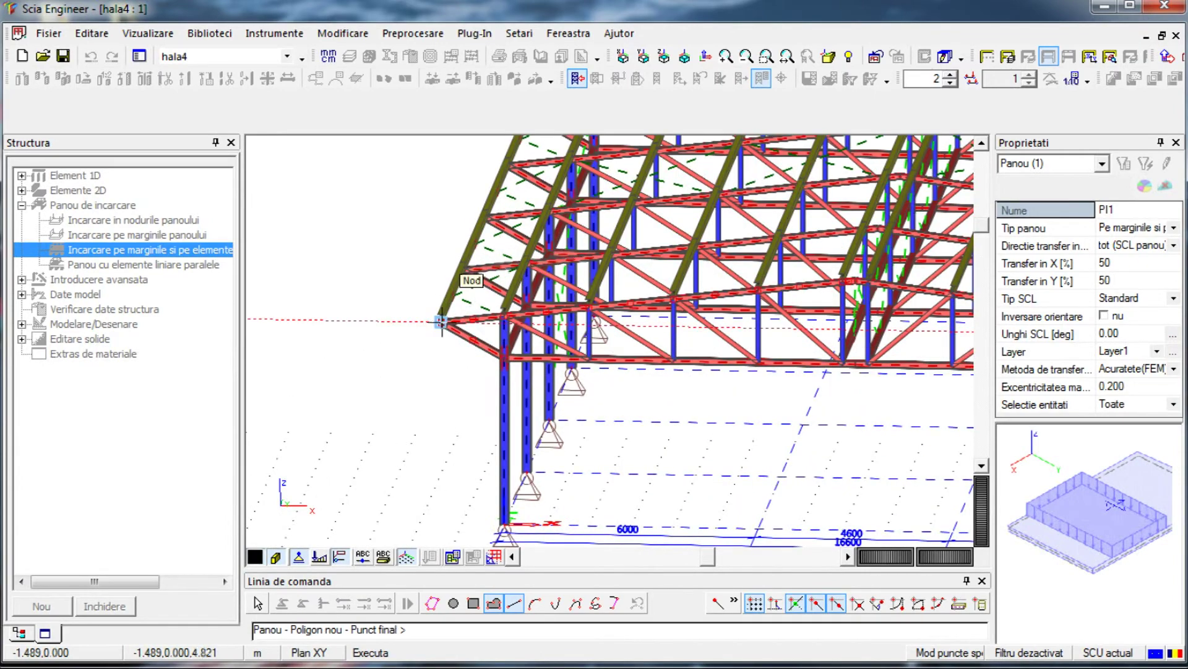
{"action": "left_click", "coordinate": [502, 357]}
{"action": "left_click", "coordinate": [505, 516]}
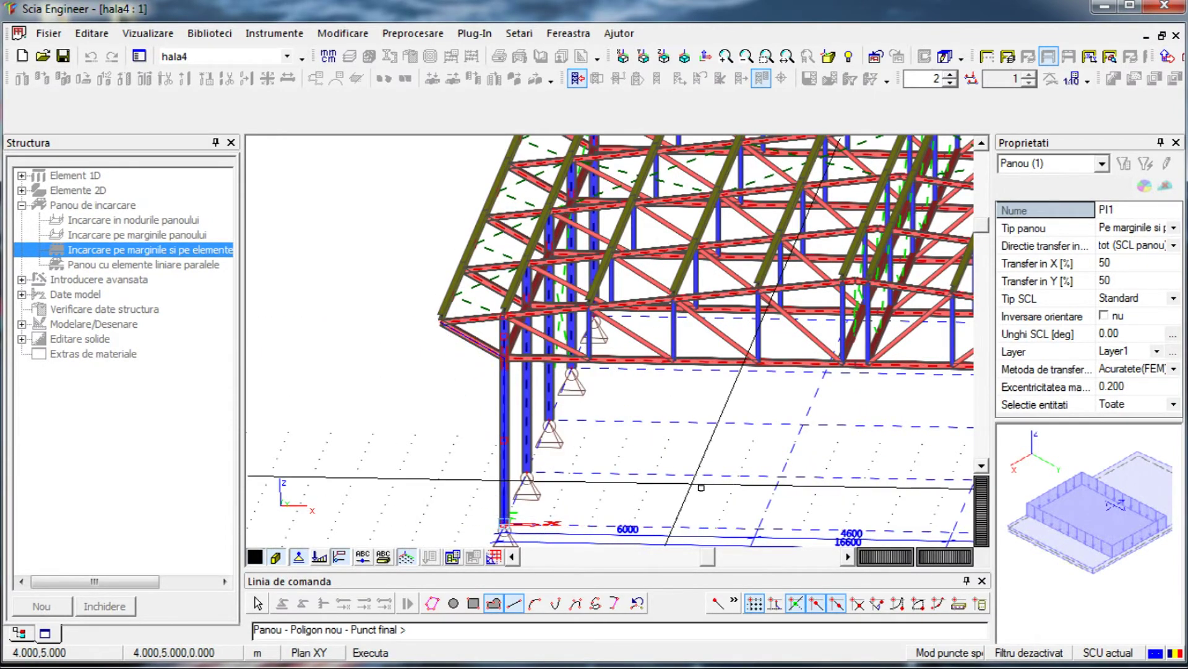
{"action": "middle_click_drag", "start_coordinate": [693, 483], "coordinate": [411, 411]}
{"action": "left_click", "coordinate": [916, 463]}
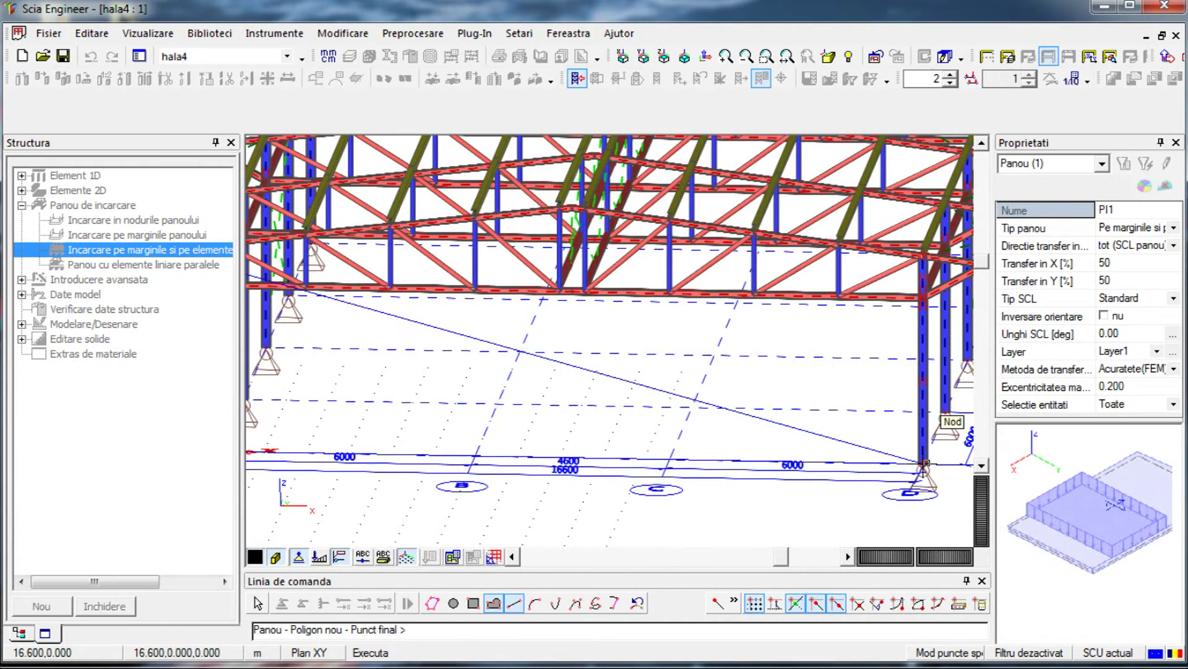
Complete panel PI1's gable outline through the axis D eave and the ridge back to the starting eave node
{"action": "mouse_move", "coordinate": [925, 301]}
{"action": "right_mouse_down", "text": "ctrl"}
{"action": "mouse_move", "coordinate": [841, 358]}
{"action": "mouse_move", "coordinate": [770, 217]}
{"action": "mouse_move", "coordinate": [921, 308]}
{"action": "right_mouse_up", "text": "ctrl"}
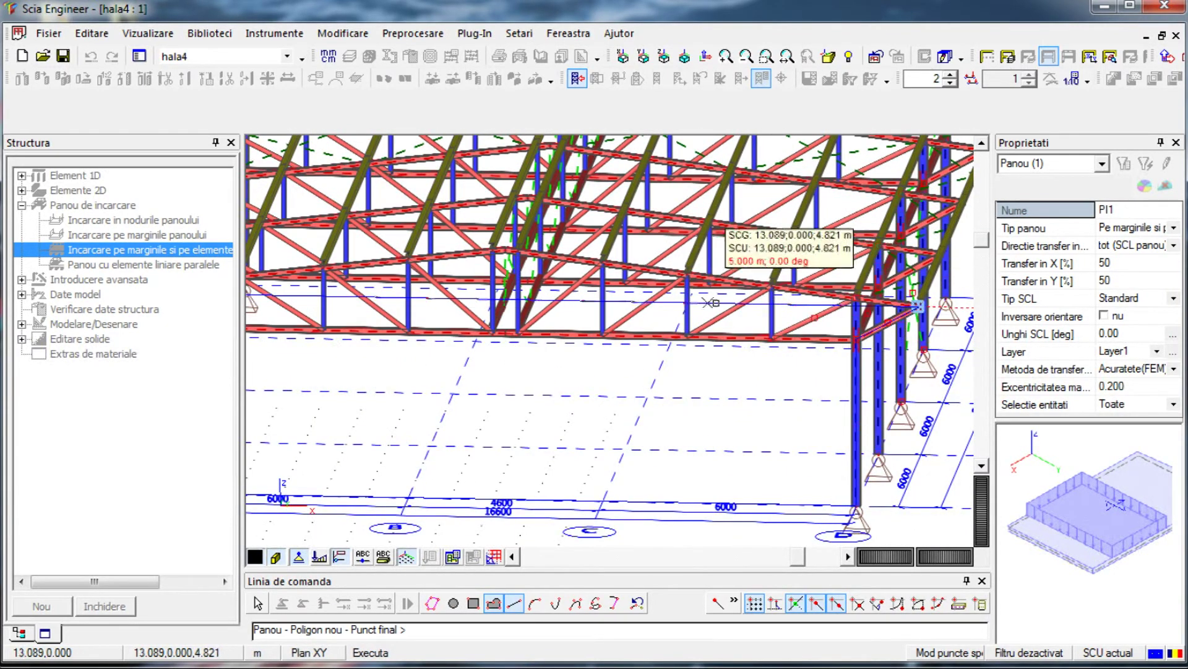
{"action": "scroll", "coordinate": [536, 220], "scroll_direction": "up", "scroll_amount": 5}
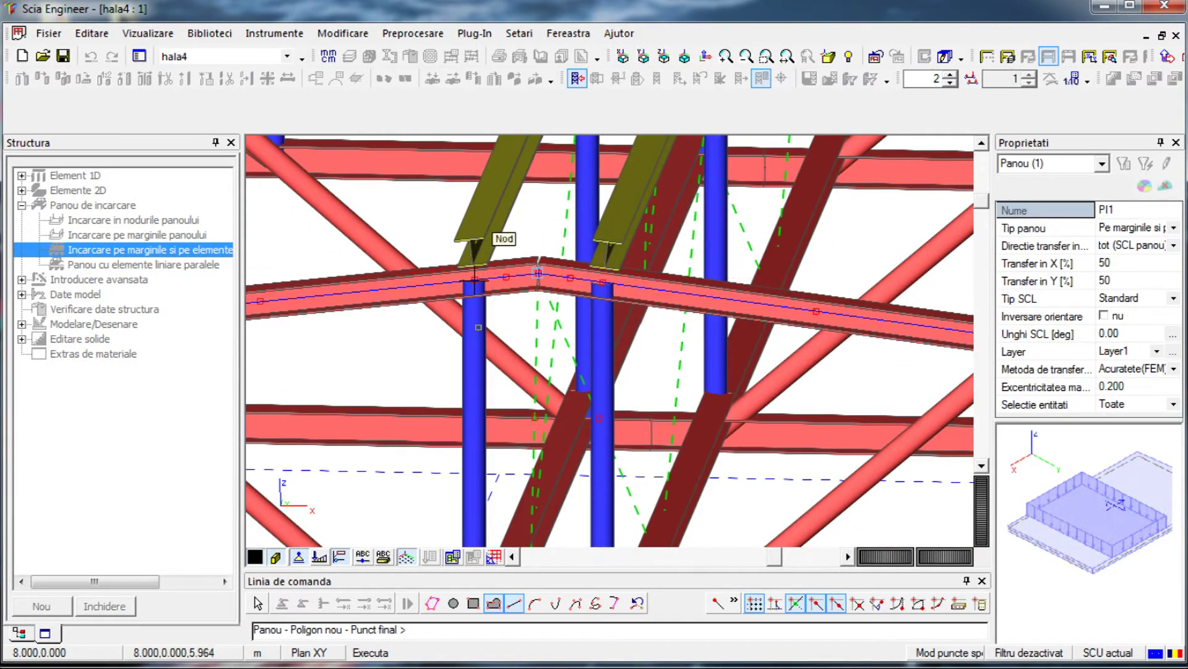
{"action": "scroll", "coordinate": [752, 316], "scroll_direction": "down", "scroll_amount": 4}
{"action": "scroll", "coordinate": [752, 315], "scroll_direction": "up", "scroll_amount": 4}
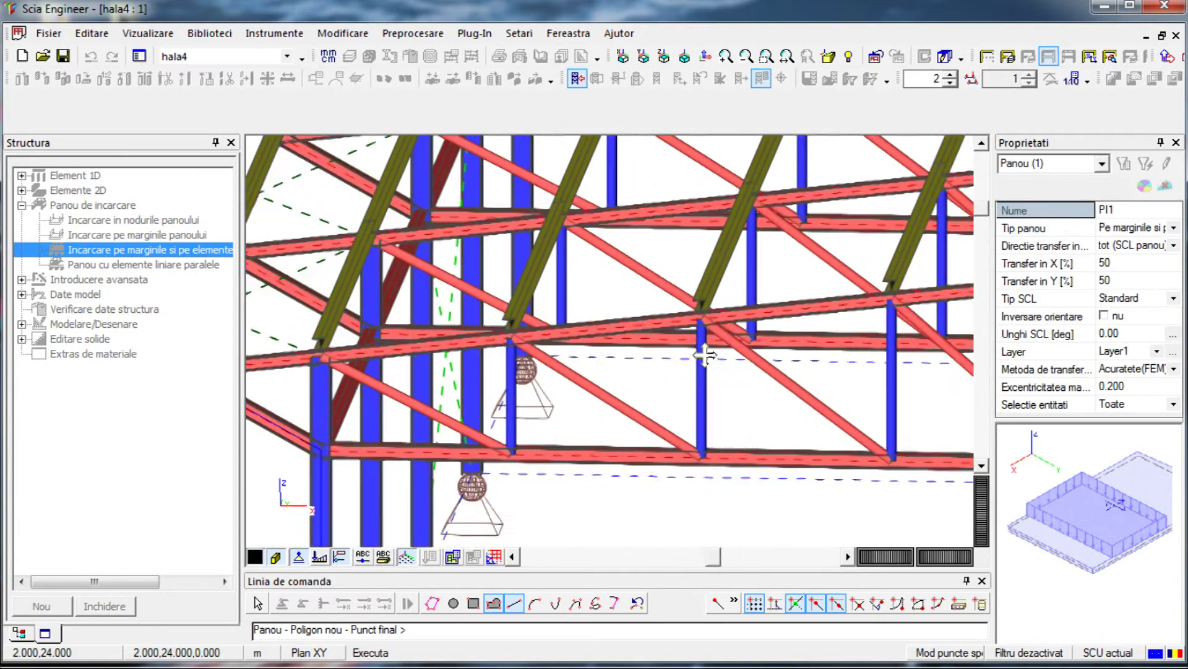
{"action": "scroll", "coordinate": [301, 362], "scroll_direction": "up", "scroll_amount": 5}
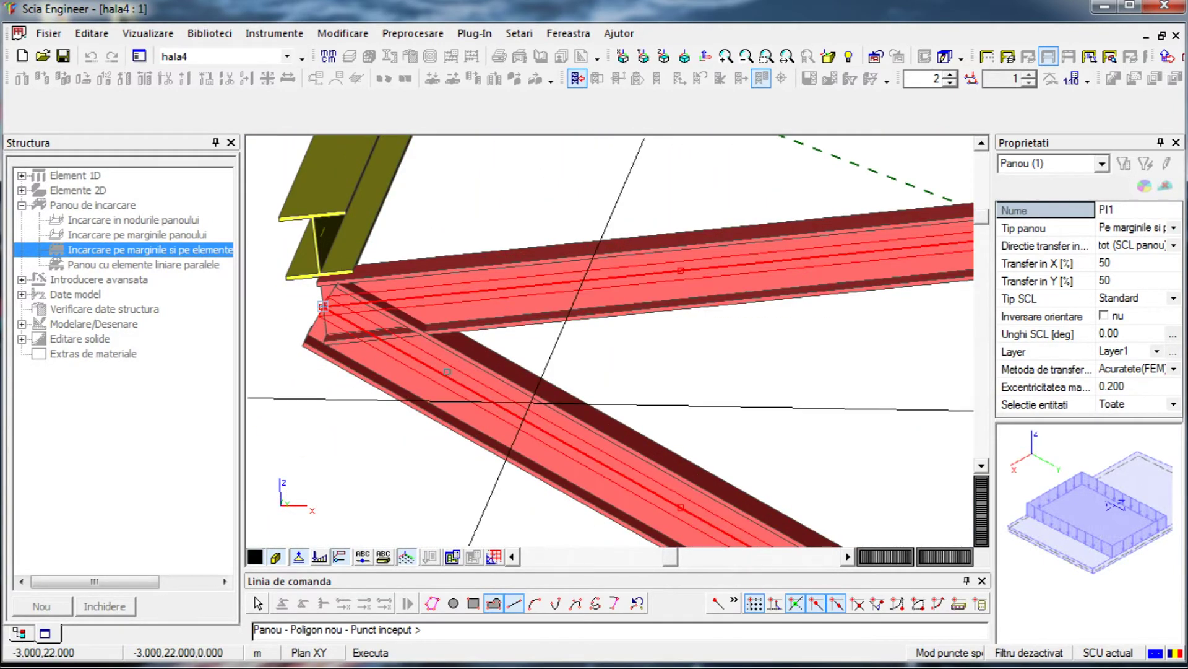
{"action": "scroll", "coordinate": [323, 307], "scroll_direction": "down", "scroll_amount": 5}
{"action": "left_click", "coordinate": [391, 343]}
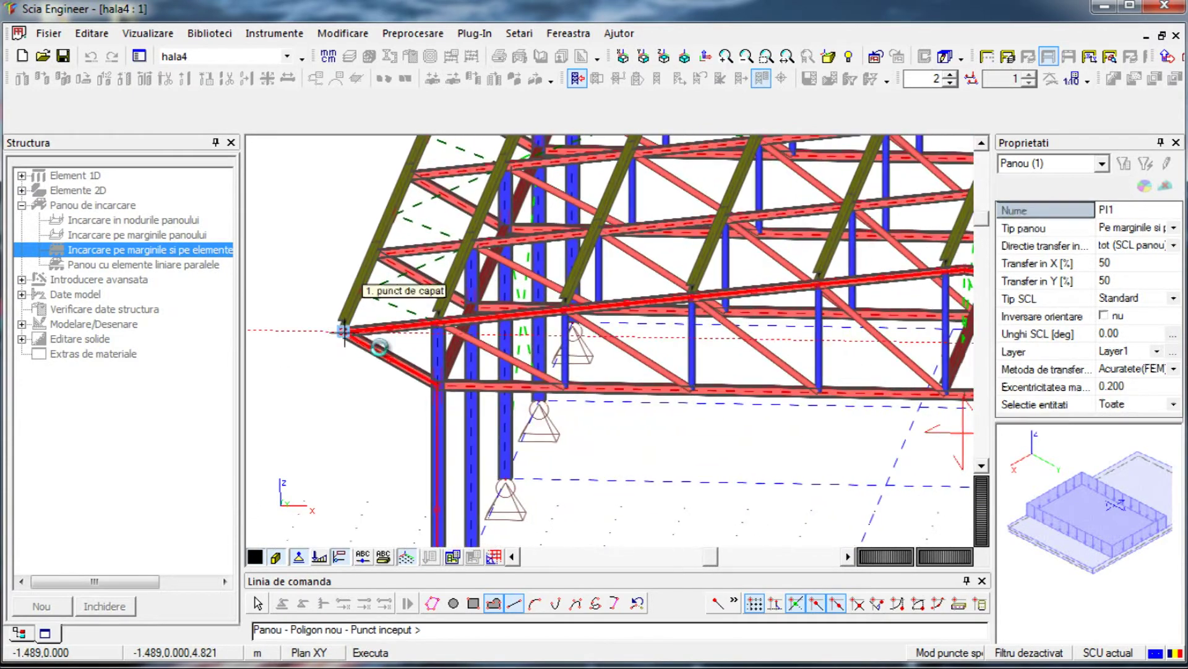
{"action": "left_click", "coordinate": [563, 377]}
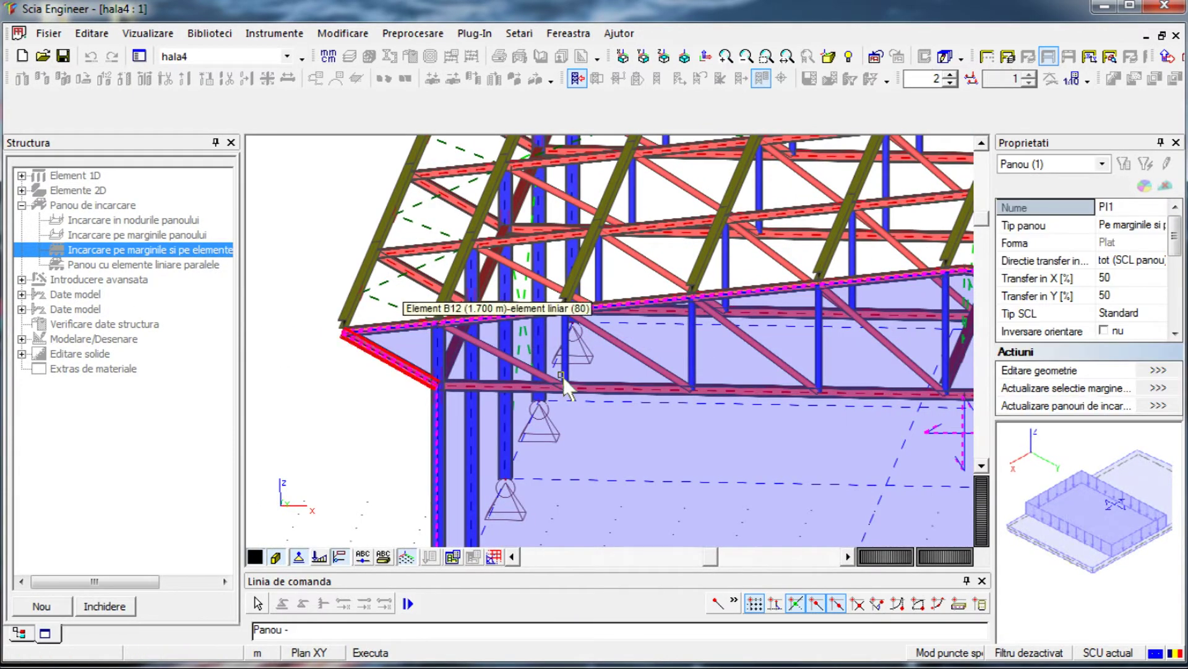
{"action": "key", "text": "Escape"}
Set the roof type of wind data WD2 on roof panel PI5 to Acoperis 2 ape
{"action": "scroll", "coordinate": [655, 389], "scroll_direction": "down", "scroll_amount": 6}
{"action": "left_click", "coordinate": [698, 442]}
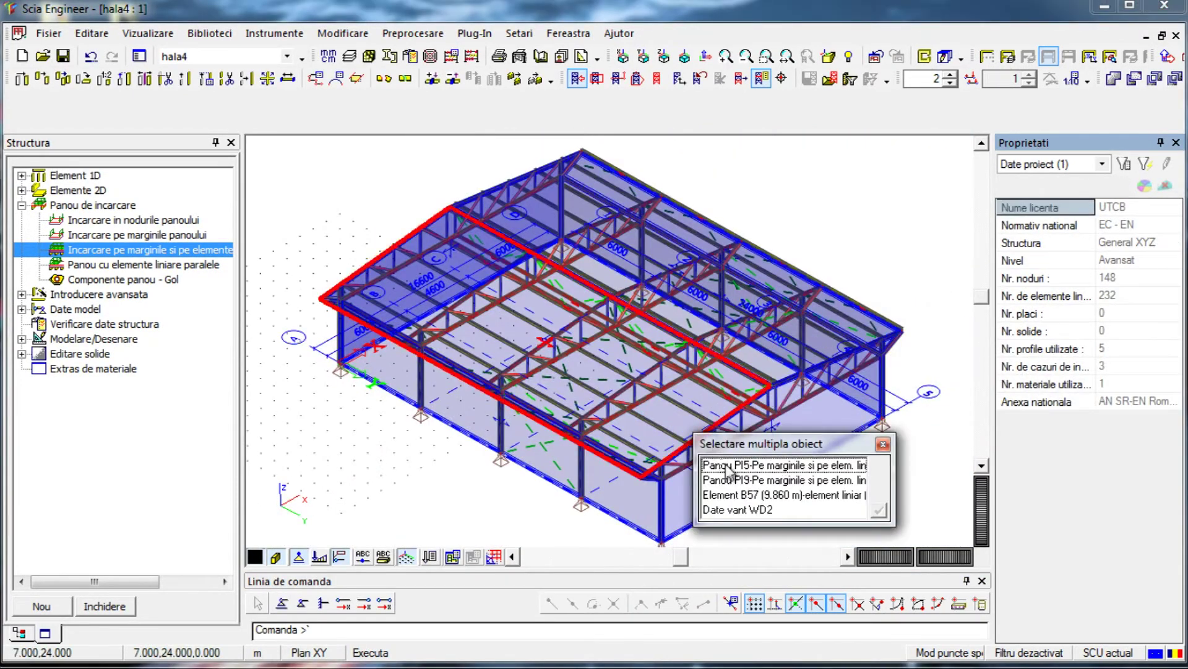
{"action": "left_click", "coordinate": [740, 509]}
{"action": "left_click", "coordinate": [1173, 260]}
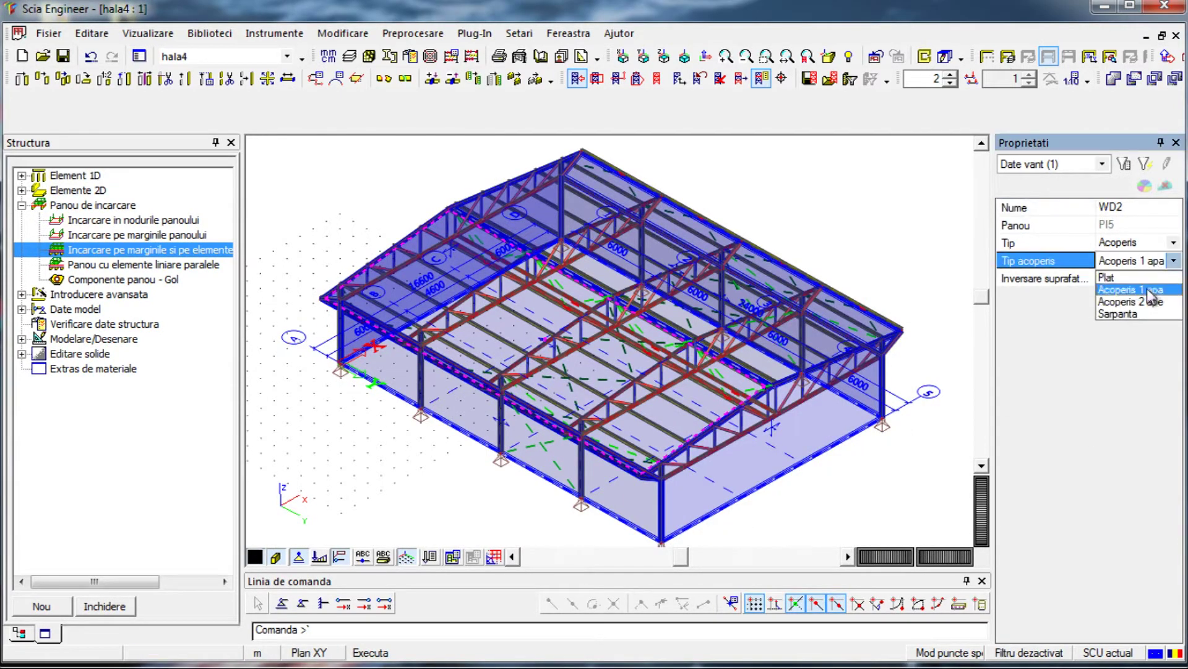
{"action": "left_click", "coordinate": [1123, 299]}
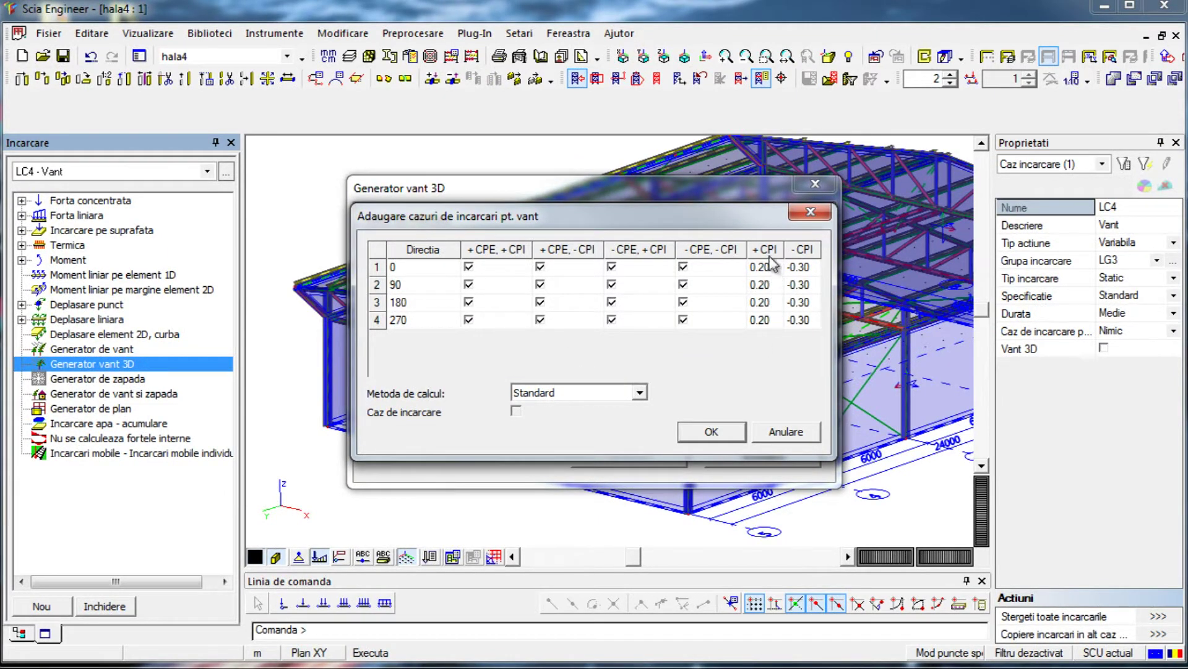
Generate 3D wind load cases for directions 0, 90, 180 and 270 with CPI 0.20 and -0.30, and inspect the loads of 3DWnd14
{"action": "left_click", "coordinate": [712, 433]}
{"action": "left_click", "coordinate": [642, 411]}
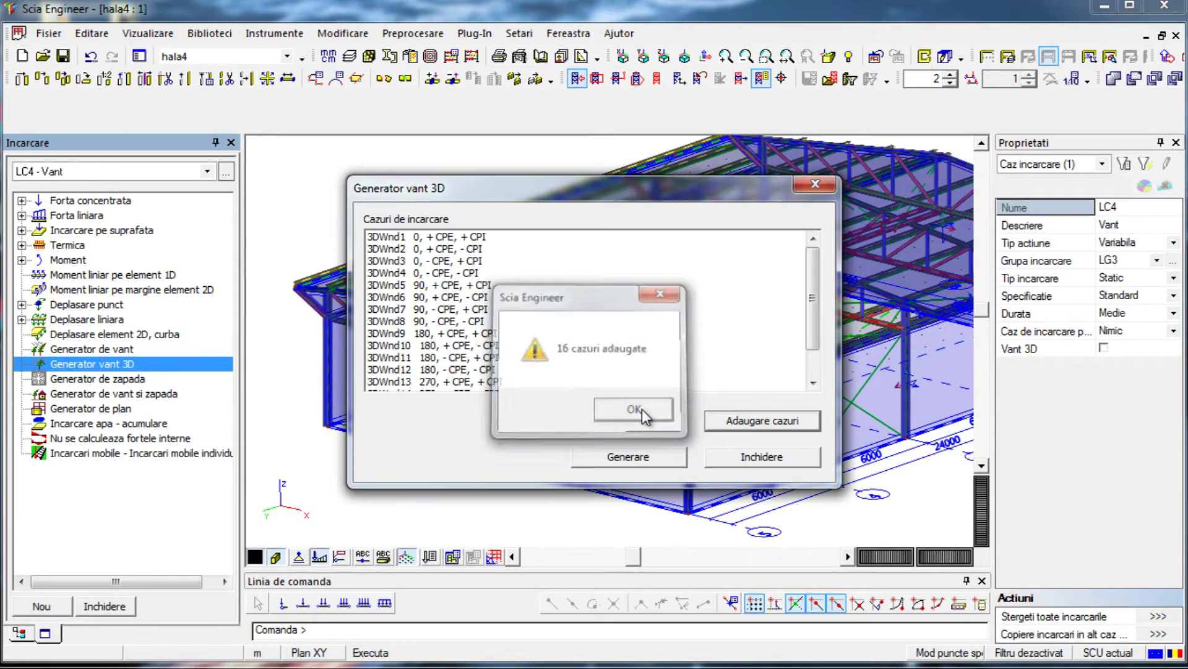
{"action": "left_click", "coordinate": [656, 458]}
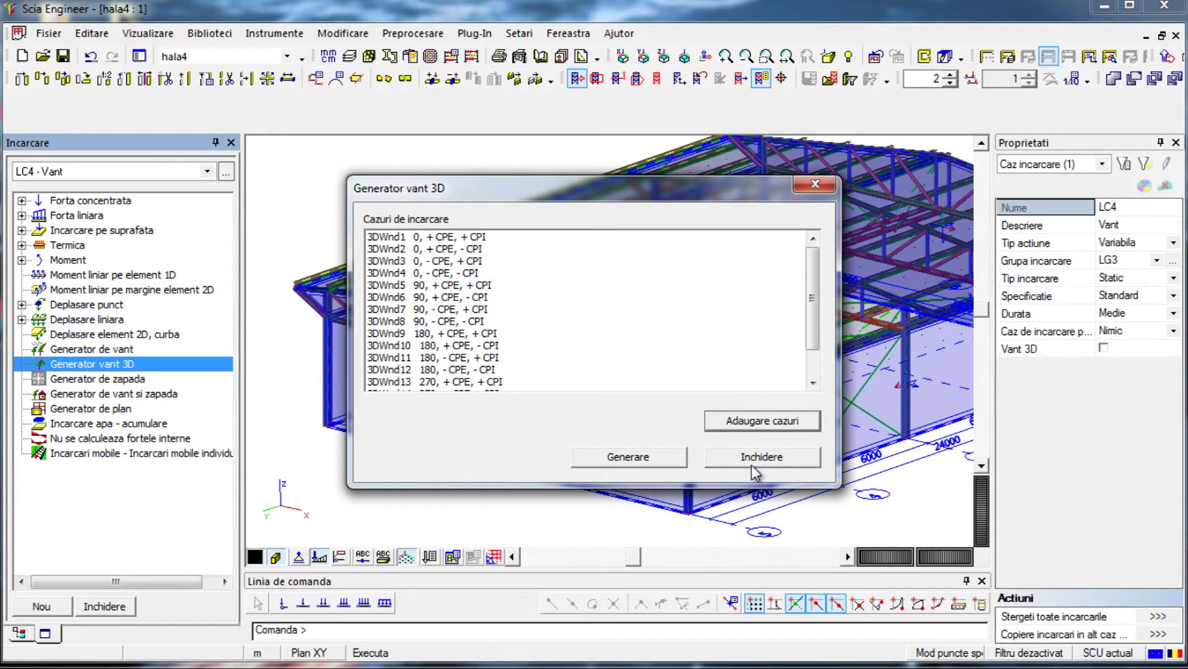
{"action": "left_click", "coordinate": [752, 461]}
{"action": "left_click_drag", "start_coordinate": [931, 563], "coordinate": [891, 559]}
{"action": "middle_click_drag", "start_coordinate": [461, 523], "coordinate": [548, 445]}
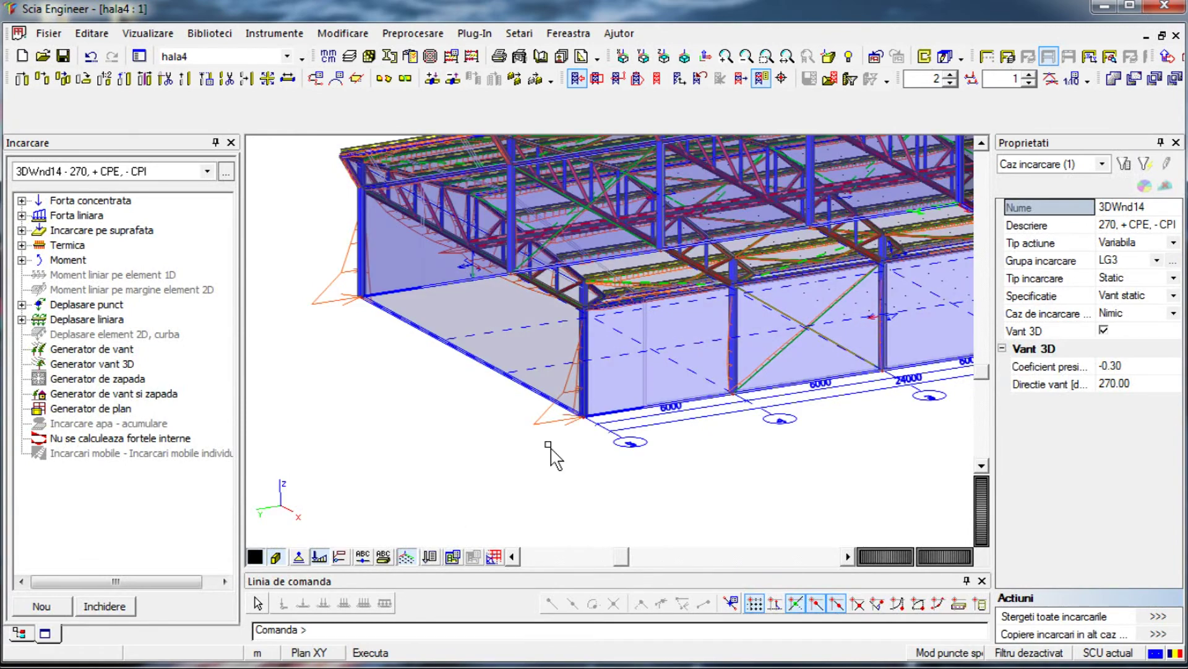
{"action": "scroll", "coordinate": [549, 447], "scroll_direction": "up", "scroll_amount": 2}
In hala5, confirm the frame distance for the snow generator in load case LC4 - Zapada generata
{"action": "mouse_move", "coordinate": [559, 396]}
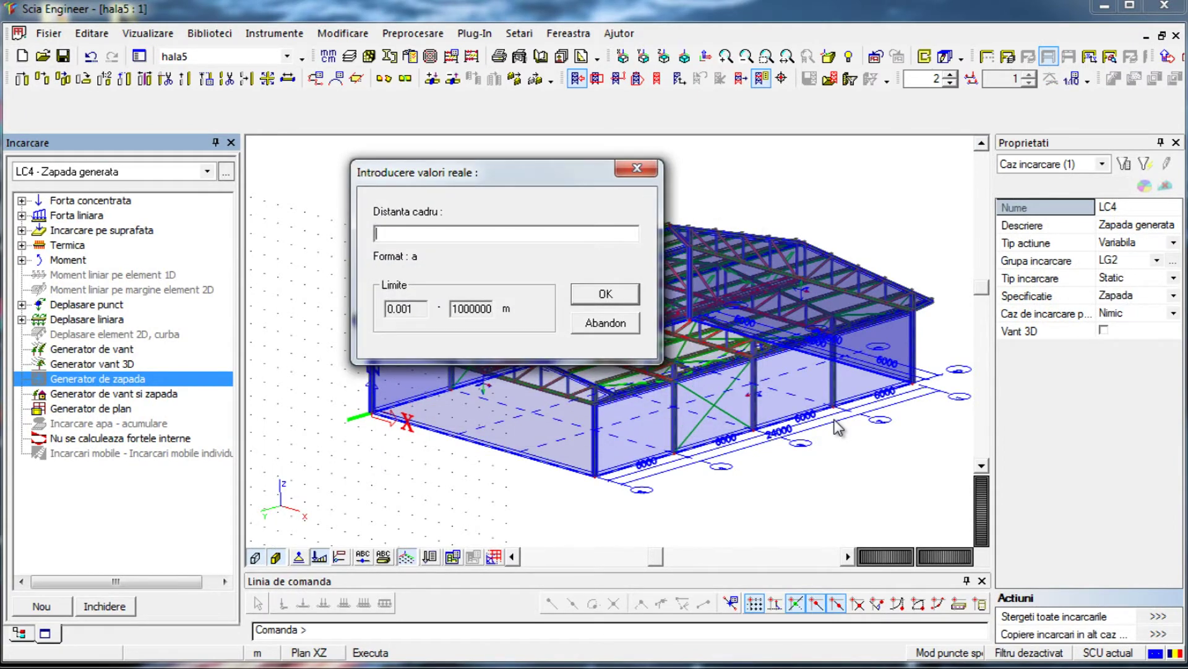
{"action": "key", "text": "Return"}
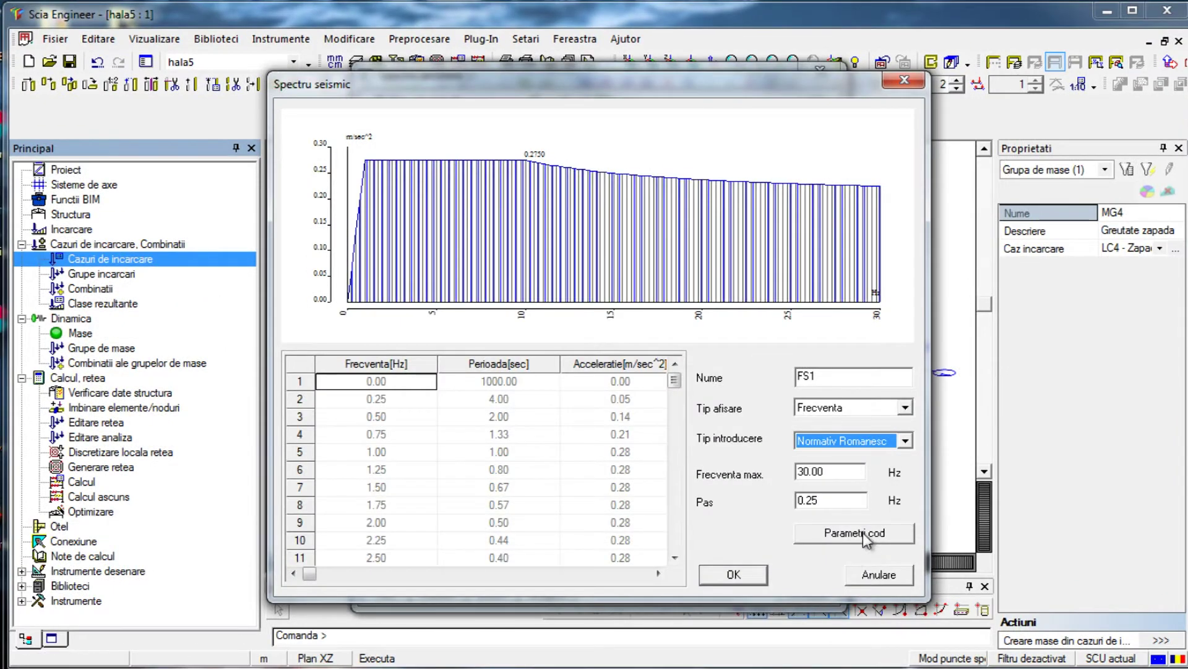
Open the Normativ Romanesc code parameters of seismic spectrum FS1 at the Oras options
{"action": "left_click", "coordinate": [848, 531]}
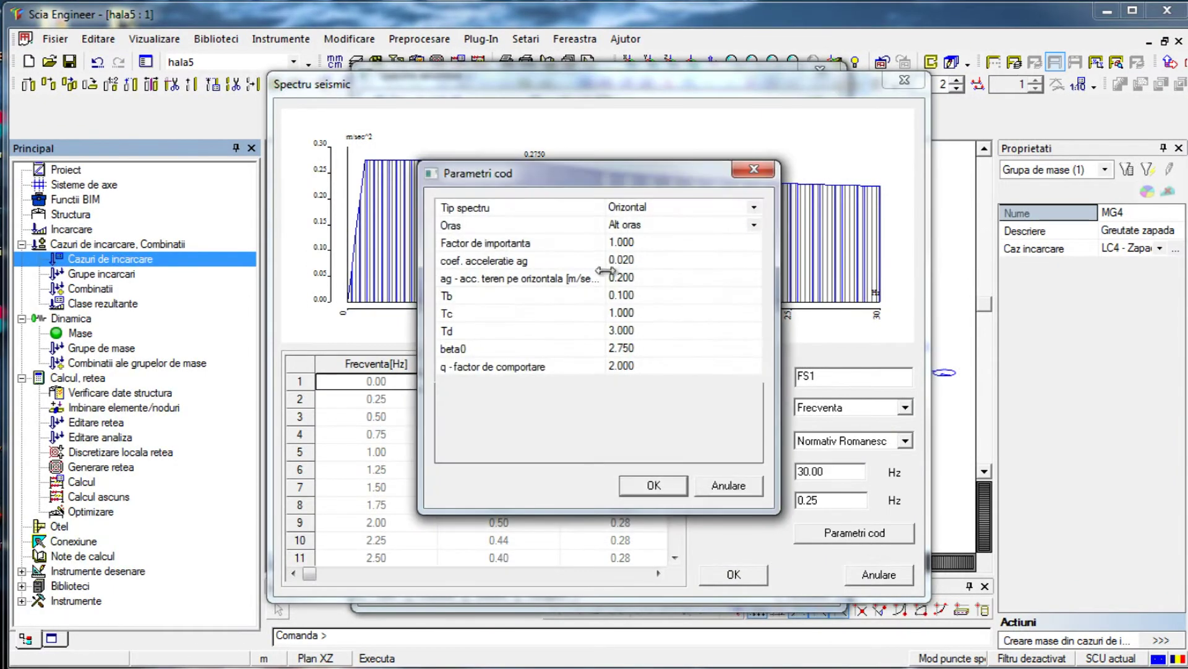
{"action": "left_click", "coordinate": [675, 229]}
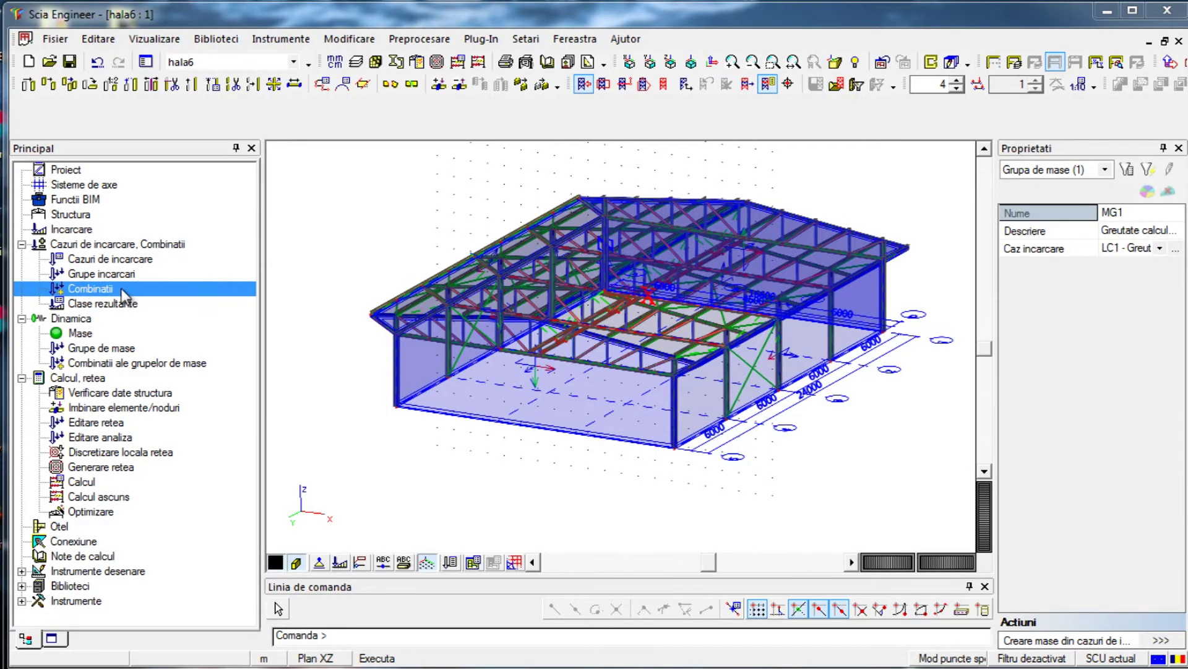
Create load combination CO1 of type EN-ULS (STR/GEO) Set B, described as SLU, containing all the static and 3D wind load cases
{"action": "double_click", "coordinate": [121, 289]}
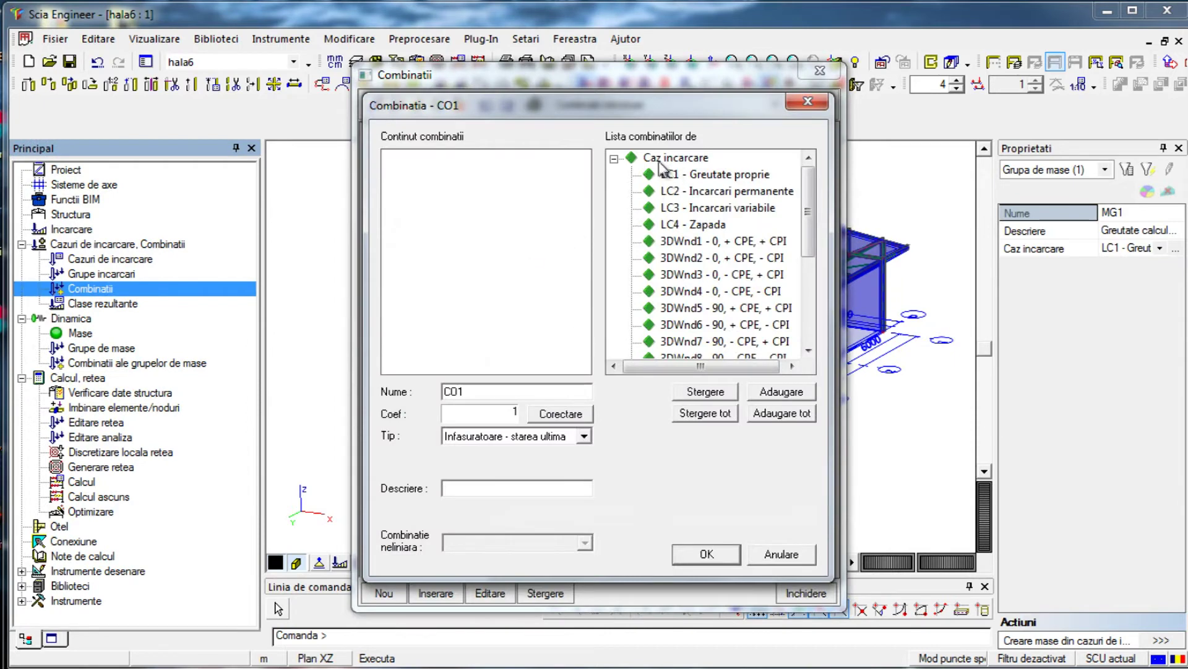
{"action": "left_click", "coordinate": [519, 437]}
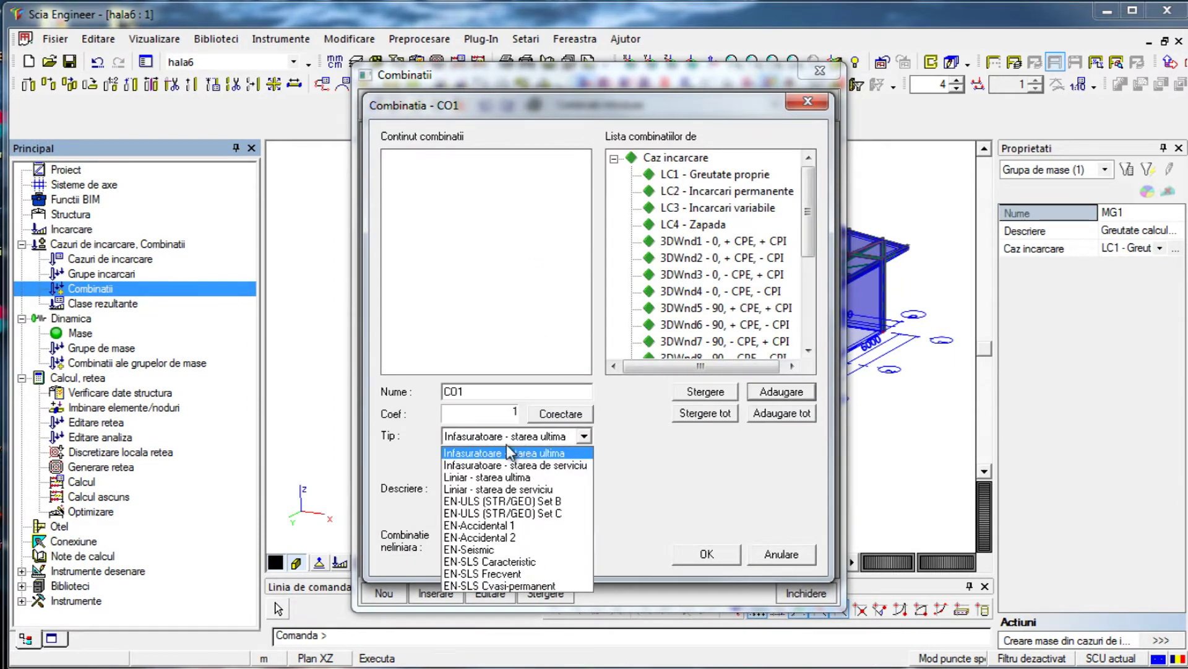
{"action": "left_click", "coordinate": [557, 501]}
{"action": "left_click", "coordinate": [469, 490]}
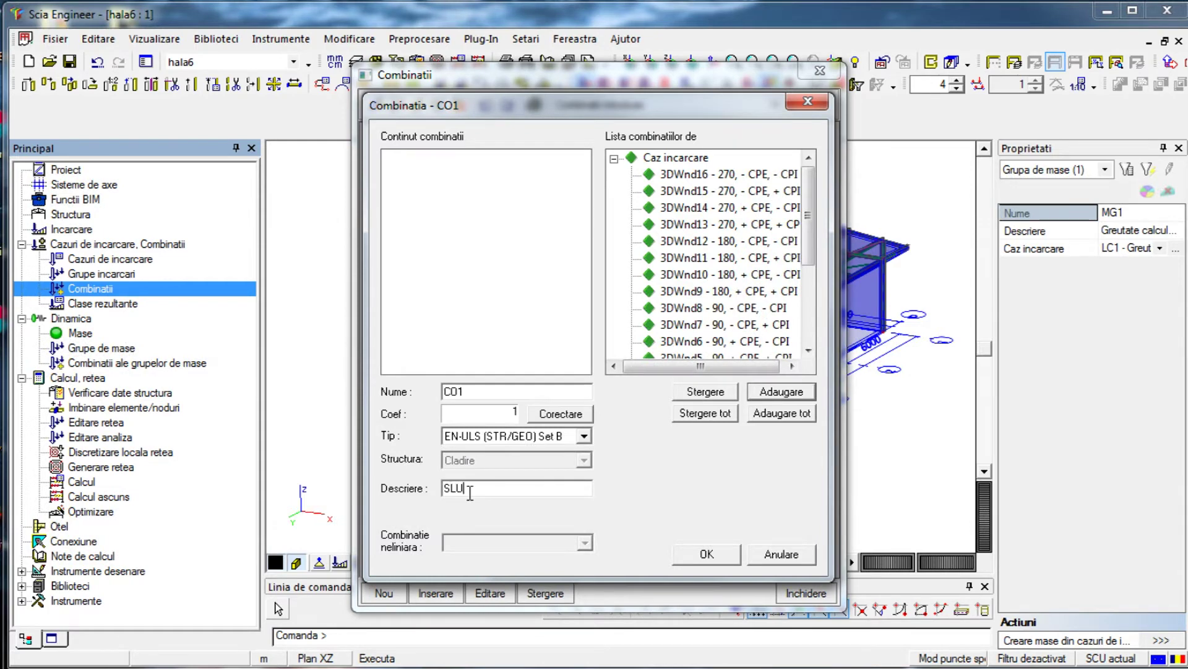
{"action": "left_click_drag", "start_coordinate": [647, 158], "coordinate": [456, 172]}
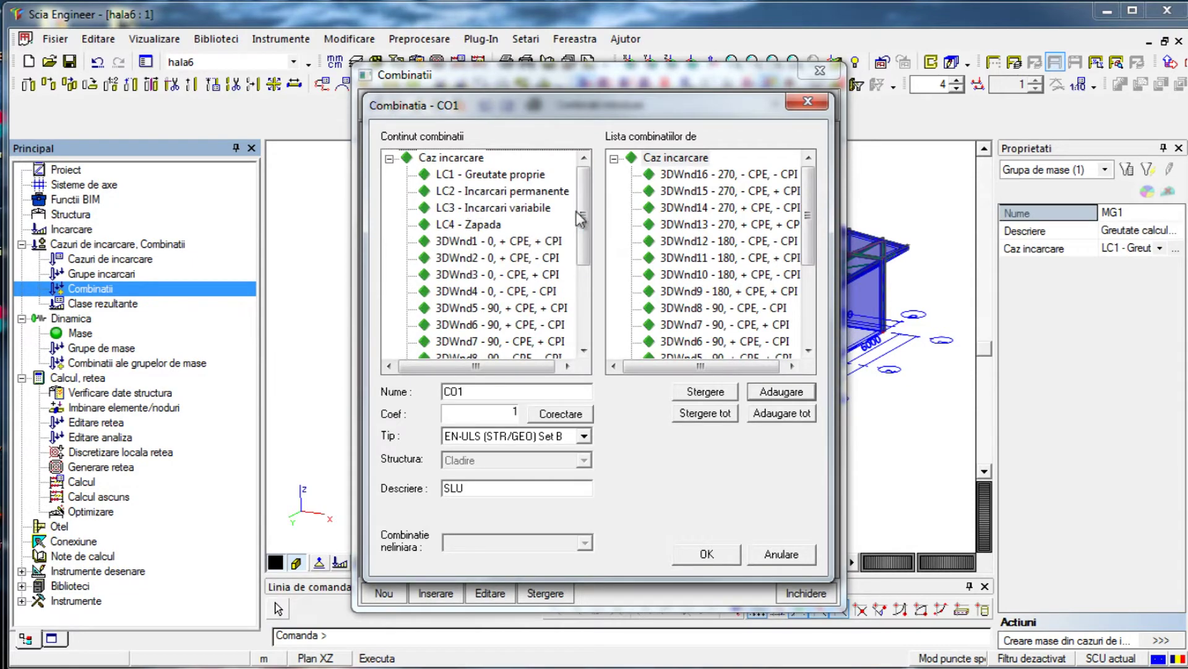
{"action": "left_click_drag", "start_coordinate": [581, 218], "coordinate": [587, 307]}
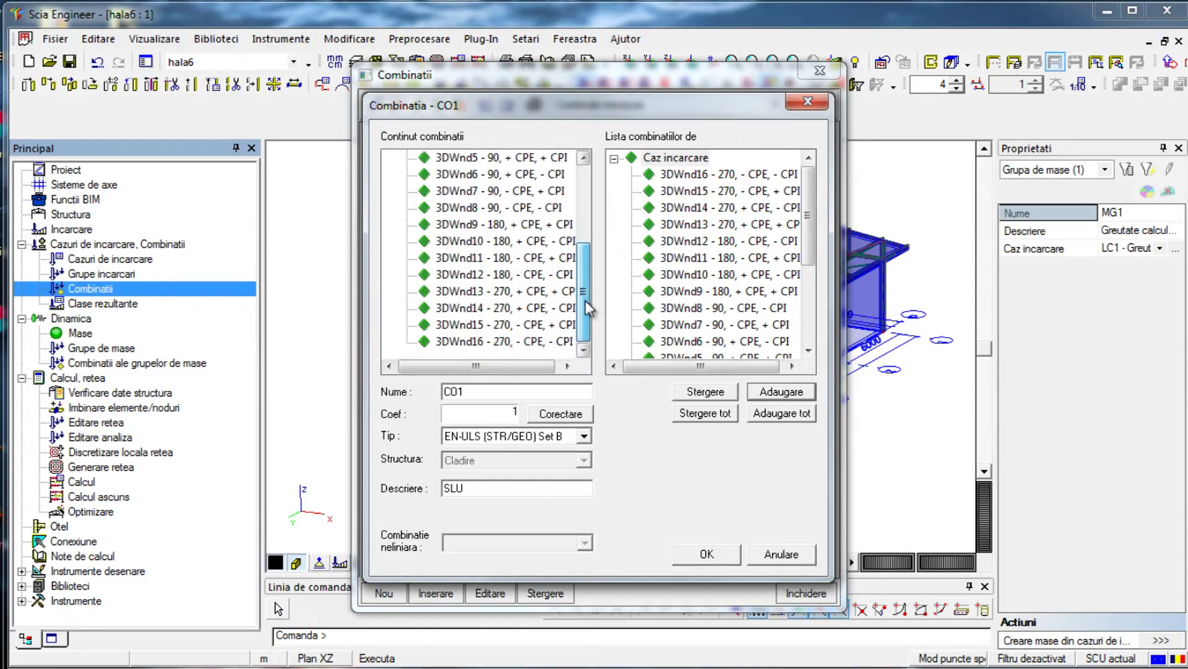
{"action": "left_click", "coordinate": [712, 554]}
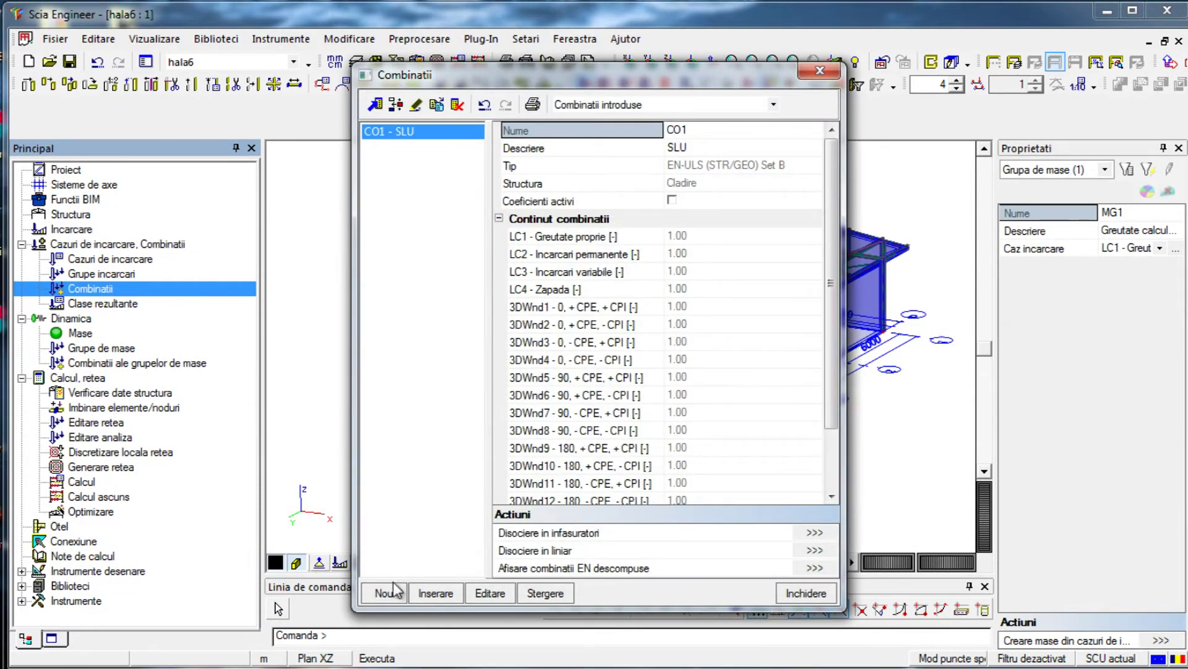
In the EN-Seismic combination CO4 - Seism Y, set the coefficient of LC5 - Seism X to 0.4 and close the combination manager
{"action": "left_click", "coordinate": [386, 593]}
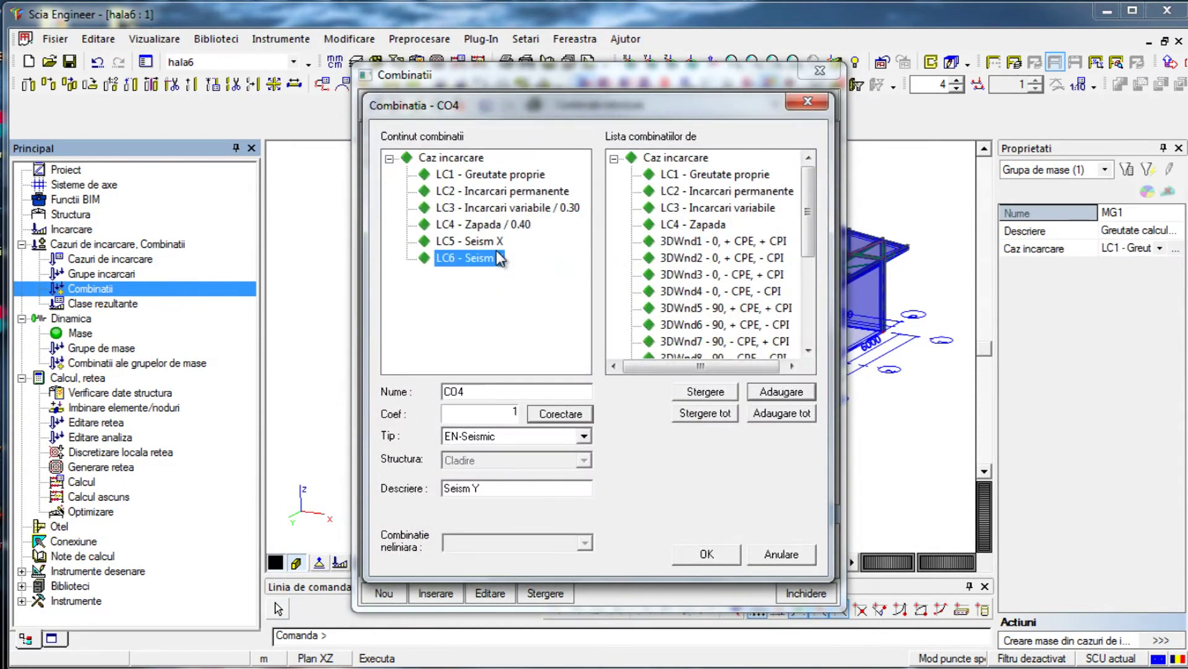
{"action": "left_click", "coordinate": [471, 241]}
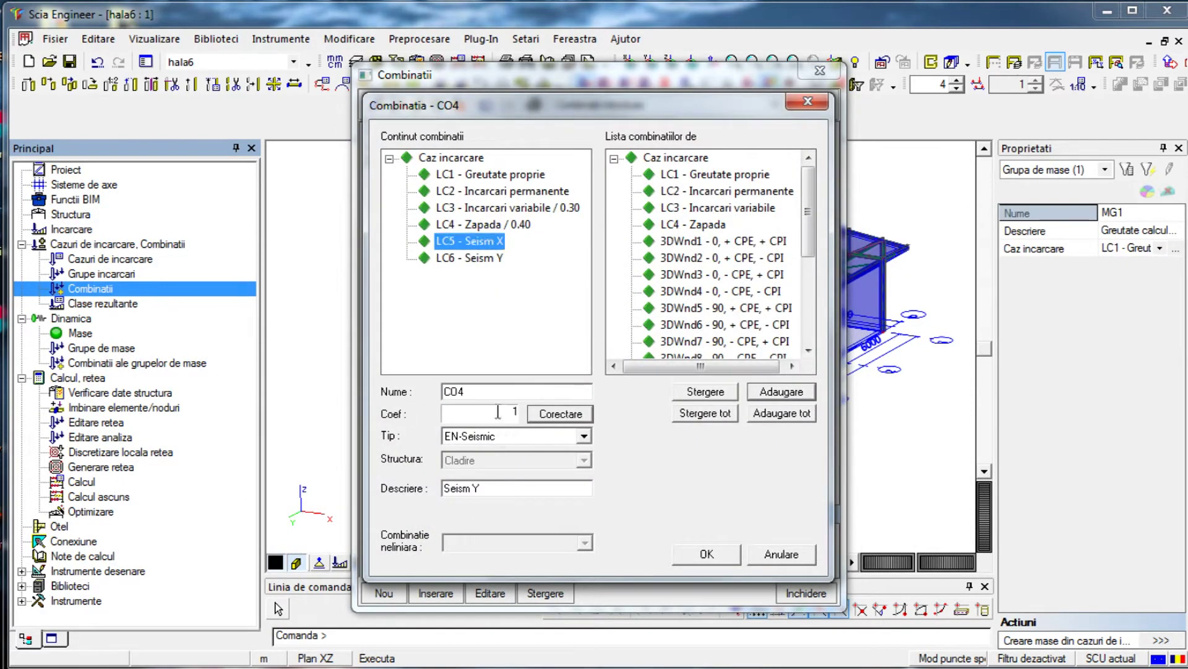
{"action": "double_click", "coordinate": [499, 412]}
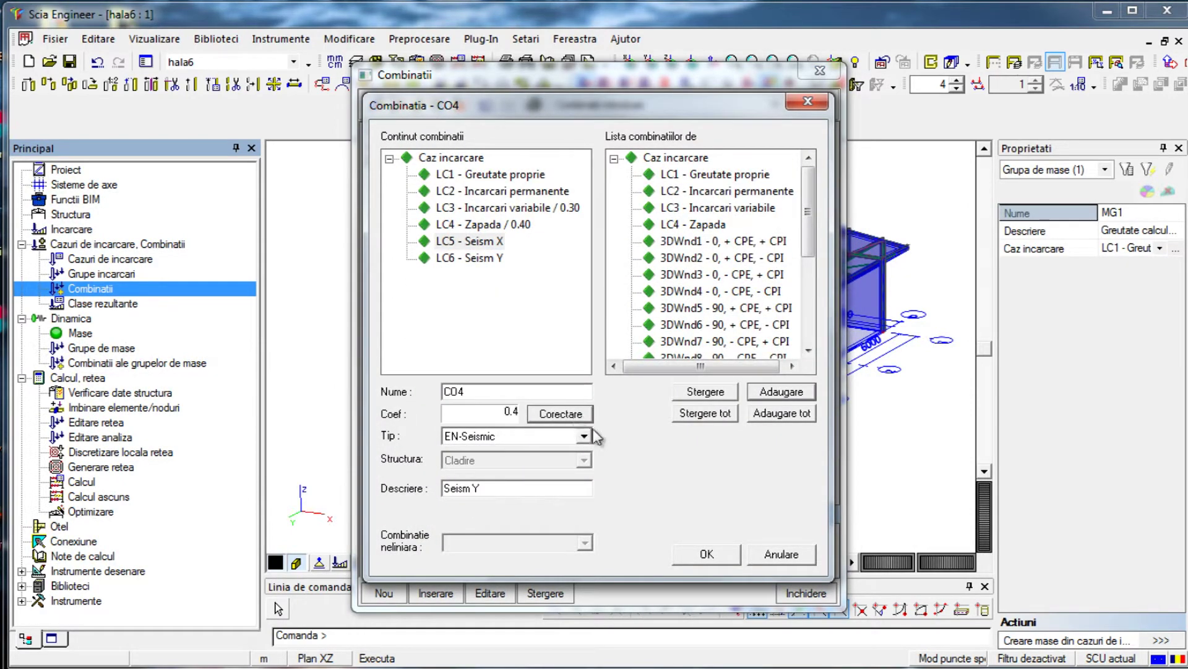
{"action": "left_click", "coordinate": [588, 420]}
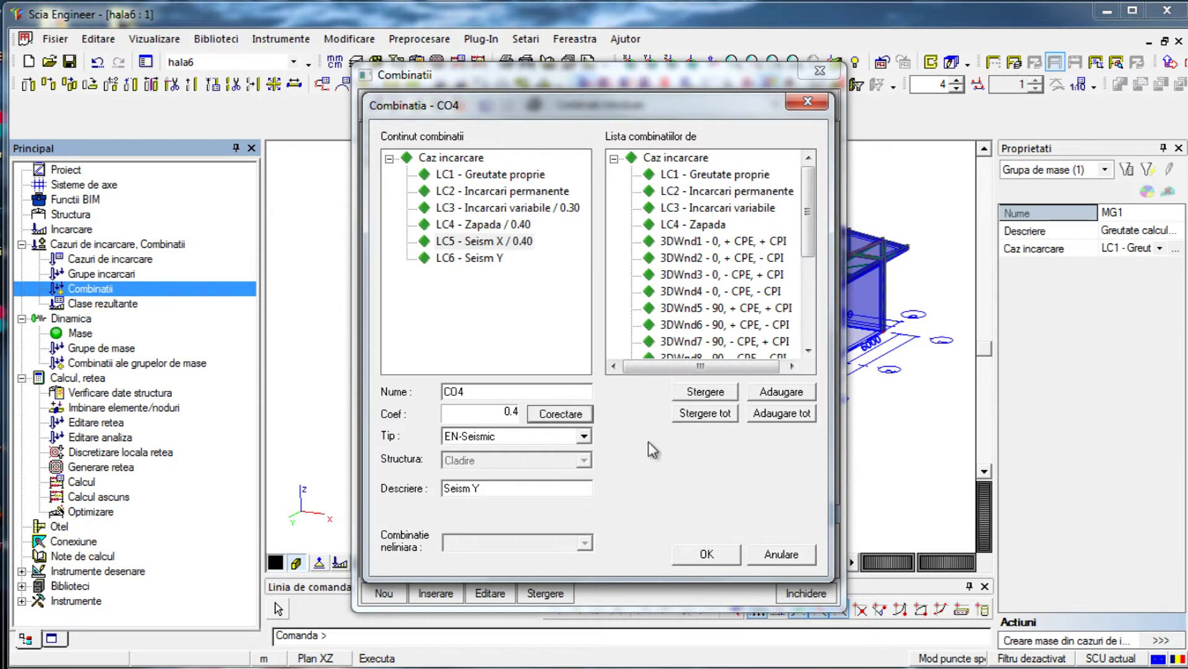
{"action": "left_click", "coordinate": [706, 554]}
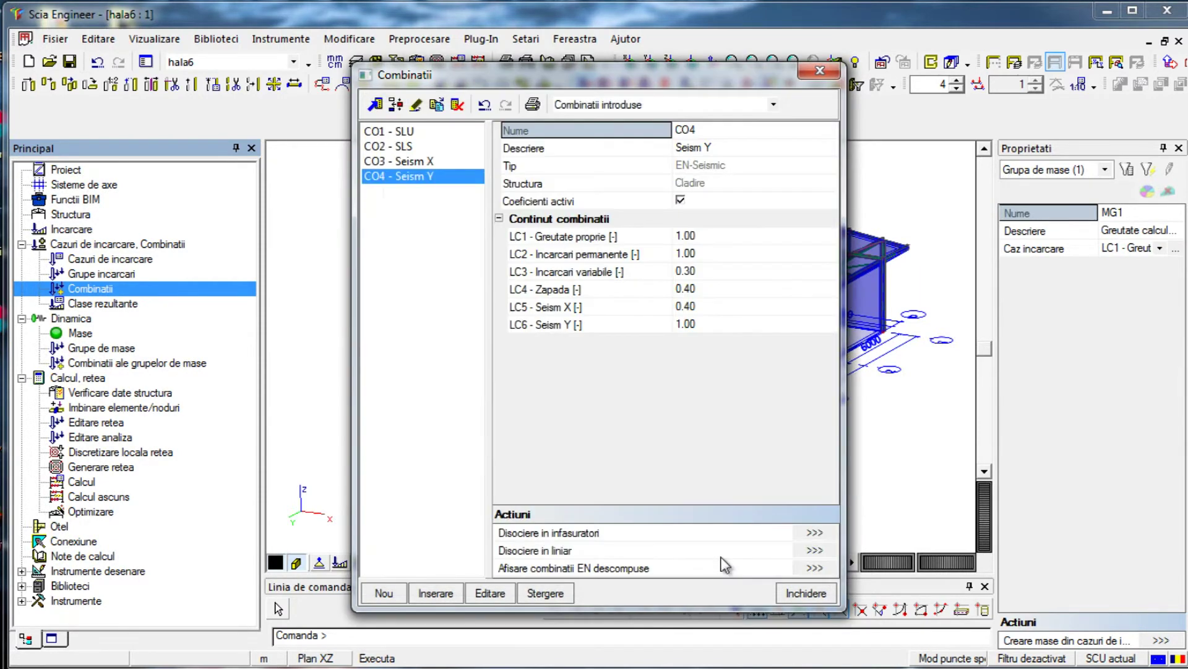
{"action": "left_click", "coordinate": [803, 593]}
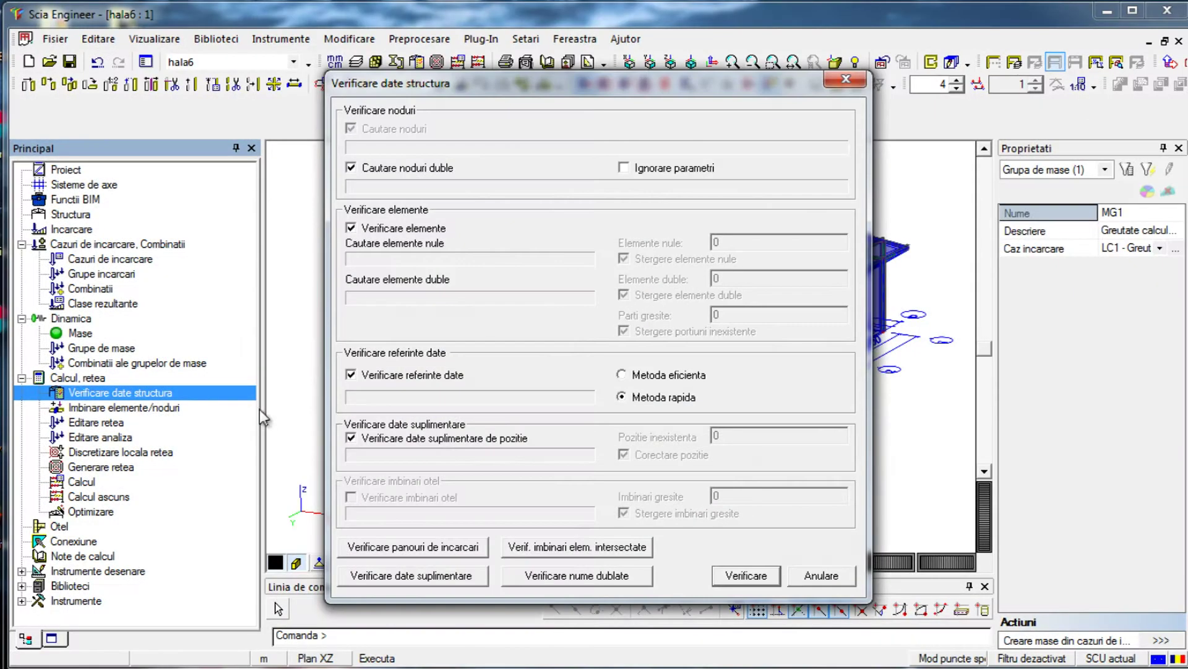
Run the structure data verification with the quick method and delete the duplicate elements
{"action": "left_click", "coordinate": [737, 577]}
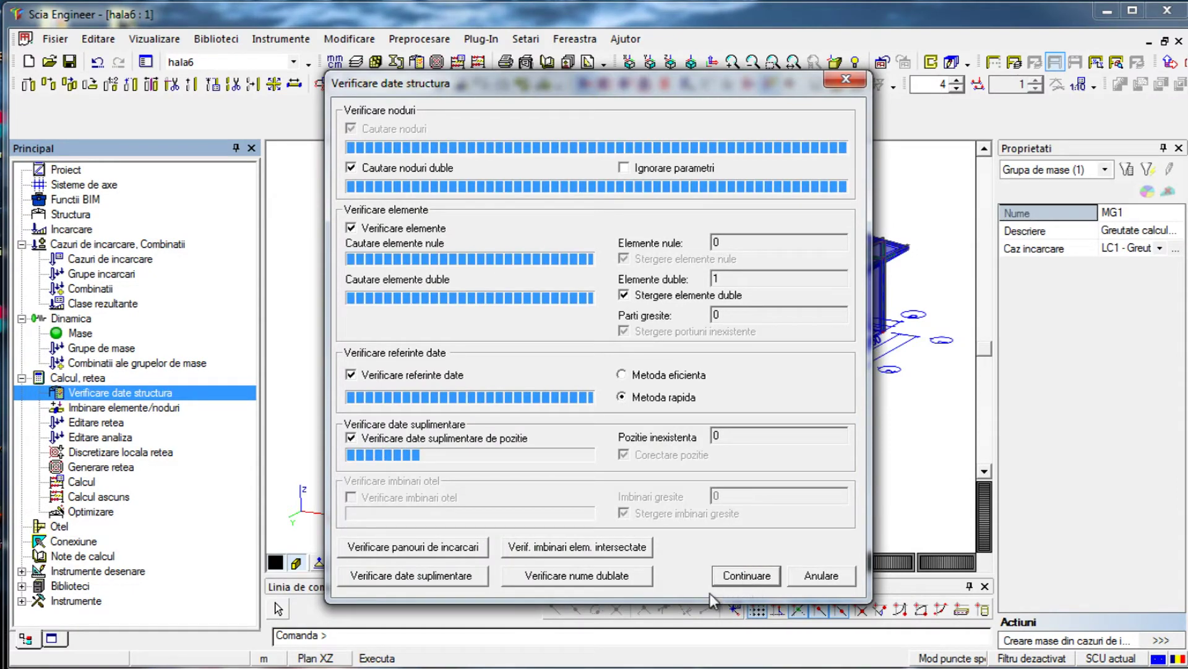
{"action": "left_click", "coordinate": [747, 576]}
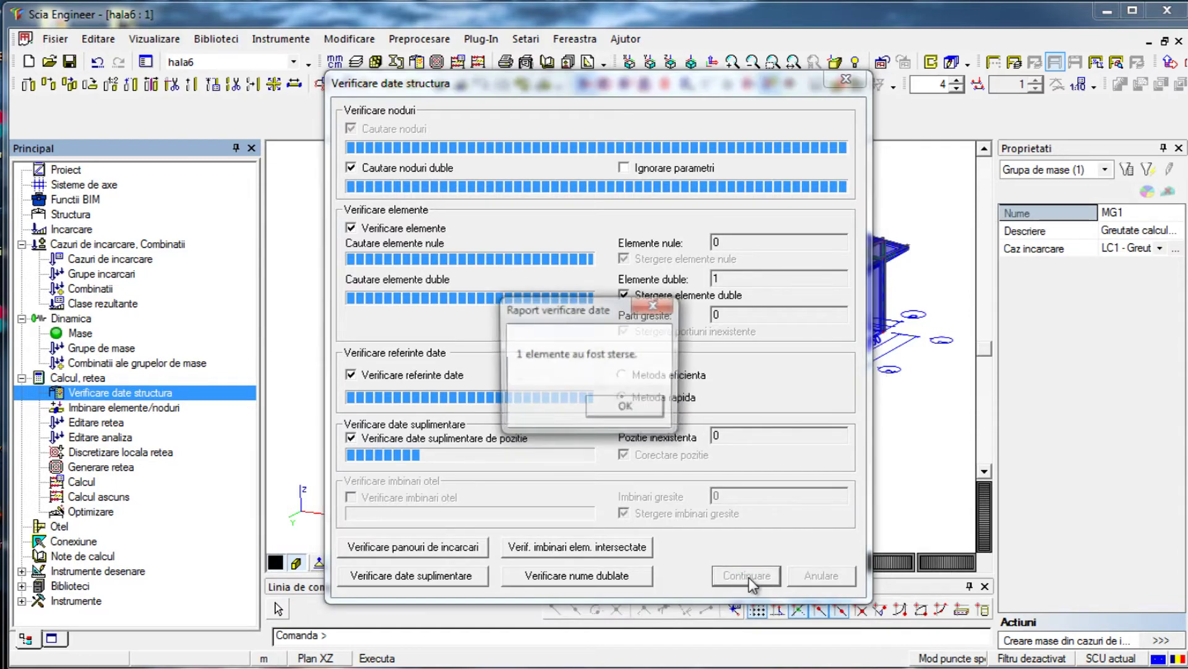
{"action": "left_click", "coordinate": [627, 409]}
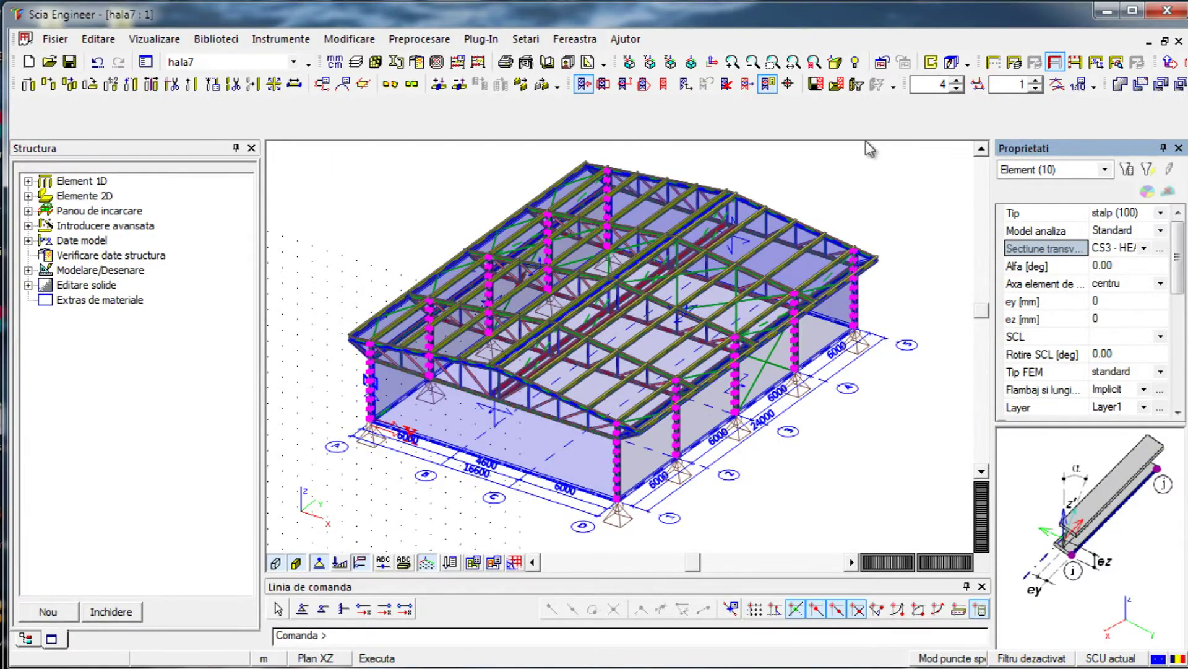
In hala7, optimise the column section CS3 - HEA240 from the EC 3 steel check by searching for the optimal profile with maximum check 1
{"action": "left_click", "coordinate": [1055, 63]}
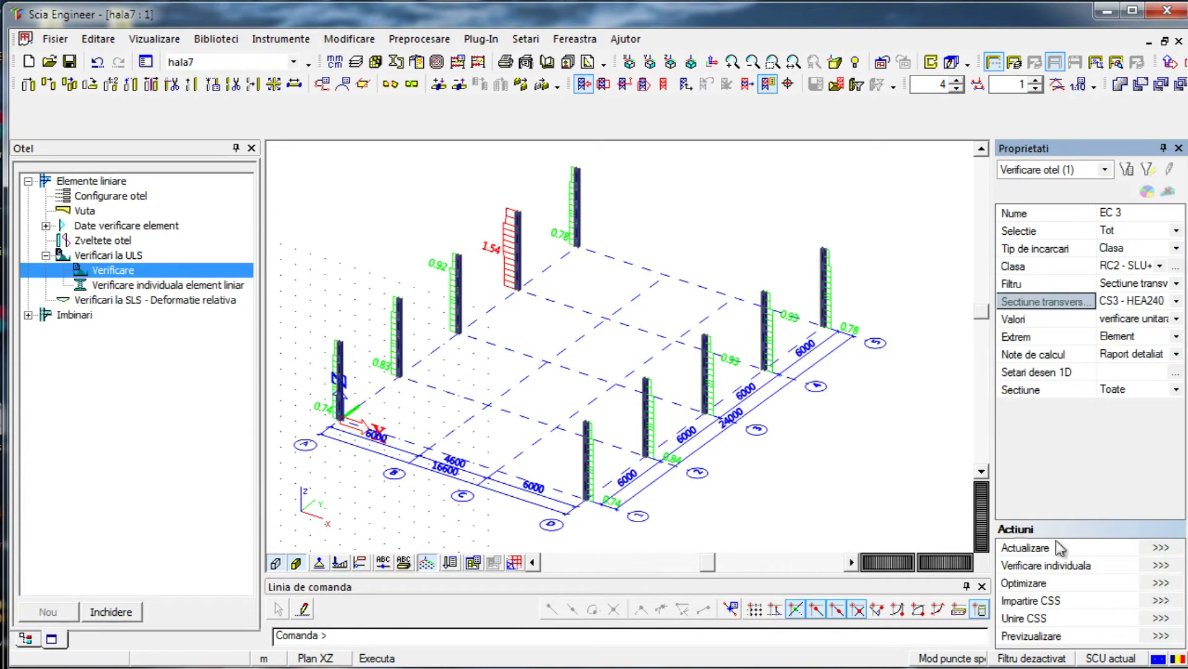
{"action": "left_click", "coordinate": [1161, 583]}
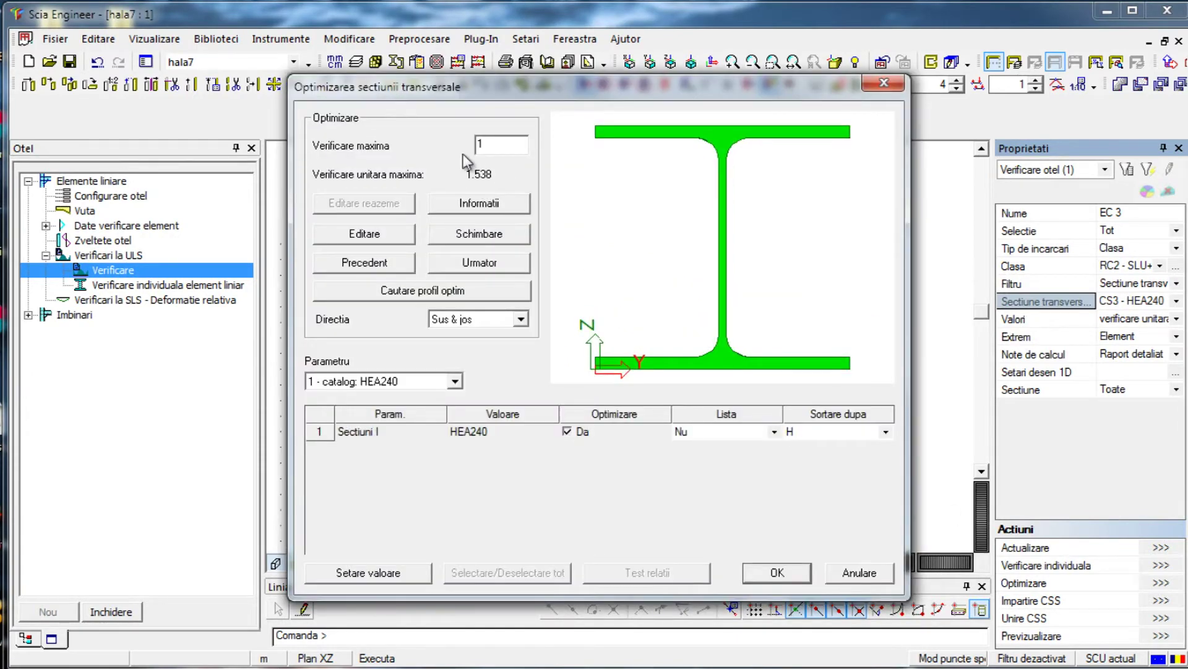
{"action": "left_click", "coordinate": [485, 292]}
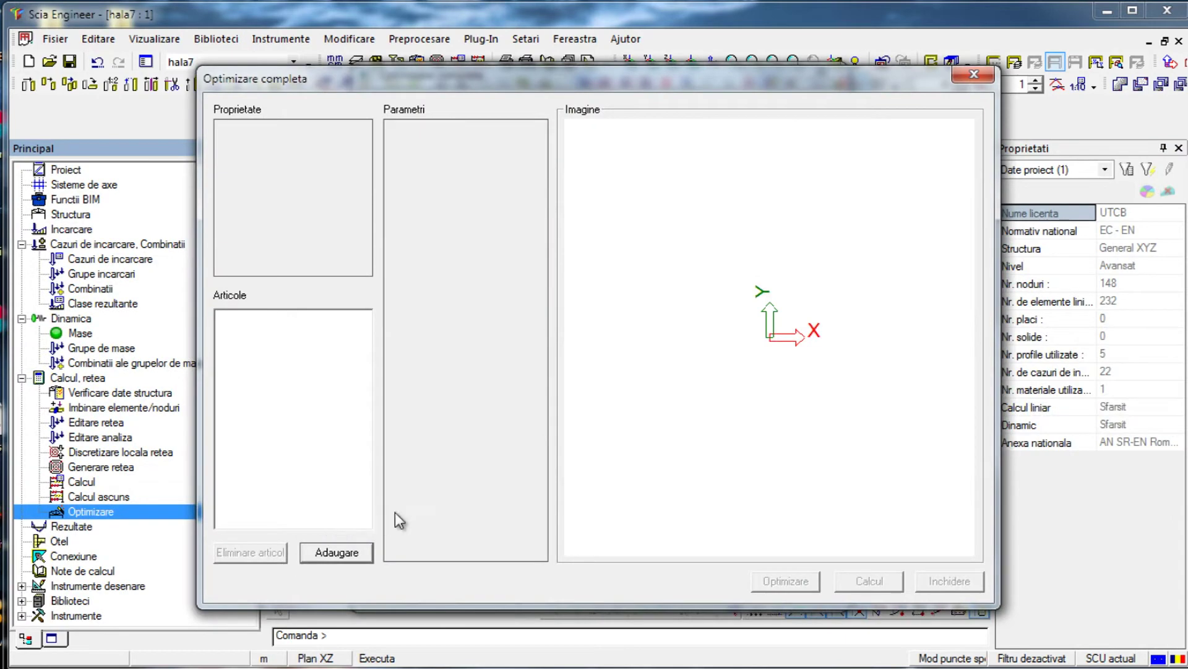
Add a steel cross-section optimisation to the complete optimisation, including all sections CS1 to CS5
{"action": "left_click", "coordinate": [337, 553]}
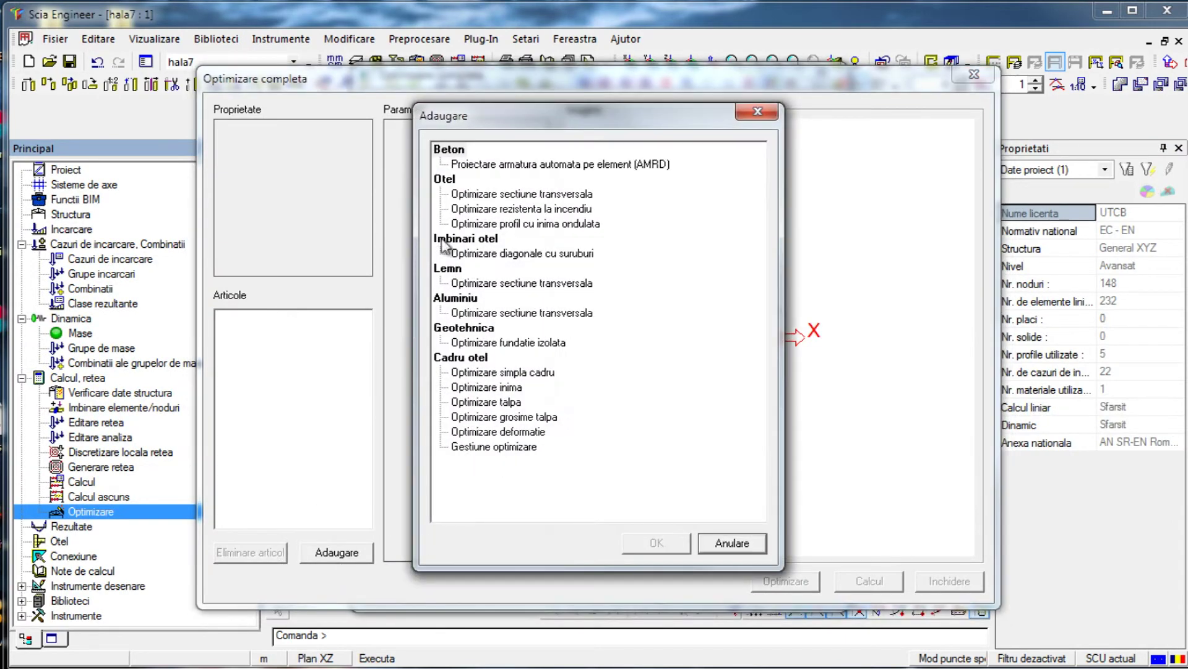
{"action": "left_click", "coordinate": [566, 195]}
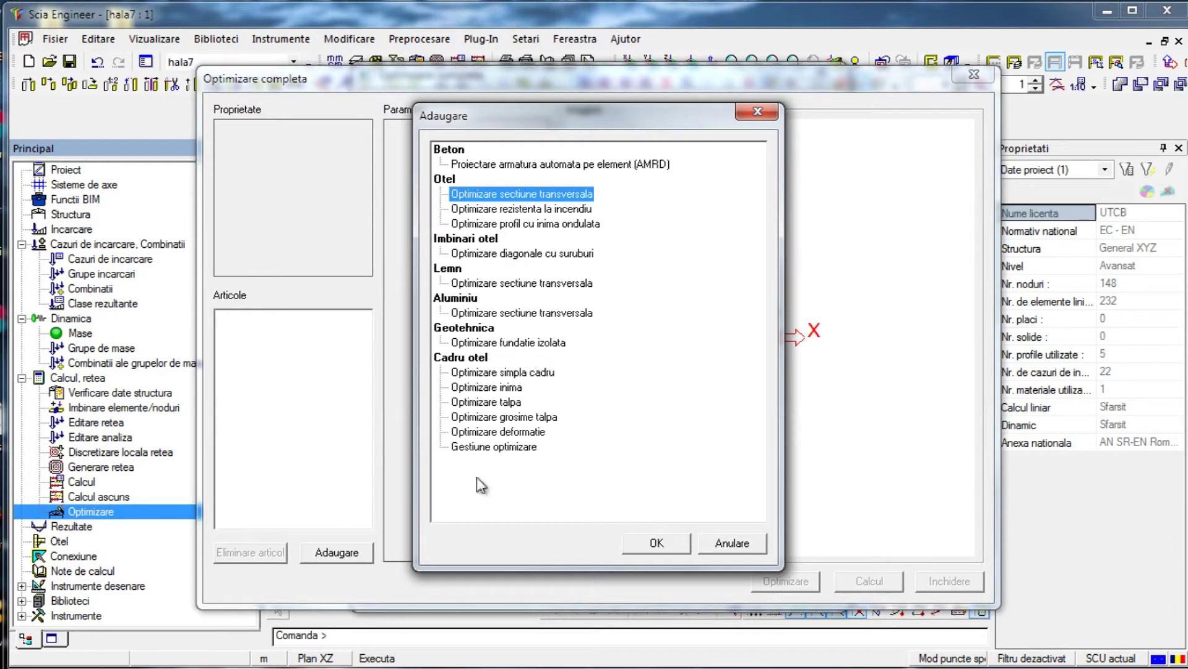
{"action": "left_click", "coordinate": [657, 545]}
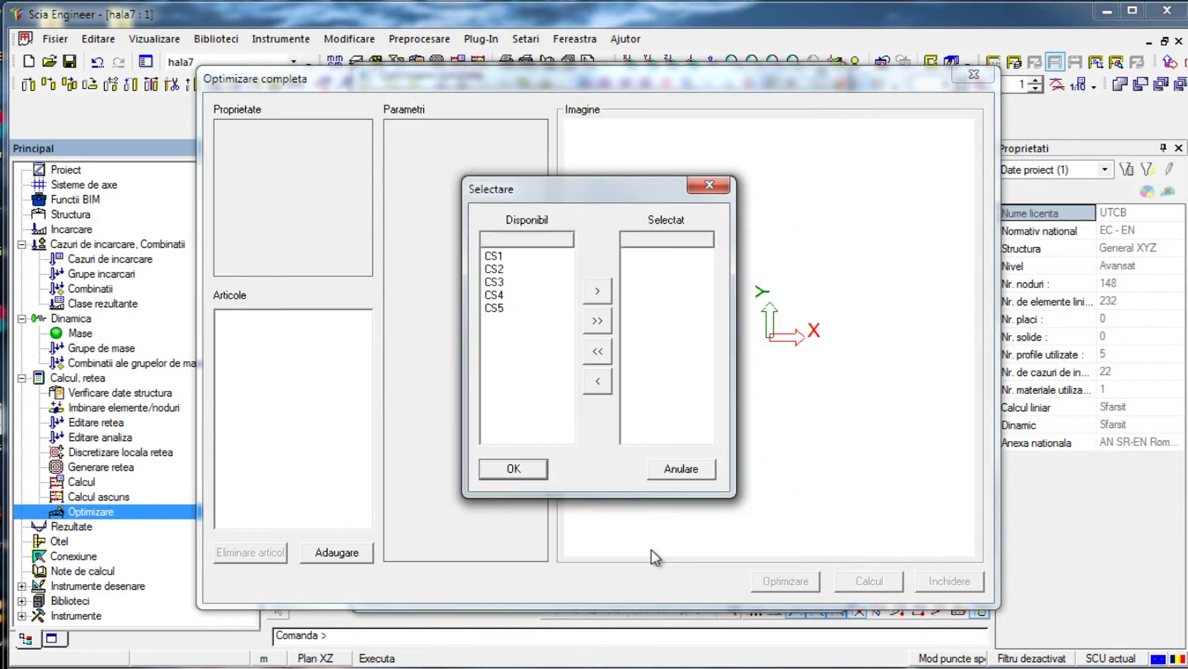
{"action": "left_click", "coordinate": [595, 322]}
{"action": "left_click", "coordinate": [490, 466]}
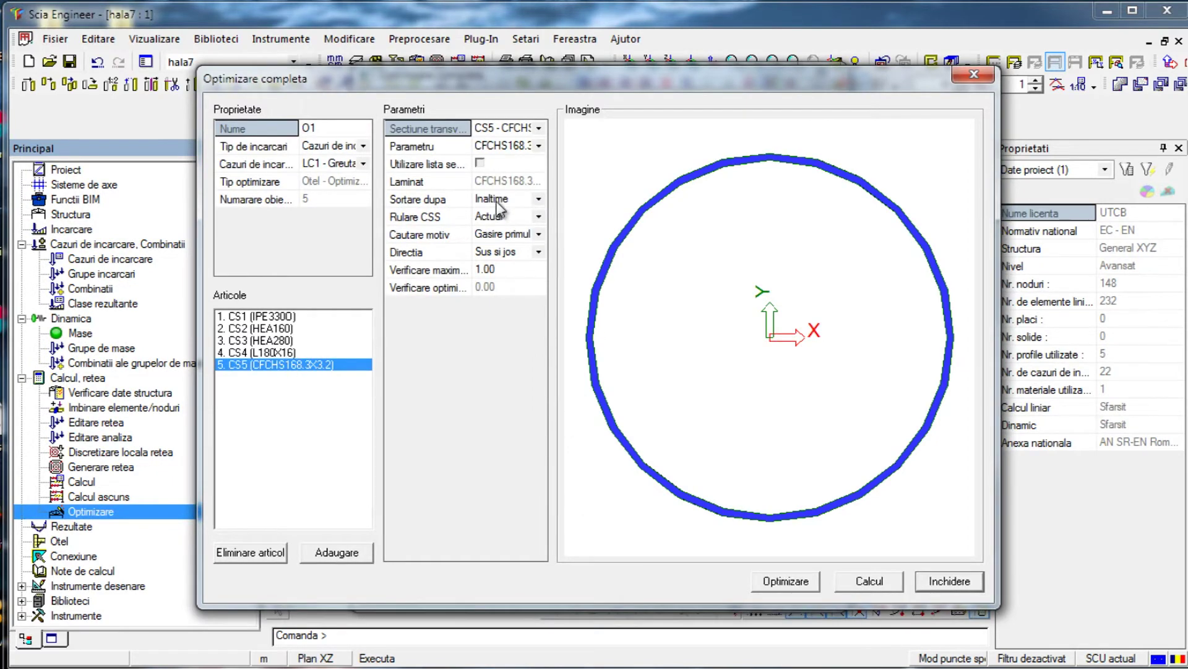
Set the sorting criterion of sections CS5 (CFCHS168.3X3.2) and CS4 (L180X16) to A in the complete optimisation
{"action": "left_click", "coordinate": [499, 209]}
{"action": "left_click", "coordinate": [489, 223]}
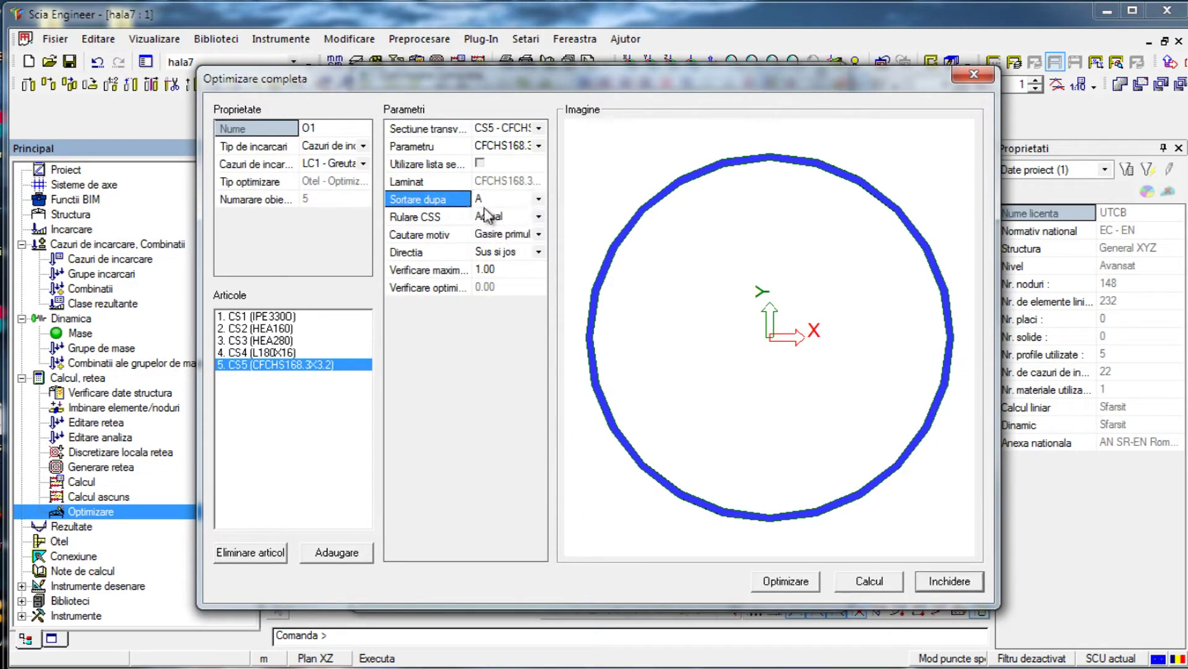
{"action": "left_click", "coordinate": [333, 352]}
{"action": "left_click", "coordinate": [496, 207]}
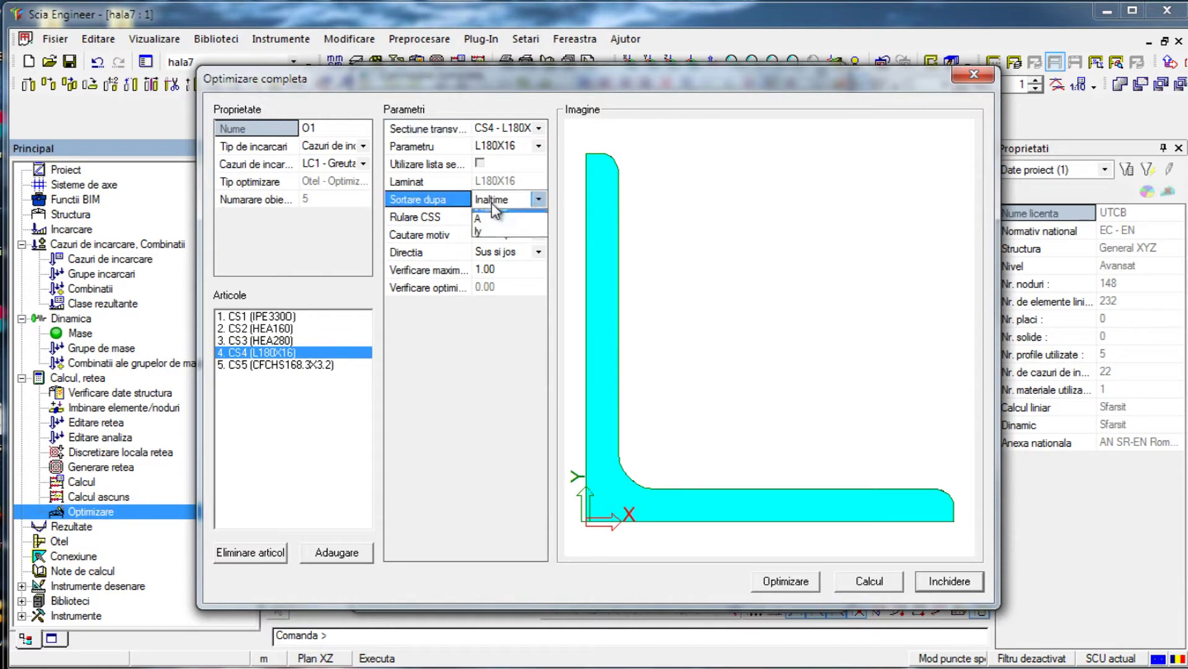
{"action": "left_click", "coordinate": [497, 233]}
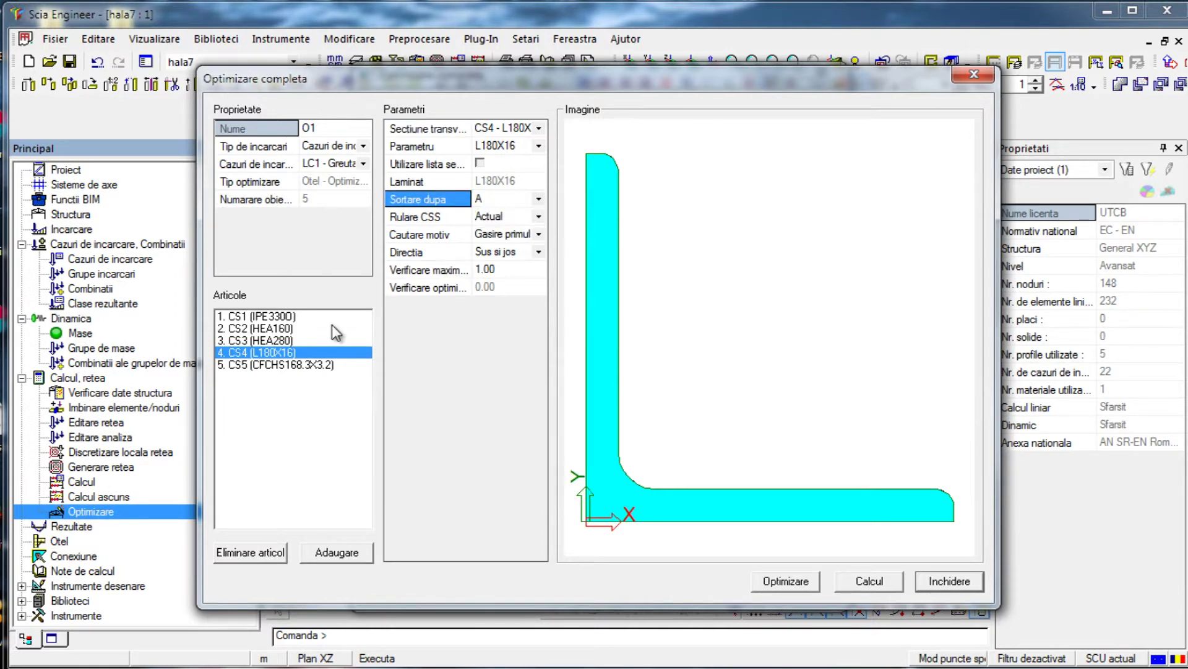
Sort section CS3 (HEA280) by Iy and change the sorting criterion of section CS2 (HEA160) in the complete optimisation
{"action": "left_click", "coordinate": [303, 339]}
{"action": "left_click", "coordinate": [496, 199]}
{"action": "left_click", "coordinate": [495, 199]}
{"action": "left_click", "coordinate": [495, 241]}
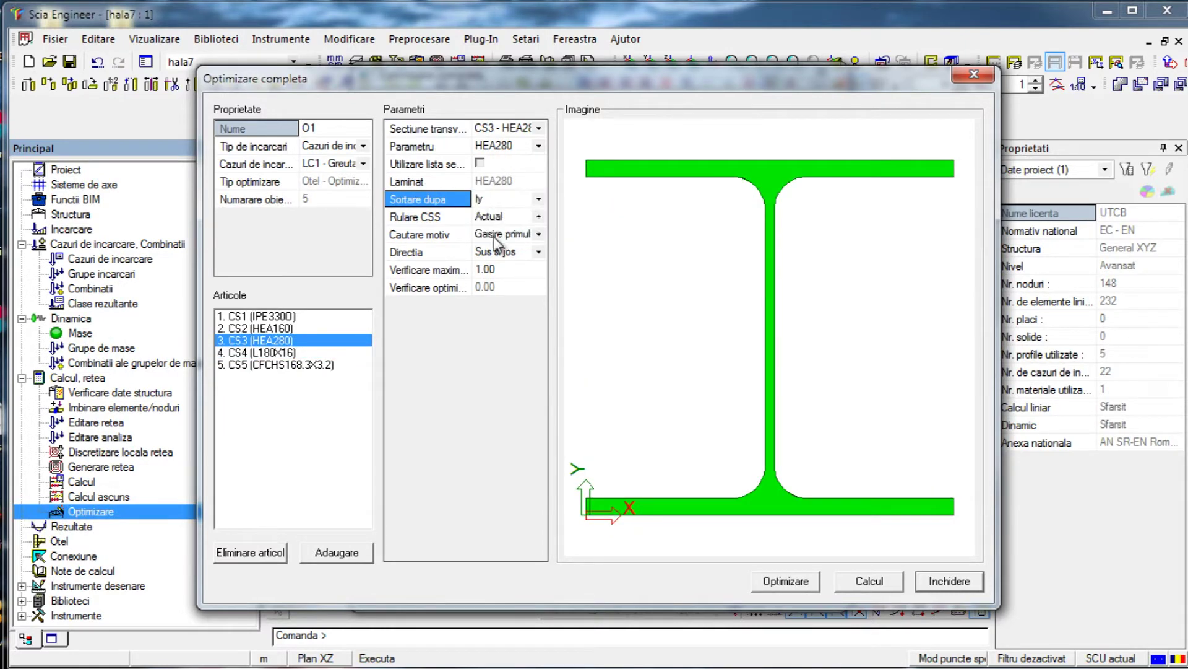
{"action": "left_click", "coordinate": [316, 328]}
{"action": "left_click", "coordinate": [495, 199]}
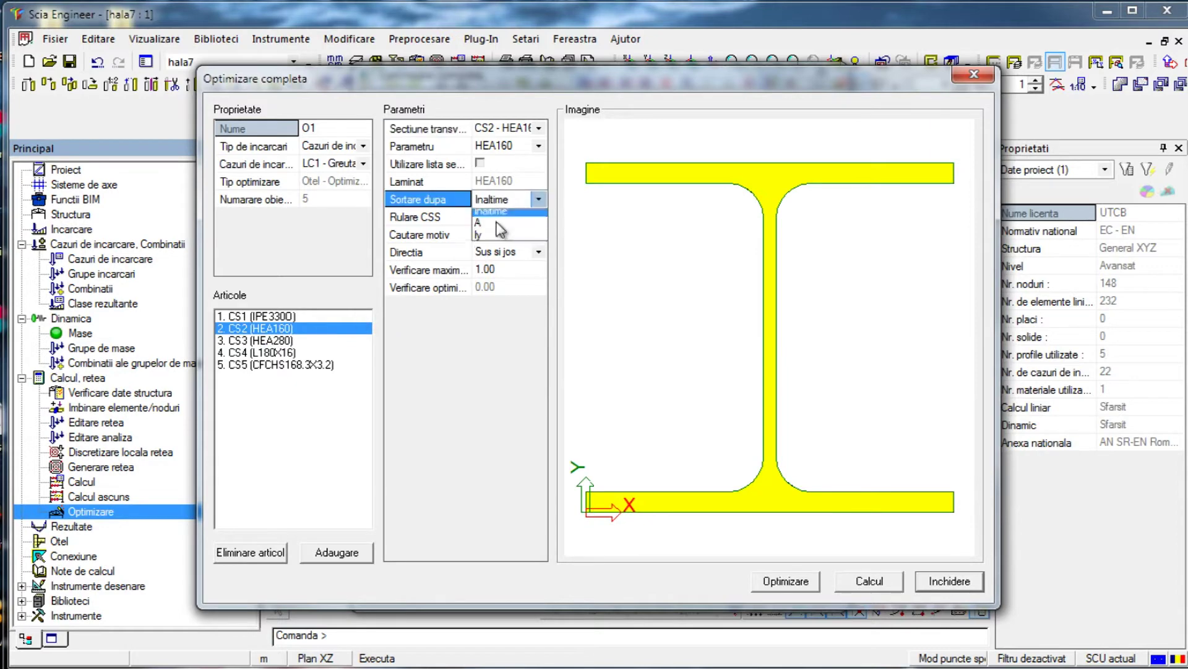
{"action": "left_click", "coordinate": [496, 233]}
Run the linear calculation (Calcul liniar) of the hall for all load cases
{"action": "left_click_drag", "start_coordinate": [696, 540], "coordinate": [720, 541]}
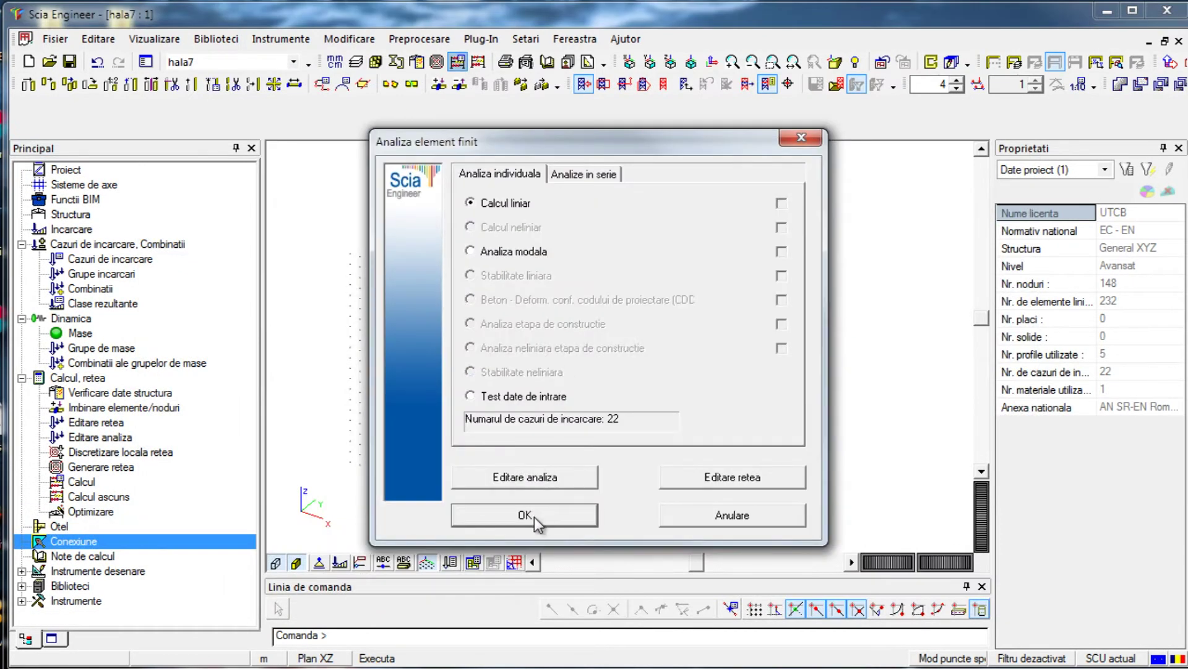
{"action": "left_click", "coordinate": [533, 518]}
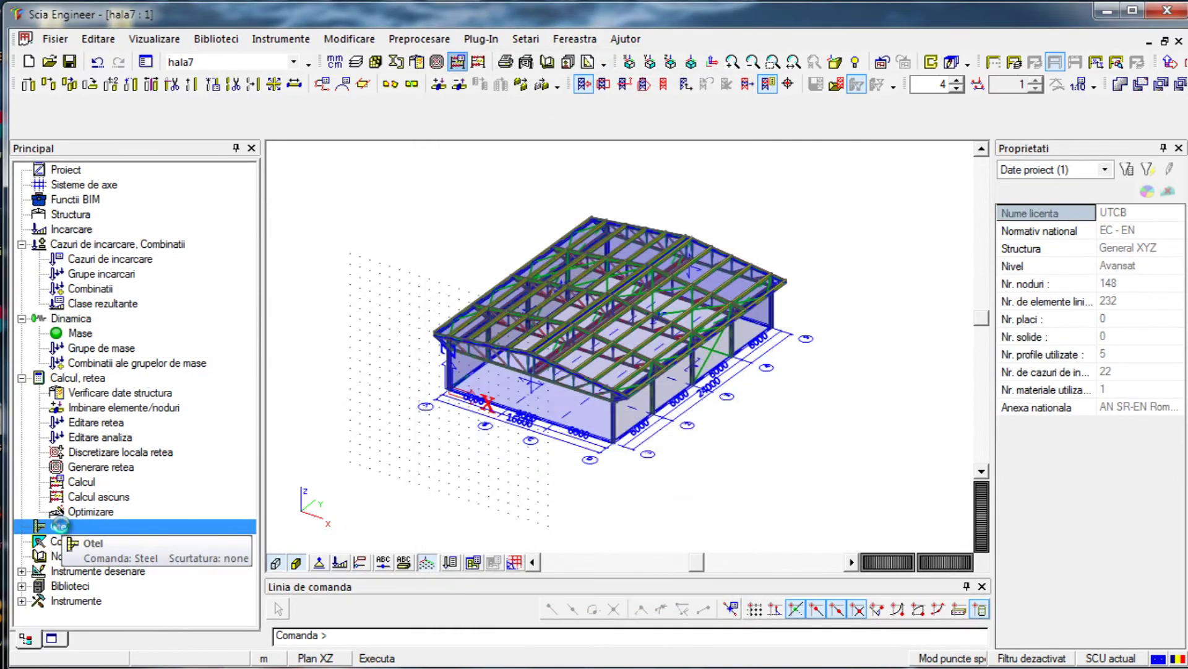
{"action": "left_click", "coordinate": [698, 432]}
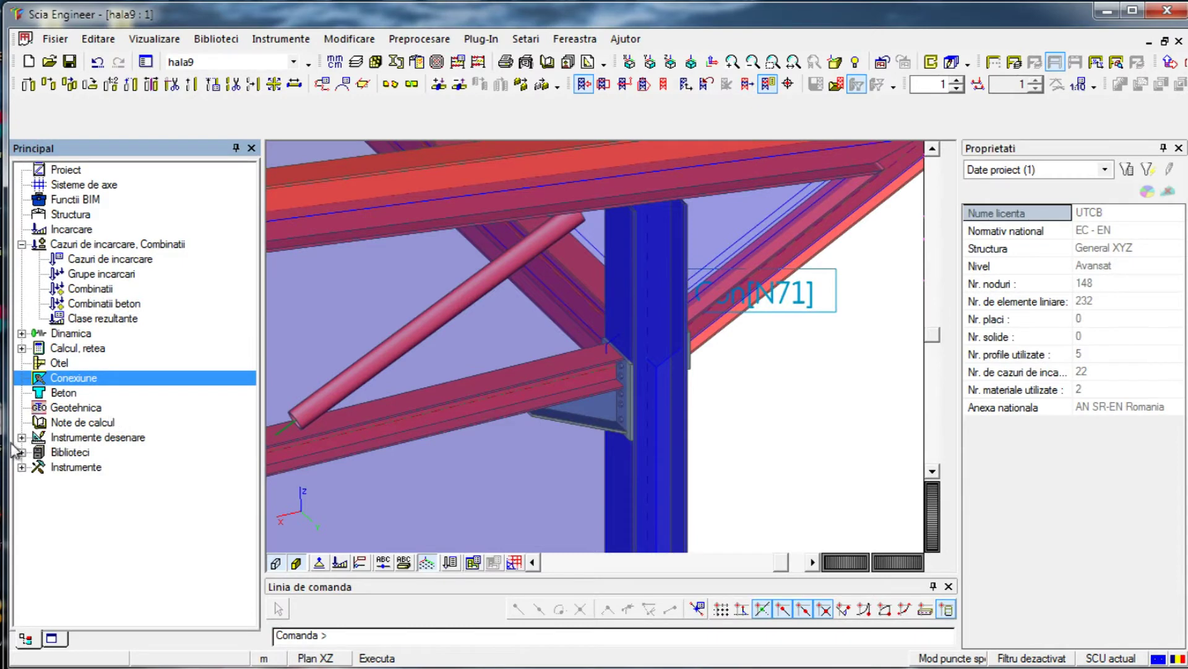
In hala9, generate section images of line grid Grid1 in the image library with prefix Sectiune and scale 1:100, and expand the generated set
{"action": "left_click", "coordinate": [21, 437]}
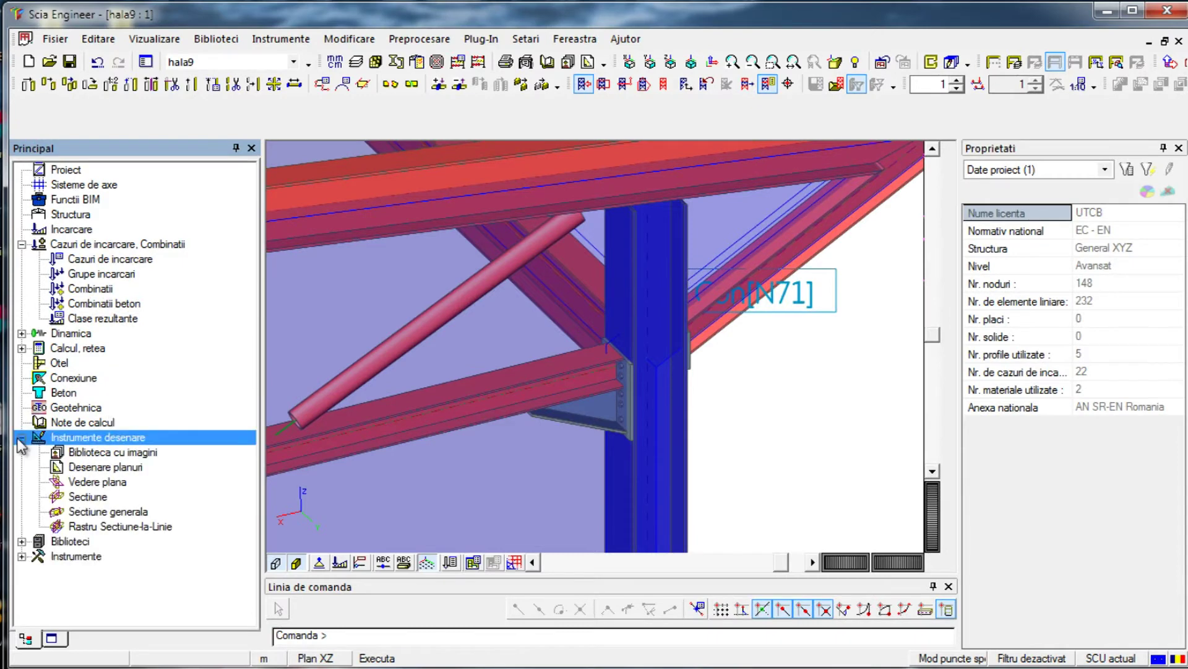
{"action": "double_click", "coordinate": [112, 452]}
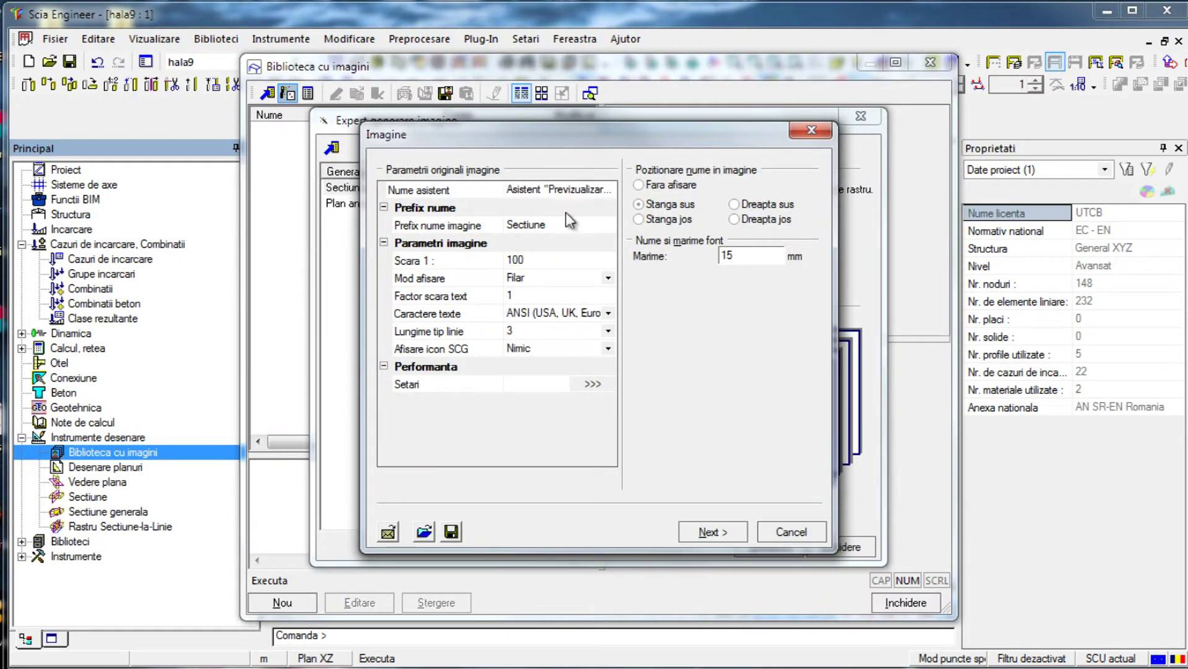
{"action": "left_click", "coordinate": [710, 532]}
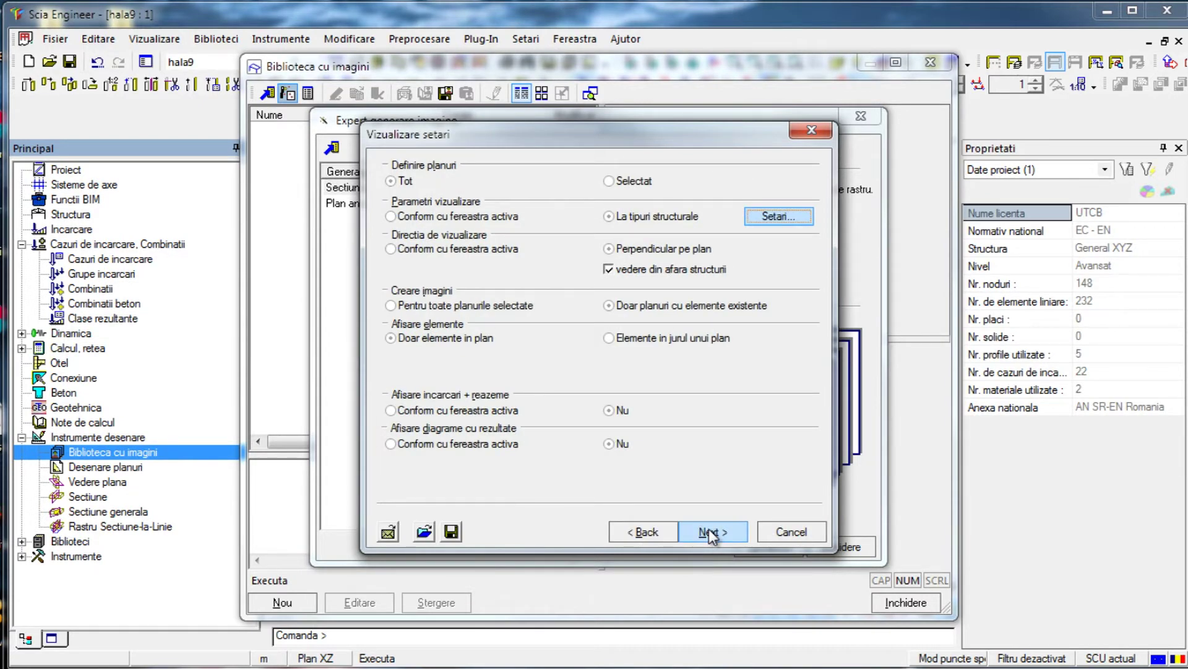
{"action": "left_click", "coordinate": [711, 533]}
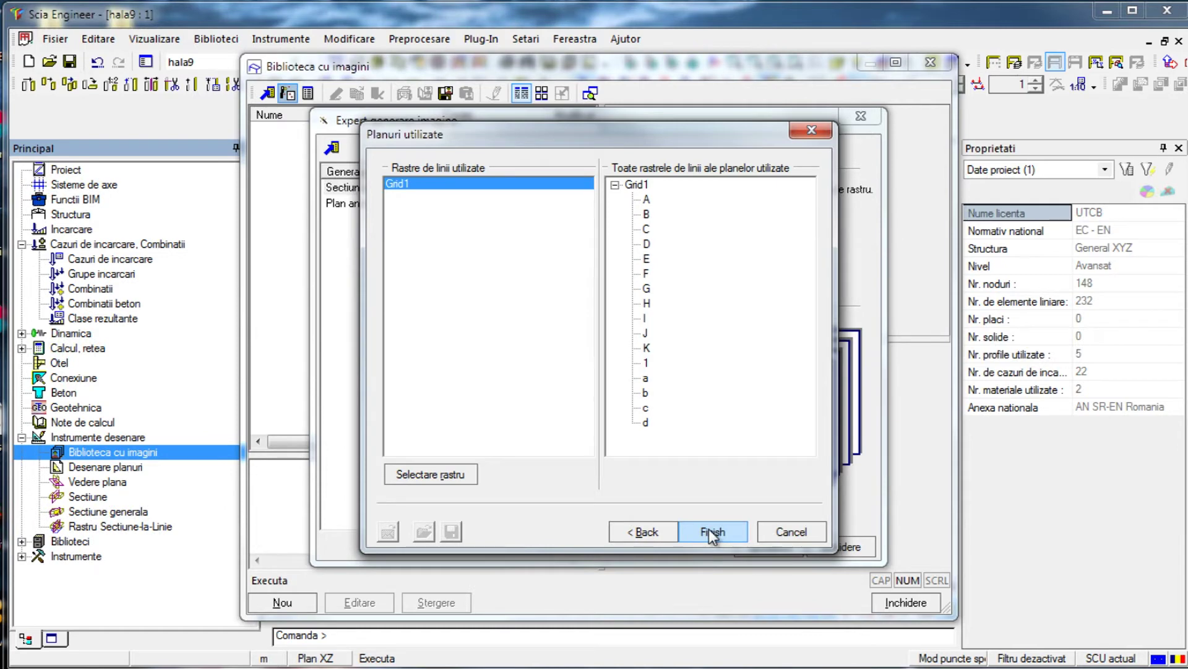
{"action": "left_click", "coordinate": [711, 533]}
{"action": "double_click", "coordinate": [263, 131]}
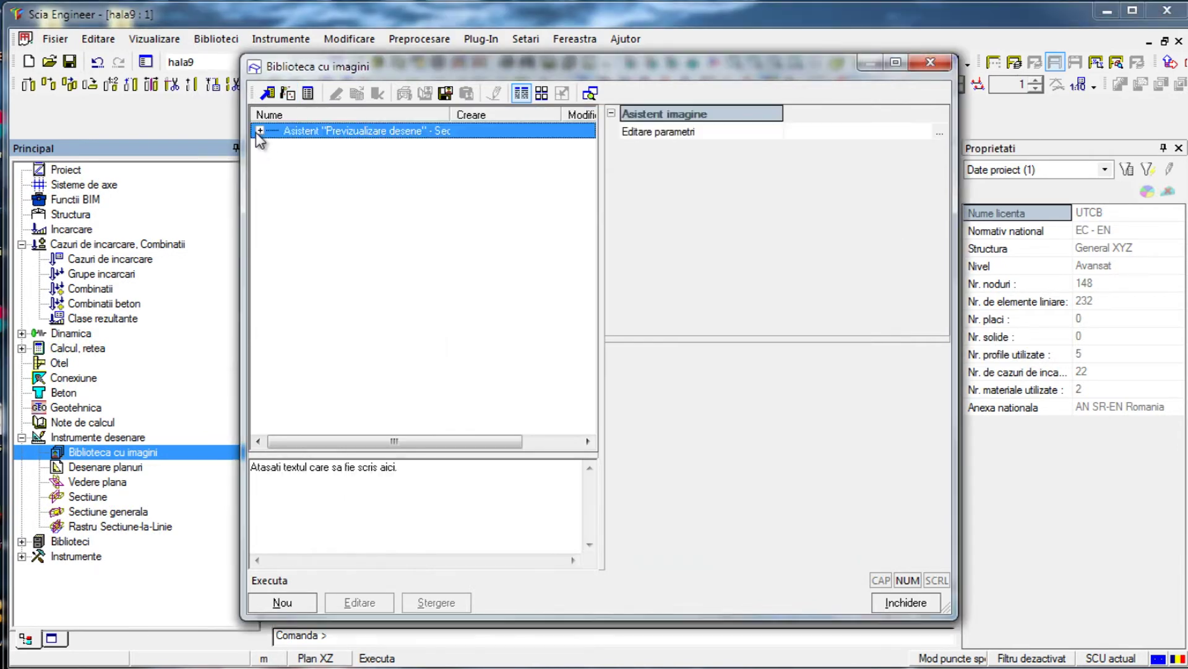
Preview the generated section images in the image library, from Sectiune - A through the frame Sectiune - 1 to Sectiune - c and d
{"action": "left_click", "coordinate": [311, 147]}
{"action": "left_click", "coordinate": [311, 177]}
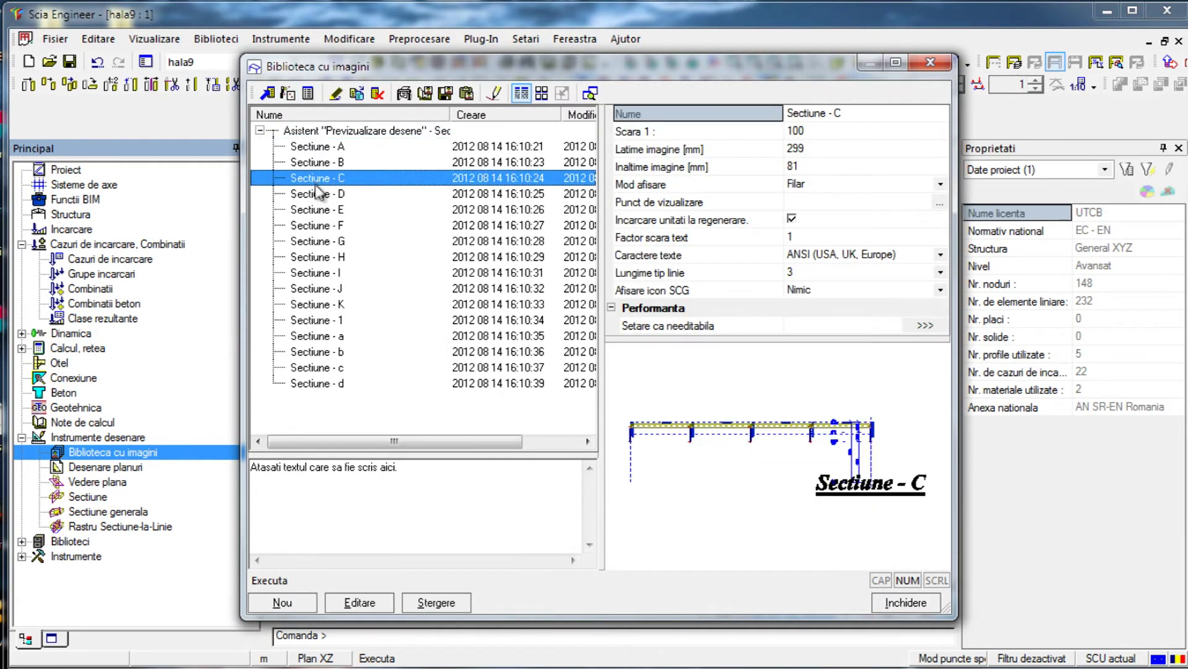
{"action": "left_click", "coordinate": [312, 194]}
{"action": "left_click", "coordinate": [322, 225]}
{"action": "left_click", "coordinate": [350, 272]}
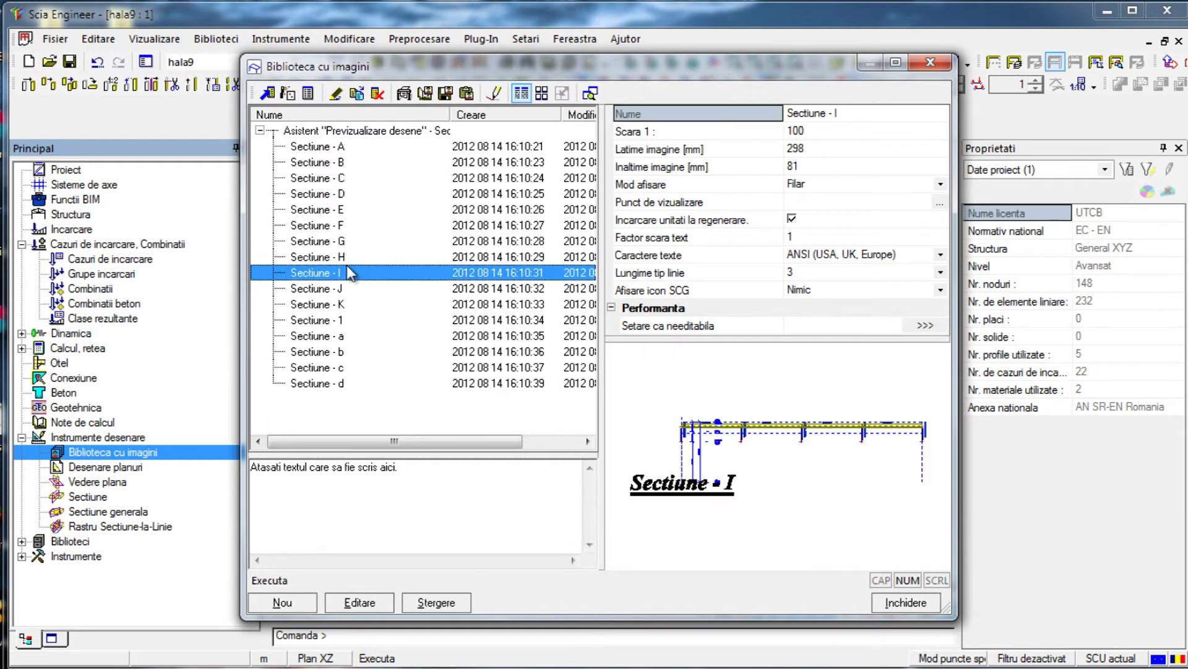
{"action": "left_click", "coordinate": [353, 288]}
{"action": "left_click", "coordinate": [356, 320]}
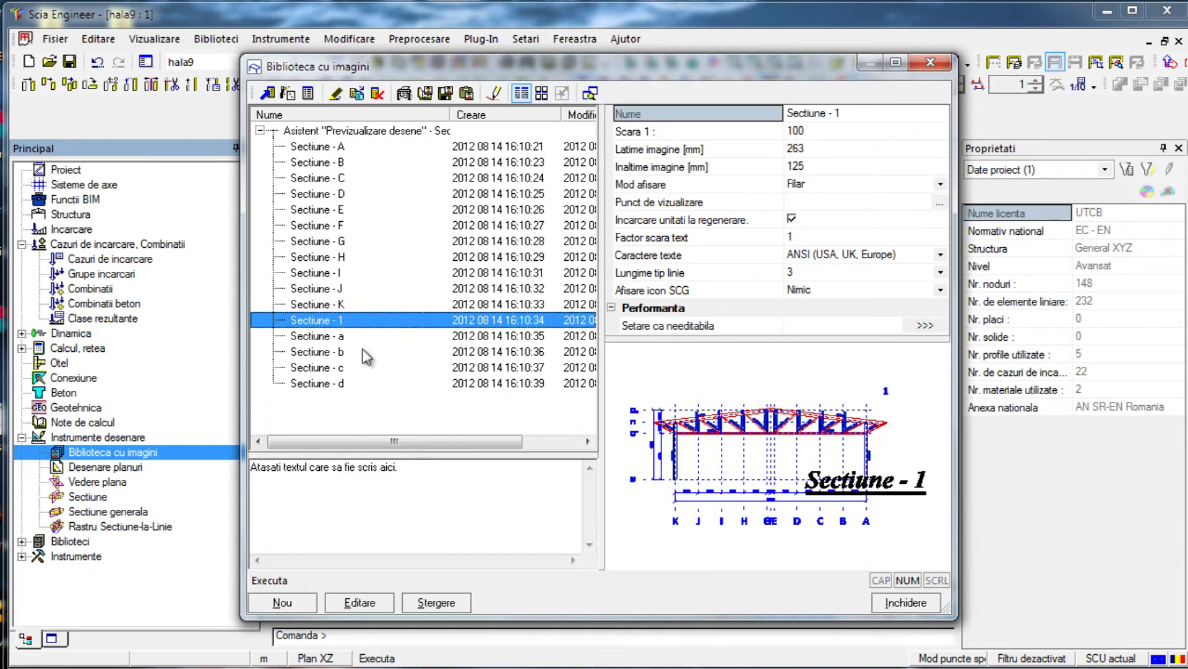
{"action": "left_click", "coordinate": [363, 352]}
{"action": "left_click", "coordinate": [369, 384]}
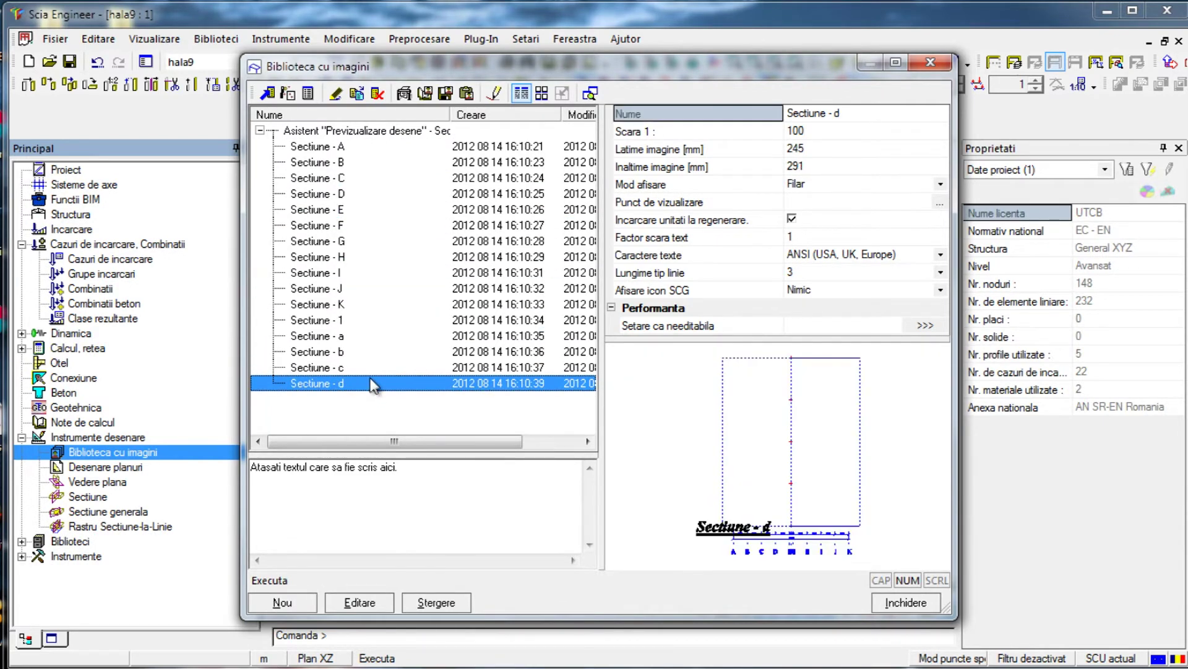
{"action": "left_click", "coordinate": [370, 368]}
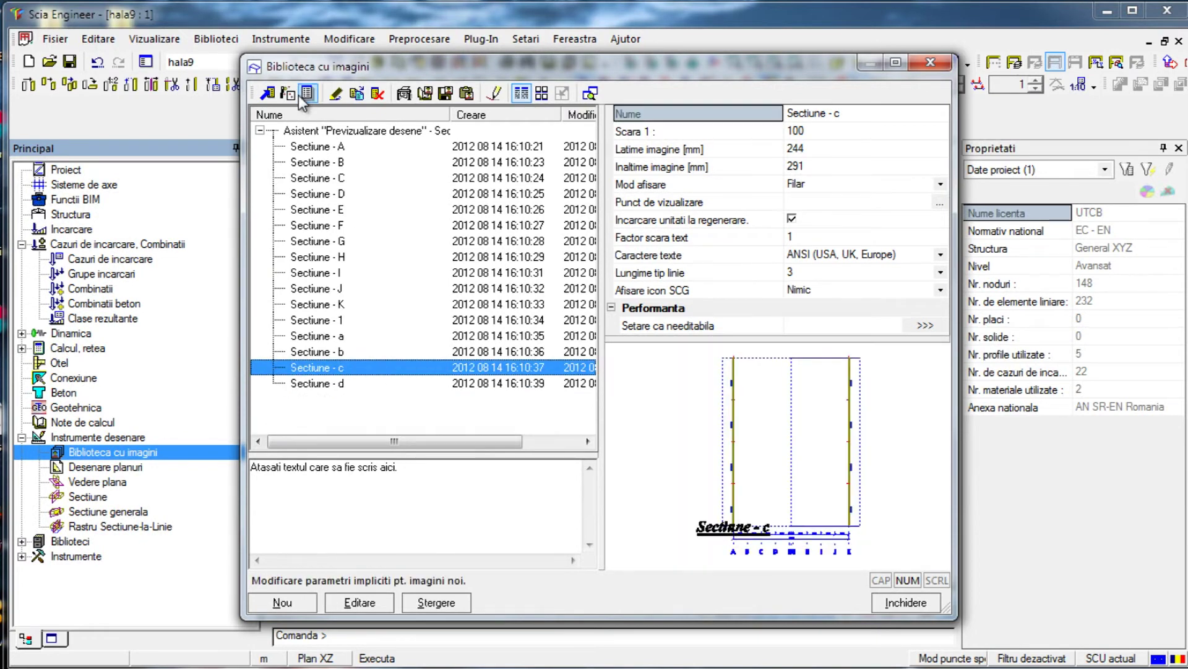
Generate the steel connection images with the Imbinari metalice assistant and preview the N71 front views, side view, end plates and haunch
{"action": "left_click", "coordinate": [268, 92]}
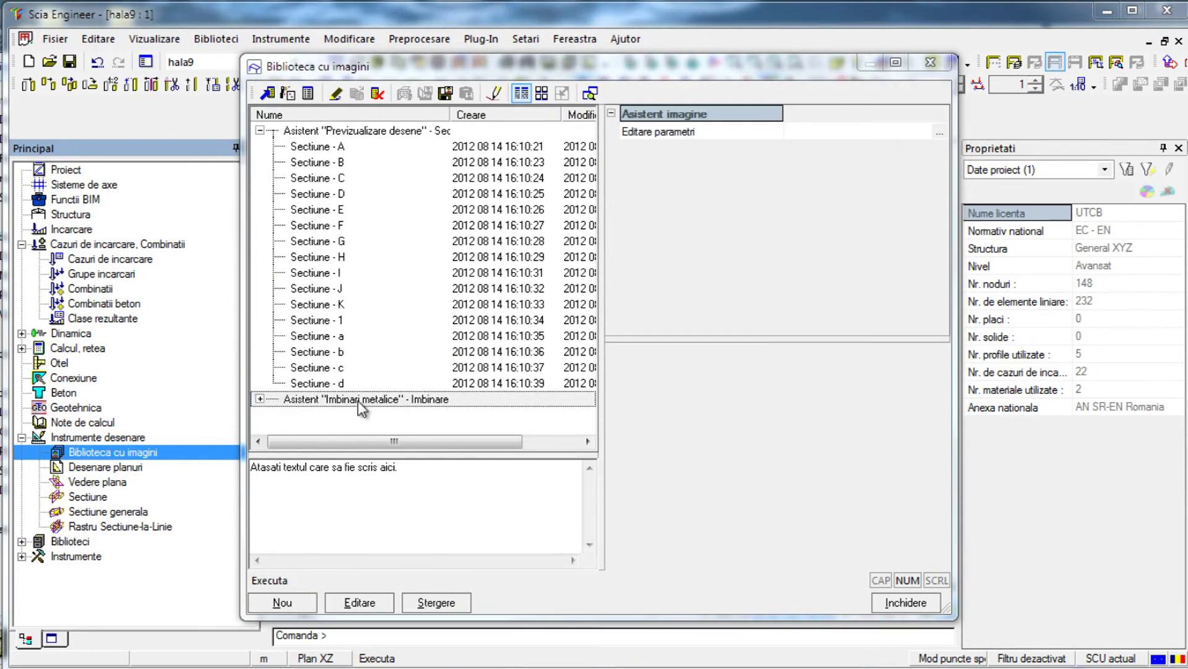
{"action": "left_click", "coordinate": [260, 399]}
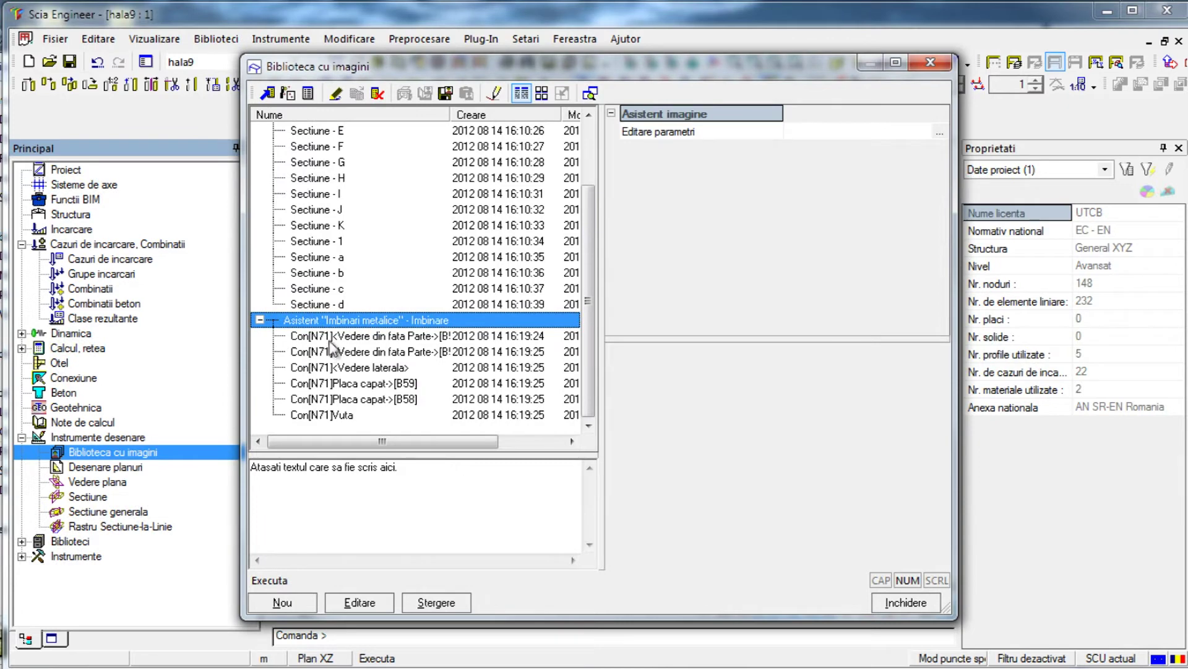
{"action": "left_click", "coordinate": [332, 336]}
{"action": "left_click", "coordinate": [389, 353]}
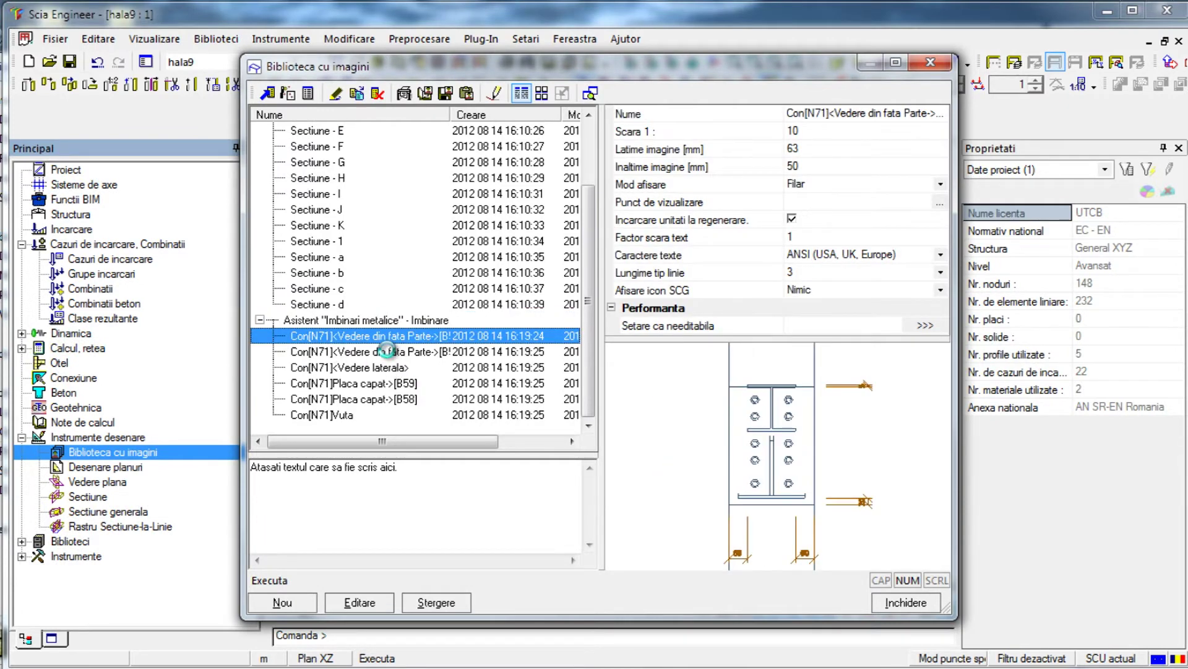
{"action": "left_click", "coordinate": [382, 369]}
{"action": "left_click", "coordinate": [378, 384]}
{"action": "left_click", "coordinate": [384, 399]}
{"action": "left_click", "coordinate": [390, 414]}
{"action": "left_click", "coordinate": [394, 403]}
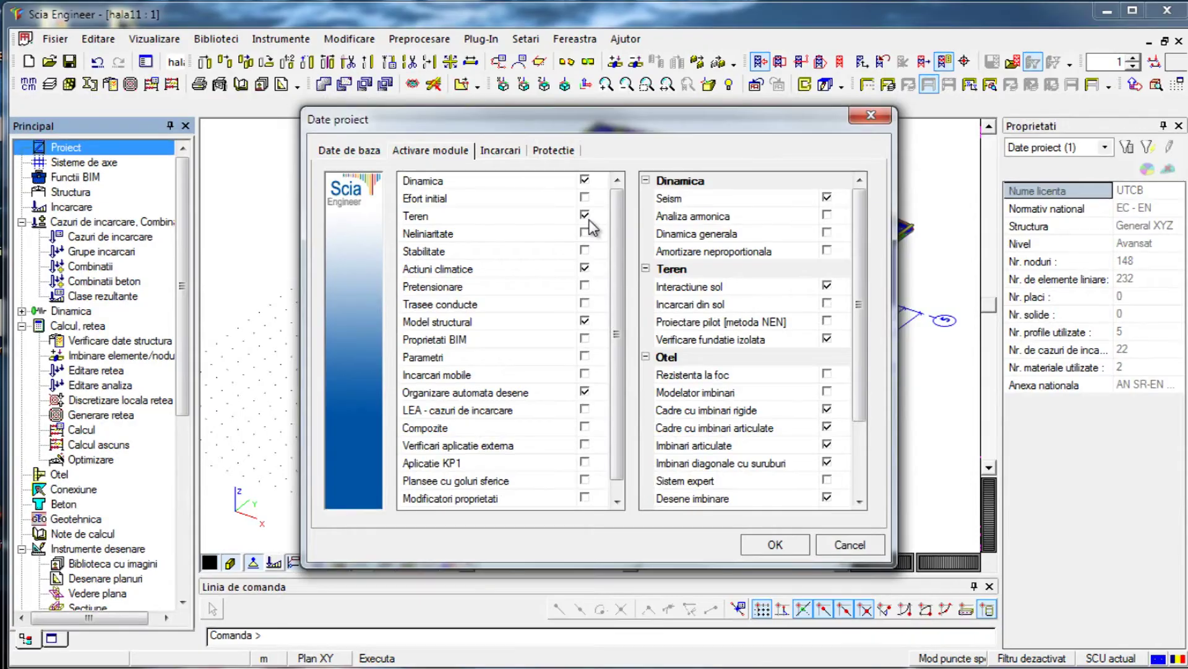
In the hala11 project data, keep the Teren module active with Interactiune sol and Verificare fundatie izolata enabled
{"action": "left_click", "coordinate": [585, 217]}
{"action": "left_click", "coordinate": [585, 217]}
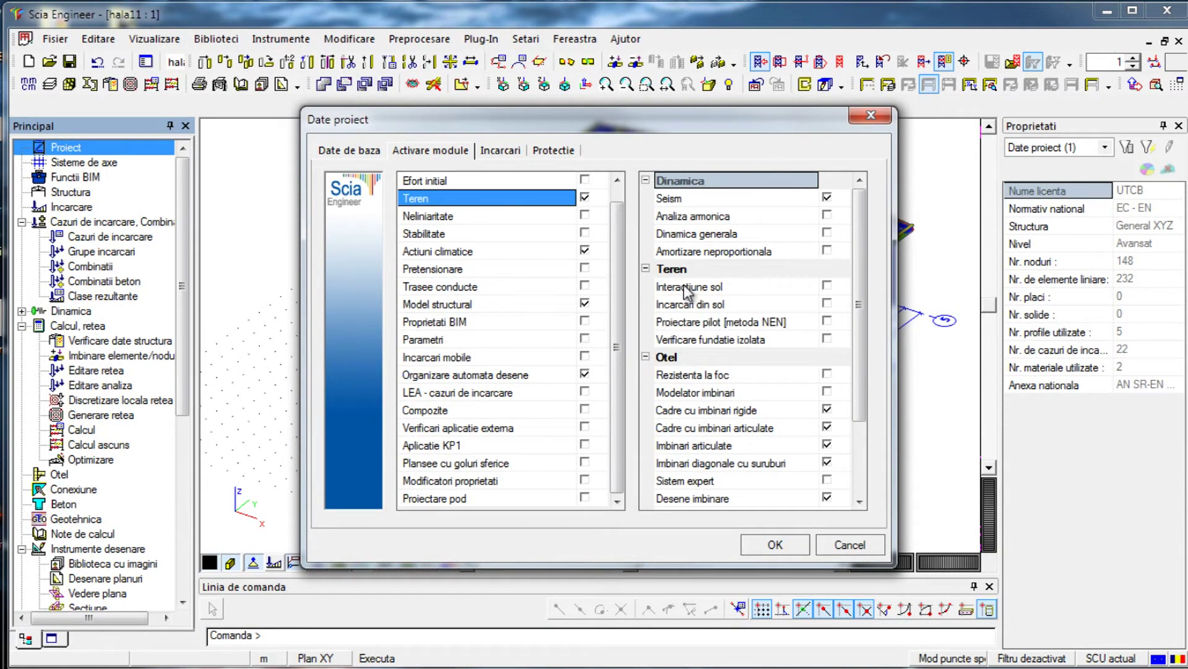
{"action": "left_click", "coordinate": [827, 286]}
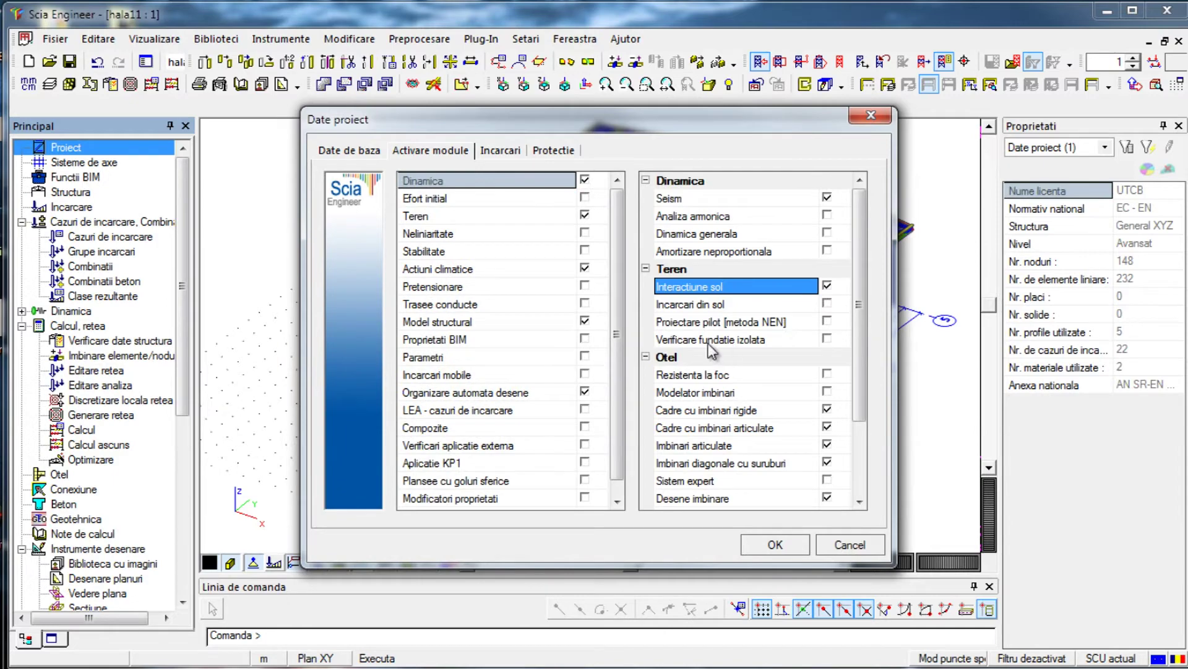
{"action": "left_click", "coordinate": [828, 339]}
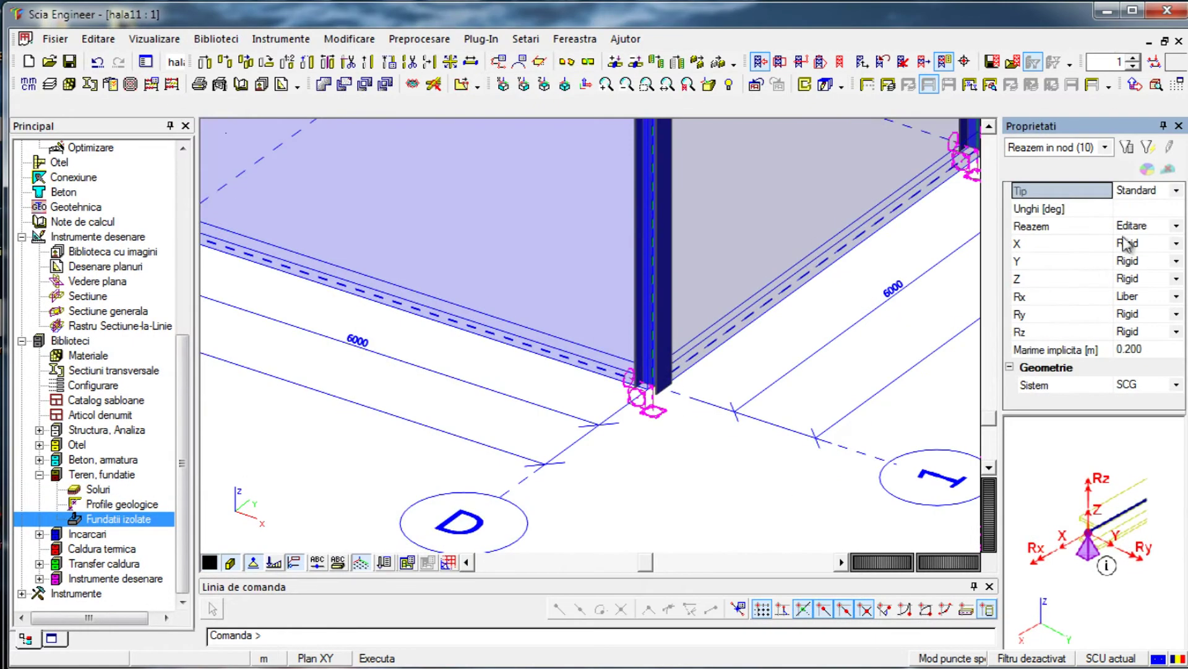
Change the type of the selected node supports from Standard to Fundatie izolata and clear the selection
{"action": "left_click", "coordinate": [1139, 191]}
{"action": "left_click", "coordinate": [1139, 191]}
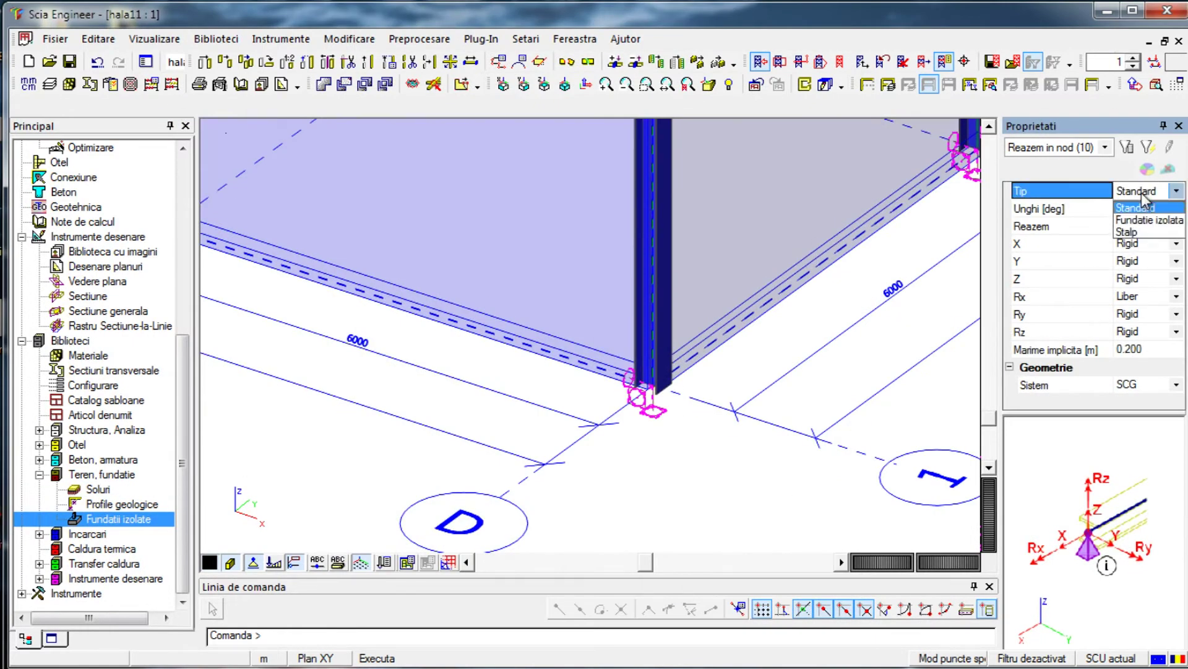
{"action": "left_click", "coordinate": [1146, 220]}
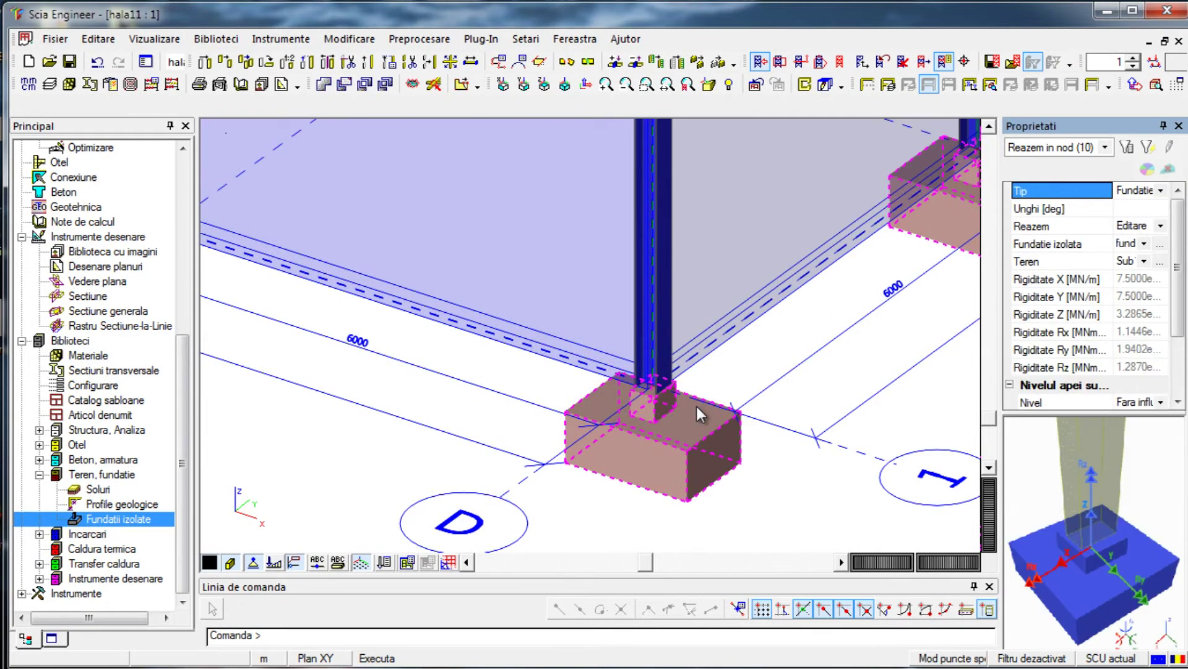
{"action": "key", "text": "Escape"}
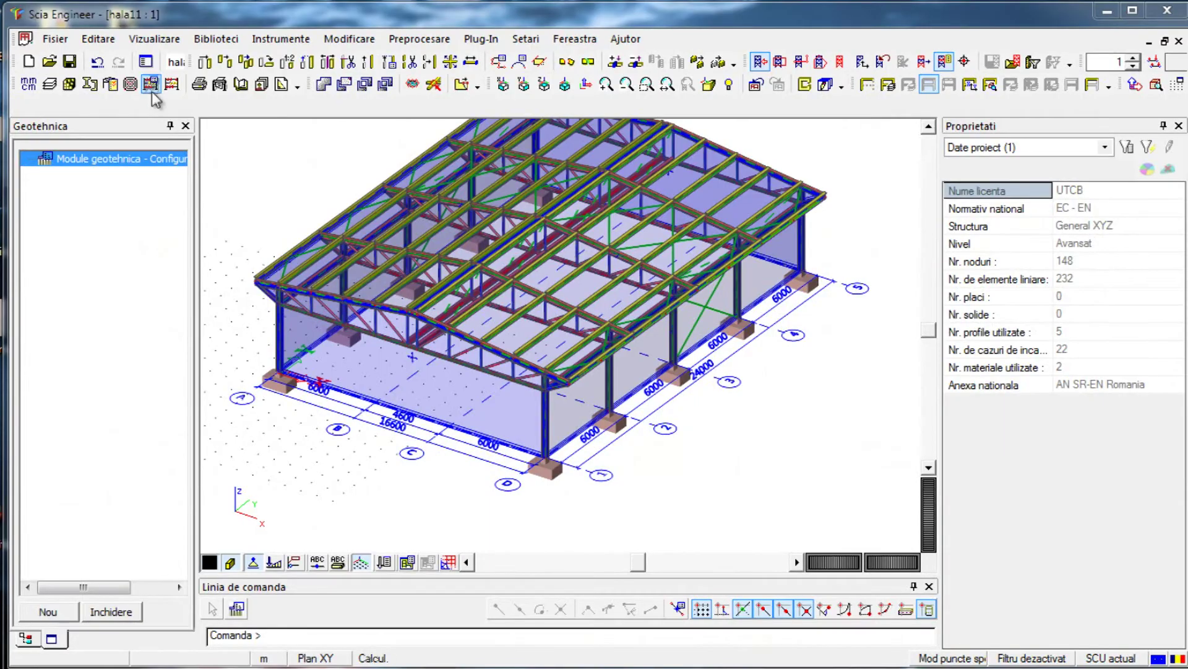
Run the linear calculation (Calcul liniar) of the hall on its isolated foundations
{"action": "left_click", "coordinate": [152, 84]}
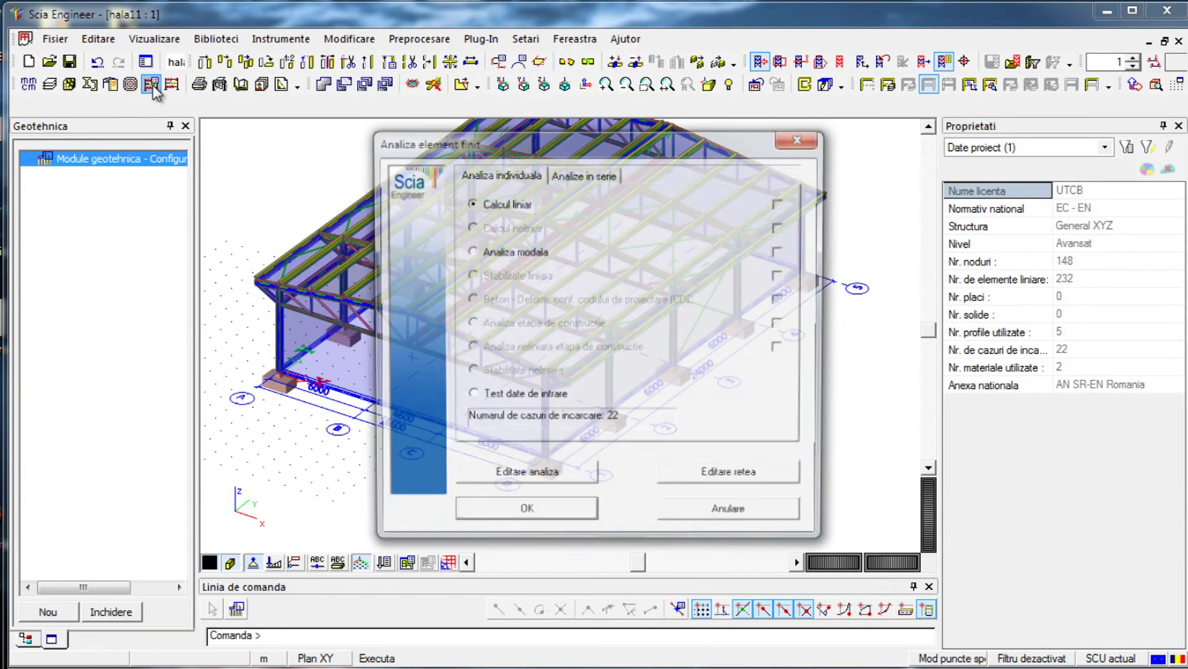
{"action": "left_click", "coordinate": [525, 518]}
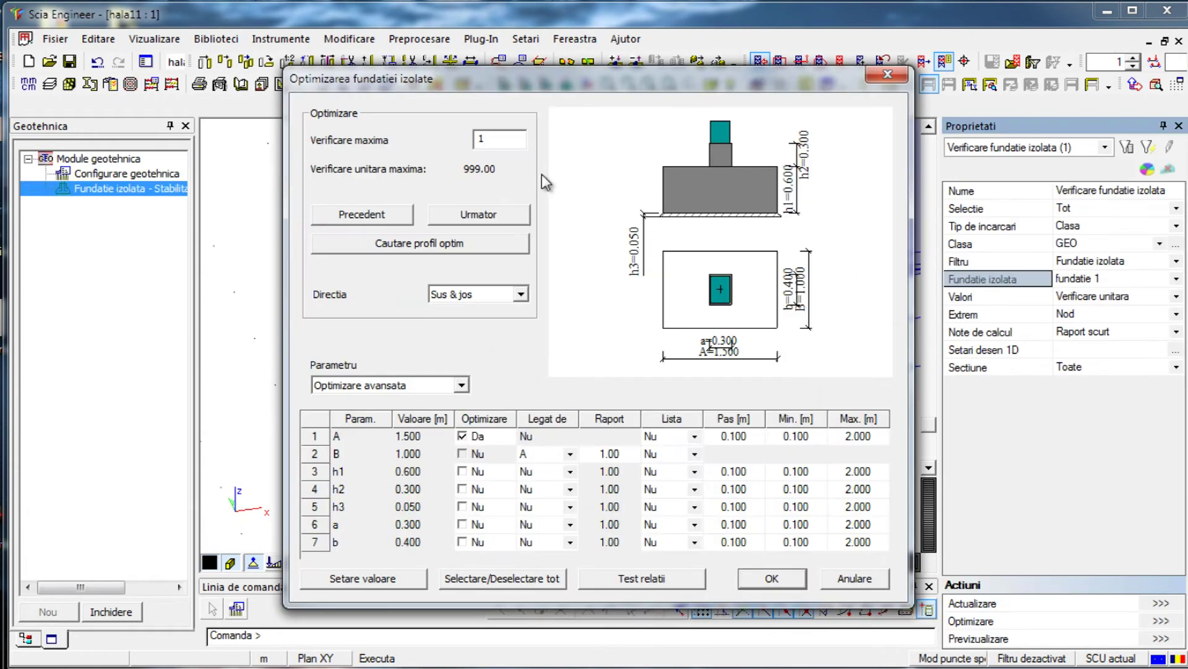
Exclude dimension A from the advanced optimisation of foundation fundatie 1 and open the choice of optimisation parameter
{"action": "left_click", "coordinate": [463, 437]}
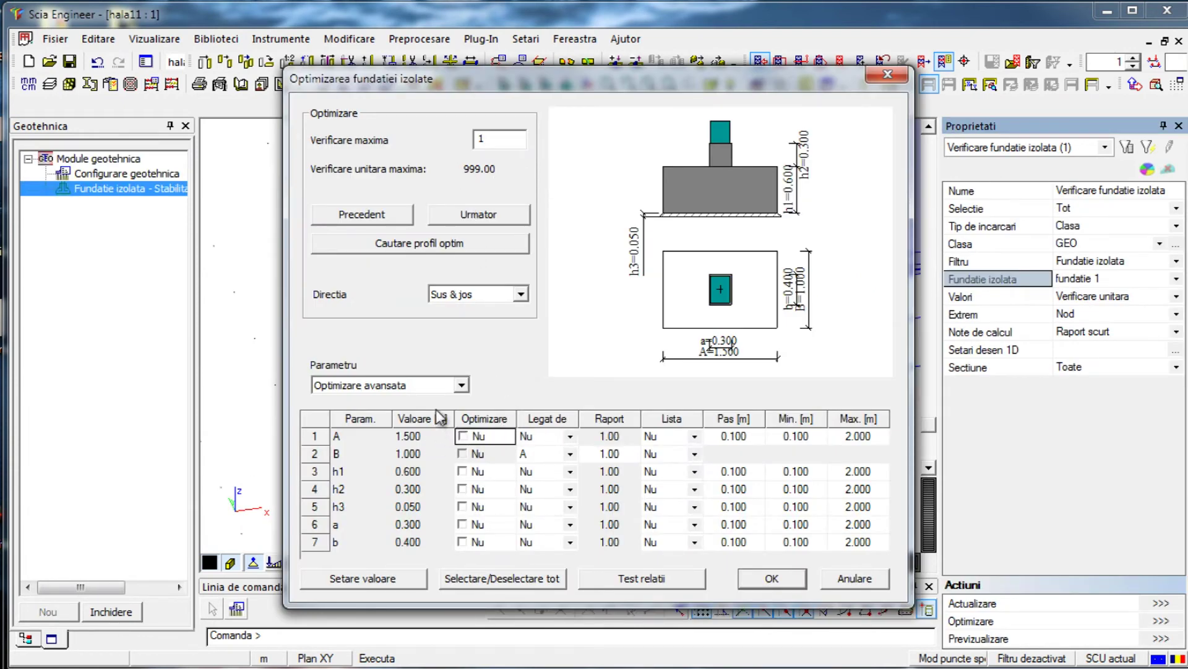
{"action": "left_click", "coordinate": [461, 385]}
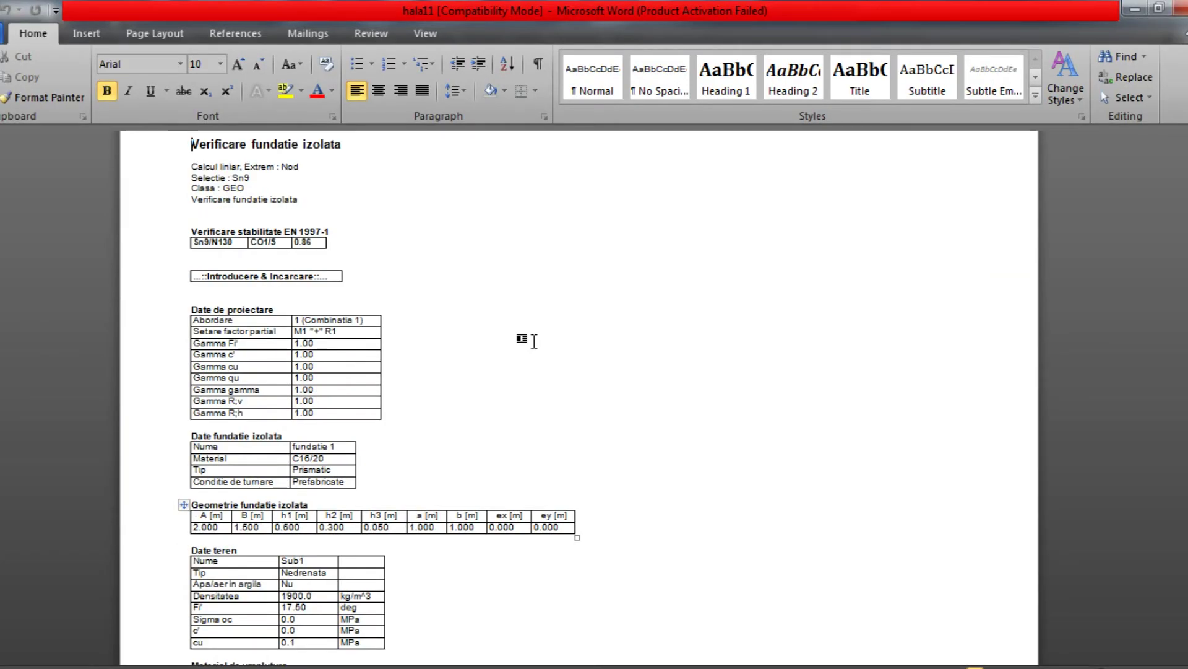
Read through the hala11 isolated foundation check report in Word, from design data and geometry to loads and ULS stability verification
{"action": "scroll", "coordinate": [534, 342], "scroll_direction": "down", "scroll_amount": 5}
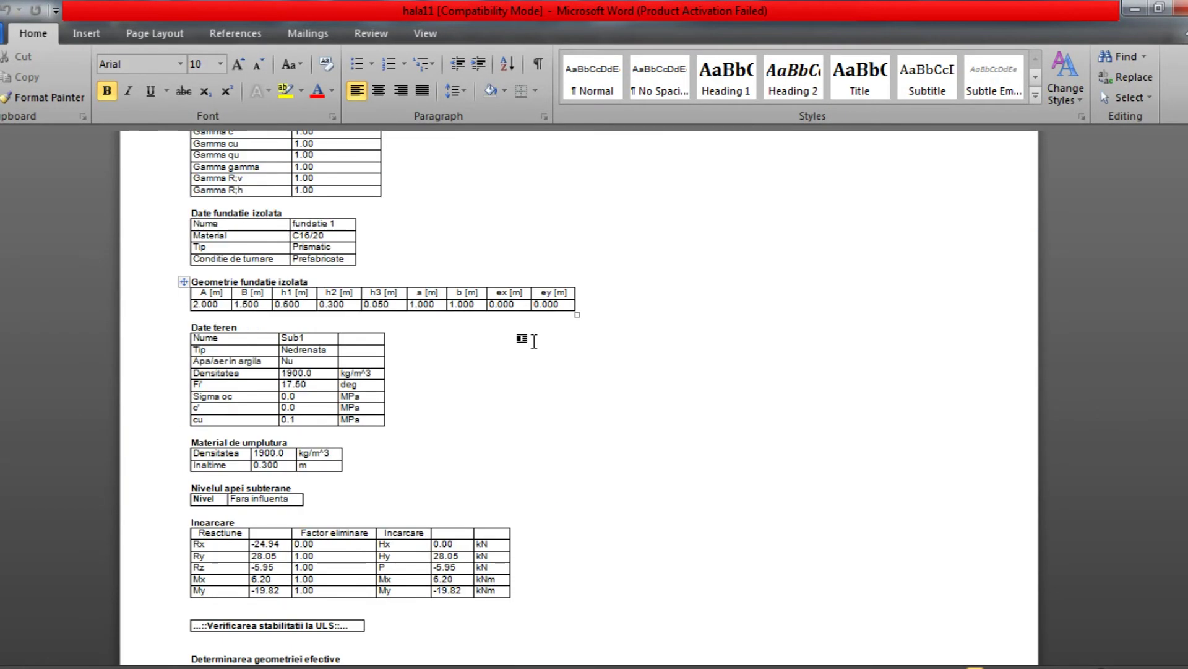
{"action": "scroll", "coordinate": [534, 341], "scroll_direction": "down", "scroll_amount": 2}
{"action": "scroll", "coordinate": [533, 341], "scroll_direction": "down", "scroll_amount": 6}
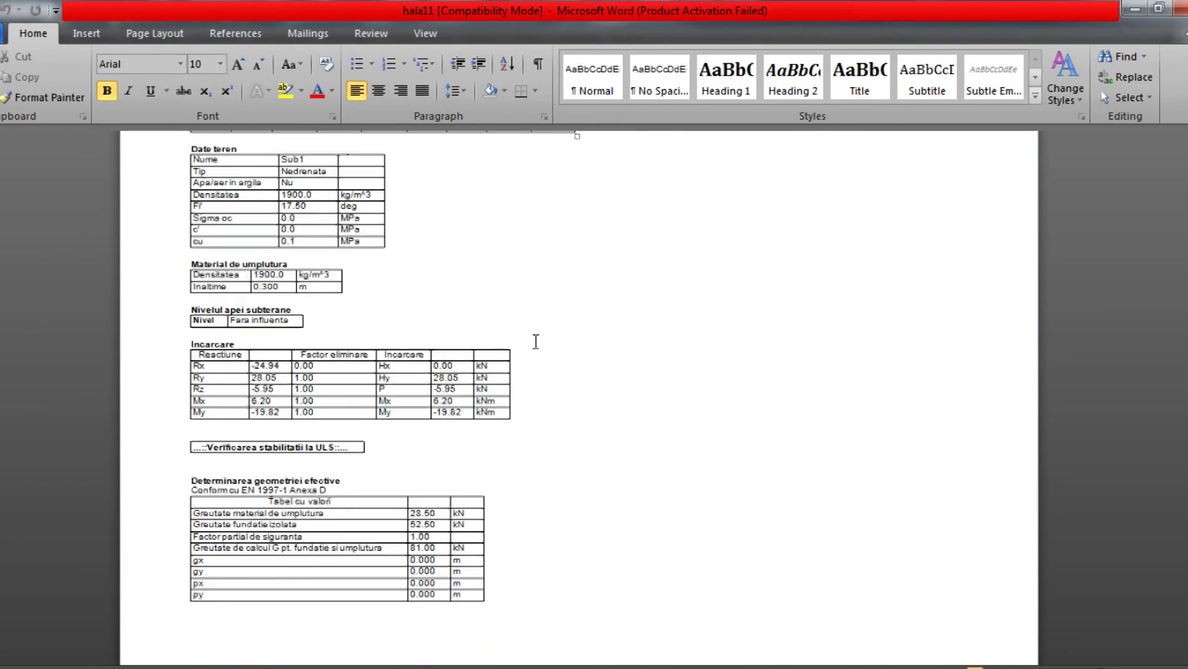
{"action": "scroll", "coordinate": [536, 341], "scroll_direction": "down", "scroll_amount": 4}
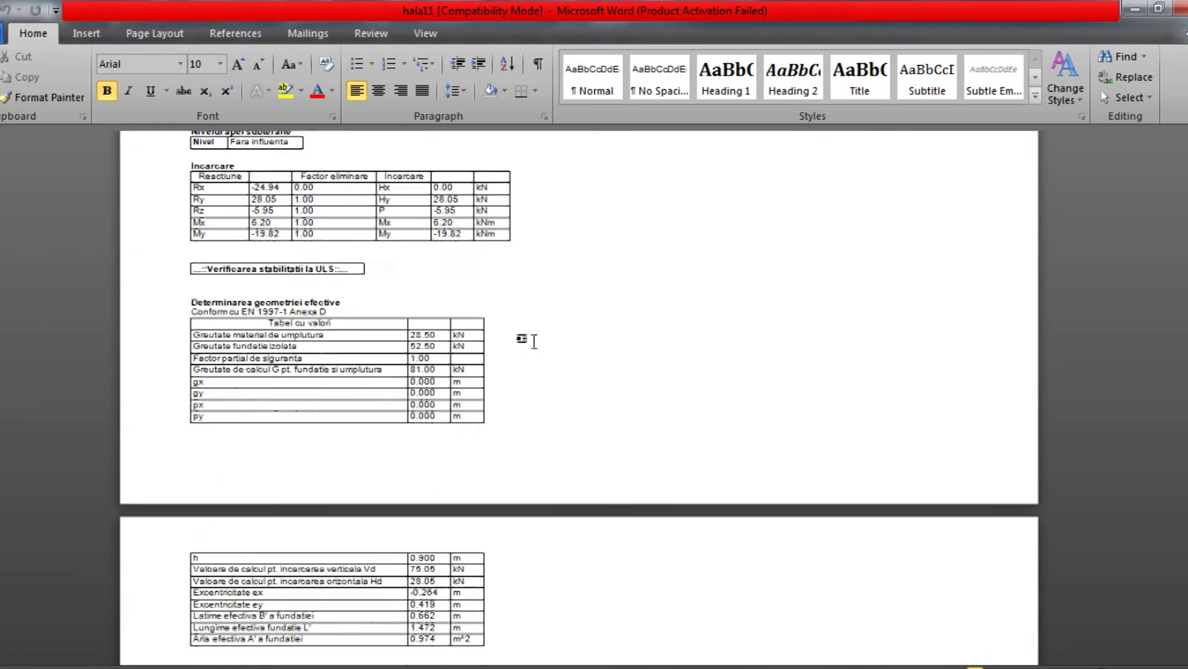
{"action": "scroll", "coordinate": [536, 341], "scroll_direction": "down", "scroll_amount": 5}
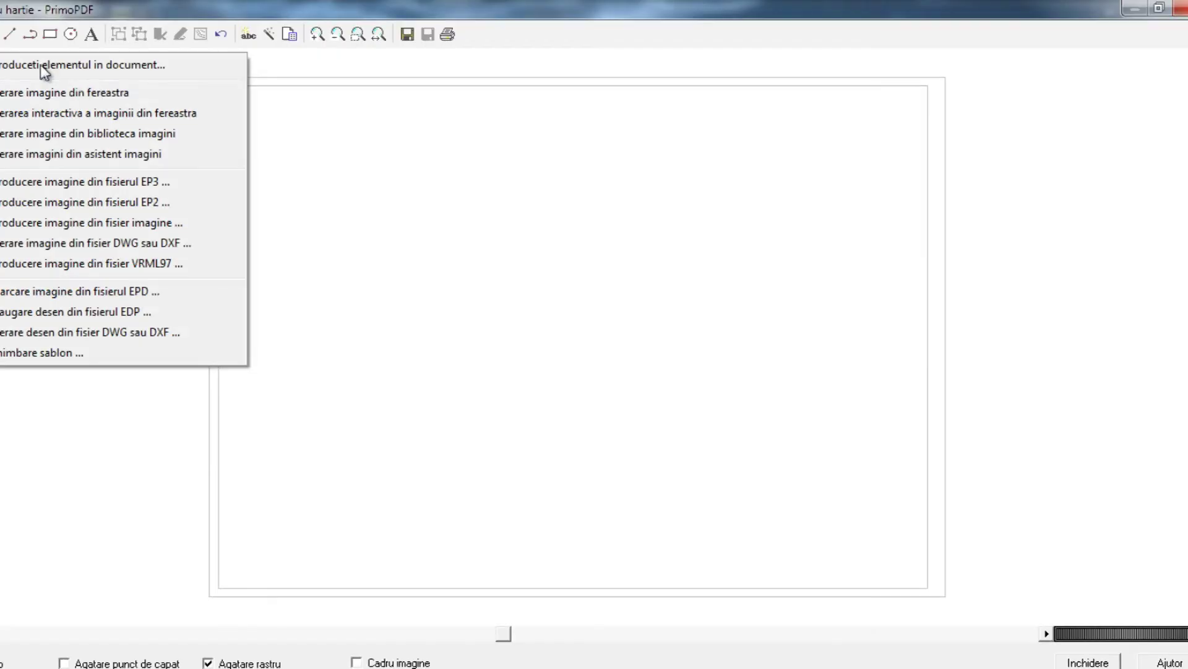
Insert Sectiune - A from the image library at the drawing sheet's upper left and place Sectiune - 1 beside it
{"action": "left_click", "coordinate": [200, 134]}
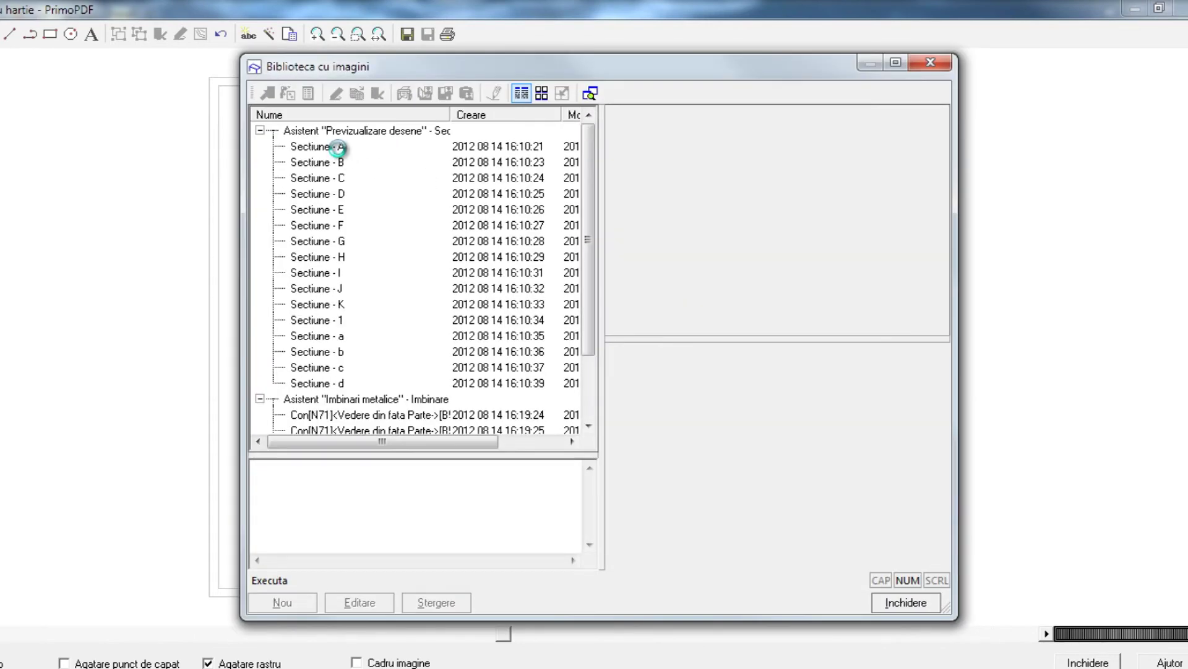
{"action": "left_click", "coordinate": [340, 147]}
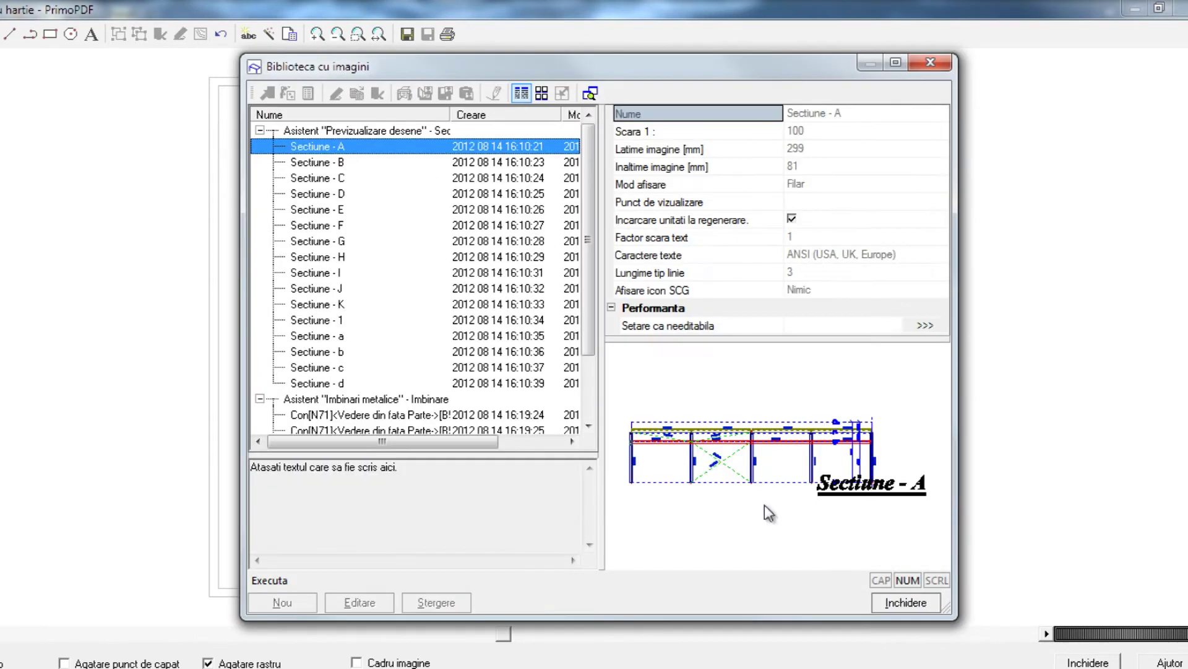
{"action": "left_click", "coordinate": [890, 605]}
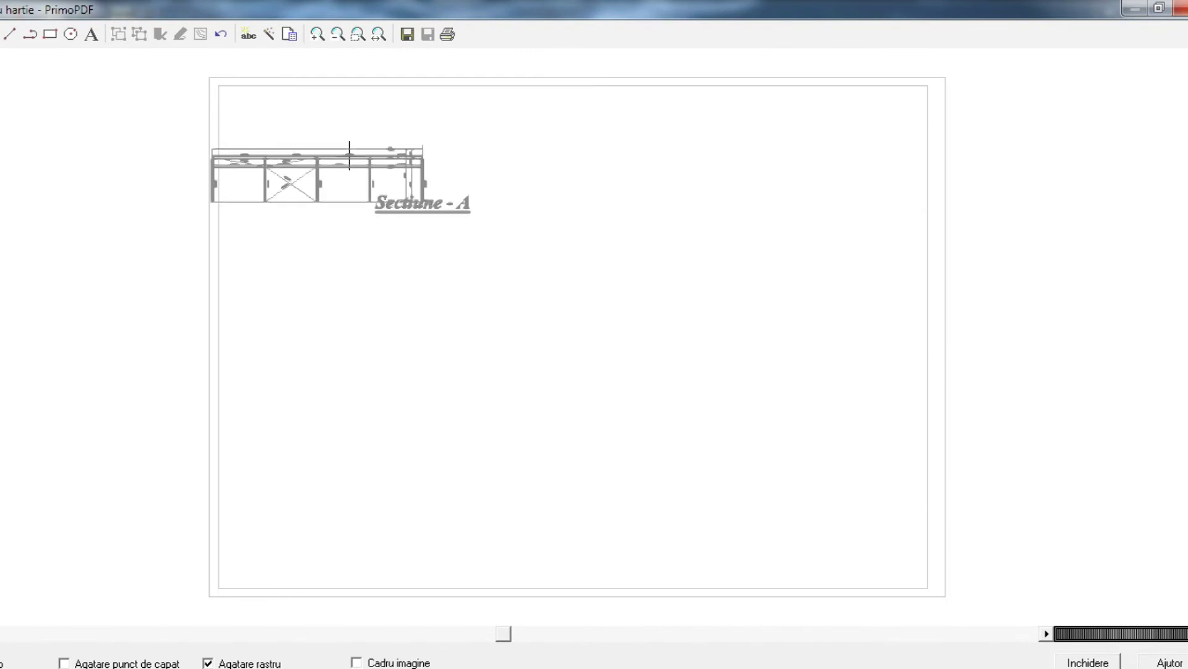
{"action": "left_click", "coordinate": [374, 144]}
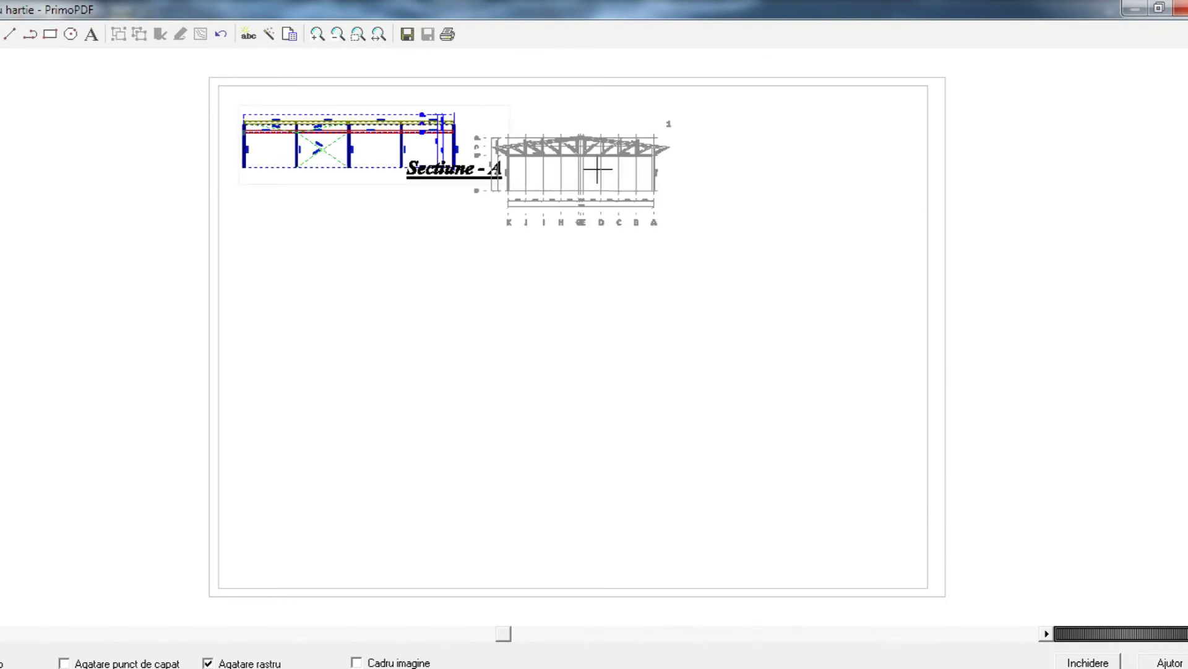
{"action": "left_click", "coordinate": [669, 144]}
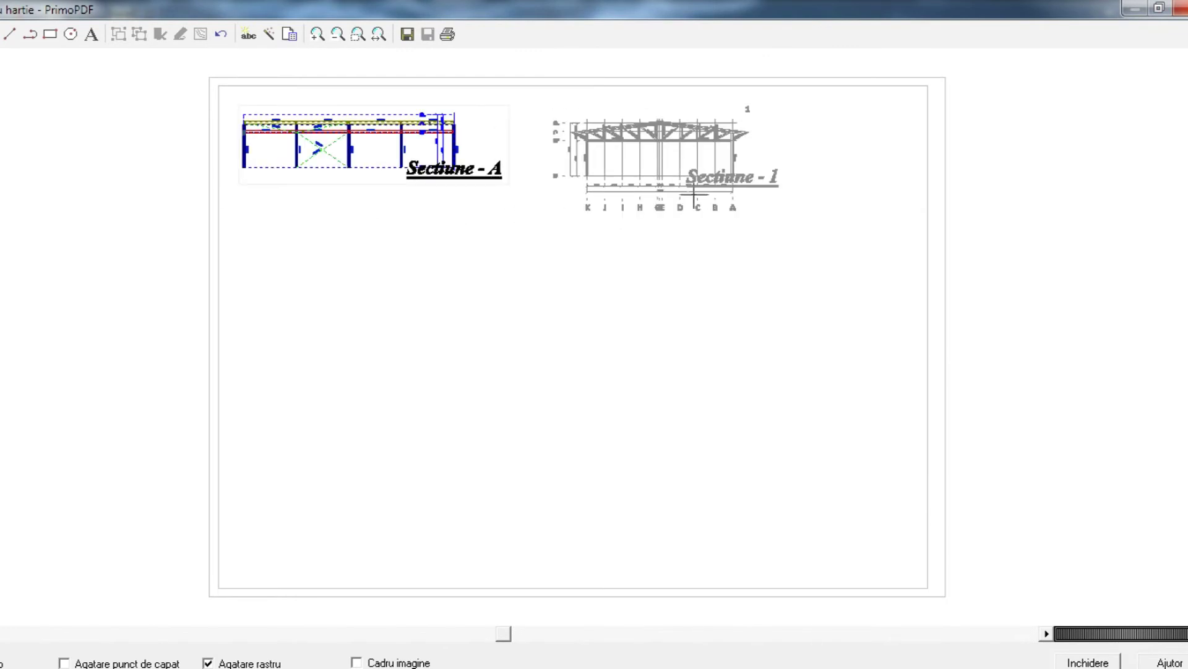
{"action": "key", "text": "Escape"}
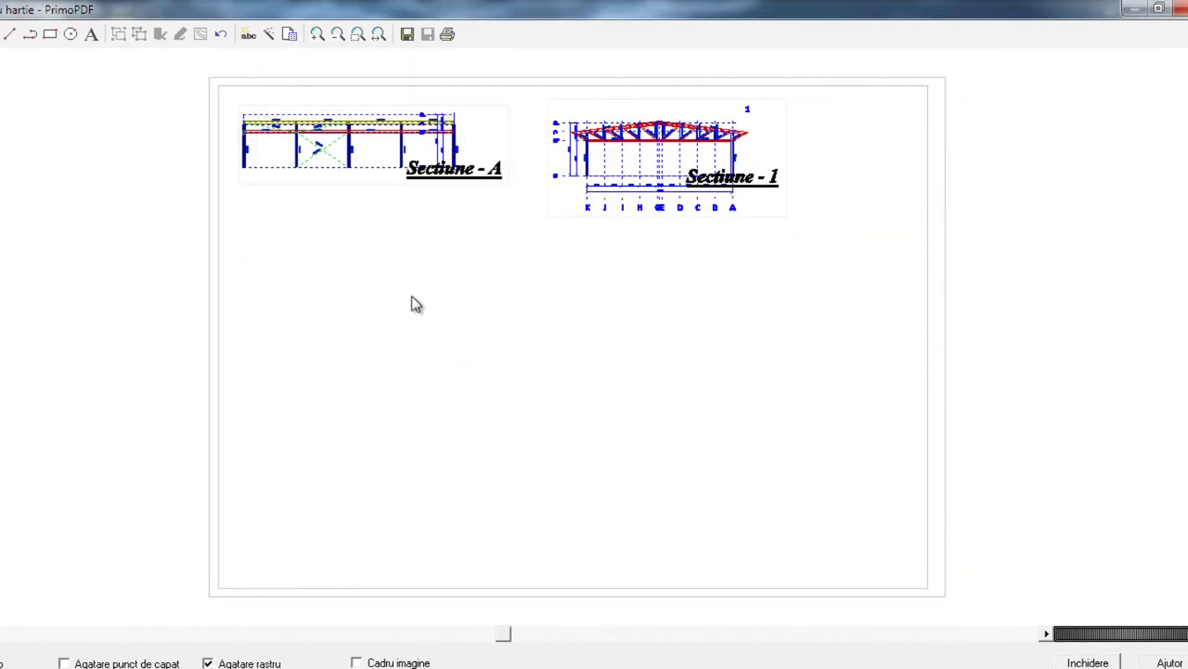
Place the front view image of the N71 connection on the drawing sheet below Sectiune - A
{"action": "left_click", "coordinate": [300, 247]}
{"action": "scroll", "coordinate": [305, 247], "scroll_direction": "up", "scroll_amount": 2}
{"action": "scroll", "coordinate": [303, 247], "scroll_direction": "up", "scroll_amount": 3}
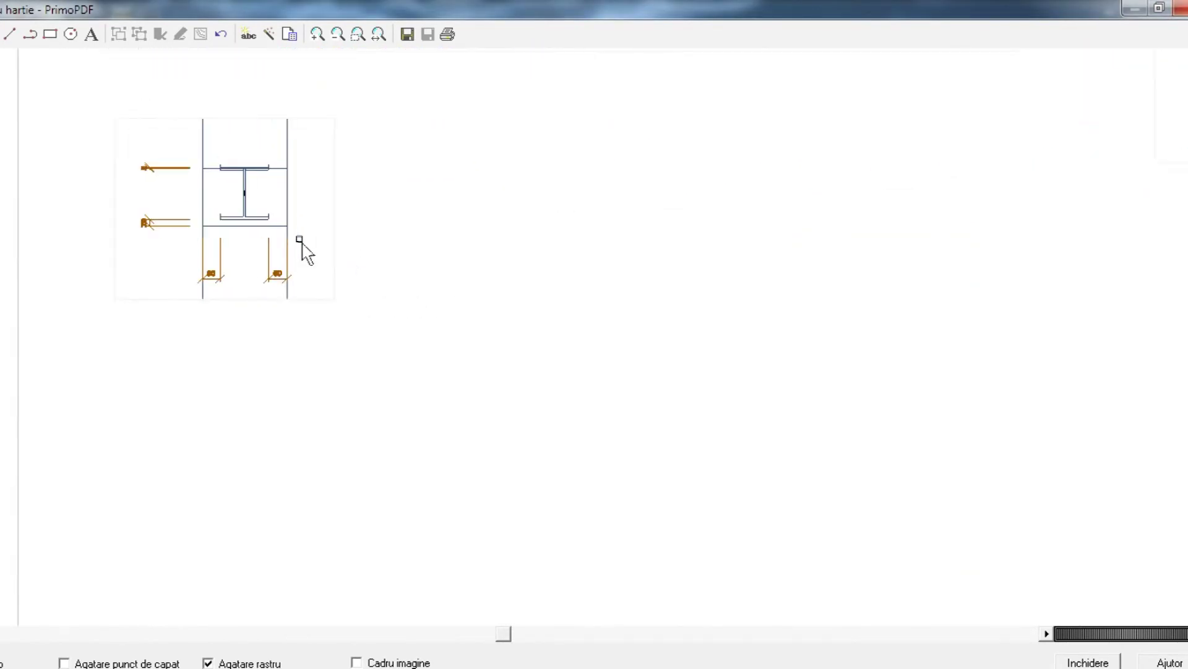
{"action": "middle_click_drag", "start_coordinate": [281, 219], "coordinate": [445, 324]}
{"action": "scroll", "coordinate": [751, 321], "scroll_direction": "down", "scroll_amount": 5}
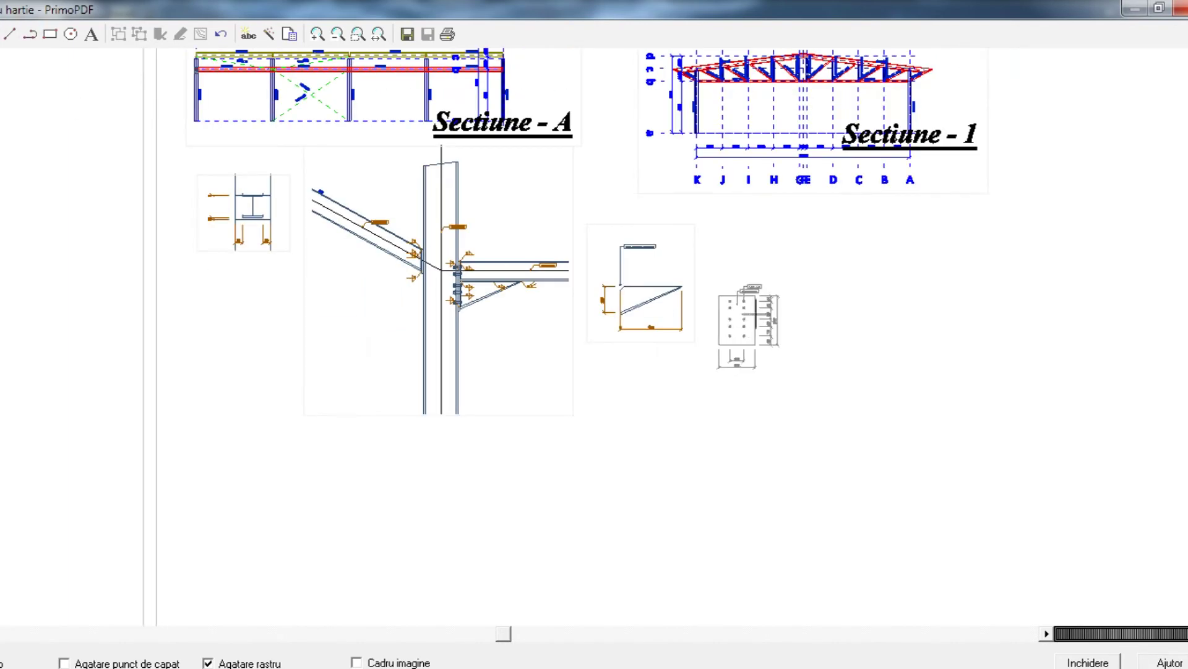
Place the end plate drawing beside the haunch drawing on the sheet and examine its bolt layout and dimensions
{"action": "left_click", "coordinate": [756, 314]}
{"action": "scroll", "coordinate": [757, 314], "scroll_direction": "up", "scroll_amount": 5}
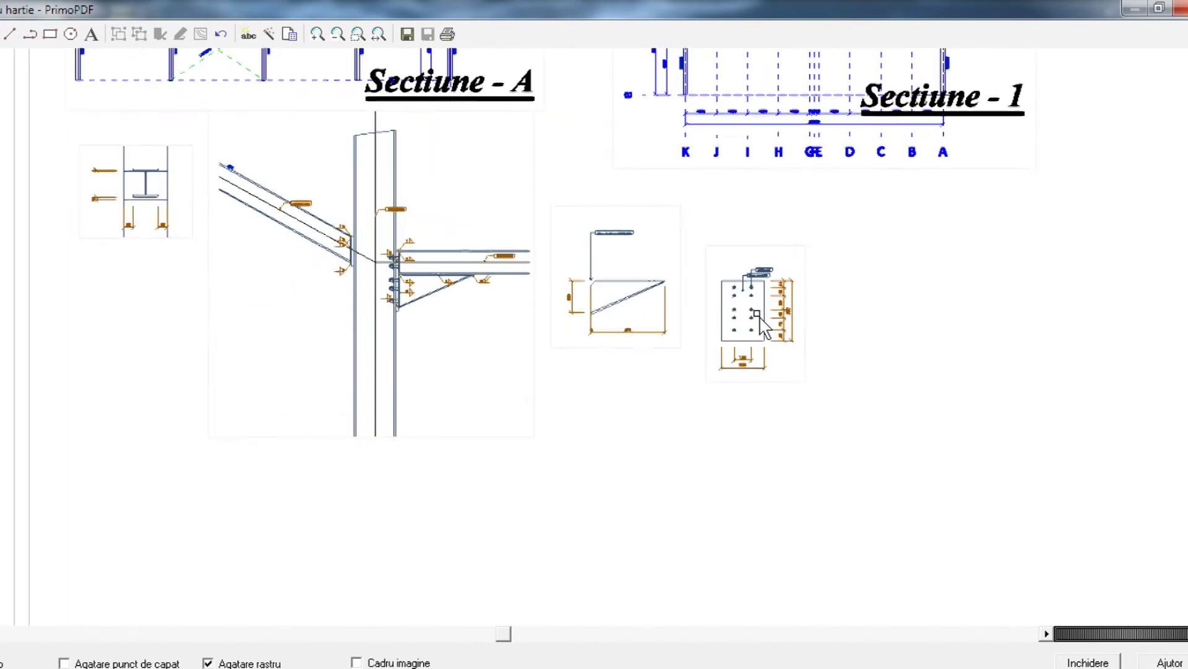
{"action": "scroll", "coordinate": [748, 302], "scroll_direction": "up", "scroll_amount": 4}
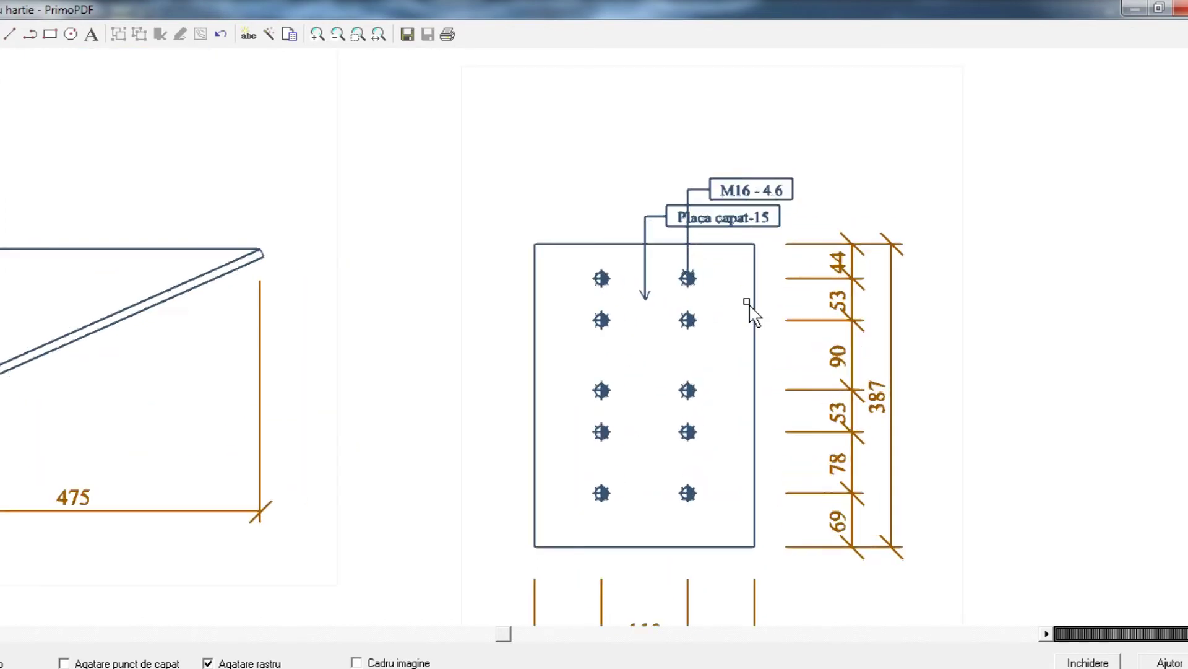
{"action": "scroll", "coordinate": [748, 303], "scroll_direction": "down", "scroll_amount": 3}
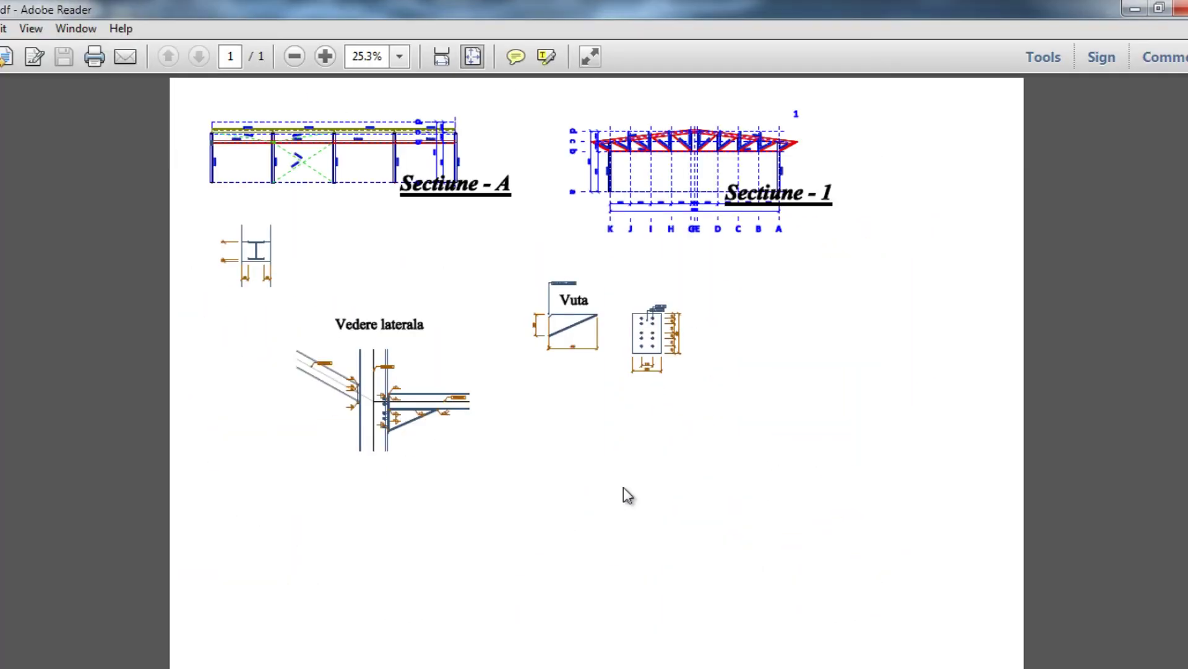
Examine the sections and connection details of the exported drawing sheet in Adobe Reader
{"action": "scroll", "coordinate": [446, 220], "scroll_direction": "up", "scroll_amount": 2, "text": "ctrl"}
{"action": "scroll", "coordinate": [508, 259], "scroll_direction": "down", "scroll_amount": 8}
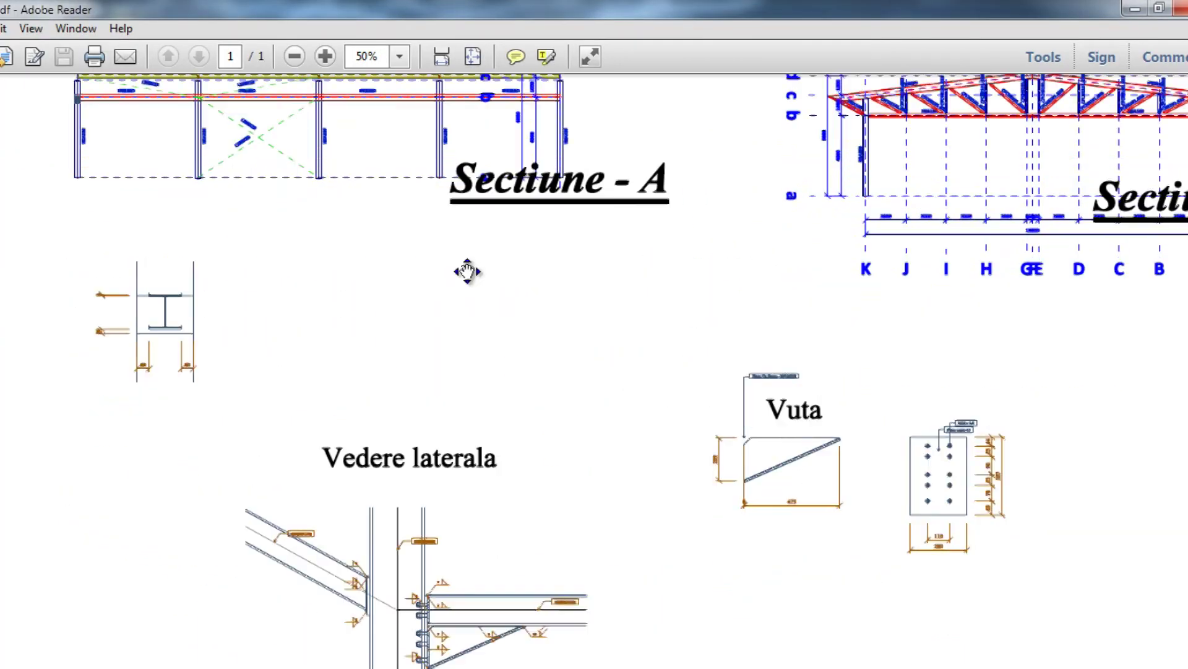
{"action": "scroll", "coordinate": [473, 294], "scroll_direction": "up", "scroll_amount": 9}
{"action": "scroll", "coordinate": [472, 235], "scroll_direction": "right", "scroll_amount": 7}
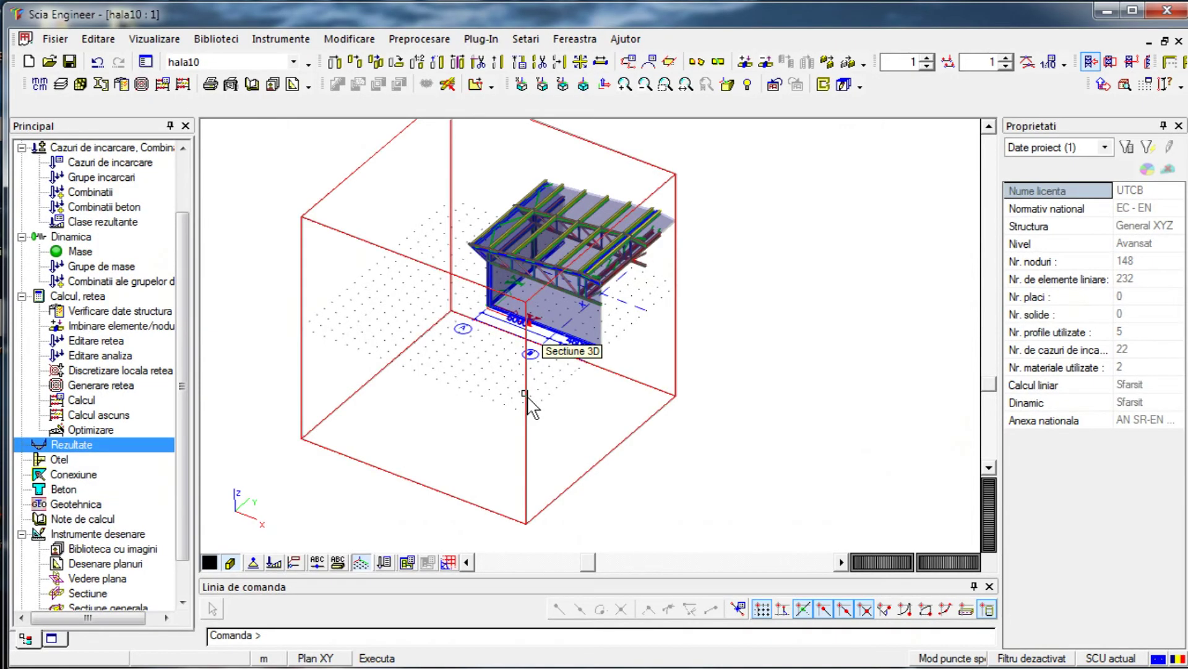
In hala10, select the 3D clipping box, extend its X side past axis D and pull its front Y side towards the hall
{"action": "left_click", "coordinate": [526, 394]}
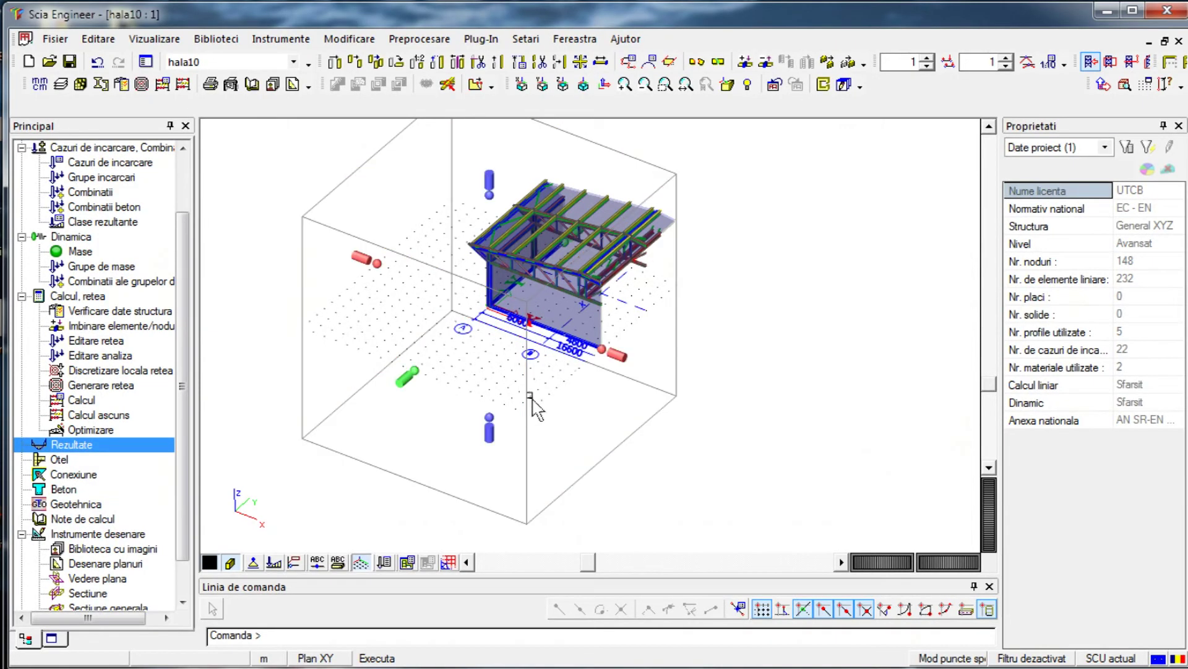
{"action": "left_click_drag", "start_coordinate": [618, 366], "coordinate": [749, 410]}
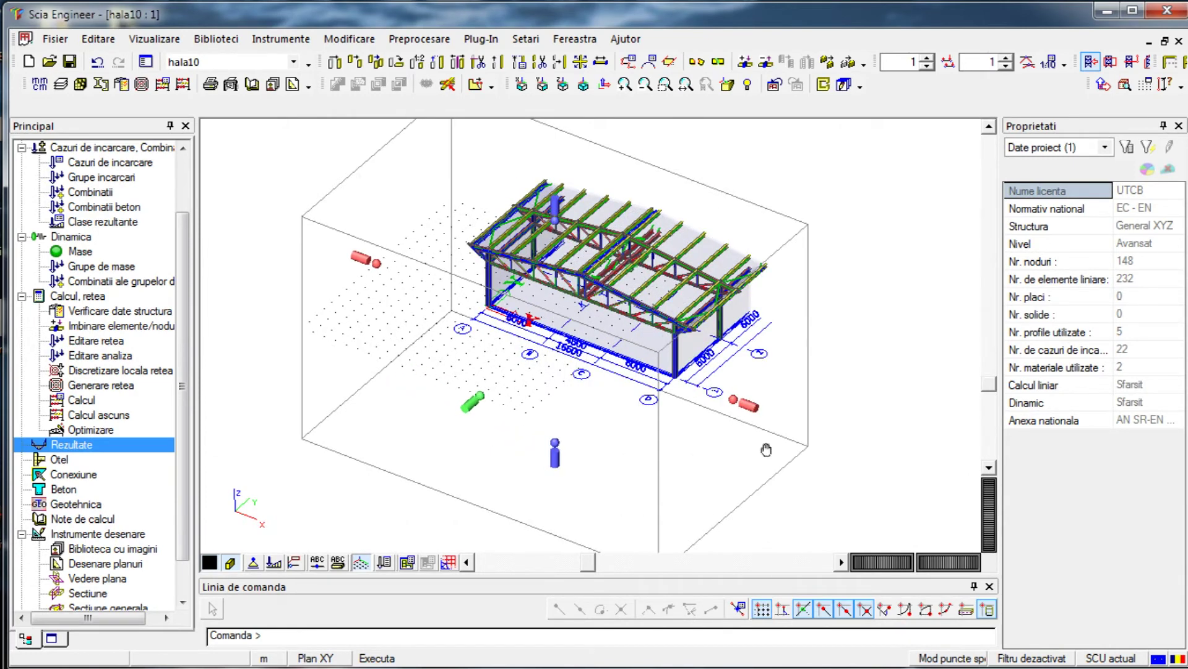
{"action": "left_click_drag", "start_coordinate": [472, 419], "coordinate": [576, 322]}
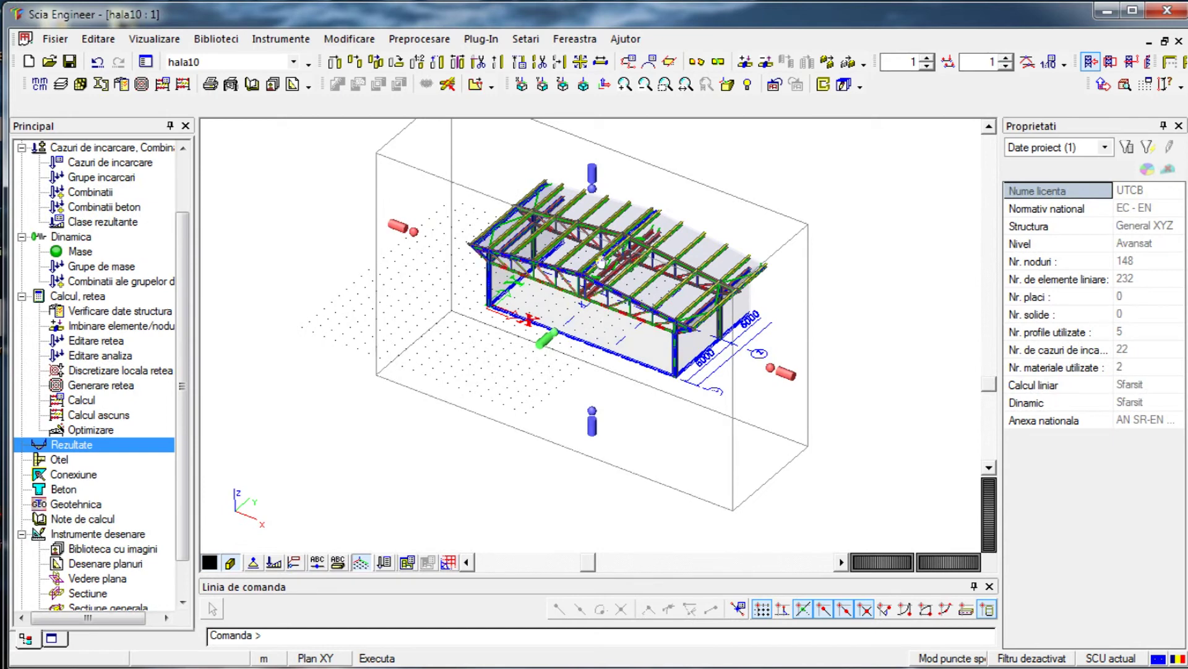